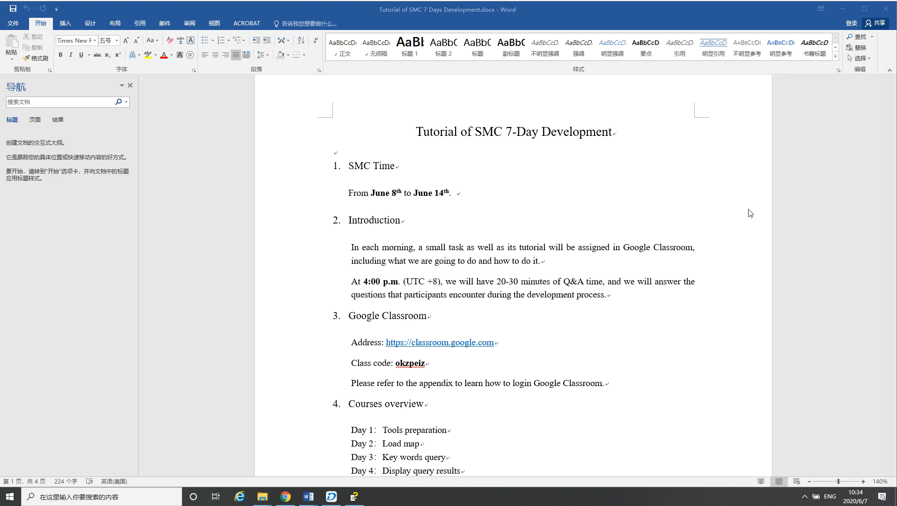
# Review the SMC 7-Day Development tutorial's introduction, Google Classroom details, courses overview and results sections
pyautogui.scroll(-2, 466, 321)
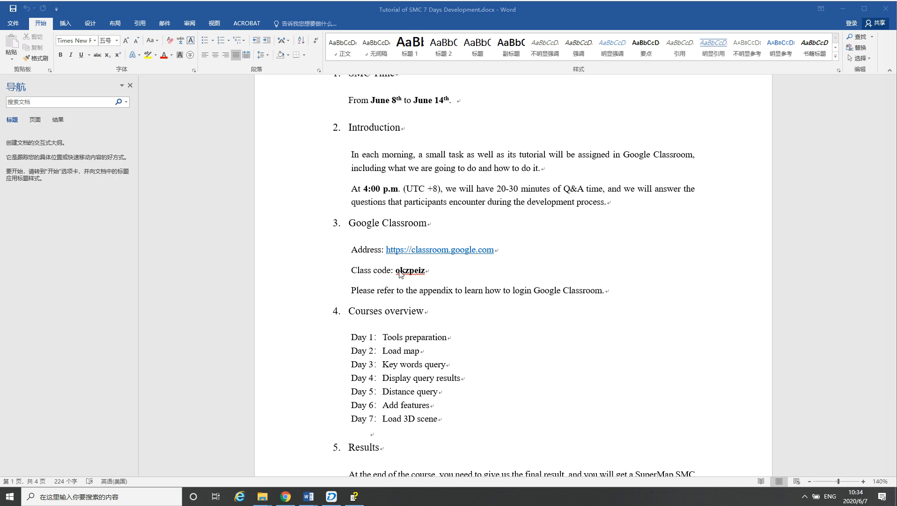
pyautogui.scroll(-1, 442, 275)
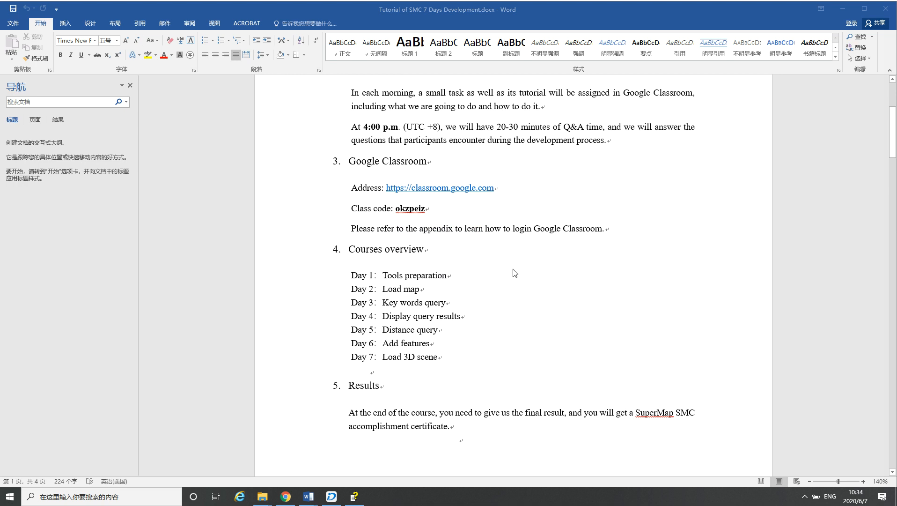
pyautogui.scroll(-1, 516, 273)
pyautogui.scroll(-20, 516, 274)
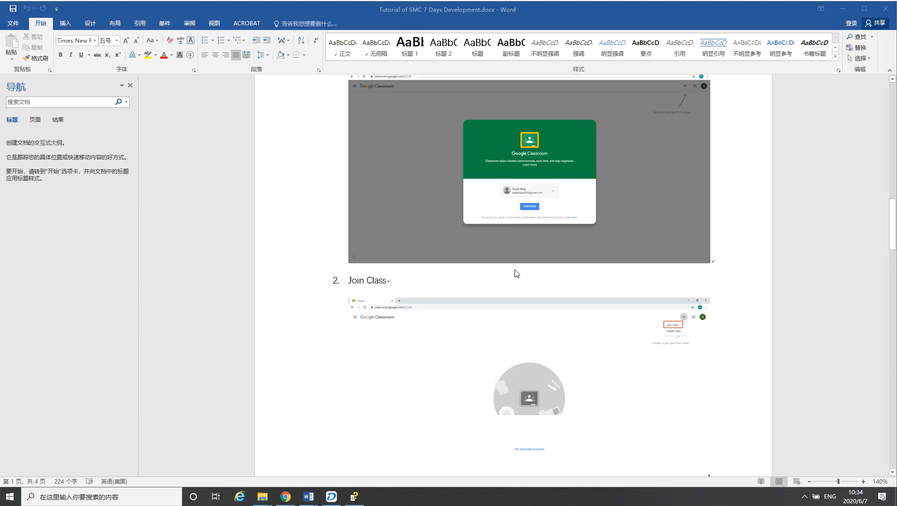
pyautogui.scroll(-1, 516, 274)
pyautogui.scroll(-12, 521, 333)
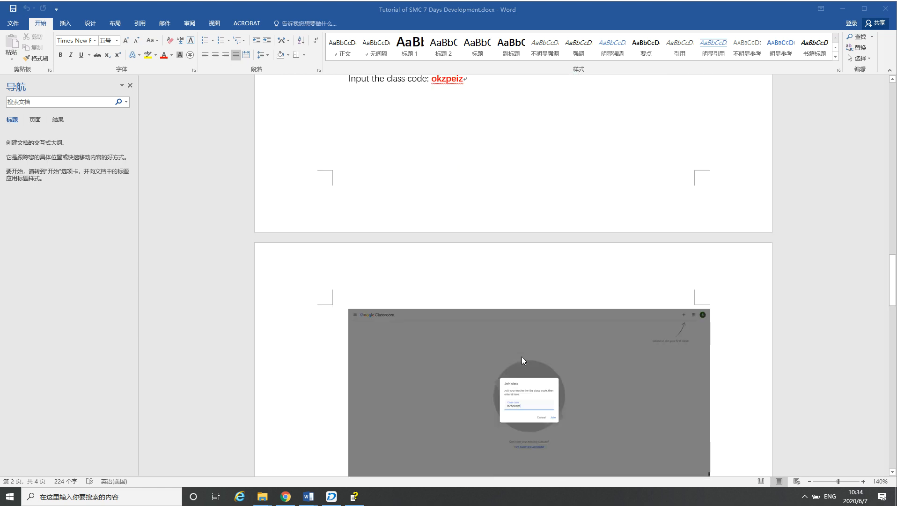
pyautogui.scroll(15, 520, 354)
pyautogui.scroll(12, 520, 354)
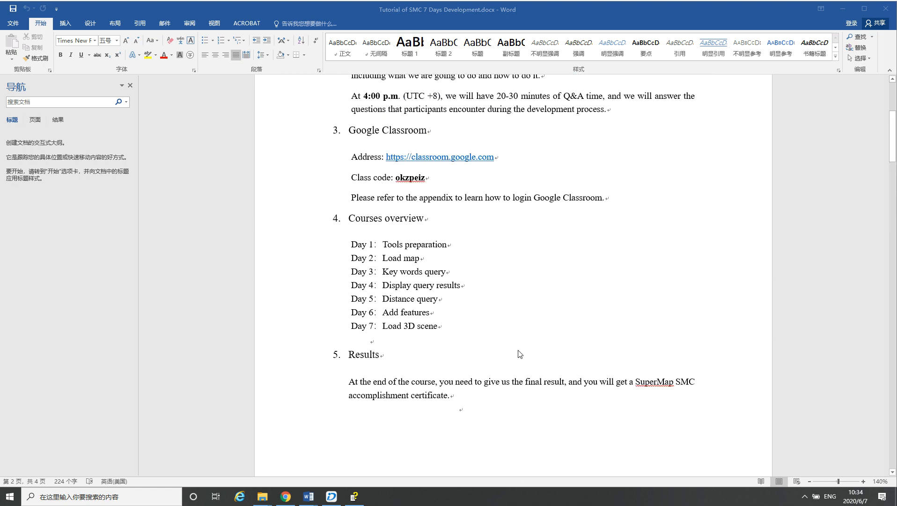
pyautogui.scroll(-1, 517, 349)
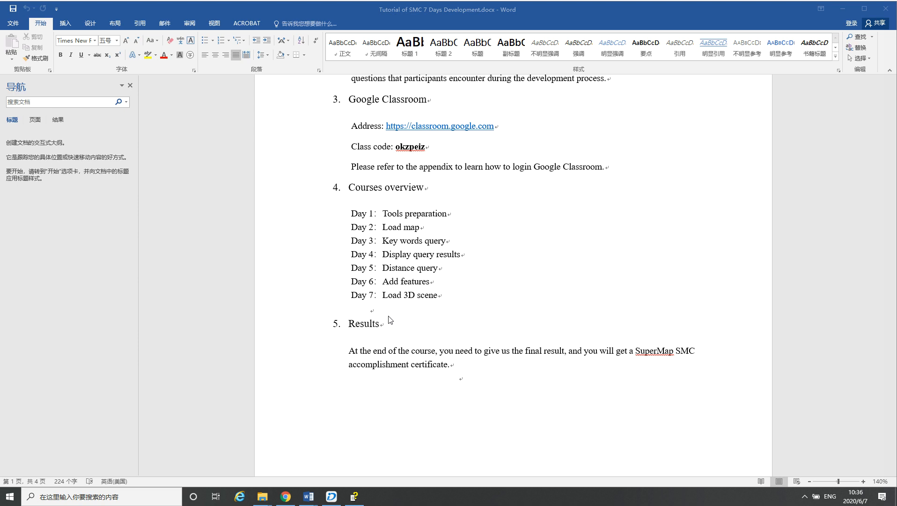
# Examine the tutorial's appendix on joining the class, finding the assignment and submitting results, and close the document
pyautogui.scroll(-3, 417, 313)
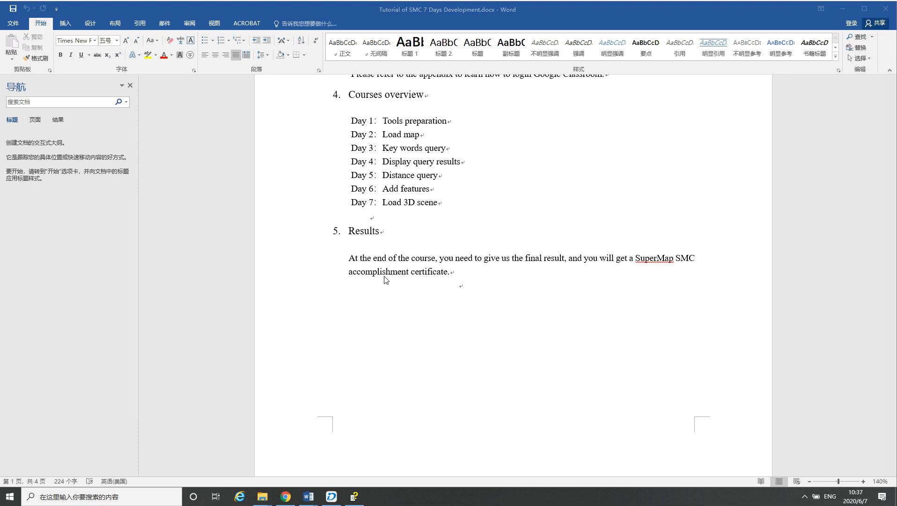
pyautogui.scroll(-20, 391, 249)
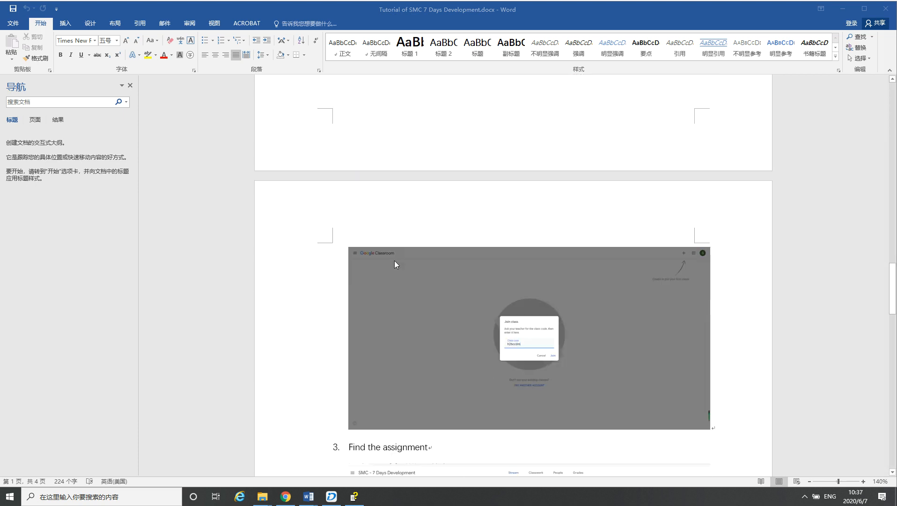
pyautogui.scroll(15, 397, 267)
pyautogui.scroll(-10, 397, 267)
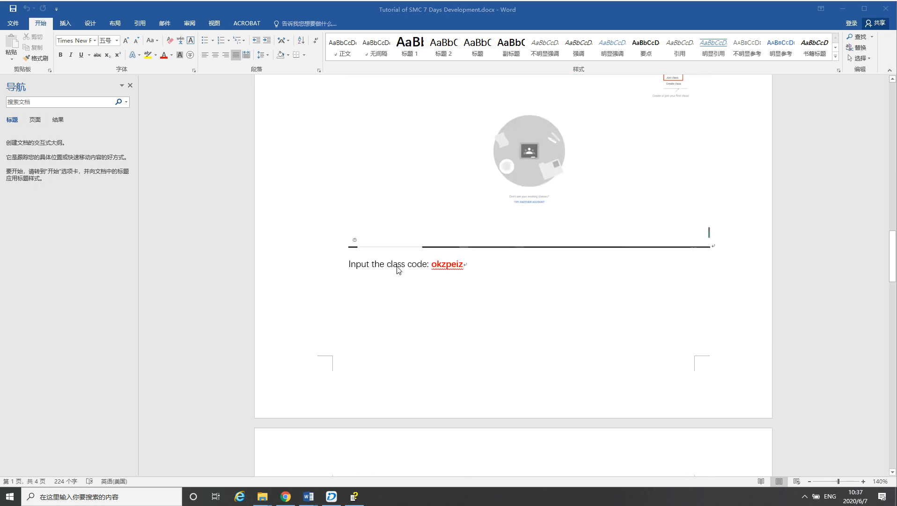
pyautogui.scroll(-10, 396, 267)
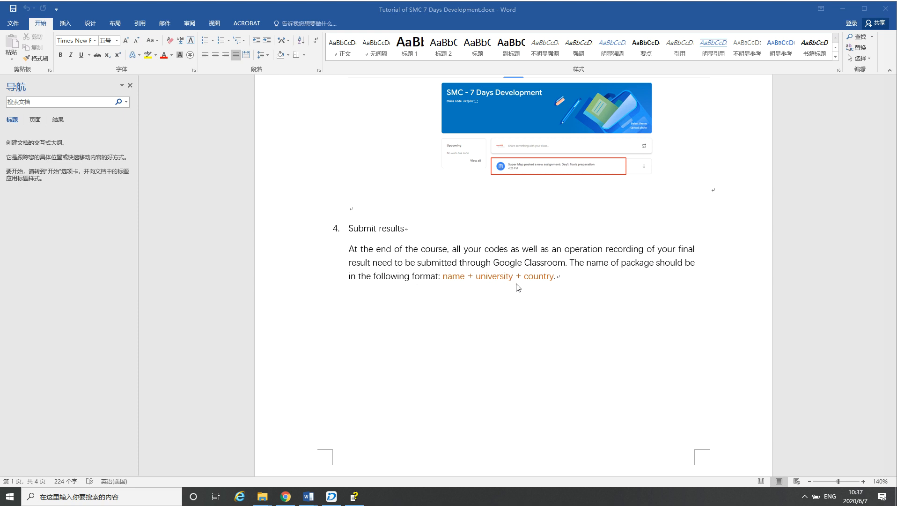
pyautogui.scroll(-8, 529, 300)
pyautogui.scroll(-1, 530, 299)
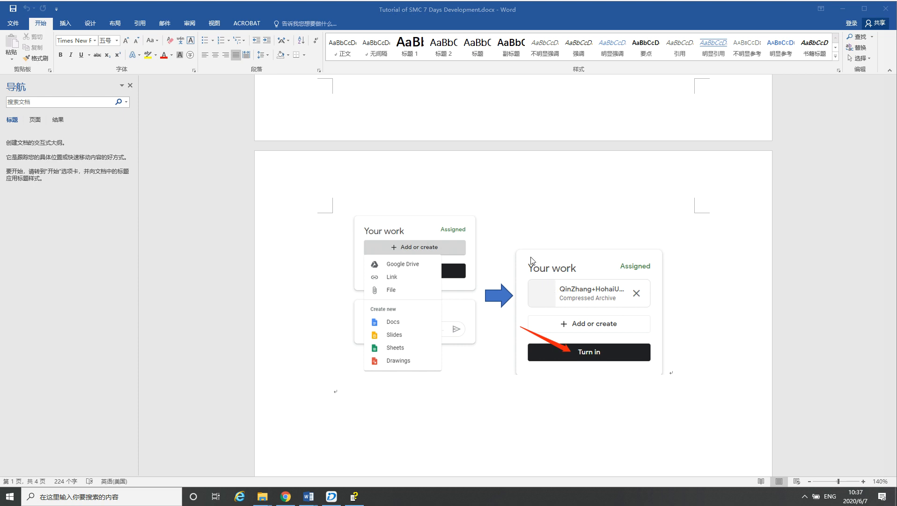
pyautogui.scroll(-1, 564, 257)
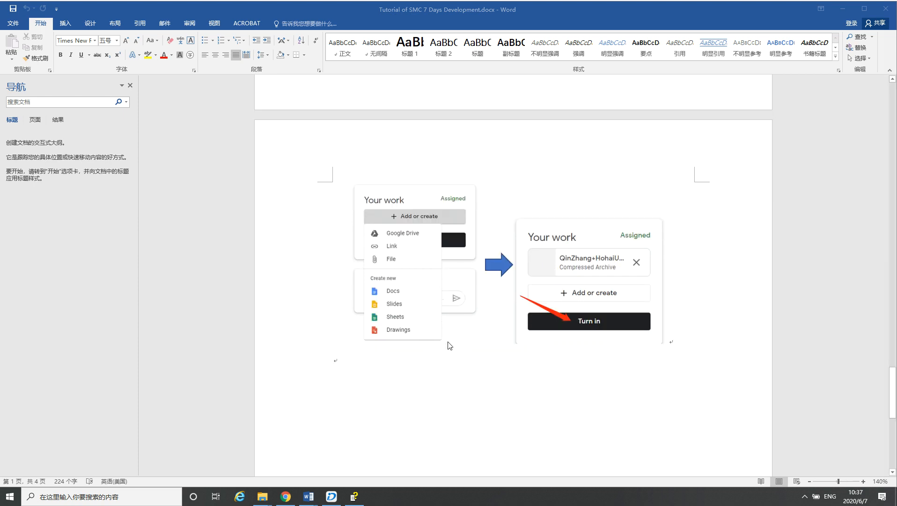
pyautogui.click(886, 9)
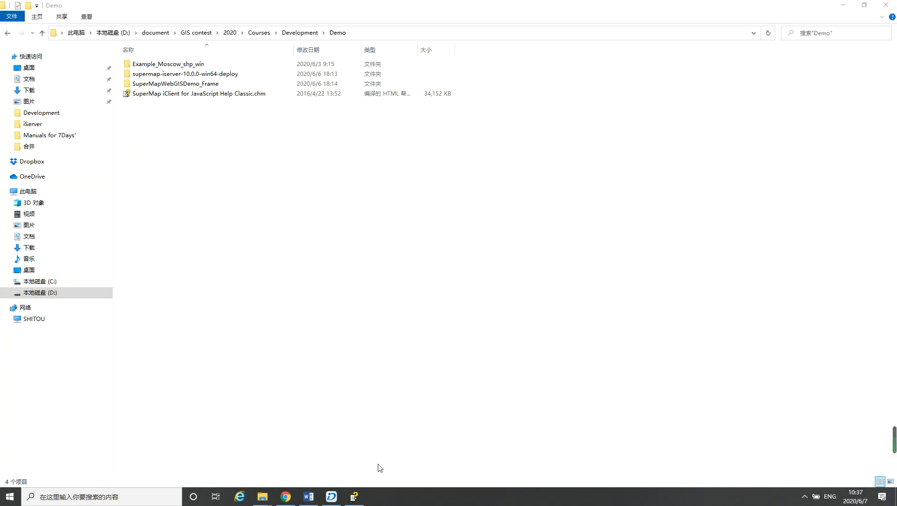
# Bring up the Day1 - Preparation document and review its iDesktop install, iDesktop bin and iServer full package entries
pyautogui.click(308, 498)
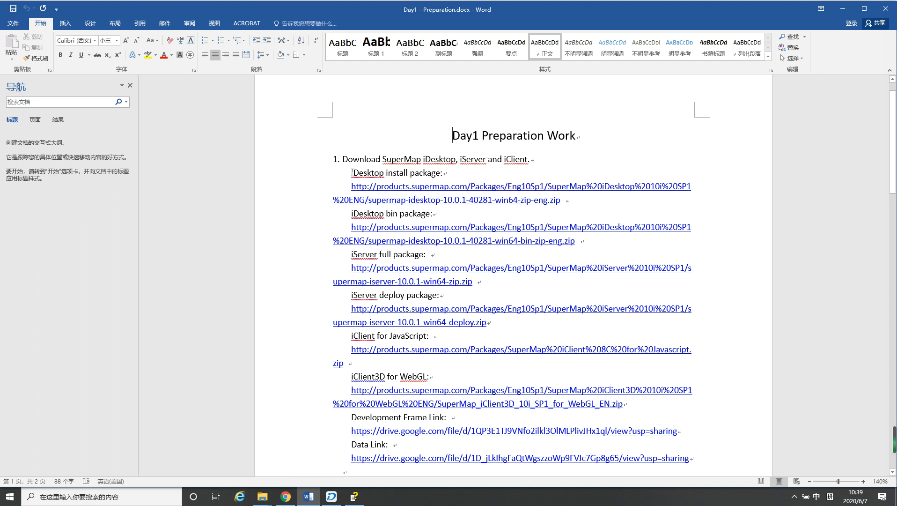
pyautogui.moveTo(352, 173); pyautogui.dragTo(435, 173)
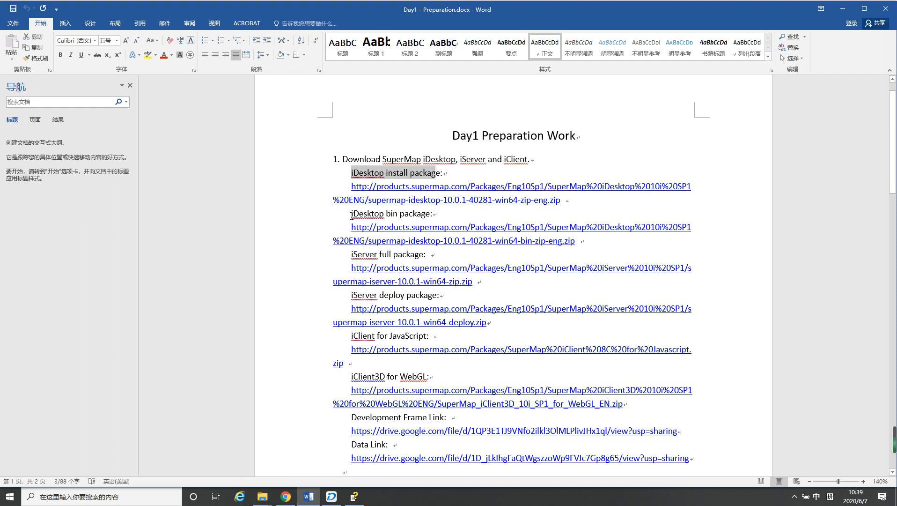
pyautogui.moveTo(352, 214); pyautogui.dragTo(441, 214)
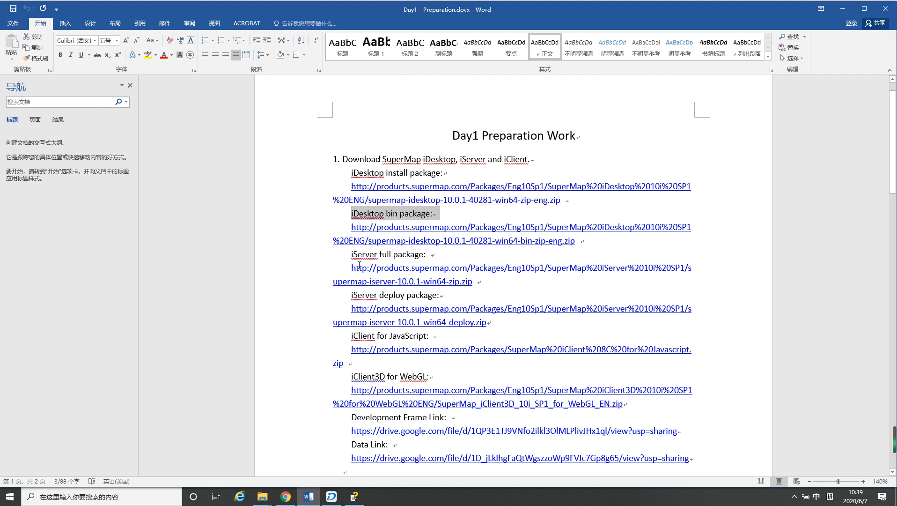
pyautogui.click(358, 173)
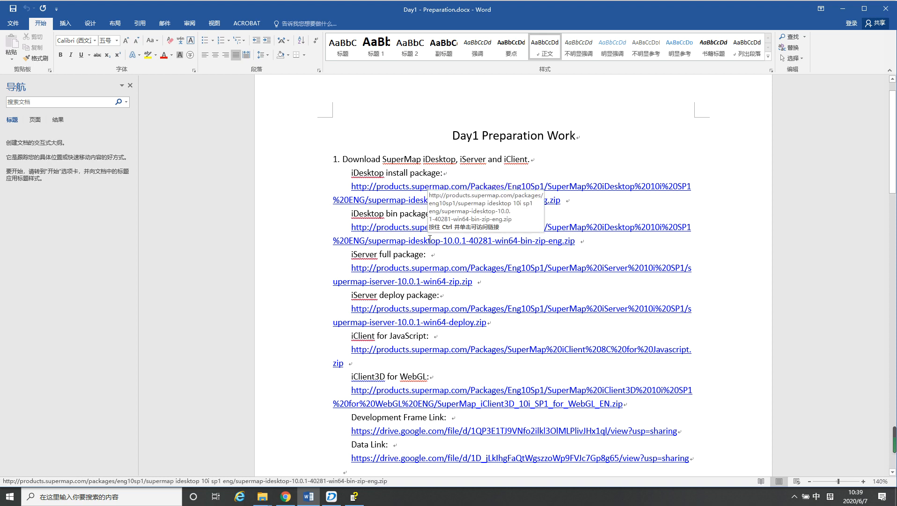
pyautogui.scroll(-1, 419, 224)
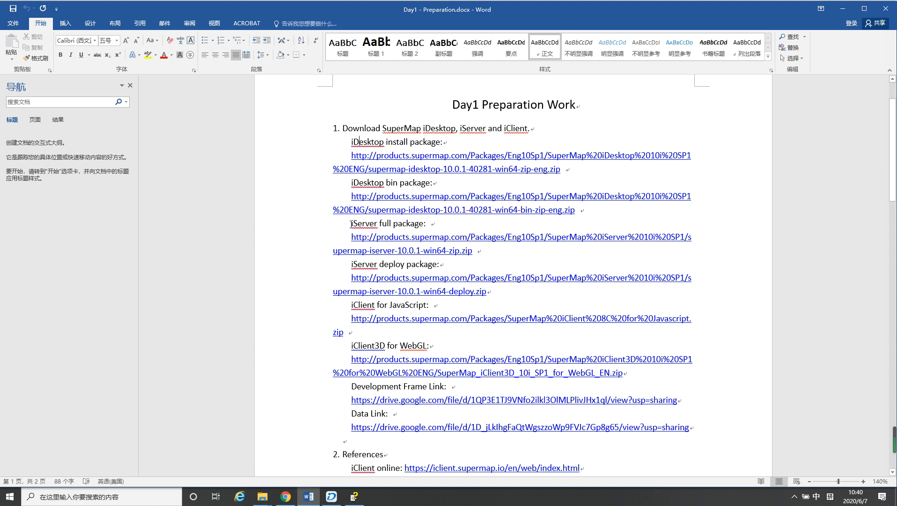
pyautogui.moveTo(351, 223); pyautogui.dragTo(424, 223)
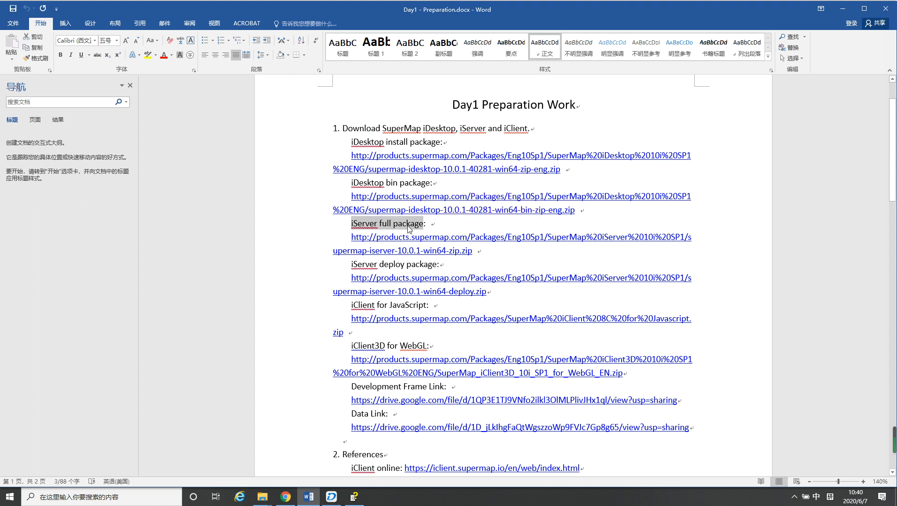
pyautogui.click(407, 225)
# Switch to File Explorer's supermap-iserver-10.0.0-win64-zip11 folder and open its iClient > forJavaScript > en > examples > leaflet subfolder
pyautogui.moveTo(264, 501)
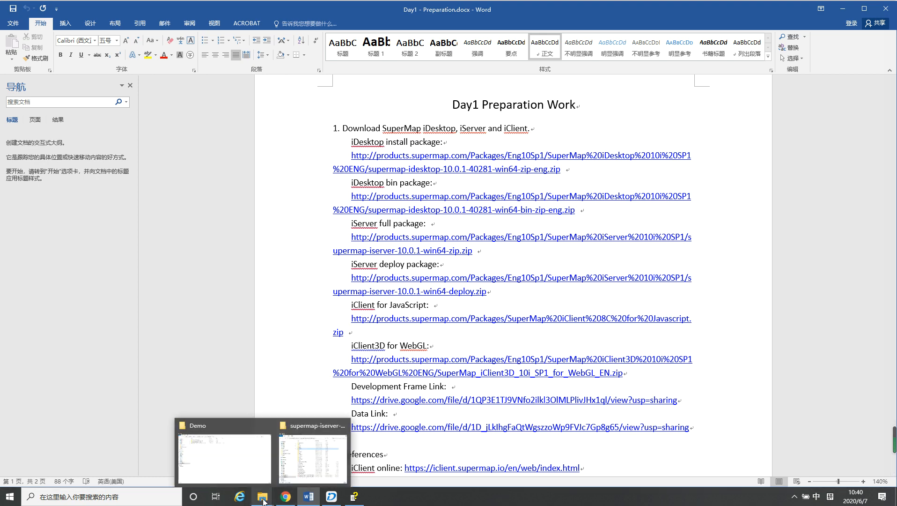
pyautogui.click(309, 470)
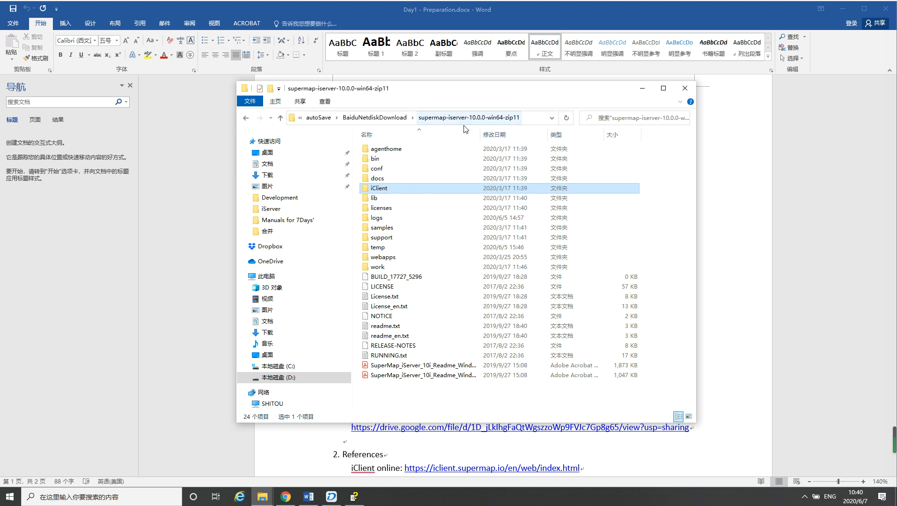
pyautogui.doubleClick(381, 189)
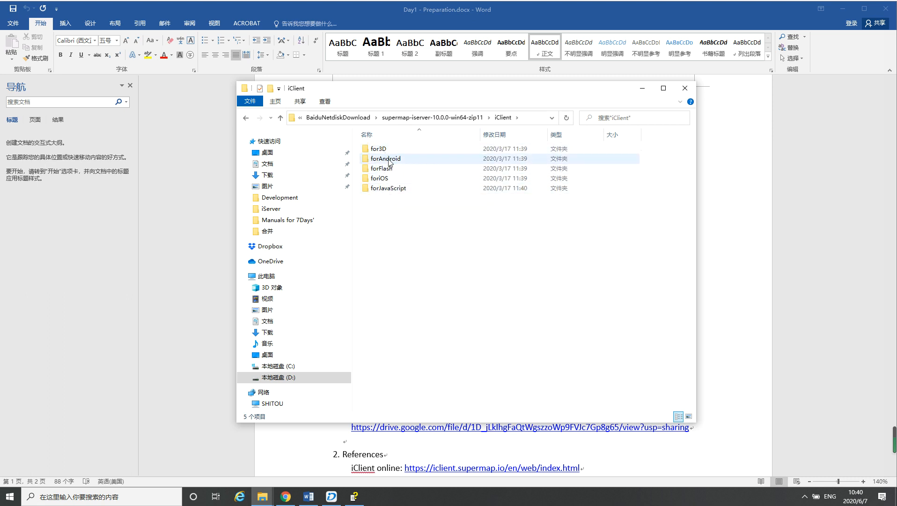
pyautogui.doubleClick(391, 193)
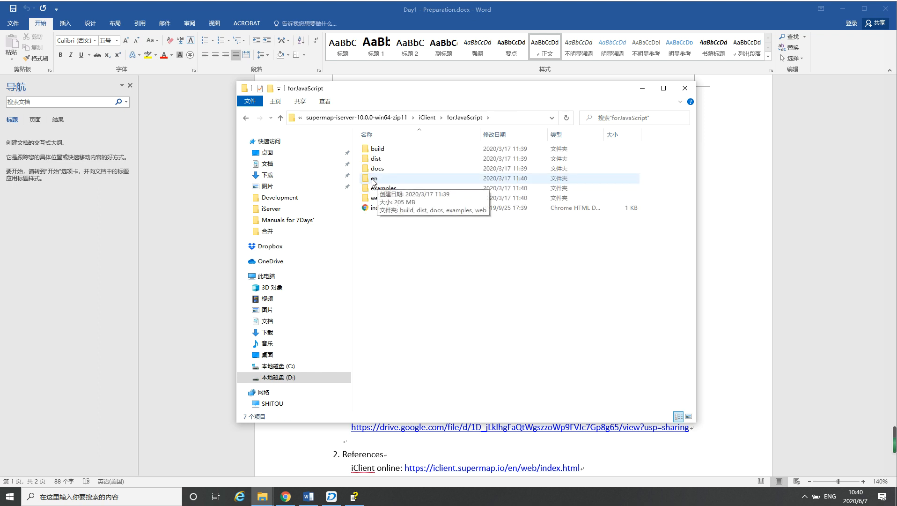
pyautogui.click(375, 182)
pyautogui.doubleClick(375, 182)
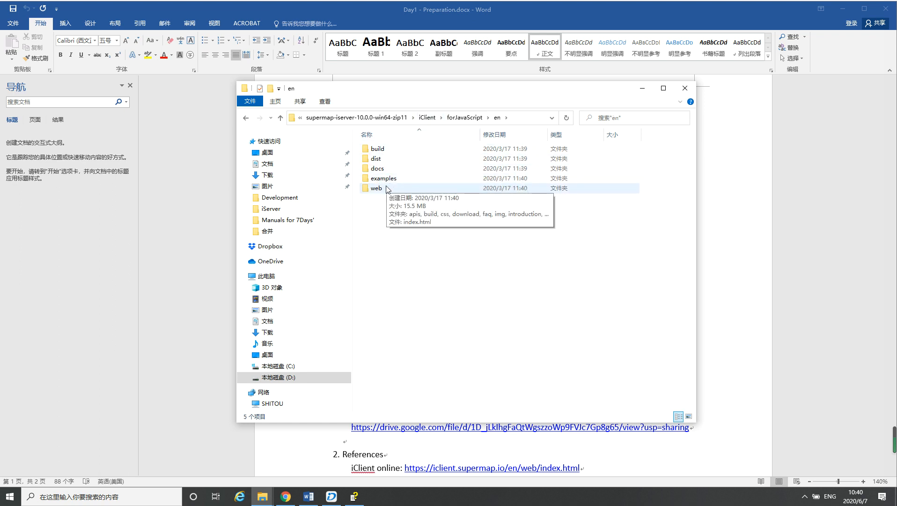
pyautogui.doubleClick(383, 178)
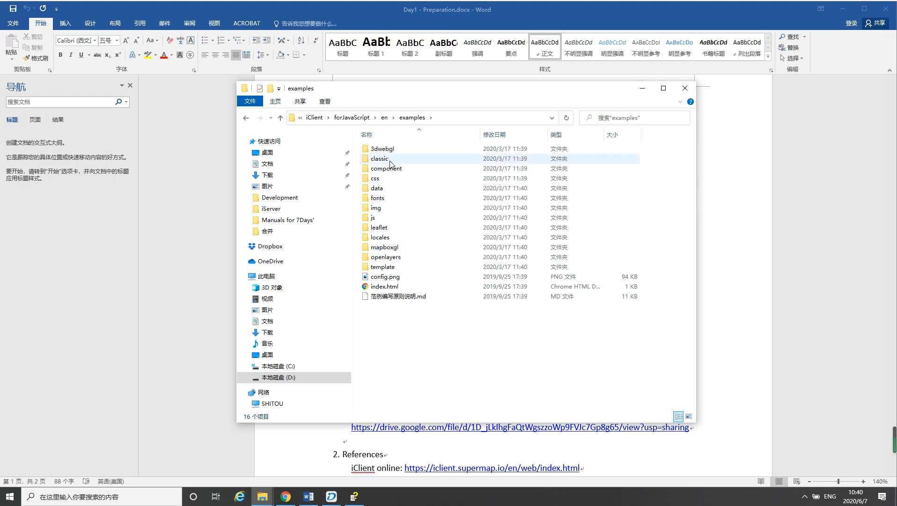
pyautogui.doubleClick(387, 228)
# View the source code of the 01_mapService.html example in Notepad++, and close the file and the editor
pyautogui.scroll(-1, 397, 224)
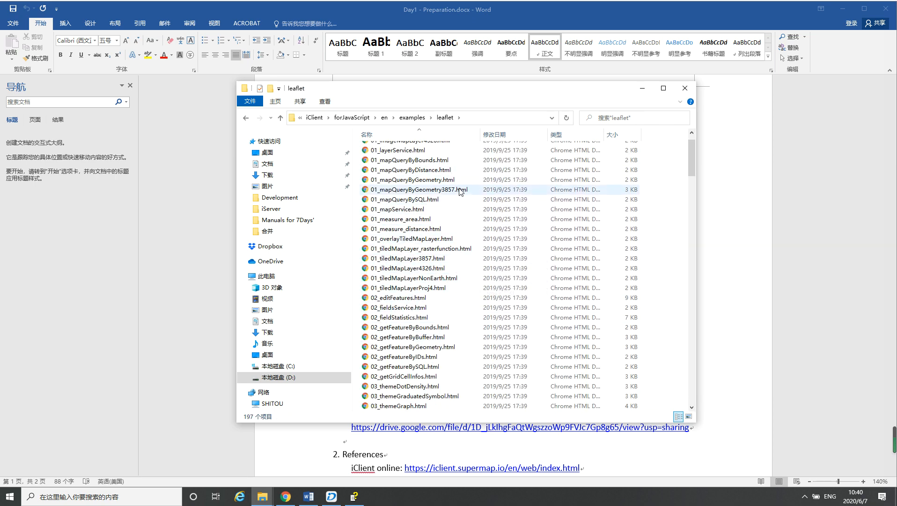
pyautogui.click(414, 211)
pyautogui.rightClick(414, 215)
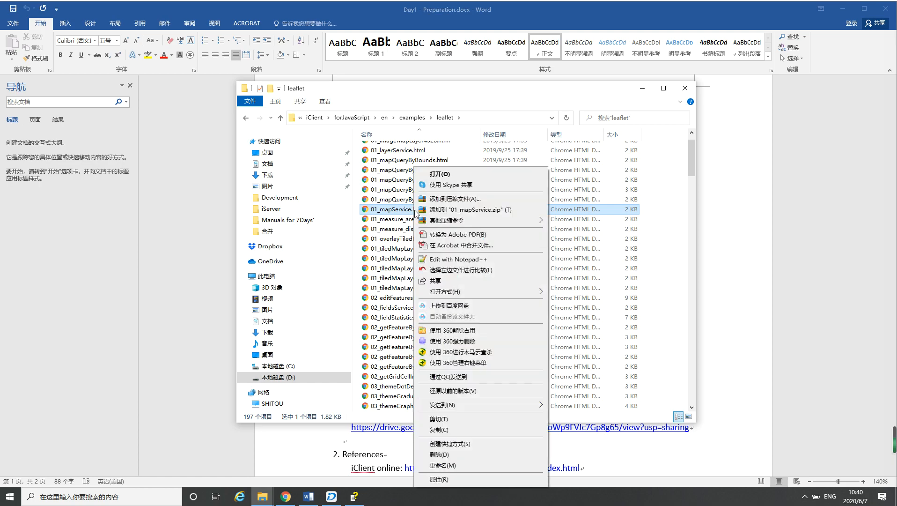
pyautogui.click(462, 260)
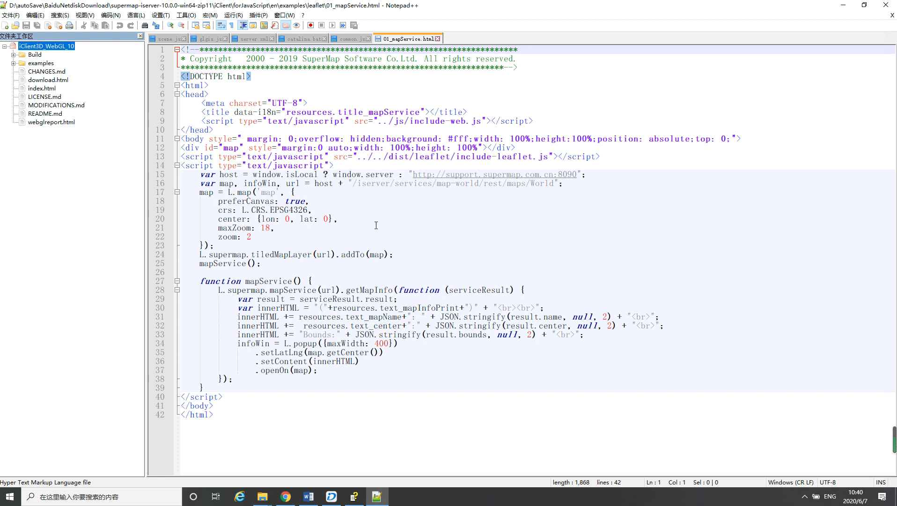
pyautogui.click(437, 39)
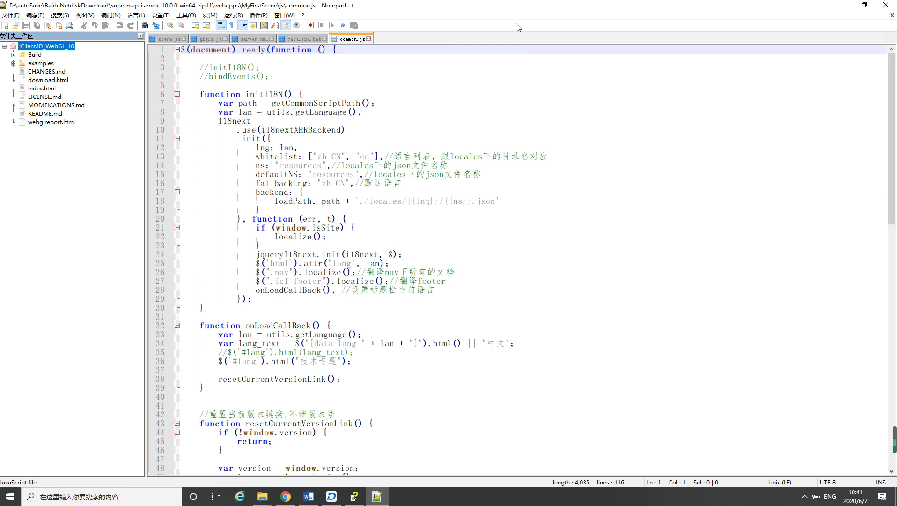
pyautogui.click(883, 6)
# Return to the supermap-iserver-10.0.0-win64-zip11 root folder and open the data_en folder inside samples
pyautogui.click(412, 118)
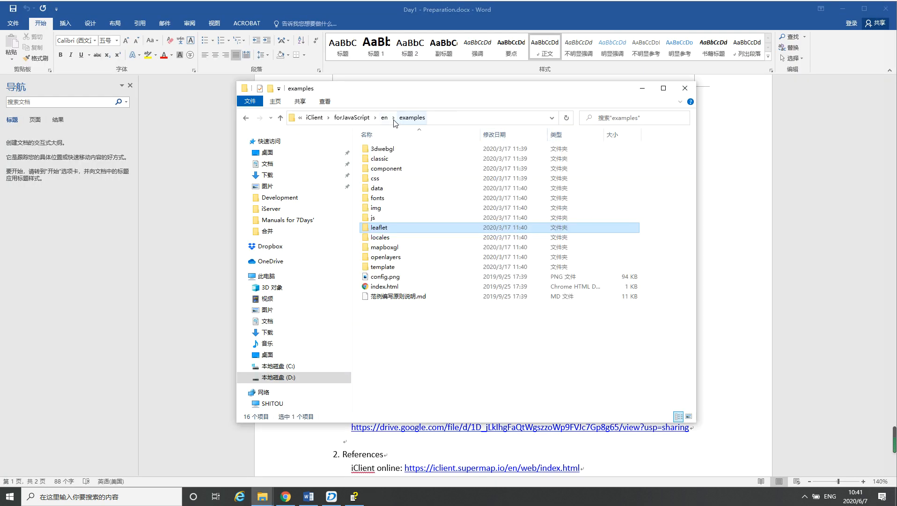
pyautogui.click(384, 118)
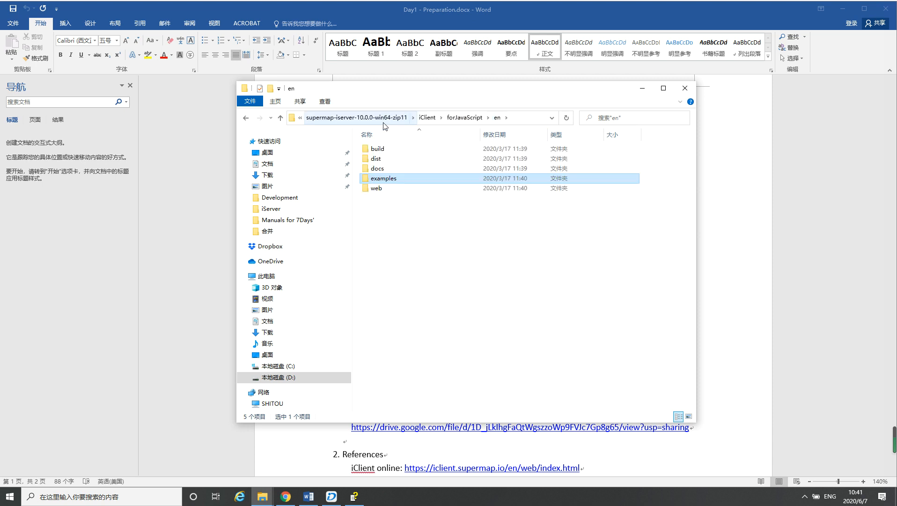
pyautogui.click(460, 121)
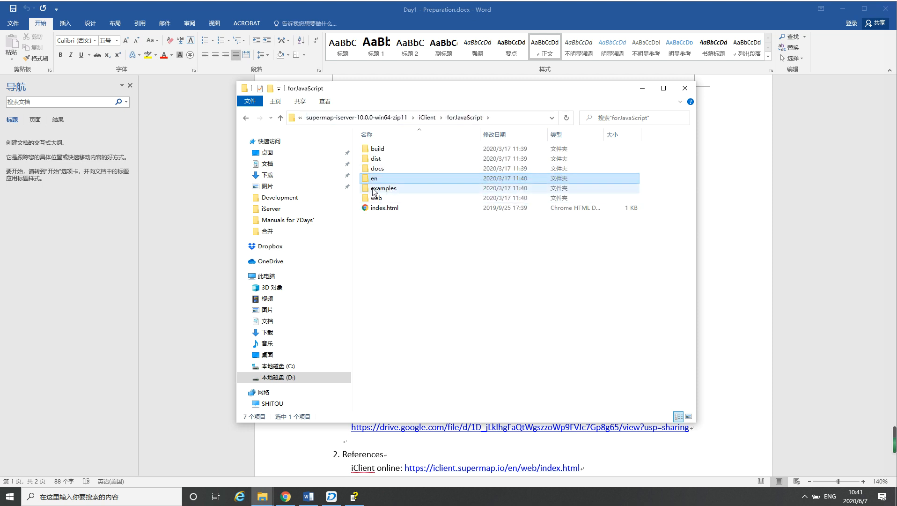
pyautogui.click(427, 117)
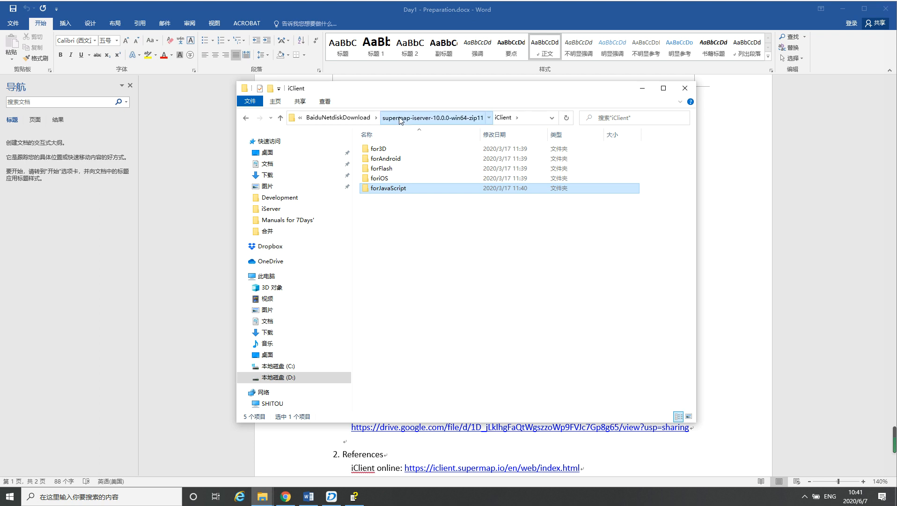
pyautogui.click(436, 118)
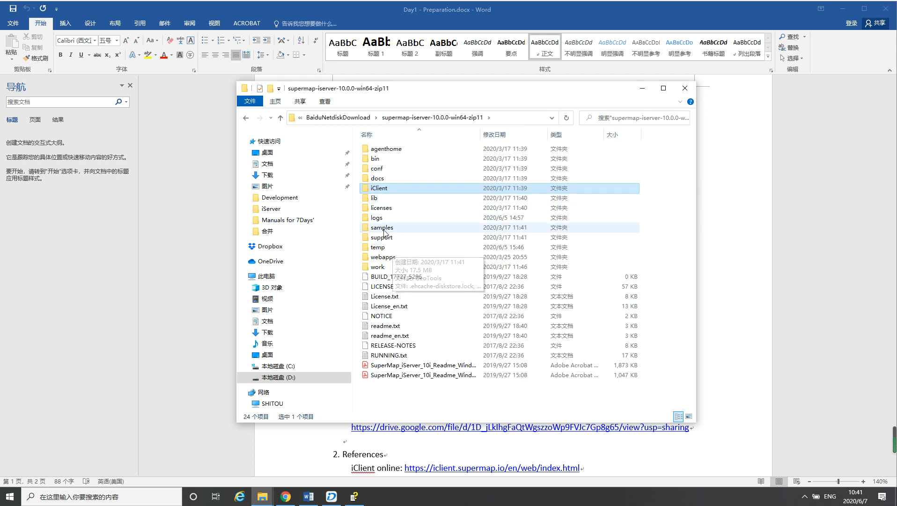
pyautogui.doubleClick(385, 228)
pyautogui.doubleClick(382, 168)
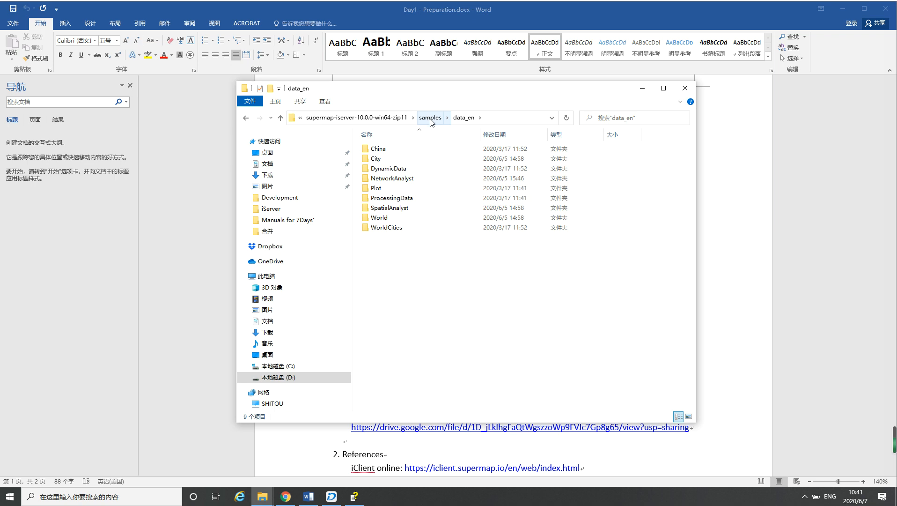
# Inspect the iClient folder of supermap-iserver-10.0.0-win64-deploy in the Demo directory, and return to the deploy package's root folder
pyautogui.click(380, 118)
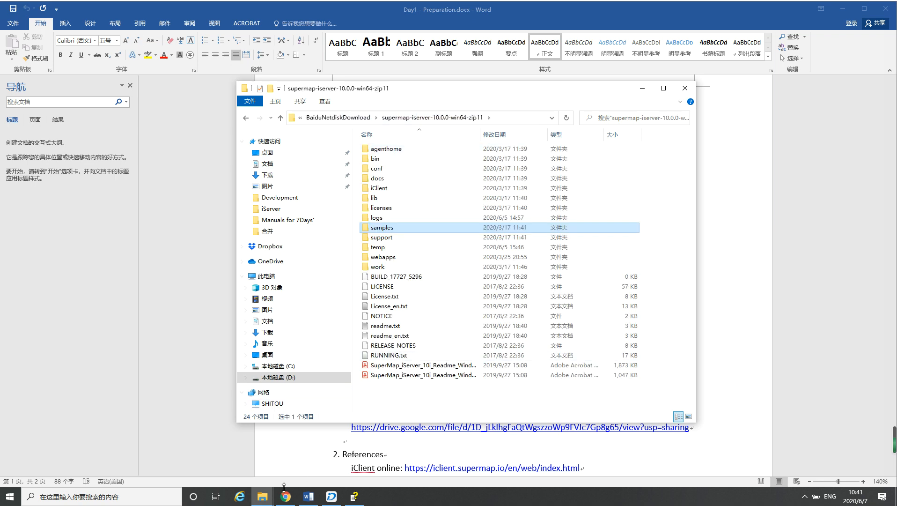
pyautogui.moveTo(262, 496)
pyautogui.click(219, 455)
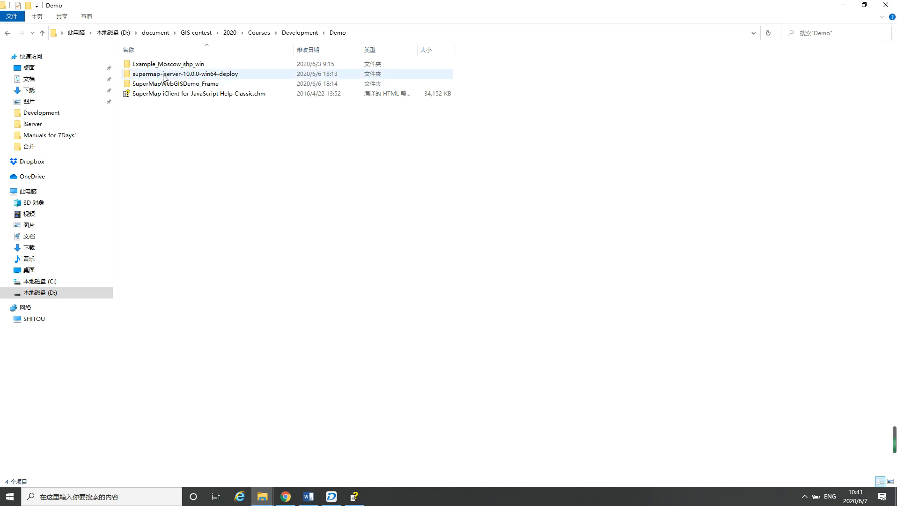
pyautogui.doubleClick(224, 75)
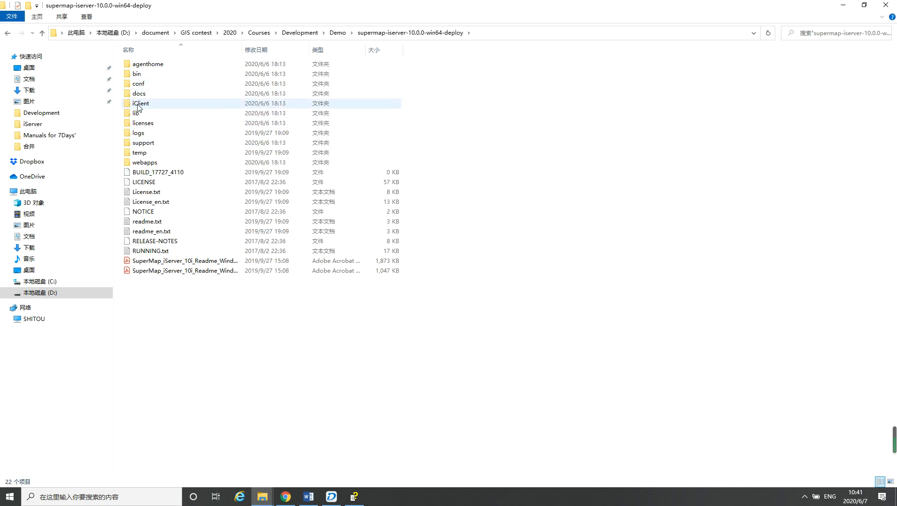
pyautogui.doubleClick(143, 104)
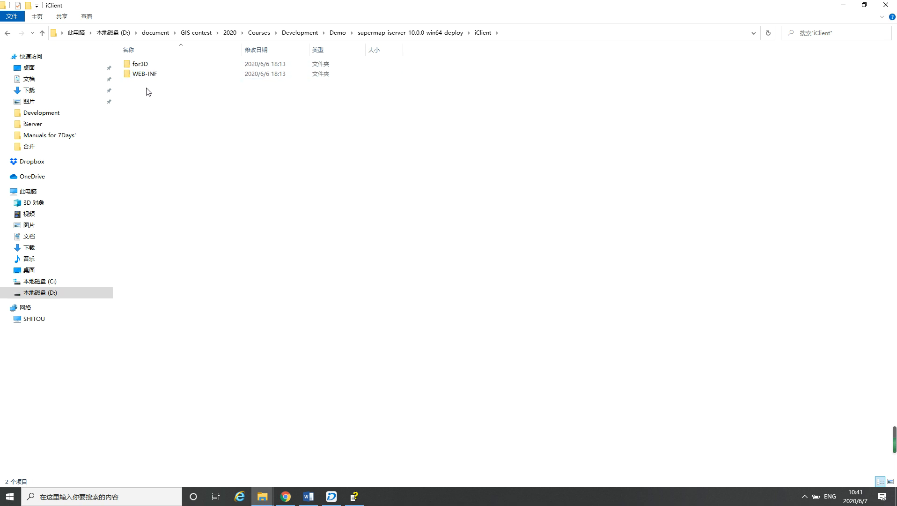
pyautogui.click(412, 33)
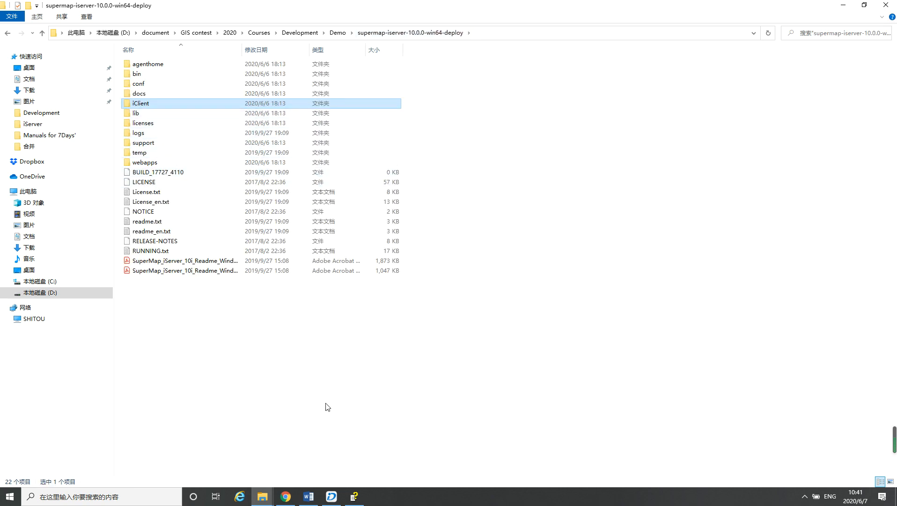
# Switch to the Day1 - Preparation document, highlight the iServer full package heading and review the download entries through the code editor section
pyautogui.click(309, 497)
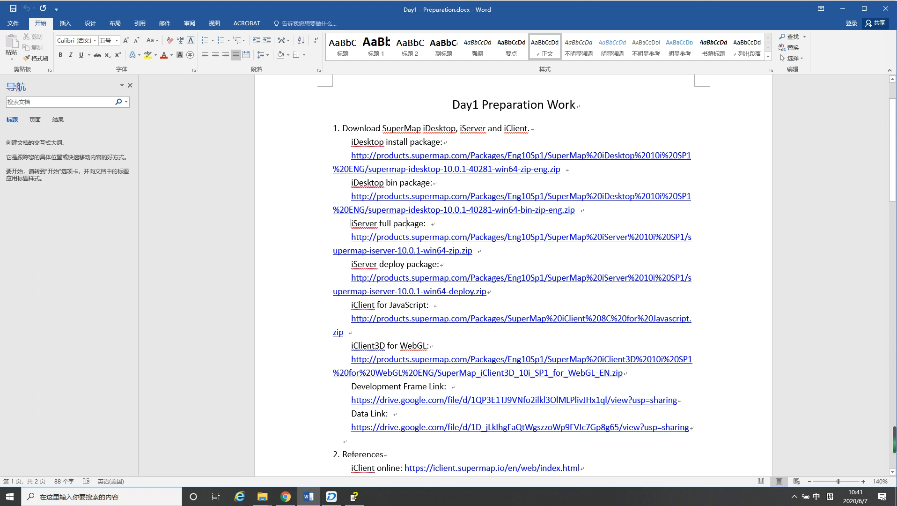
pyautogui.moveTo(352, 223); pyautogui.dragTo(431, 230)
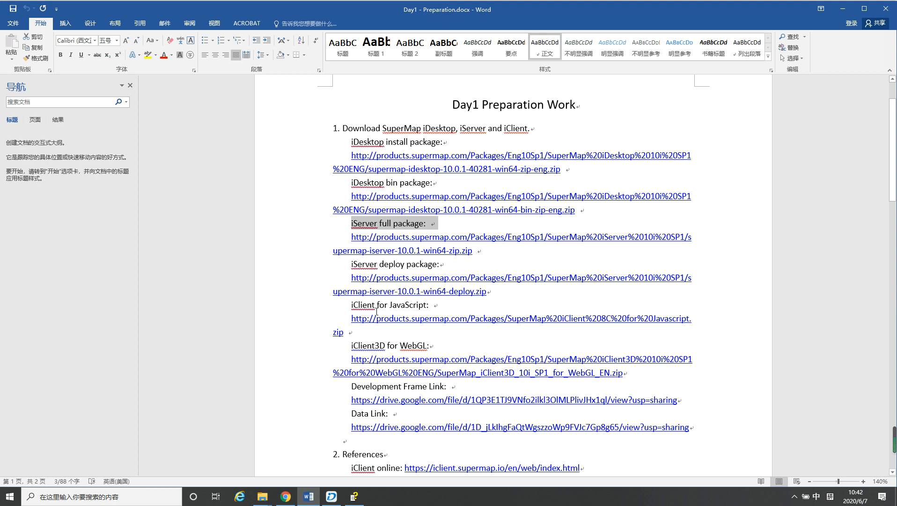
pyautogui.scroll(-5, 474, 253)
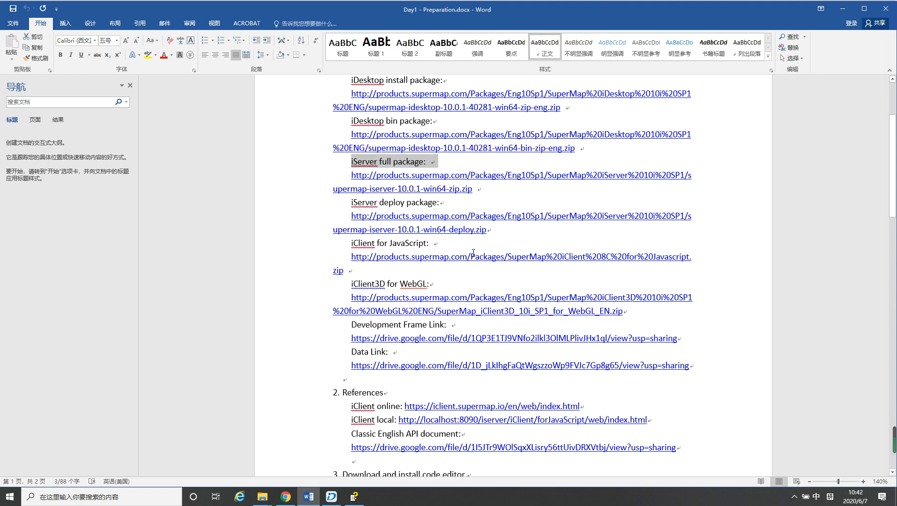
pyautogui.scroll(1, 474, 253)
pyautogui.scroll(-1, 474, 253)
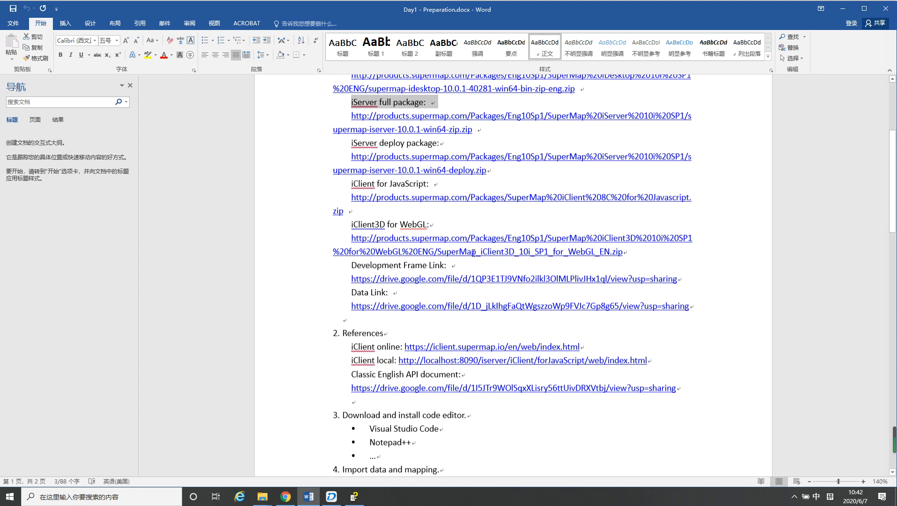
pyautogui.scroll(4, 468, 245)
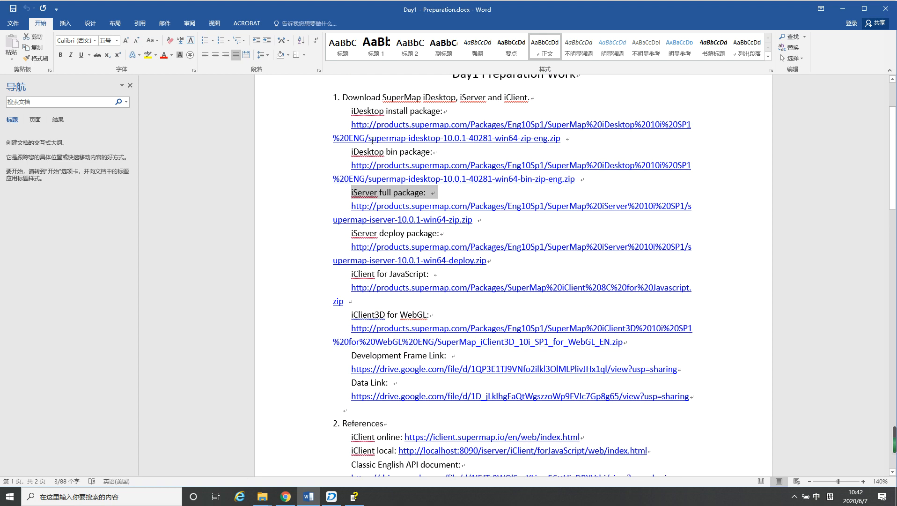
pyautogui.scroll(-4, 376, 203)
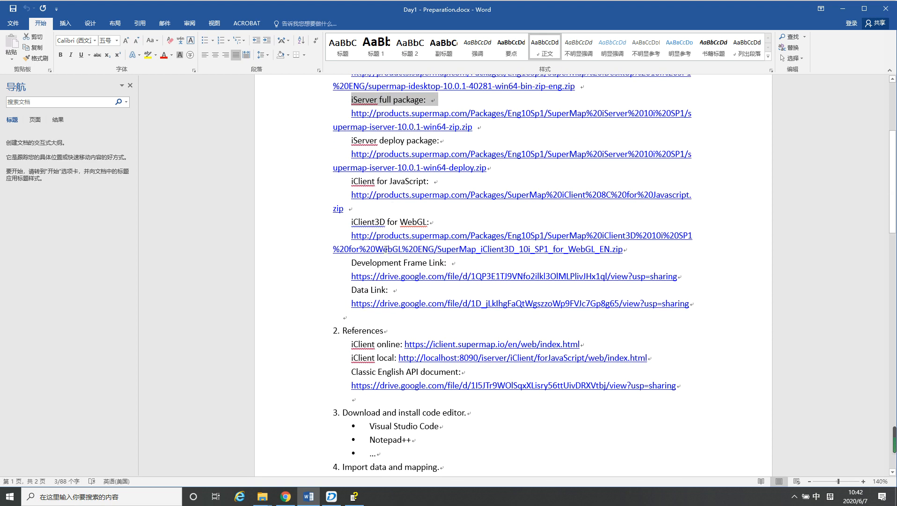
pyautogui.scroll(-3, 385, 250)
# Highlight the Development Frame Link heading in the download list and place the cursor in the Data Link heading
pyautogui.click(371, 203)
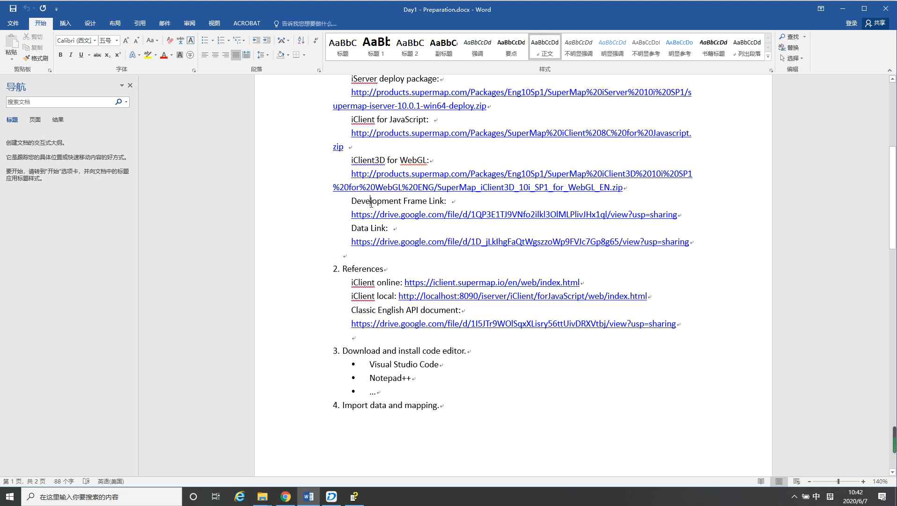
pyautogui.moveTo(352, 202); pyautogui.dragTo(443, 201)
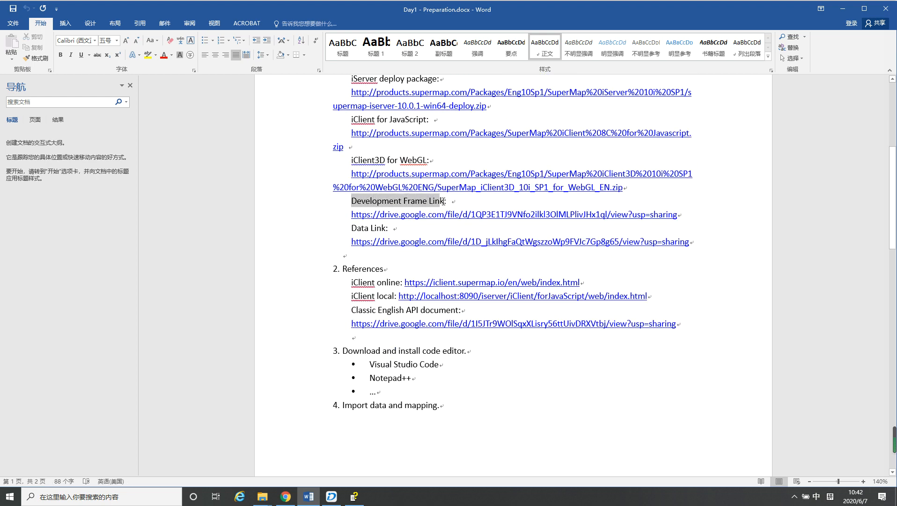
pyautogui.click(444, 215)
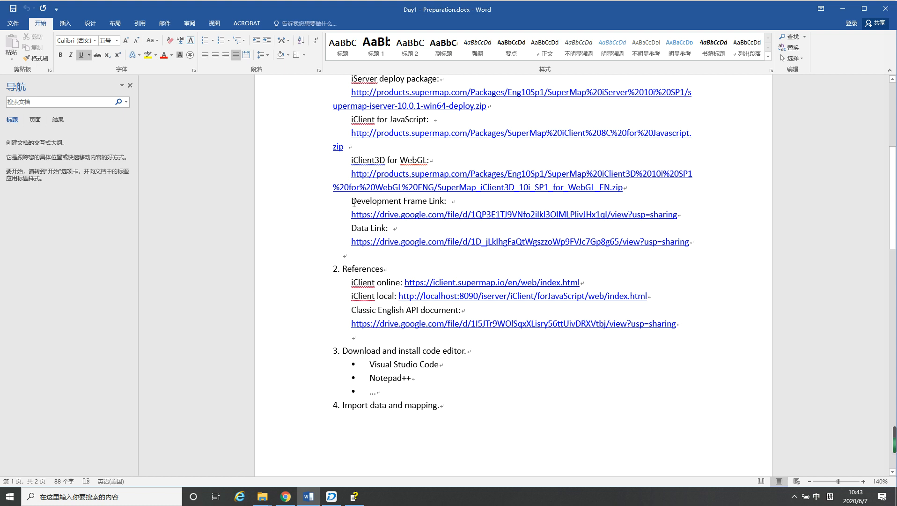
pyautogui.moveTo(351, 202); pyautogui.dragTo(445, 202)
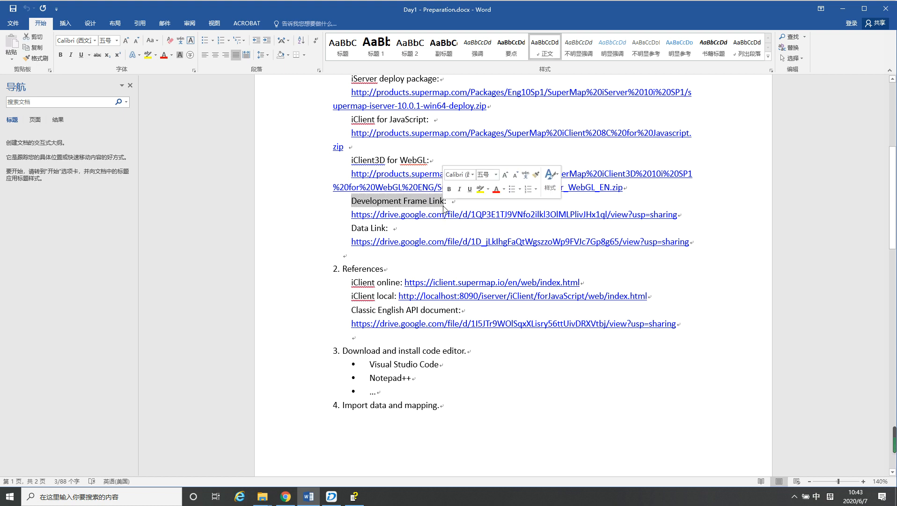
pyautogui.click(357, 231)
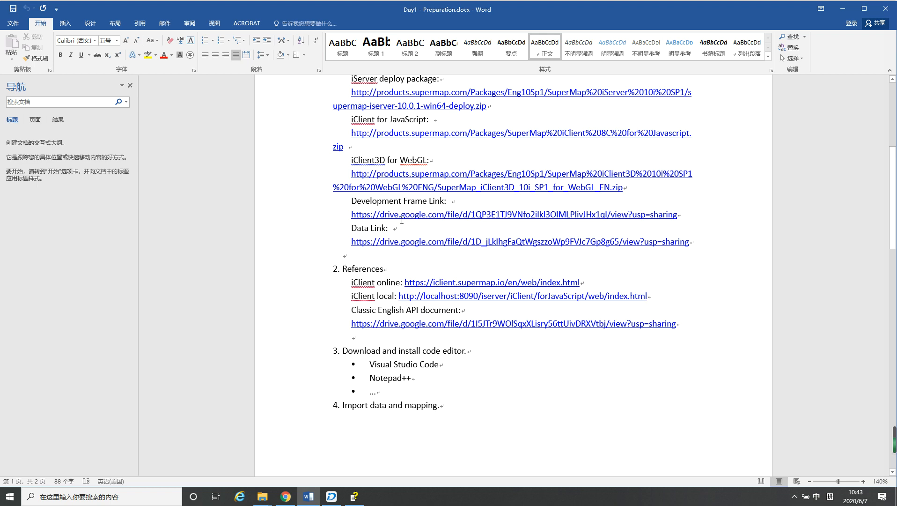
# Switch to File Explorer's Demo folder, look through the Example_Moscow_shp_win shapefile data, and return to Demo
pyautogui.moveTo(263, 497)
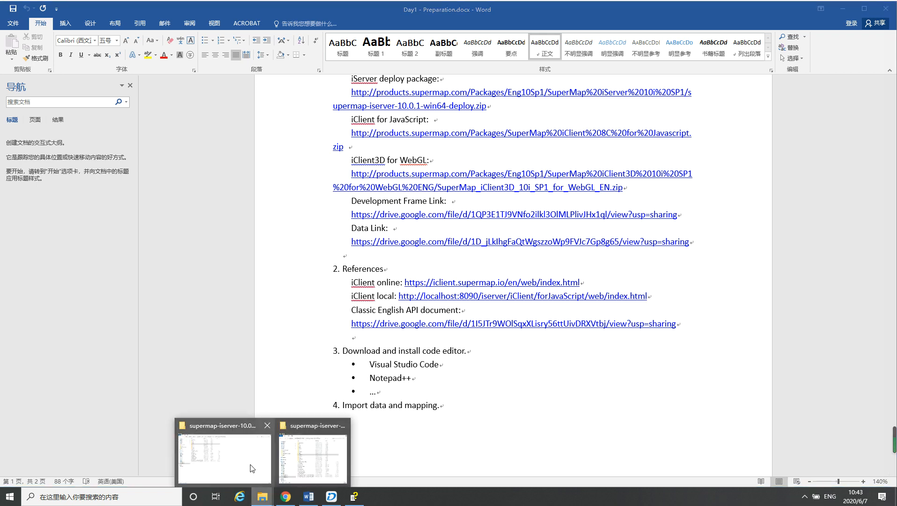
pyautogui.click(251, 466)
pyautogui.click(338, 32)
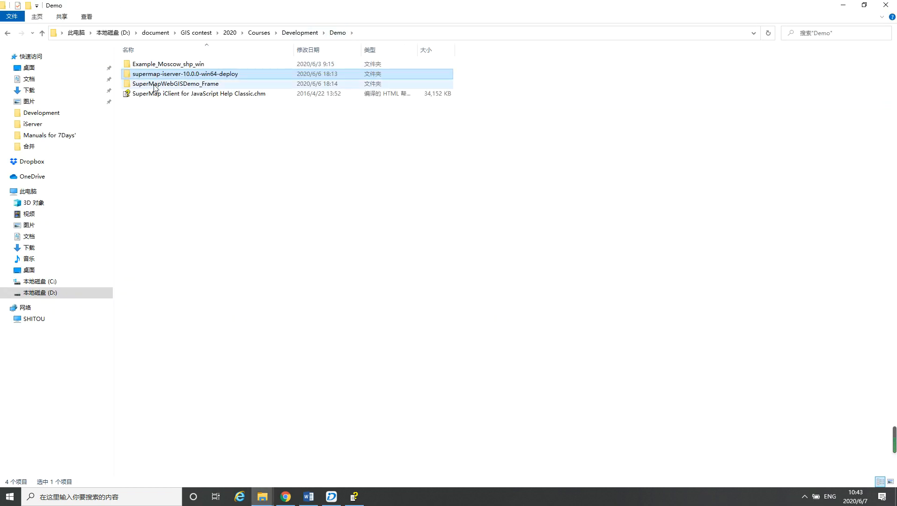
pyautogui.doubleClick(159, 65)
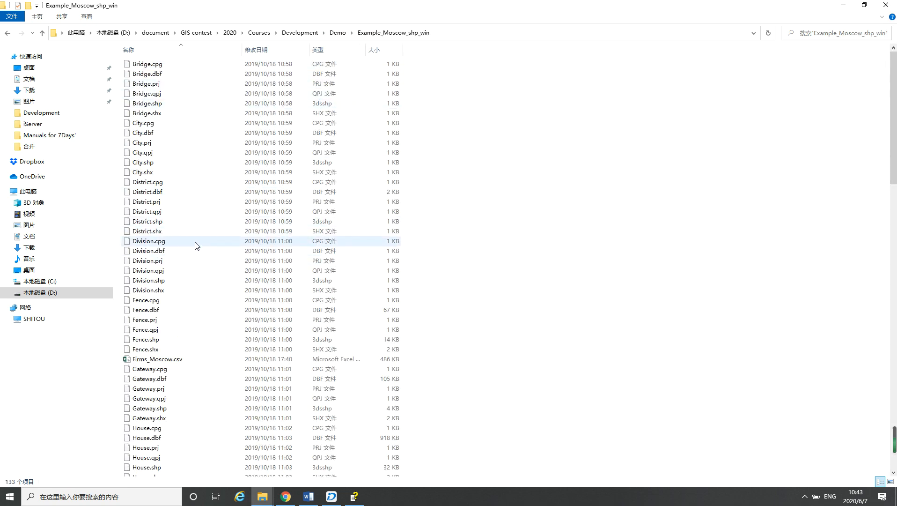
pyautogui.scroll(-10, 196, 249)
pyautogui.scroll(10, 206, 241)
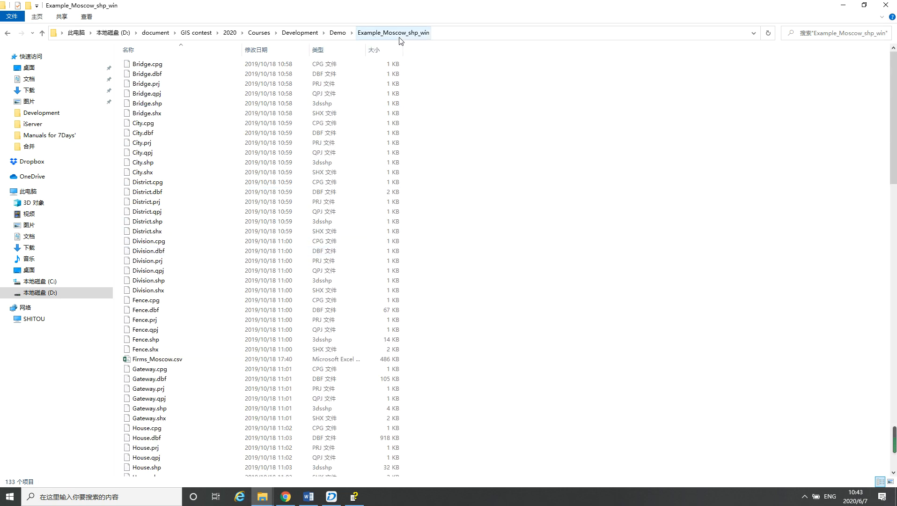
pyautogui.click(338, 34)
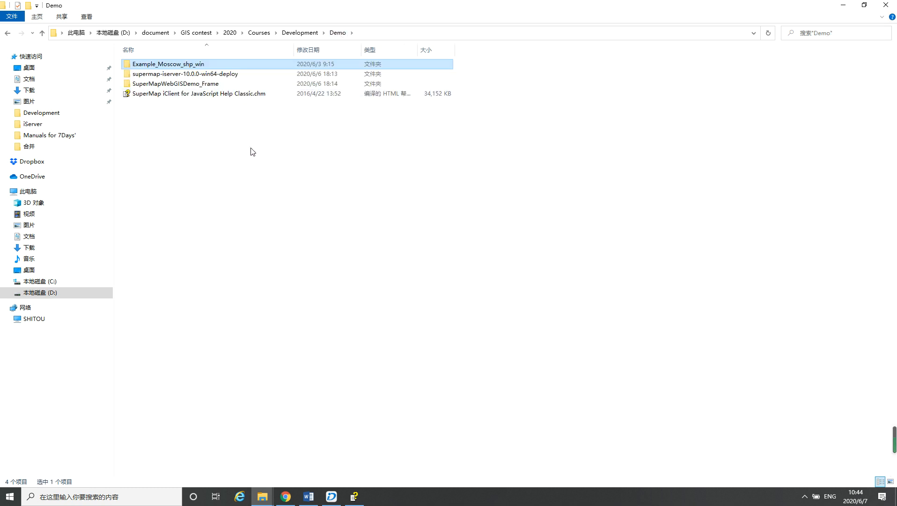
# Open the SuperMapWebGISDemo_Frame folder and view its index.htm page in the browser
pyautogui.click(168, 87)
pyautogui.doubleClick(169, 87)
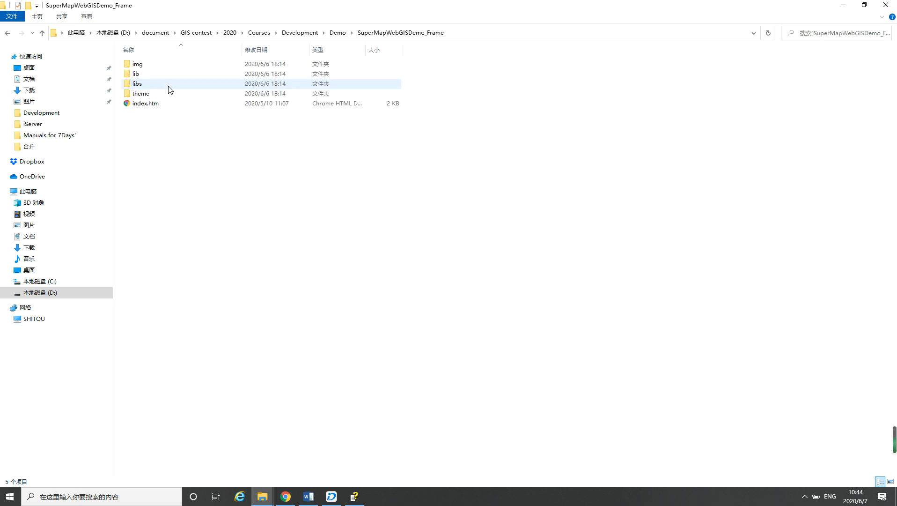
pyautogui.click(142, 105)
pyautogui.doubleClick(143, 105)
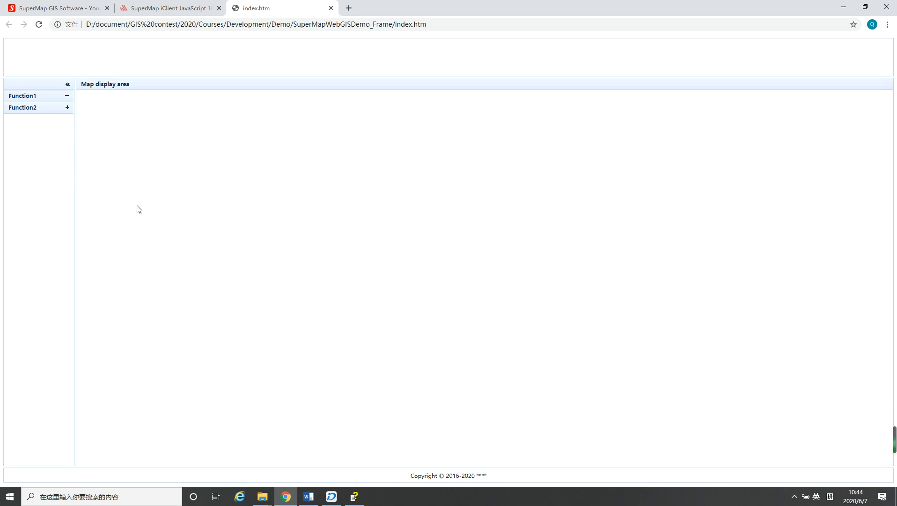
# Open index.htm from SuperMapWebGISDemo_Frame in Notepad++ and examine its html tag, frame layout initialization script and body layout sections
pyautogui.click(260, 498)
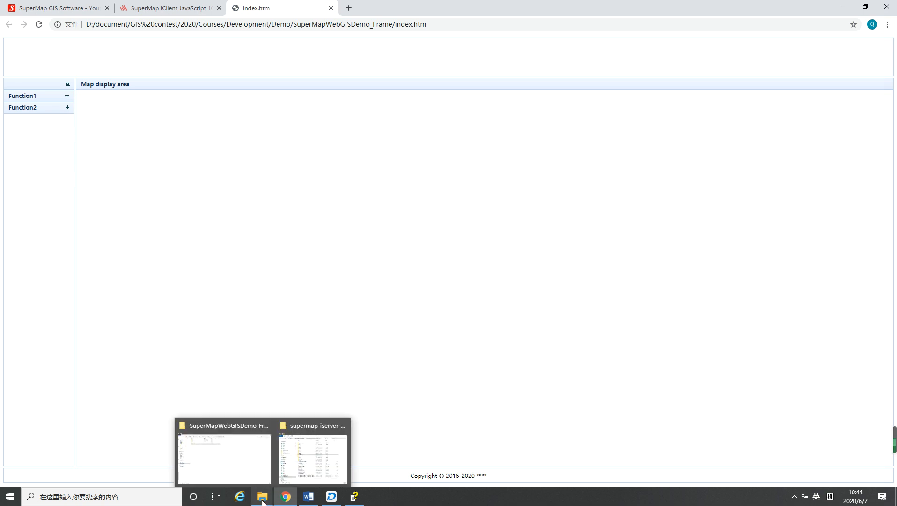
pyautogui.click(247, 472)
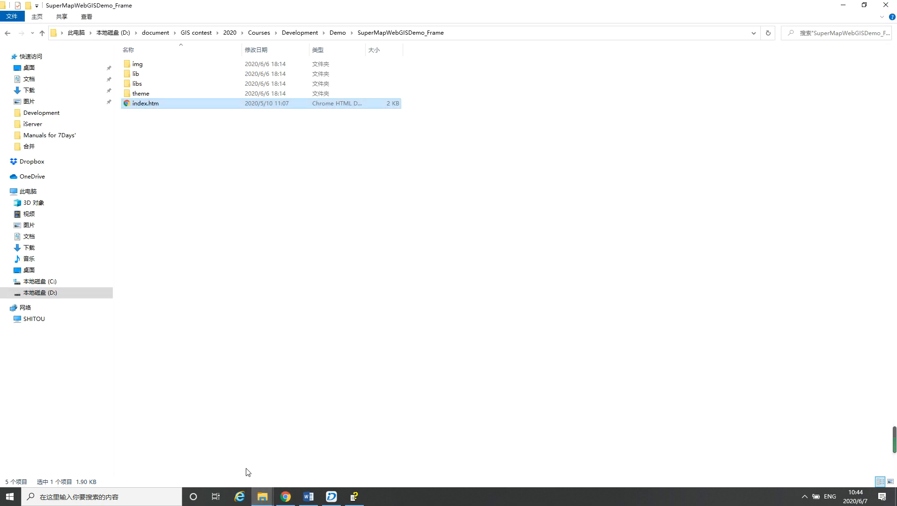
pyautogui.rightClick(160, 105)
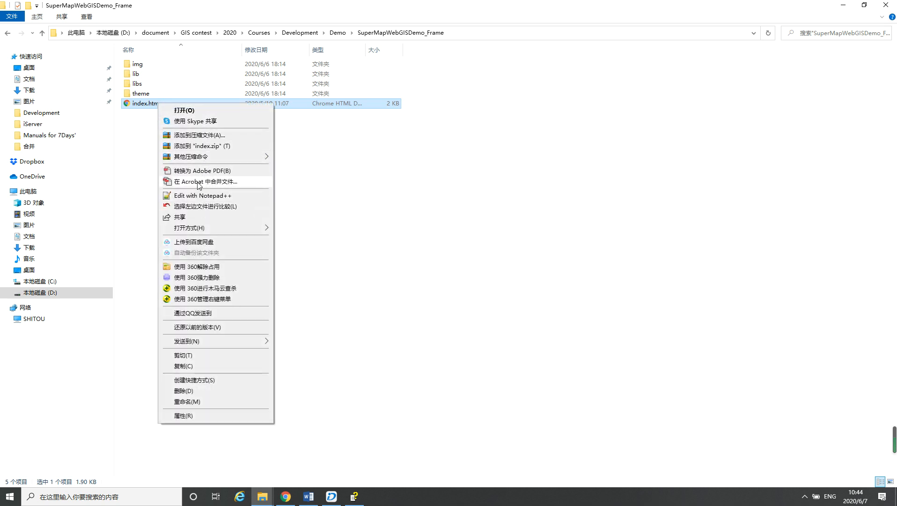
pyautogui.click(201, 196)
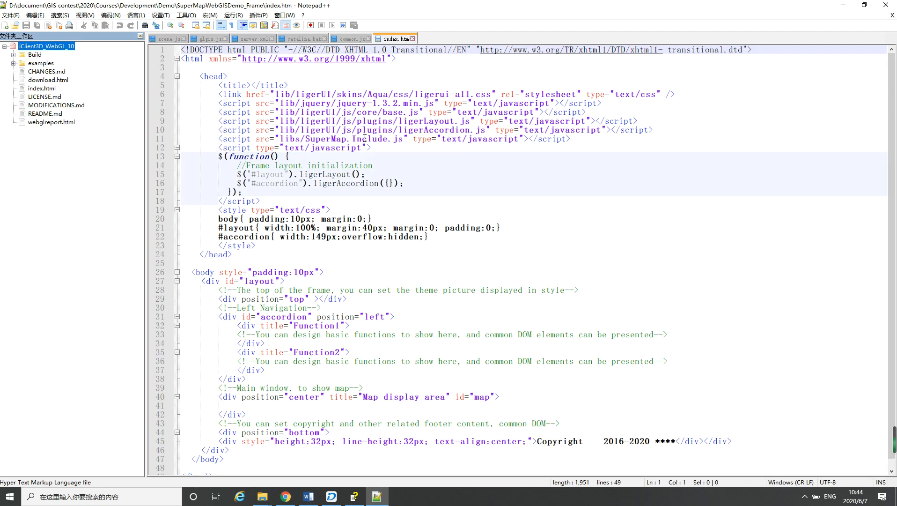
pyautogui.scroll(-1, 357, 161)
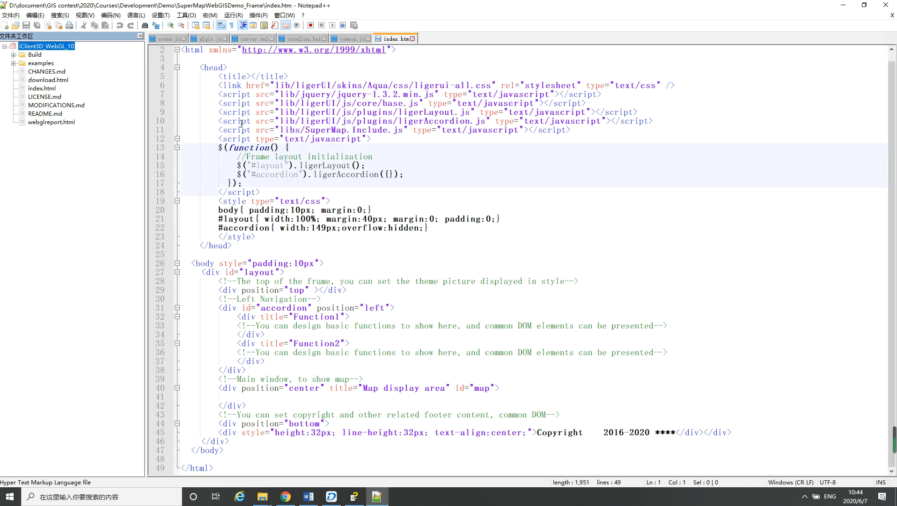
pyautogui.scroll(1, 241, 123)
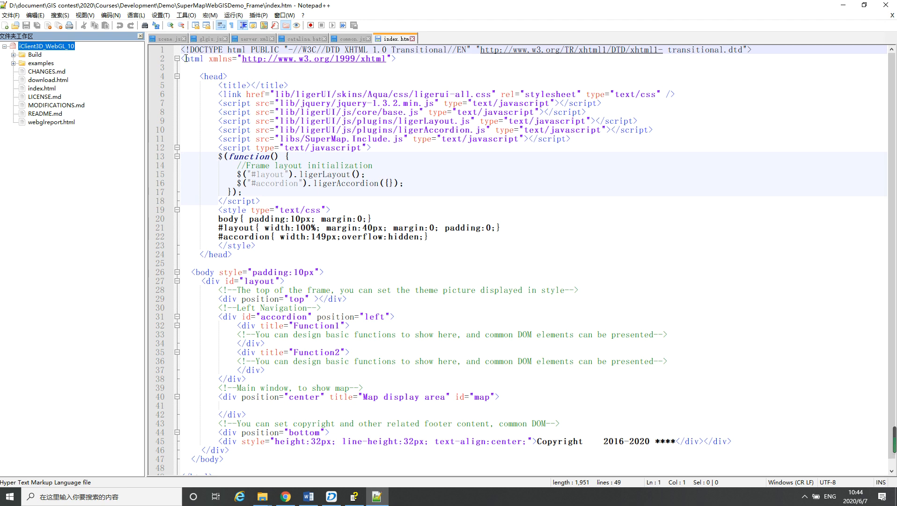
pyautogui.moveTo(185, 58); pyautogui.dragTo(251, 59)
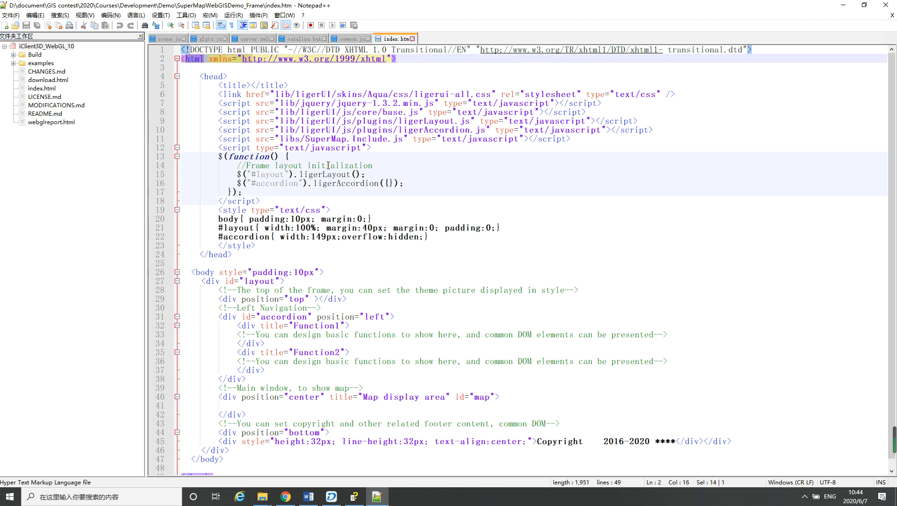
pyautogui.click(412, 164)
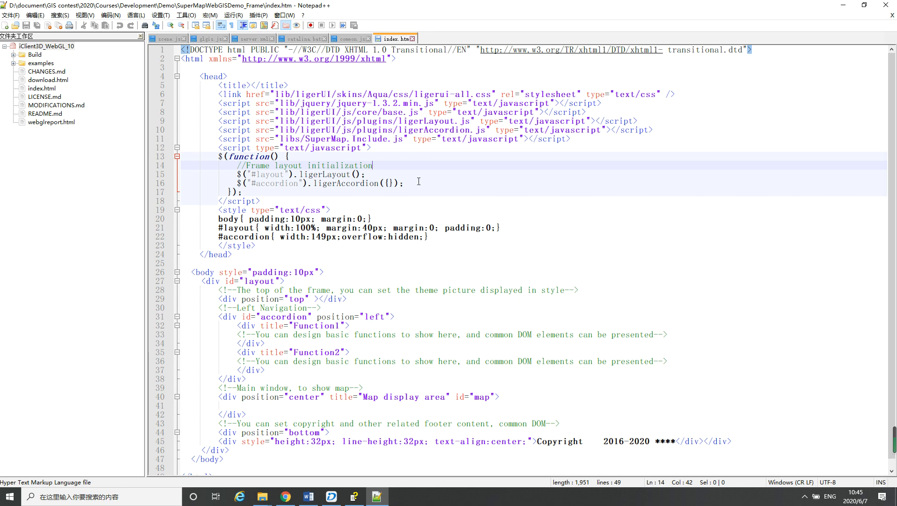
pyautogui.scroll(-1, 418, 182)
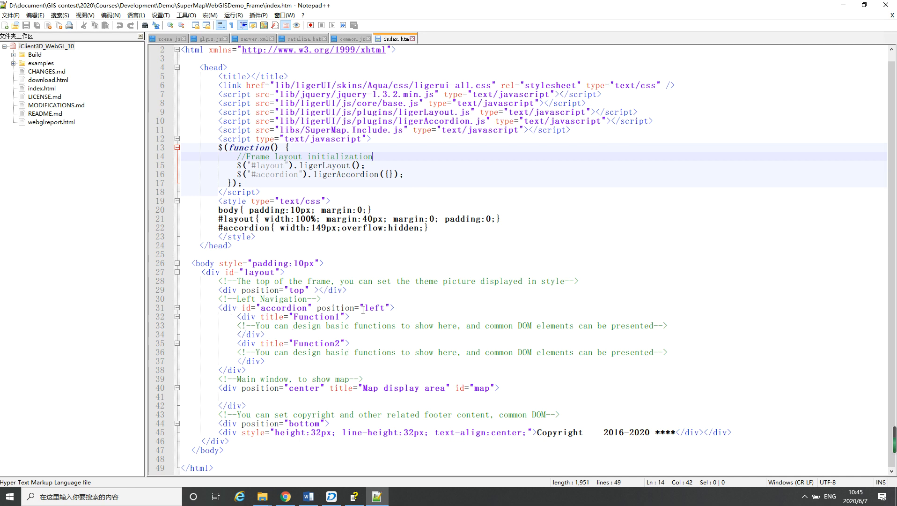
# Show the index.htm frame page in Chrome again and return to the Day1 - Preparation document's link list in Word
pyautogui.click(263, 497)
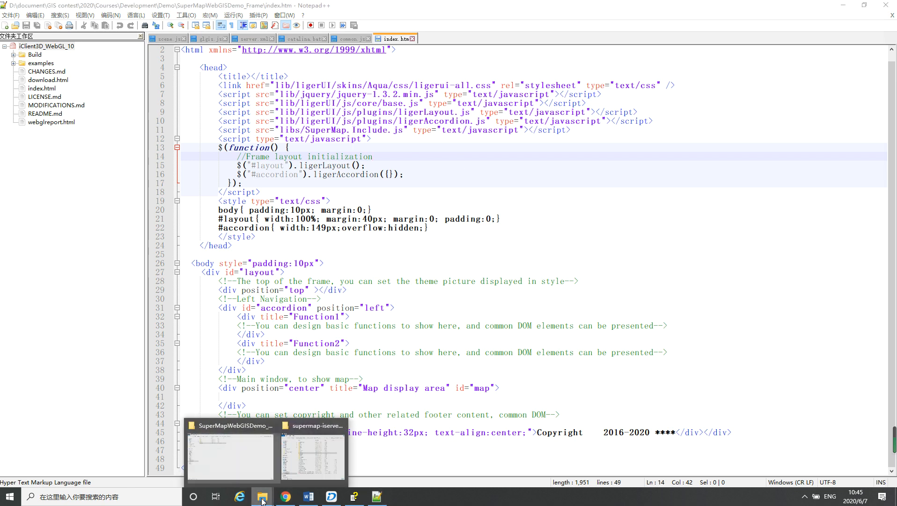
pyautogui.click(286, 498)
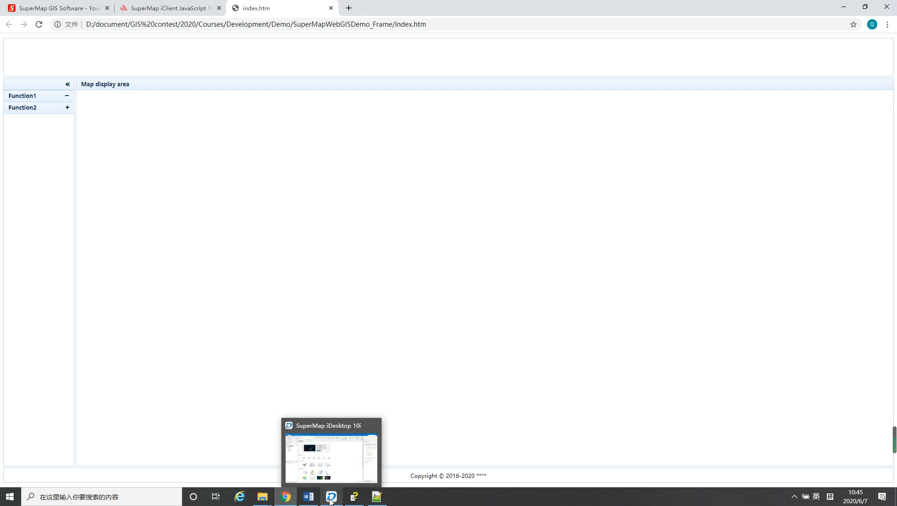
pyautogui.click(313, 501)
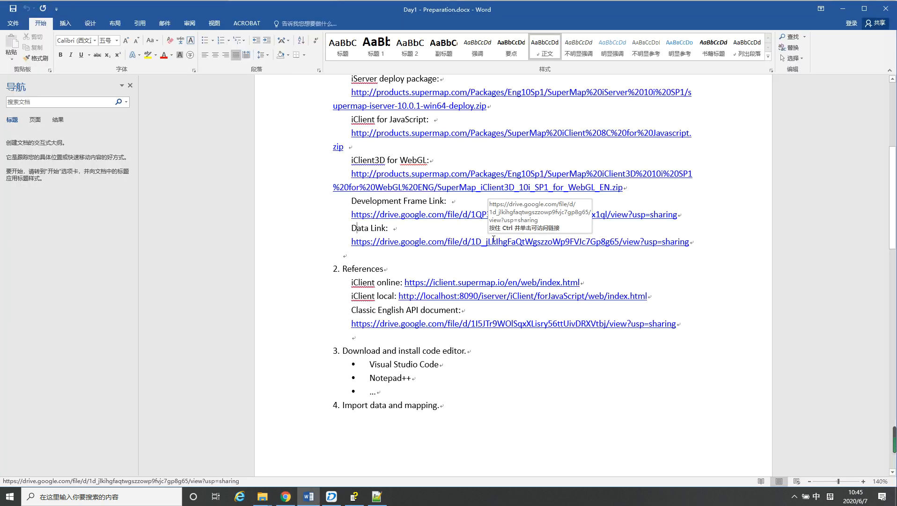
# Check the References section of the Word document, then switch to Chrome and open the SuperMap website's Download & Online Help page
pyautogui.scroll(-3, 494, 239)
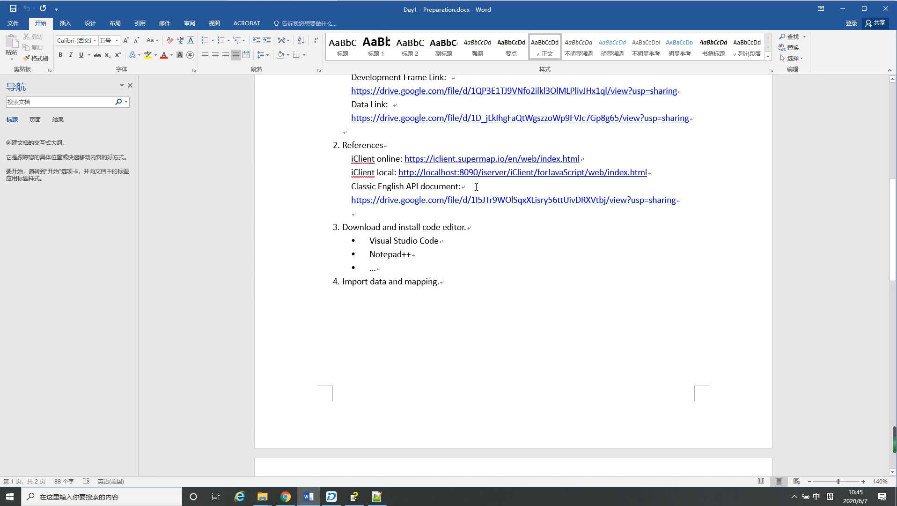
pyautogui.click(286, 496)
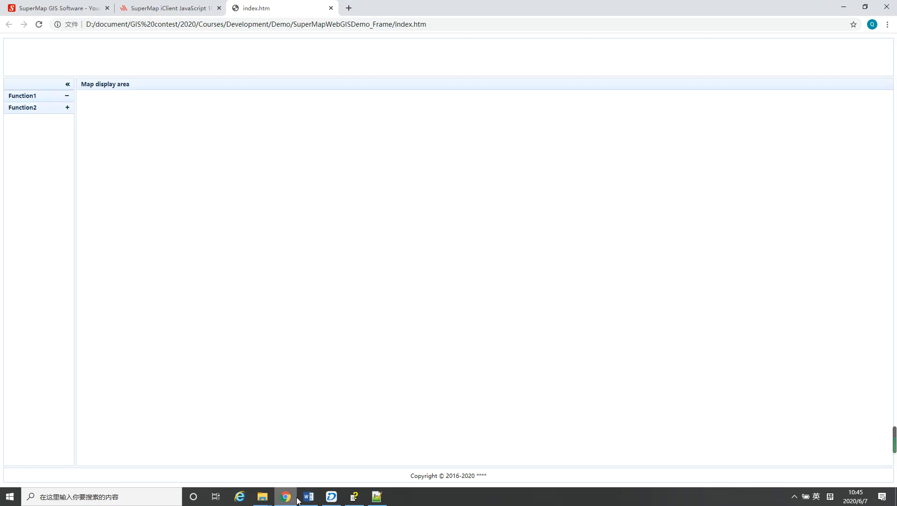
pyautogui.click(68, 8)
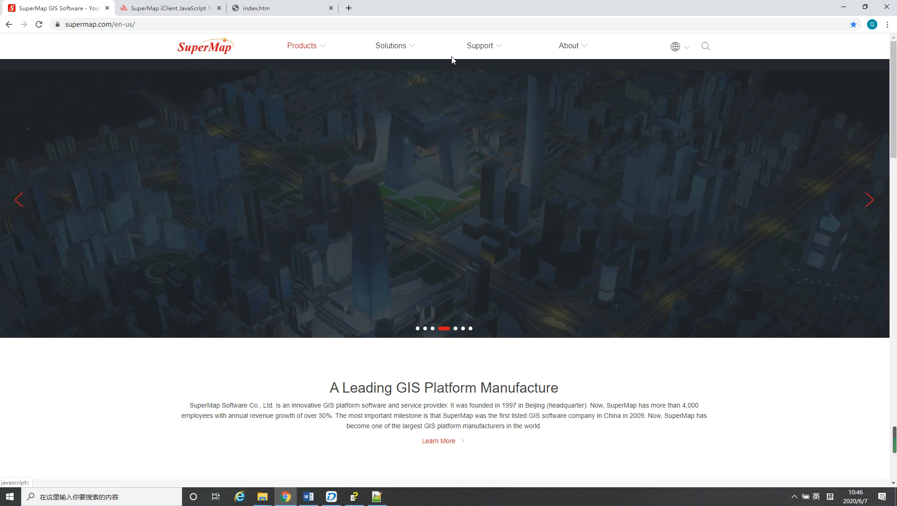
pyautogui.moveTo(481, 51)
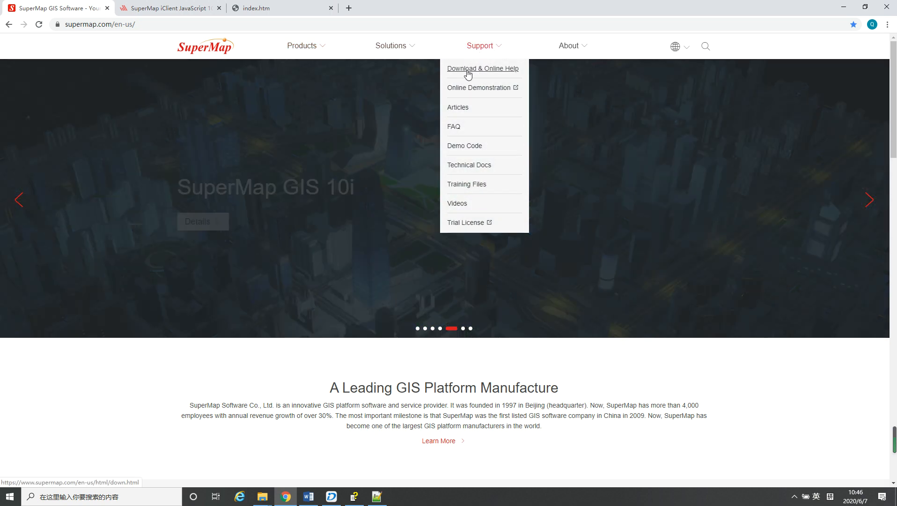
pyautogui.click(474, 69)
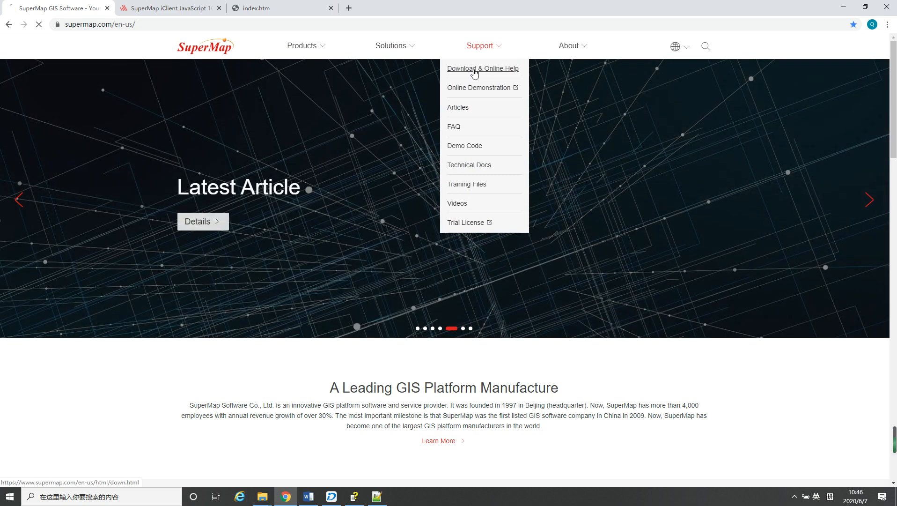
# View the iDesktop 10i SP1 package list under SuperMap GIS 10i and collapse it again
pyautogui.scroll(-7, 431, 198)
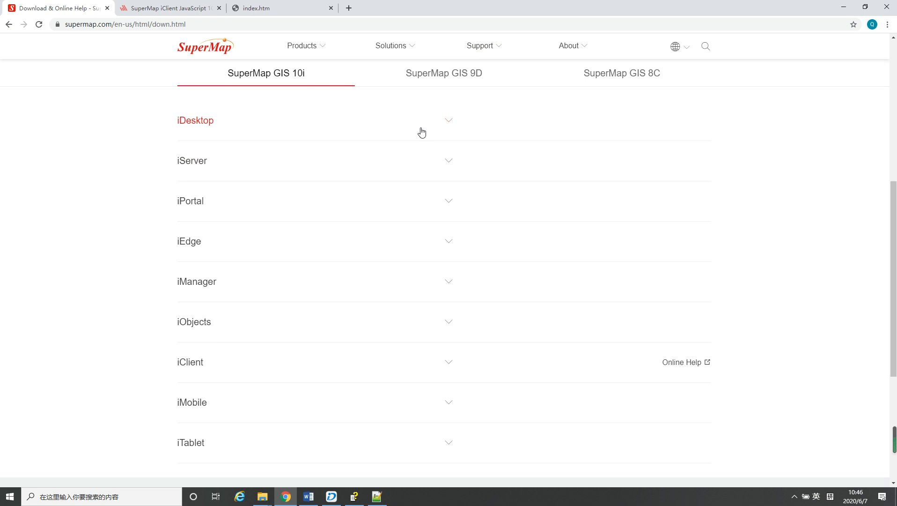
pyautogui.click(445, 124)
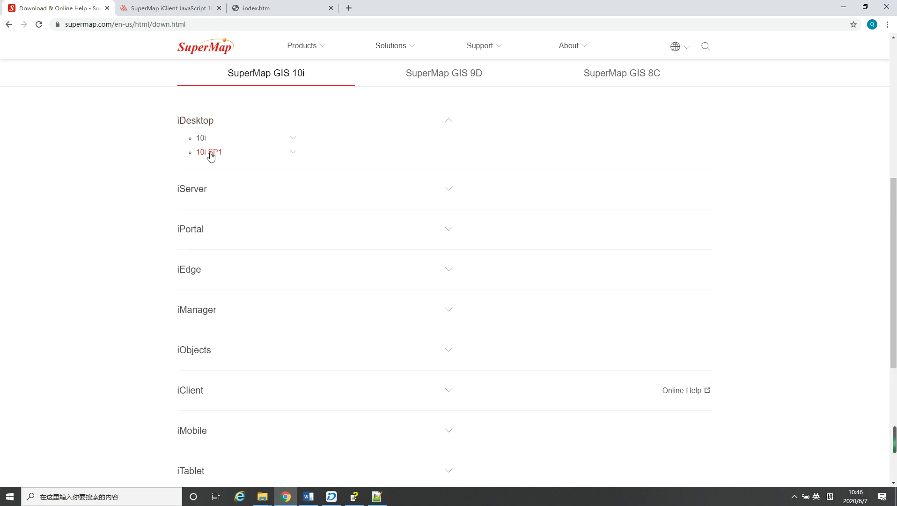
pyautogui.click(293, 153)
pyautogui.click(293, 156)
# Expand the iServer section and show its 10i SP1 download packages
pyautogui.click(450, 193)
pyautogui.scroll(-2, 295, 252)
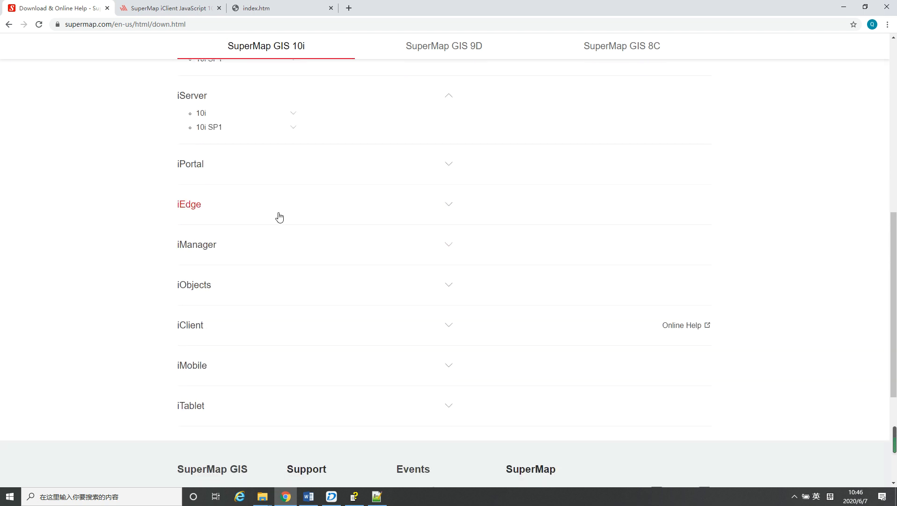
pyautogui.click(294, 128)
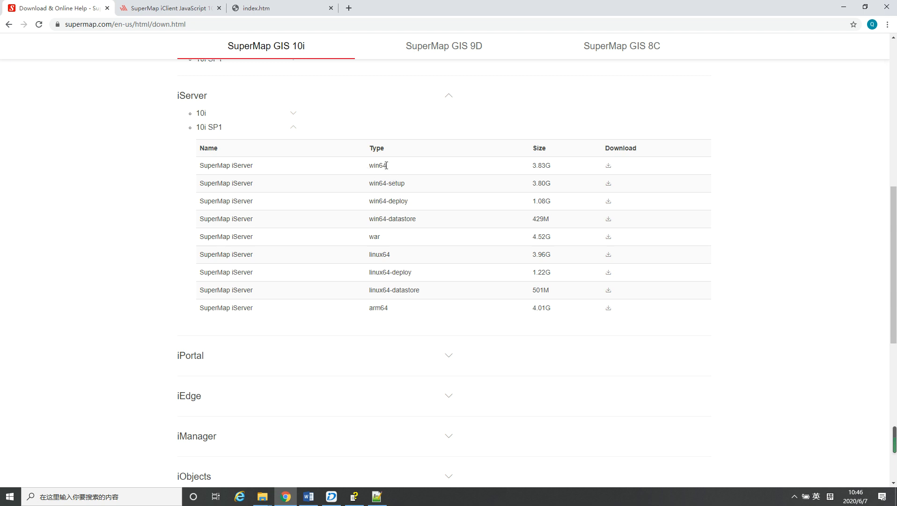
# Show the iClient 10i SP1 downloads for JavaScript and WebGL, and return to the start of the download page
pyautogui.scroll(-7, 394, 195)
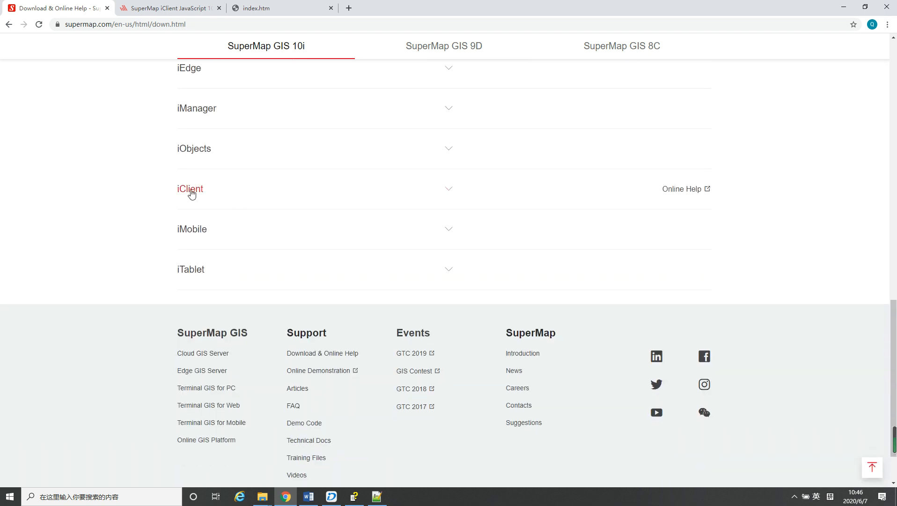
pyautogui.click(450, 194)
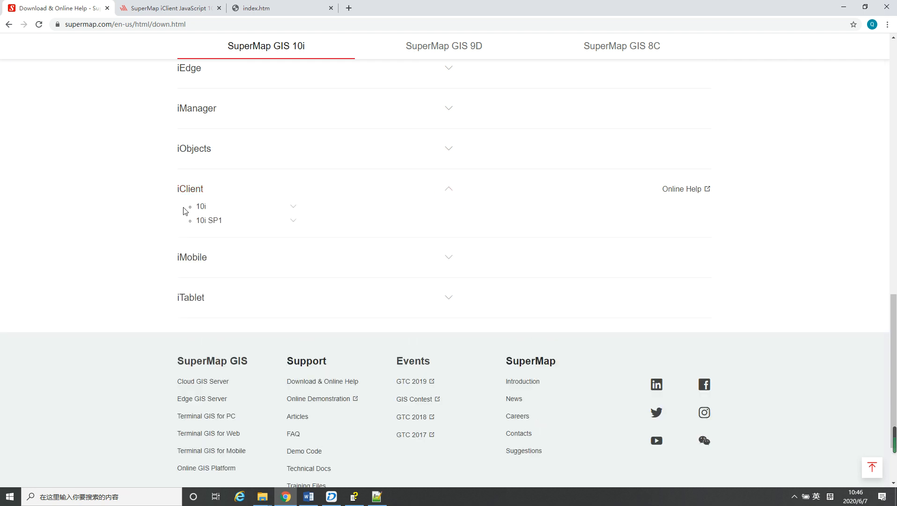
pyautogui.click(291, 223)
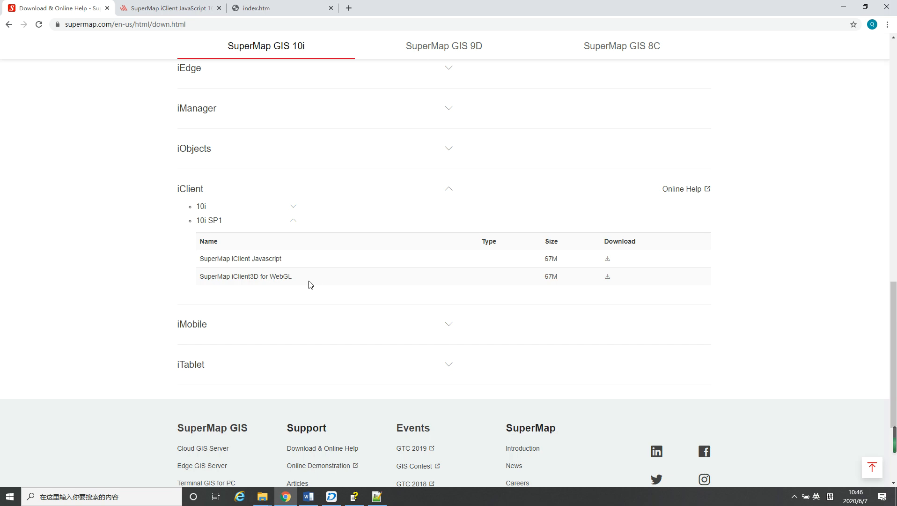
pyautogui.scroll(15, 366, 280)
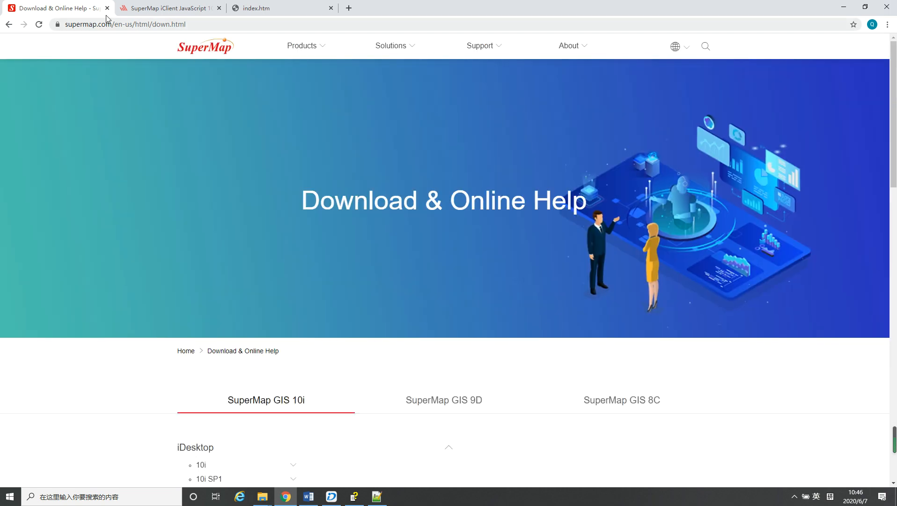
# Switch to the SuperMap iClient JavaScript 10i site and look over its home page introduction
pyautogui.click(171, 10)
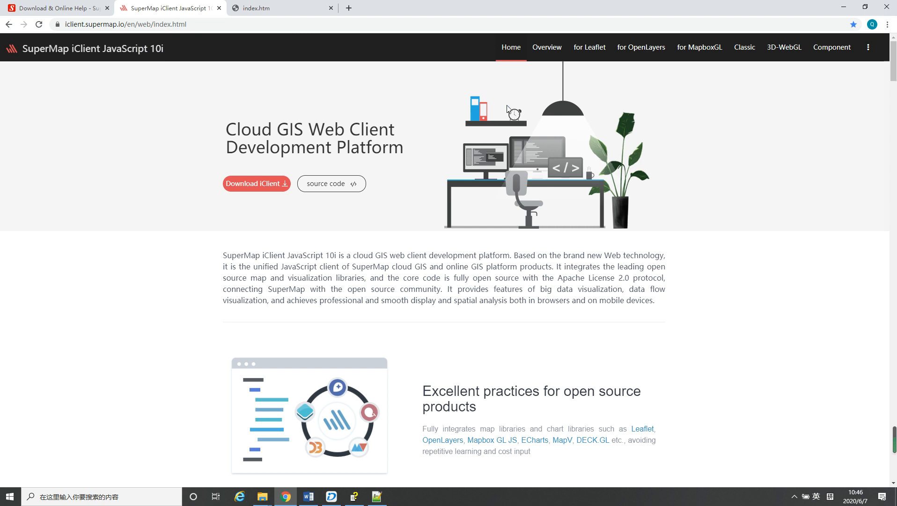
pyautogui.scroll(-1, 597, 266)
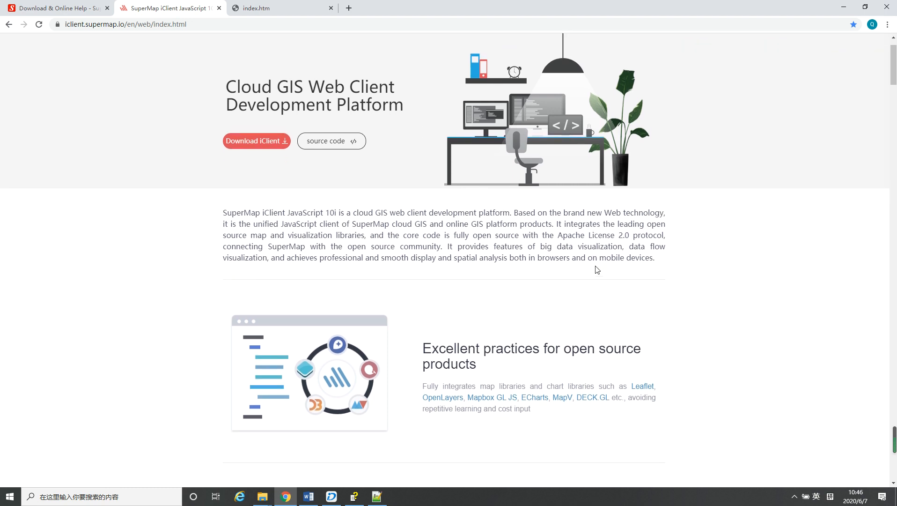
pyautogui.scroll(1, 597, 269)
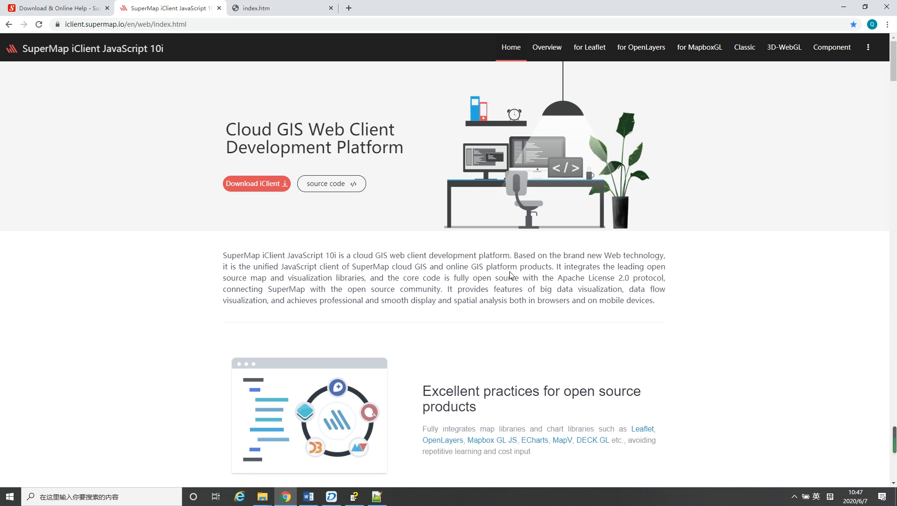
pyautogui.scroll(-3, 511, 272)
pyautogui.scroll(3, 514, 251)
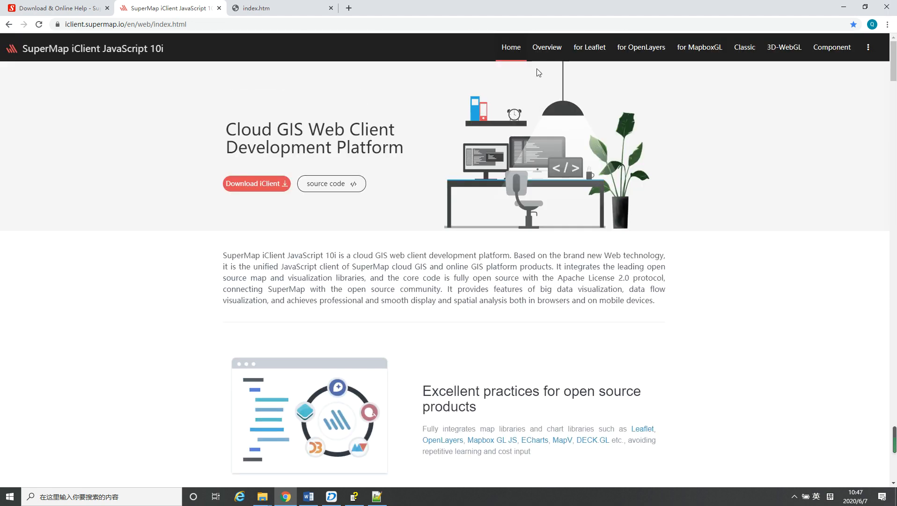
# Look through the Leaflet, OpenLayers and Classic resources of iClient JavaScript and open the Classic Map examples
pyautogui.moveTo(588, 50)
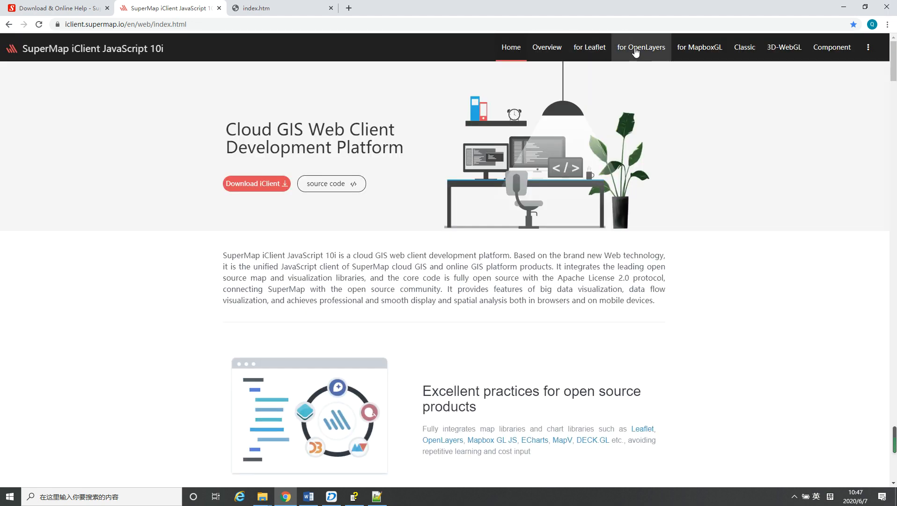
pyautogui.moveTo(637, 54)
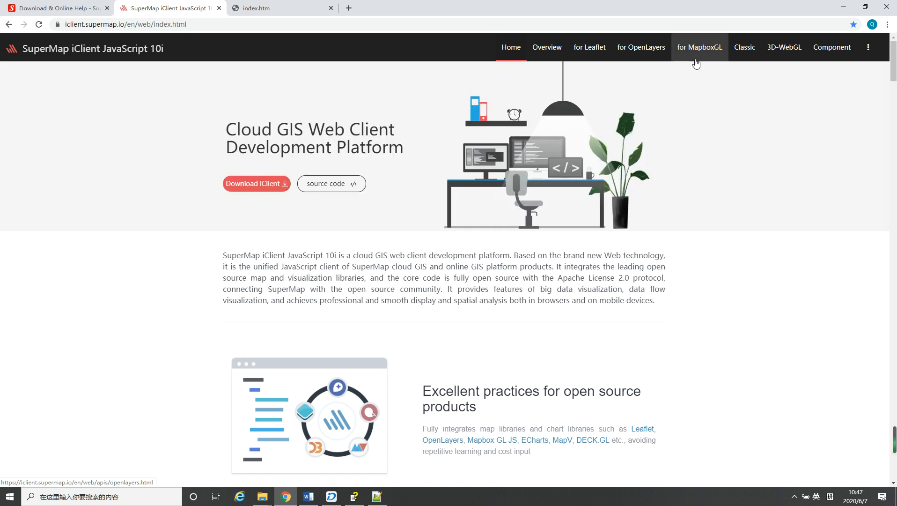
pyautogui.moveTo(748, 53)
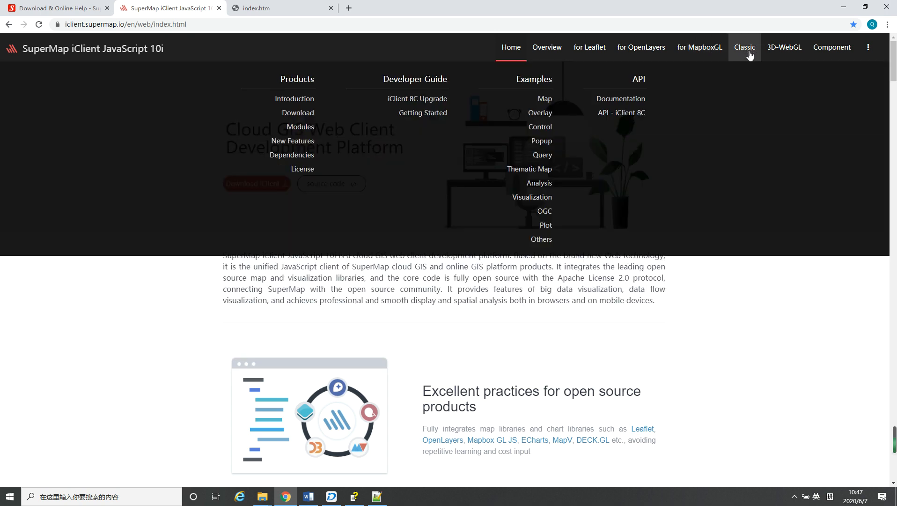
pyautogui.click(546, 99)
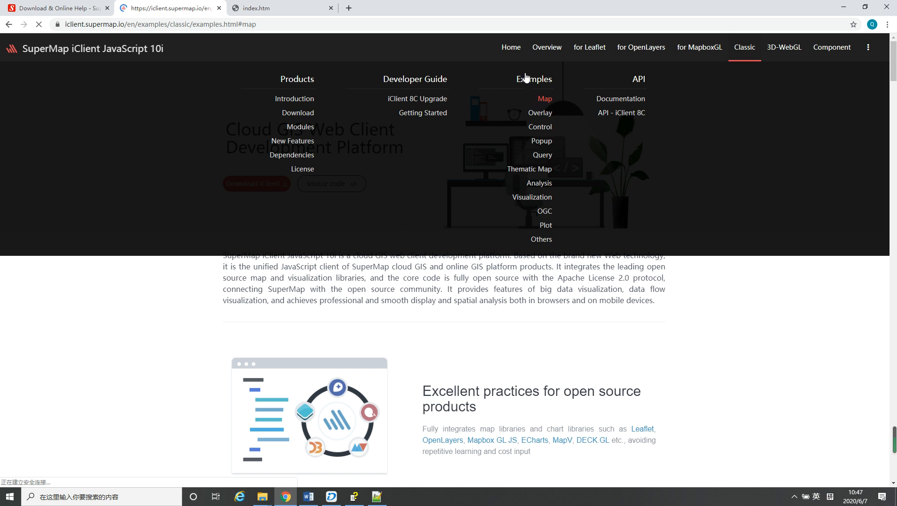
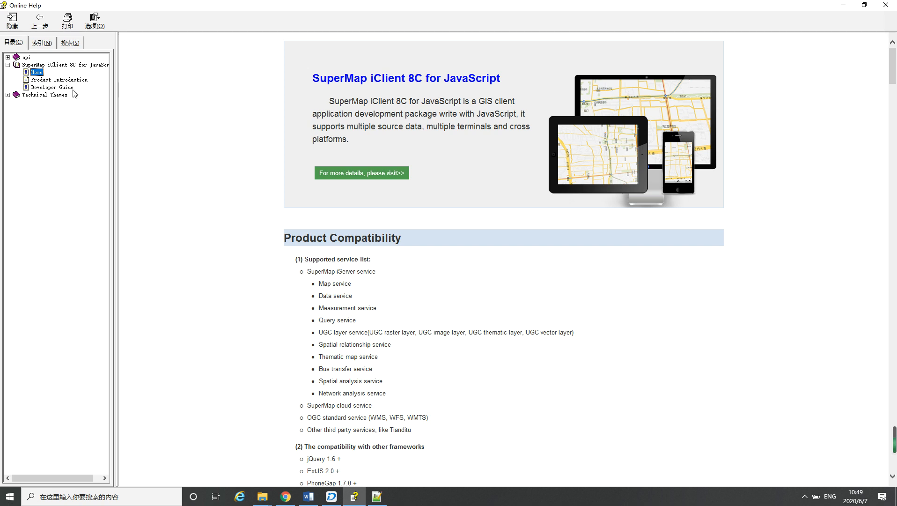
# Look through the iClient 8C for JavaScript Product Introduction and the Developer Guide's Map Application "Hello World" section
pyautogui.click(48, 81)
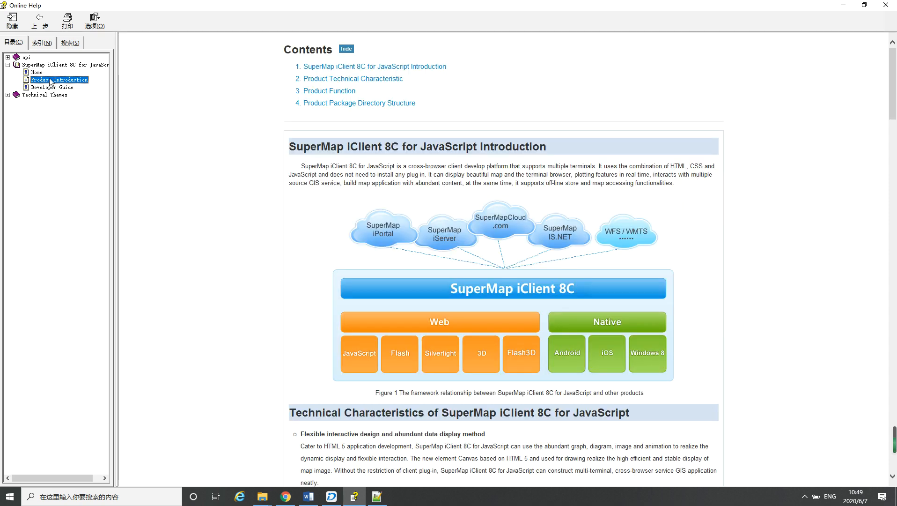
pyautogui.click(45, 89)
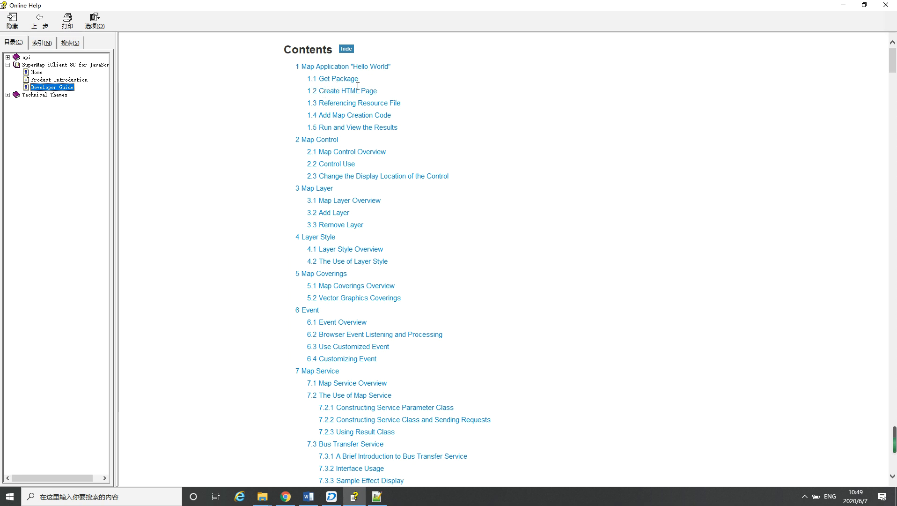
pyautogui.click(326, 67)
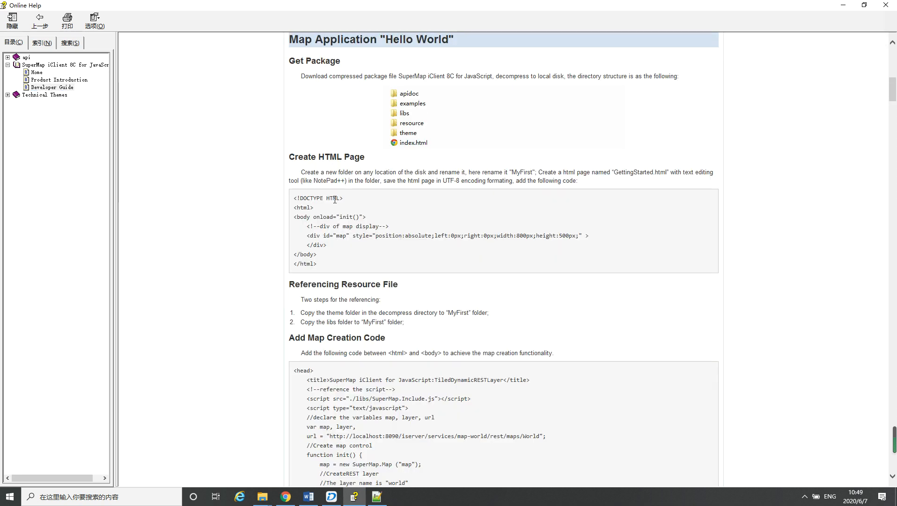
pyautogui.scroll(-10, 333, 291)
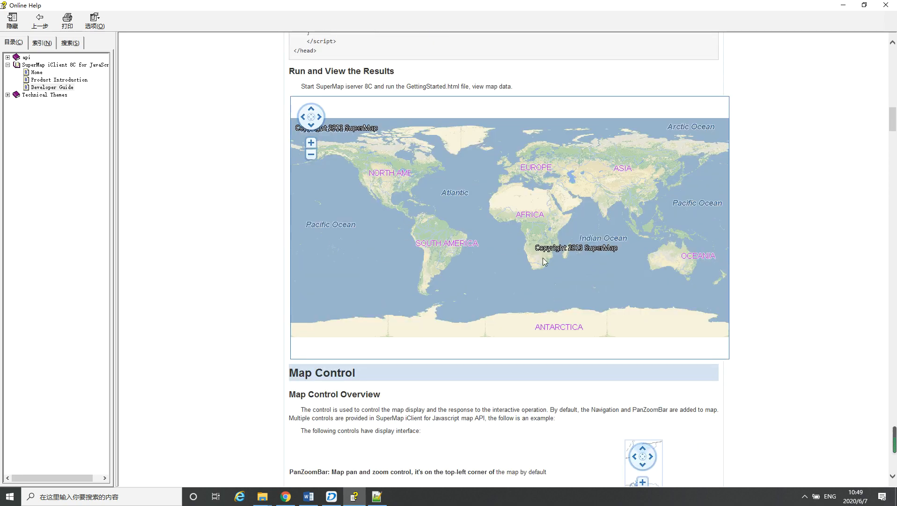
pyautogui.scroll(10, 513, 290)
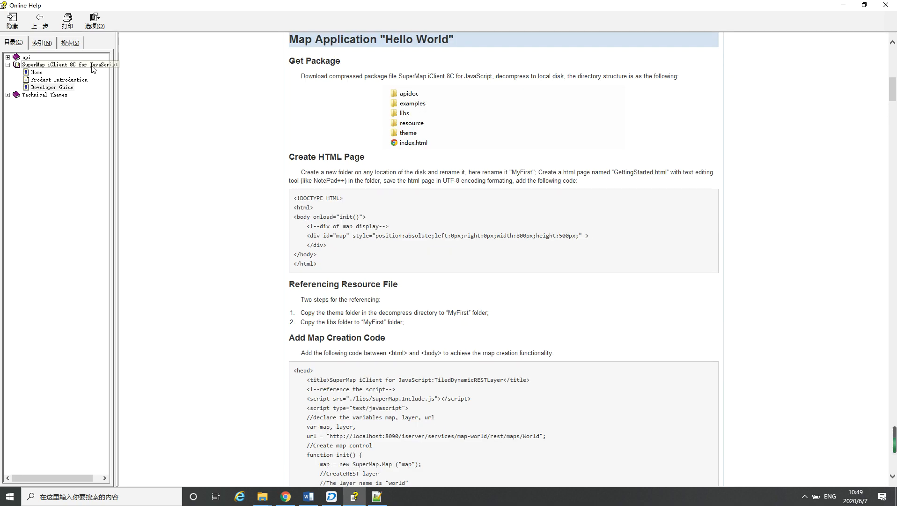
# Expand the SuperMap classes of the api reference and look over the Map class's properties, methods and events
pyautogui.click(8, 58)
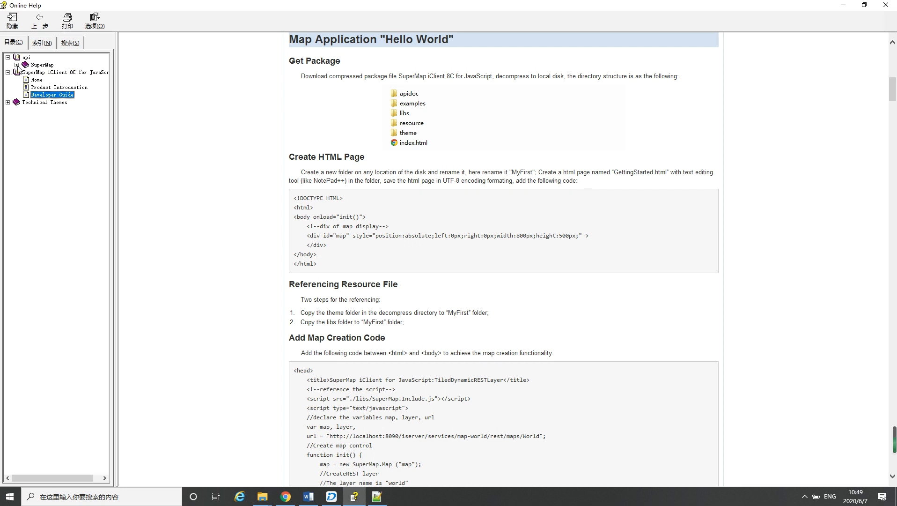
pyautogui.click(17, 65)
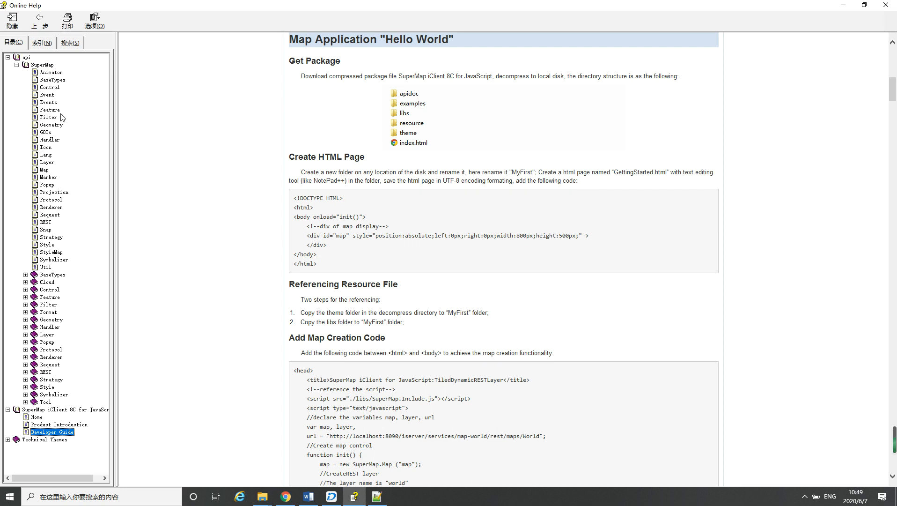
pyautogui.click(45, 170)
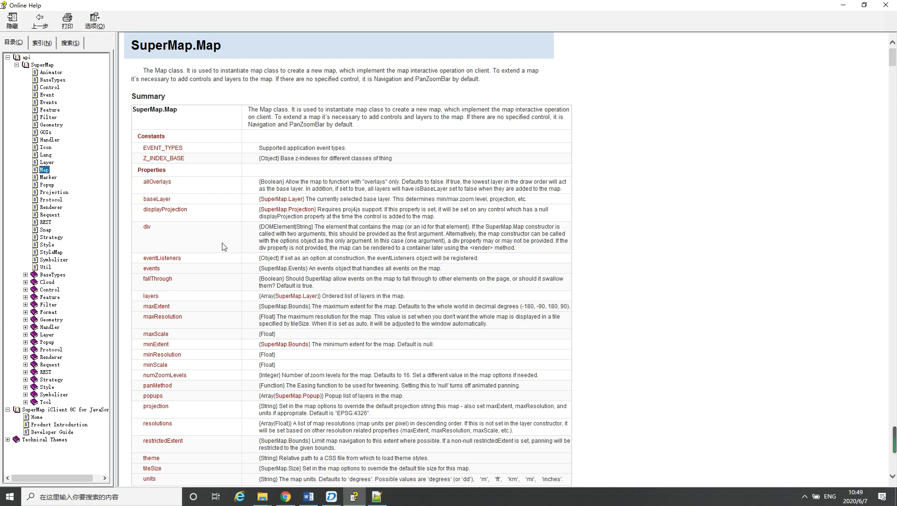
pyautogui.scroll(-20, 226, 248)
pyautogui.scroll(-9, 229, 246)
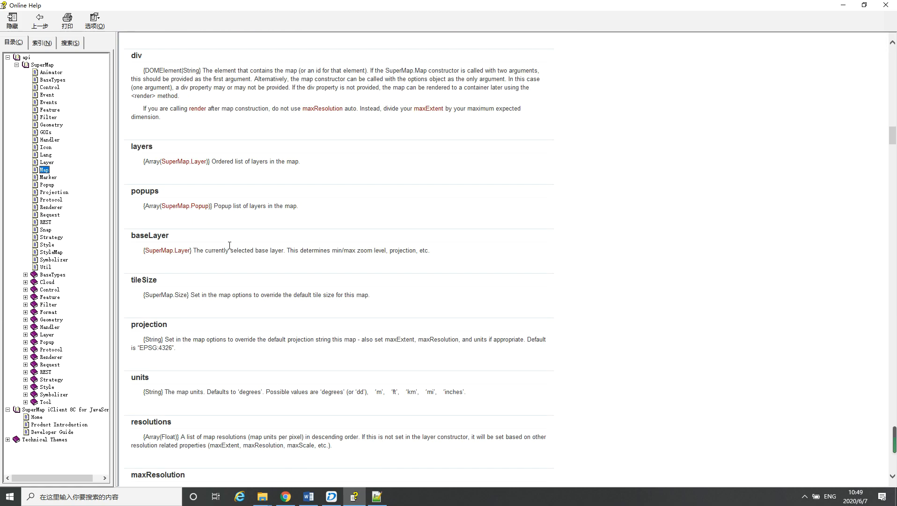
pyautogui.scroll(15, 223, 240)
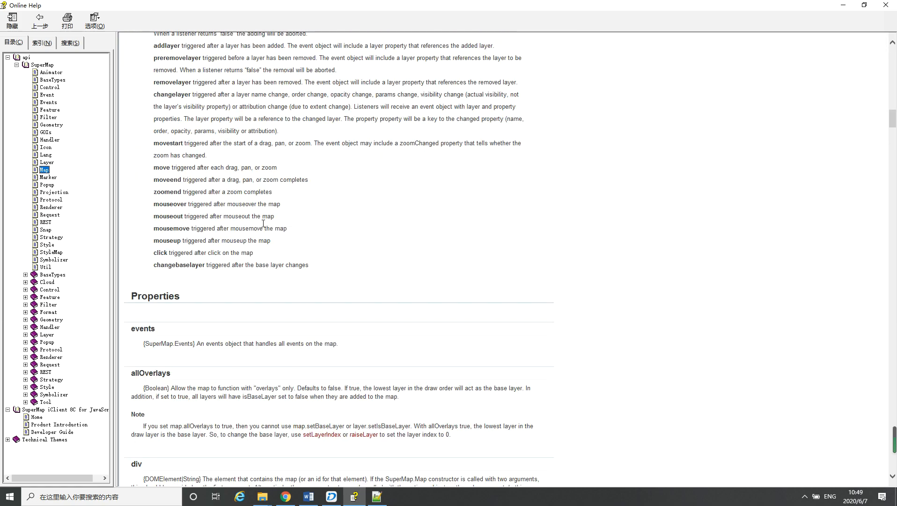
pyautogui.scroll(20, 257, 278)
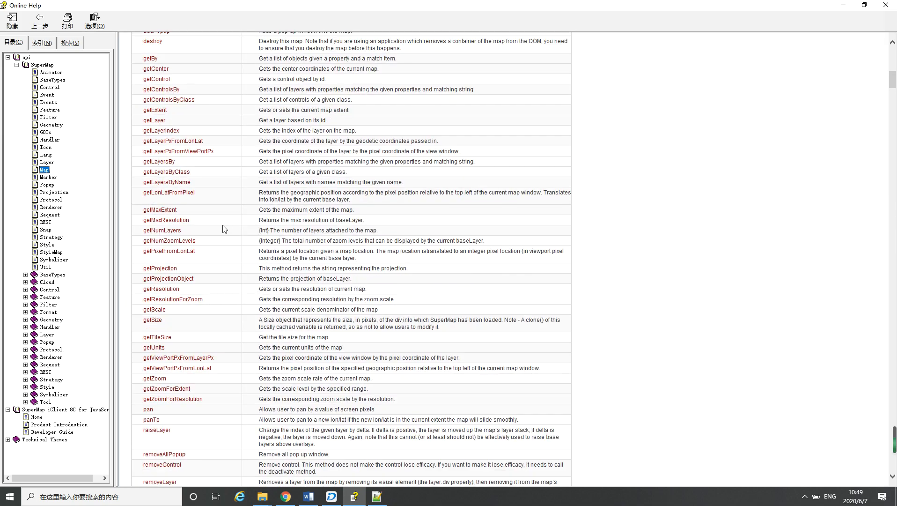
pyautogui.scroll(10, 209, 180)
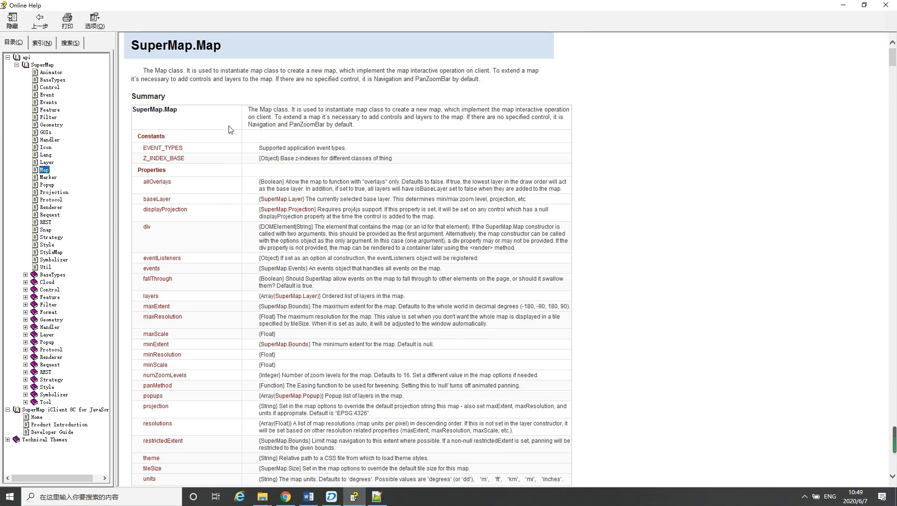
# Switch to the Day1 - Preparation document in Word and read the items on code editors, data import and iServer publishing
pyautogui.click(843, 5)
pyautogui.click(308, 497)
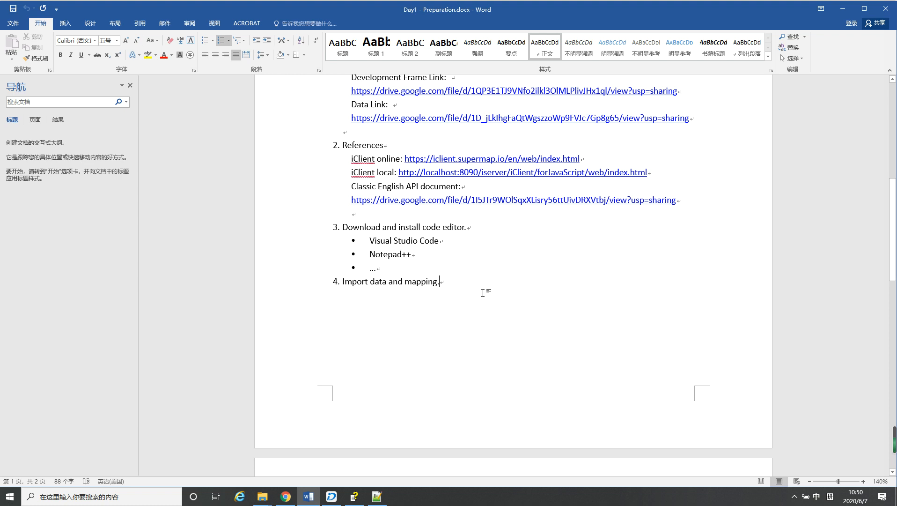
pyautogui.scroll(-3, 446, 277)
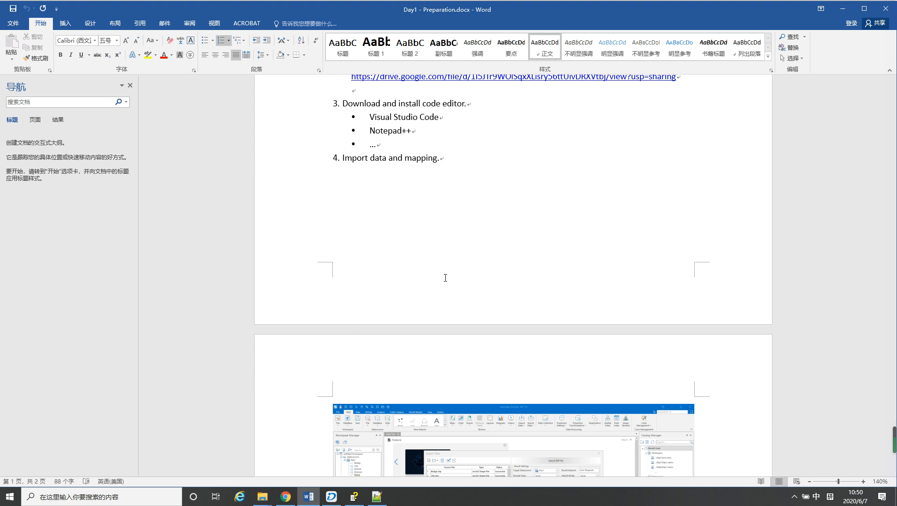
pyautogui.scroll(-2, 409, 223)
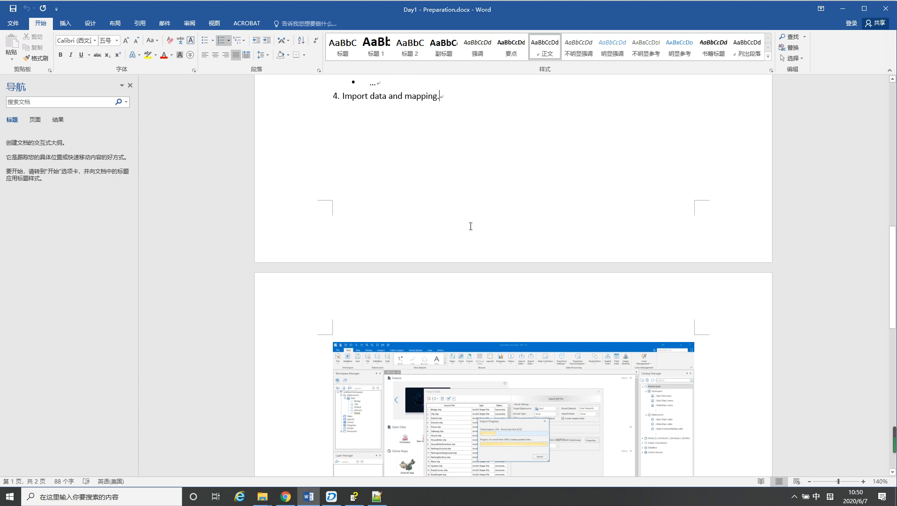
pyautogui.scroll(-5, 471, 227)
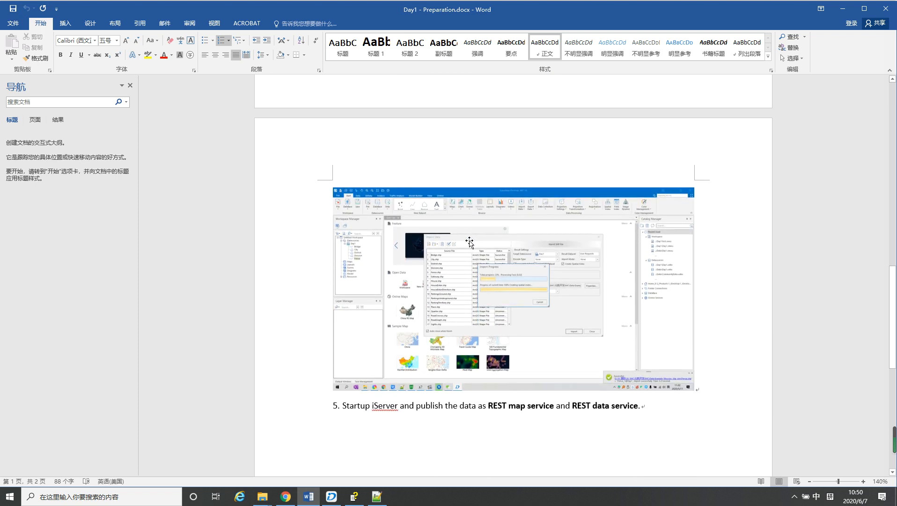
# Bring up SuperMap iDesktop 10i and show its program folder supermap-idesktop-10.0.1-40281-win64-bin-zip-eng in BaiduNetdiskDownload
pyautogui.click(332, 497)
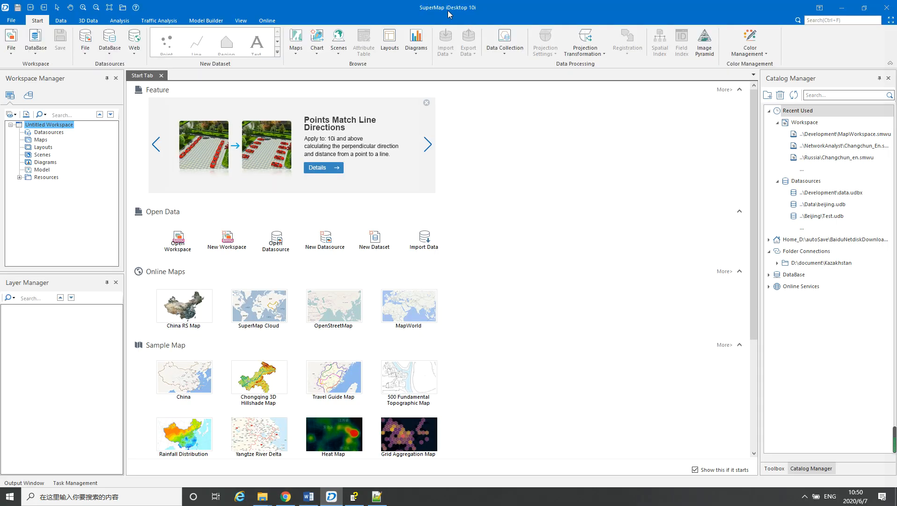
pyautogui.press('super+d')
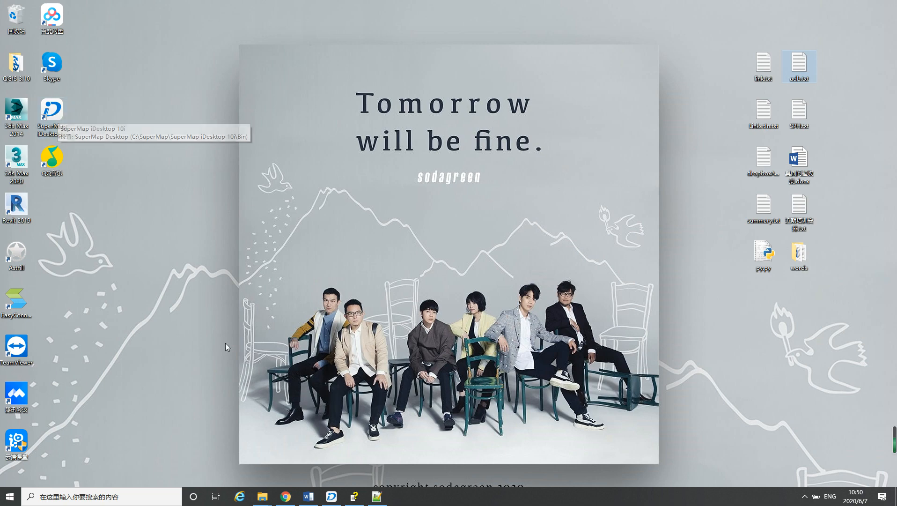
pyautogui.moveTo(261, 502)
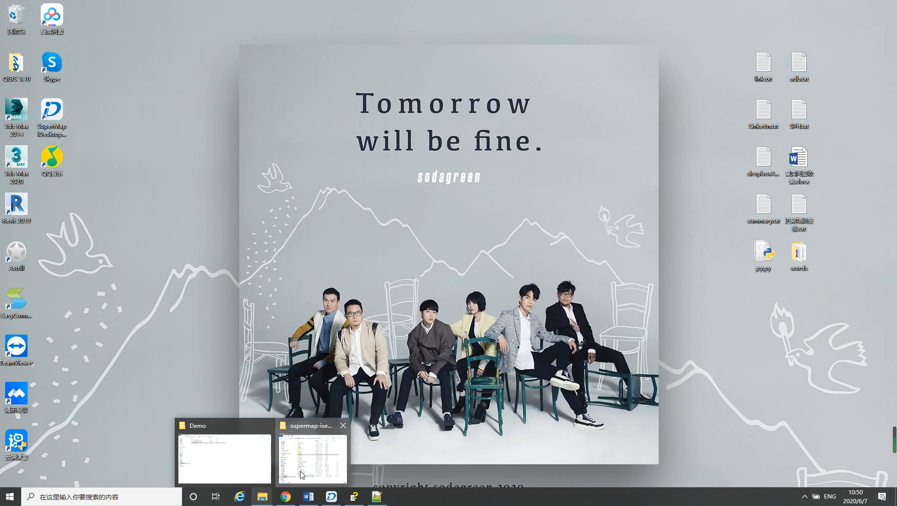
pyautogui.click(310, 457)
pyautogui.click(382, 117)
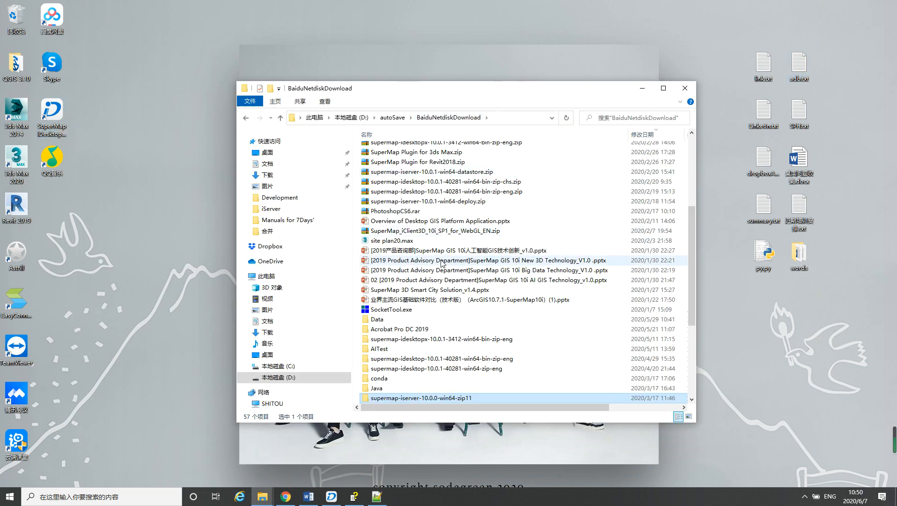
pyautogui.scroll(-3, 445, 281)
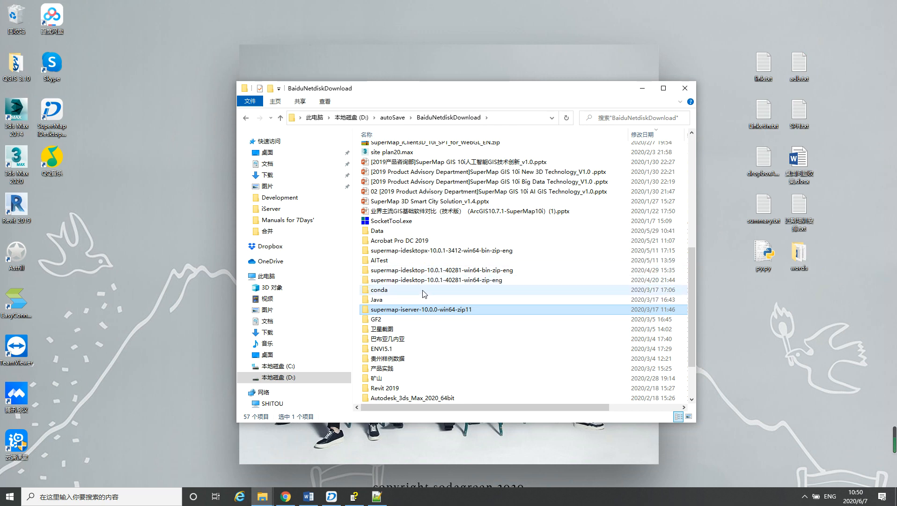
pyautogui.doubleClick(490, 274)
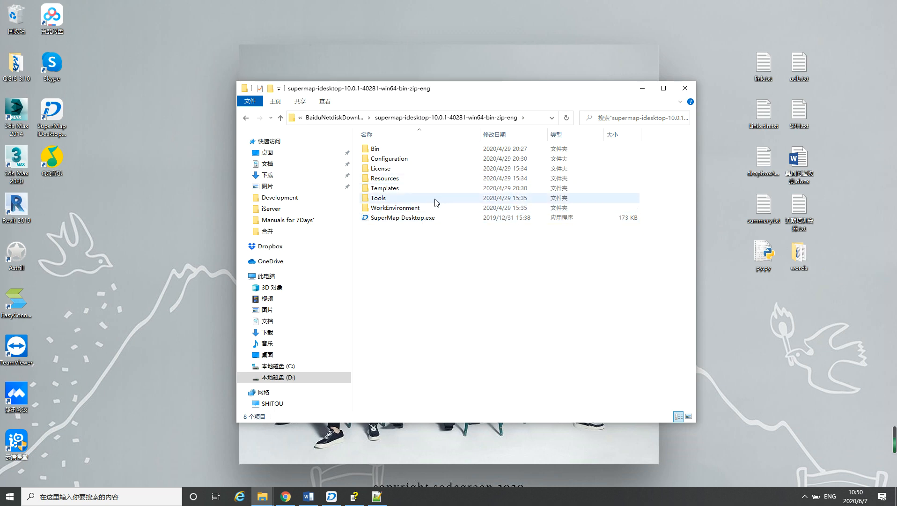
pyautogui.click(642, 88)
# Return to SuperMap iDesktop, create a MyMap folder inside Demo while browsing for a file datasource, and open no datasource
pyautogui.click(331, 497)
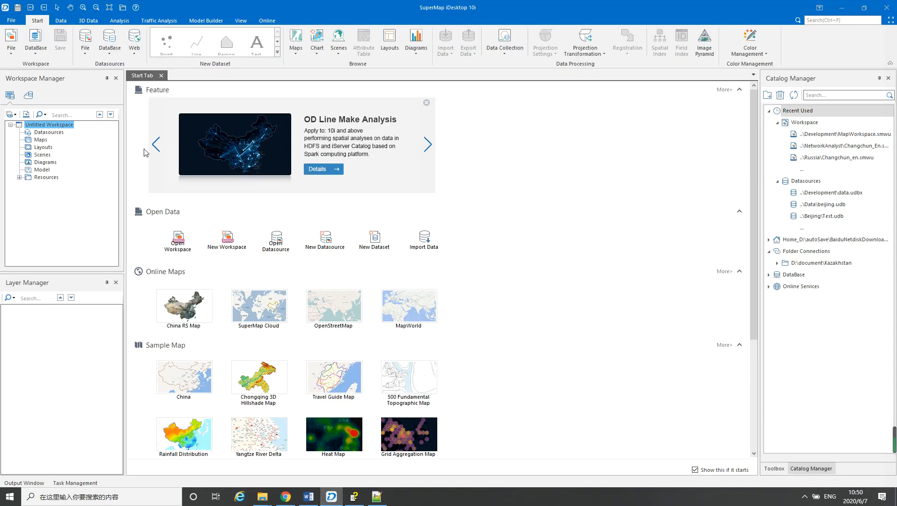
pyautogui.click(46, 133)
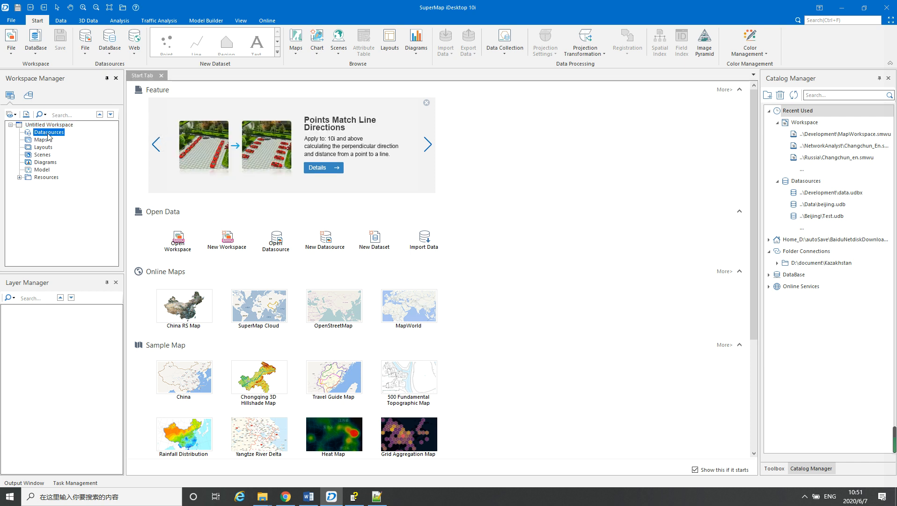
pyautogui.rightClick(49, 134)
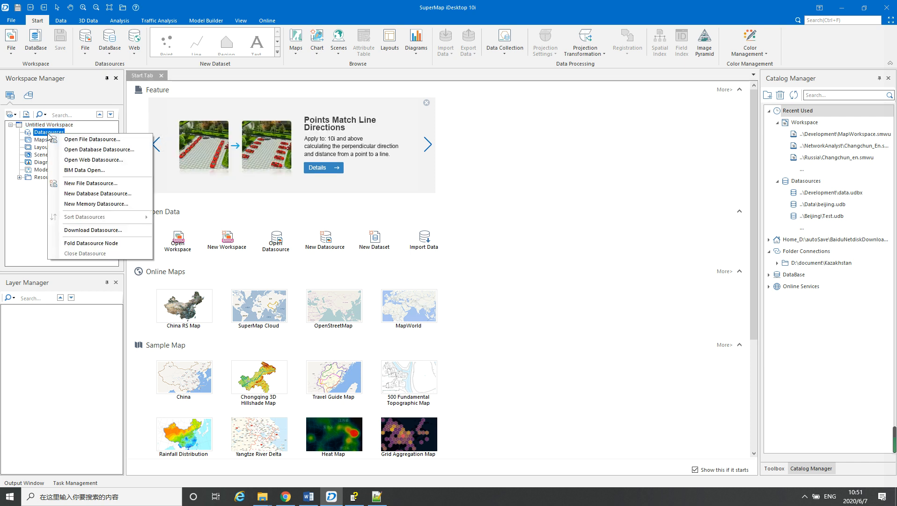
pyautogui.click(79, 141)
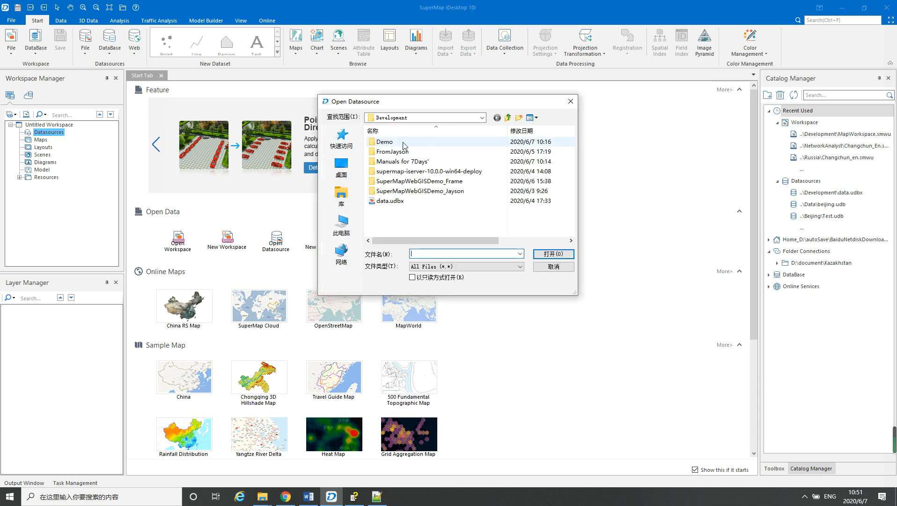
pyautogui.doubleClick(403, 143)
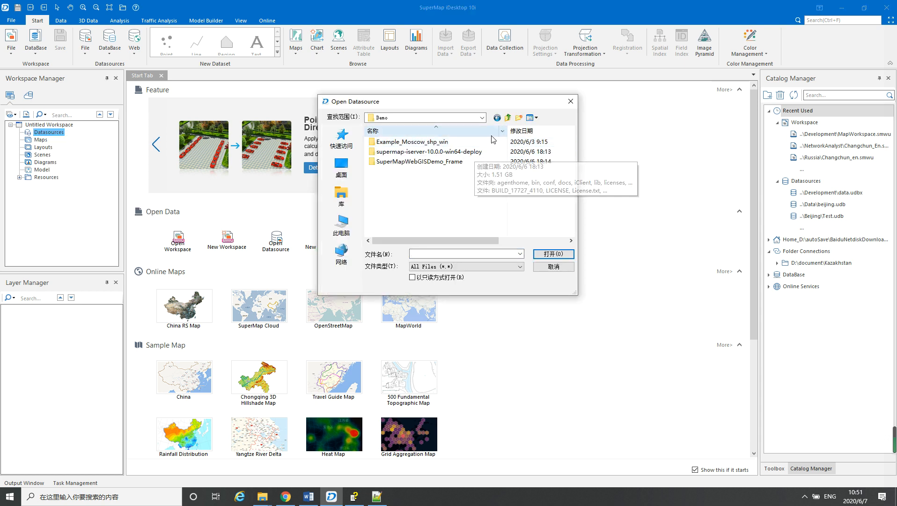
pyautogui.click(519, 117)
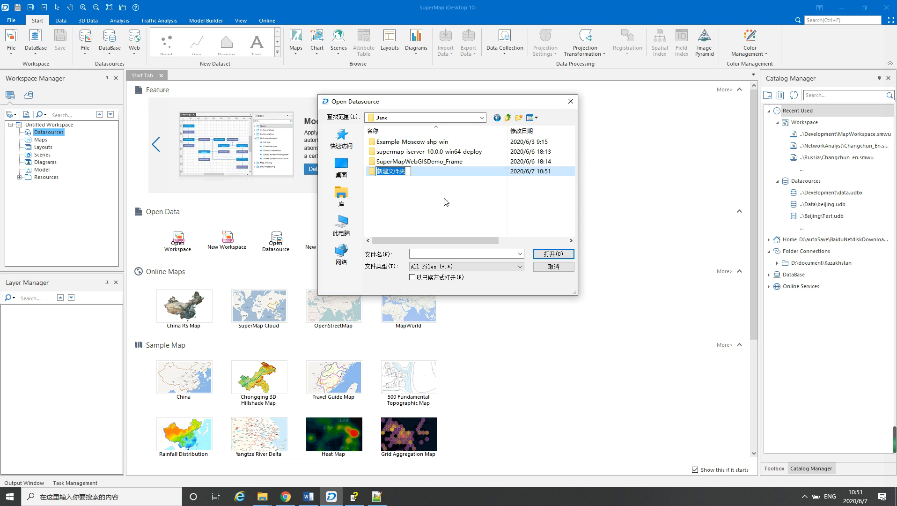
pyautogui.write('MyMap')
pyautogui.press('Return')
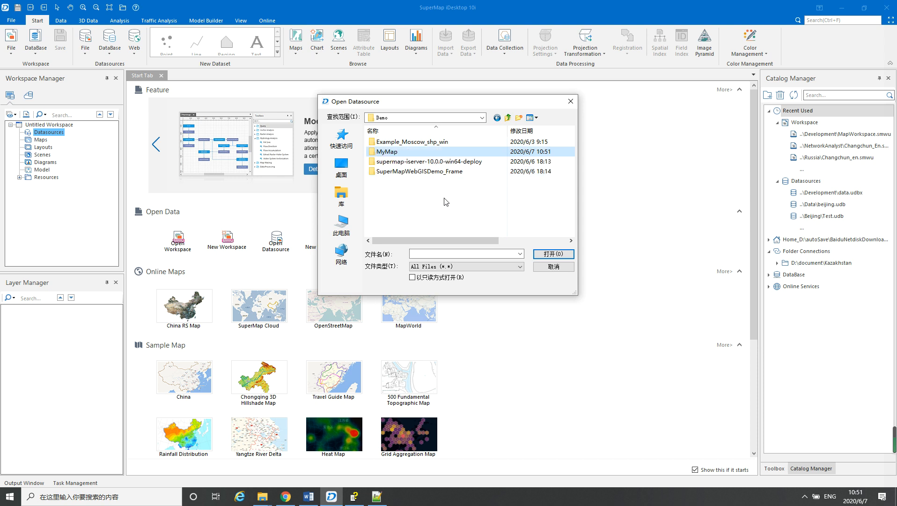
pyautogui.doubleClick(403, 154)
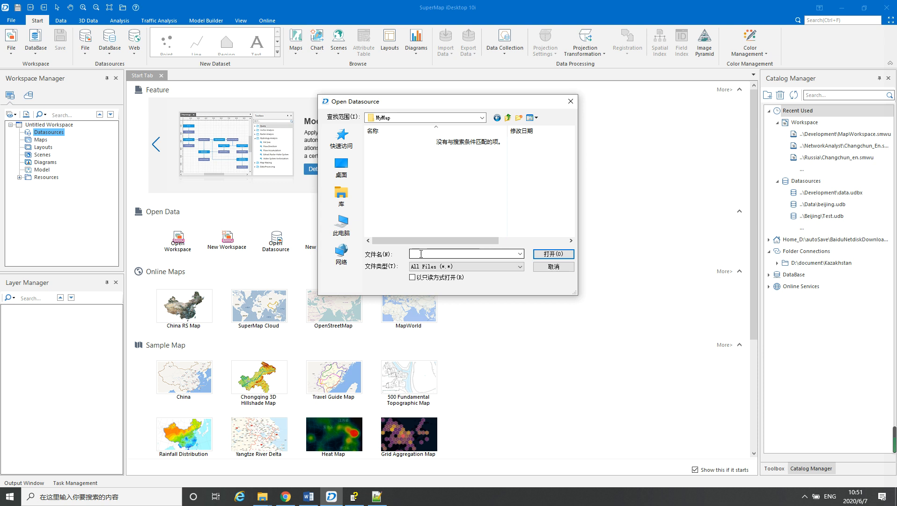
pyautogui.click(554, 266)
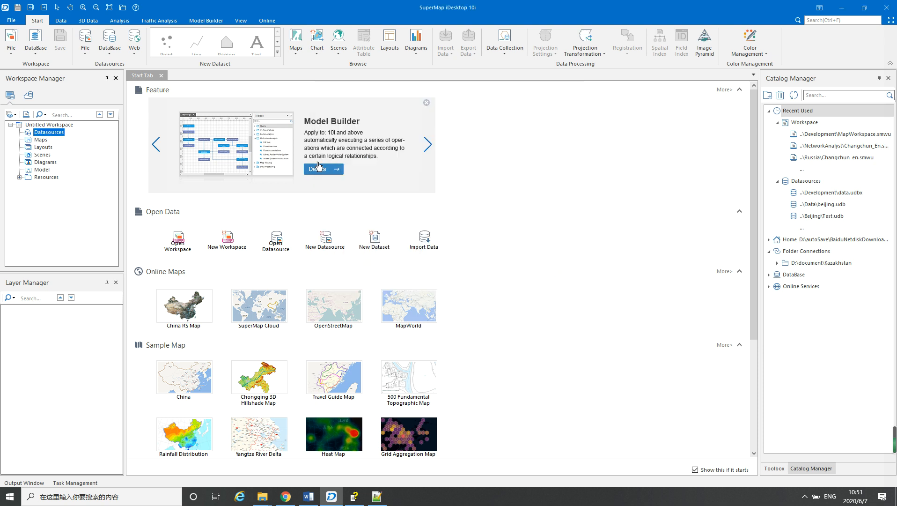
# Create a new UDBX file datasource named data in the Demo\MyMap folder
pyautogui.rightClick(54, 133)
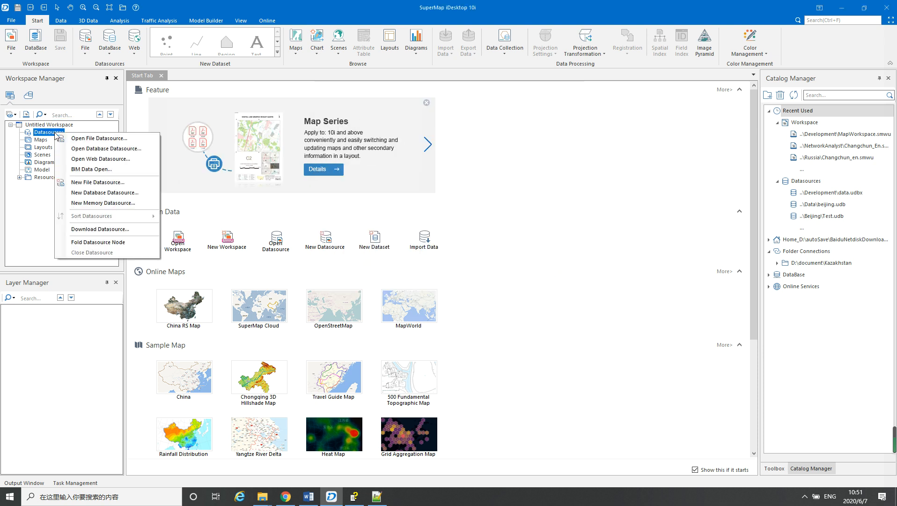
pyautogui.click(104, 182)
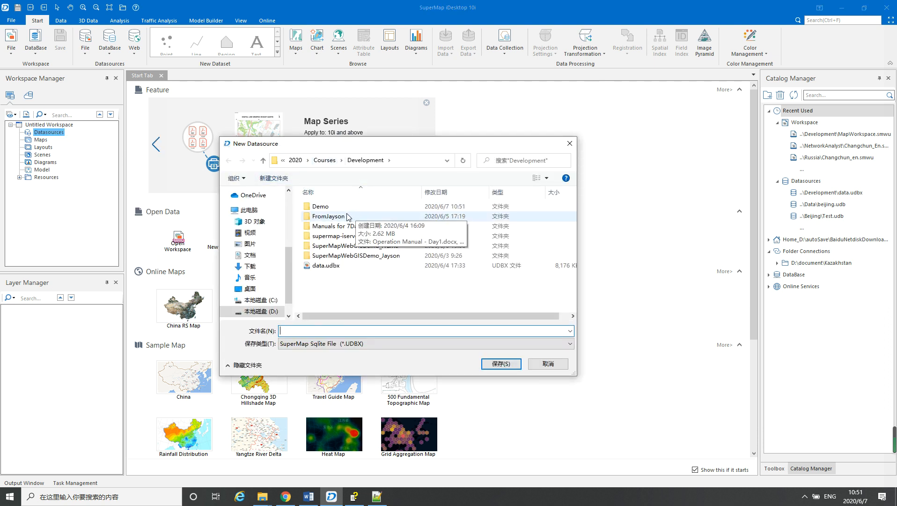
pyautogui.doubleClick(321, 208)
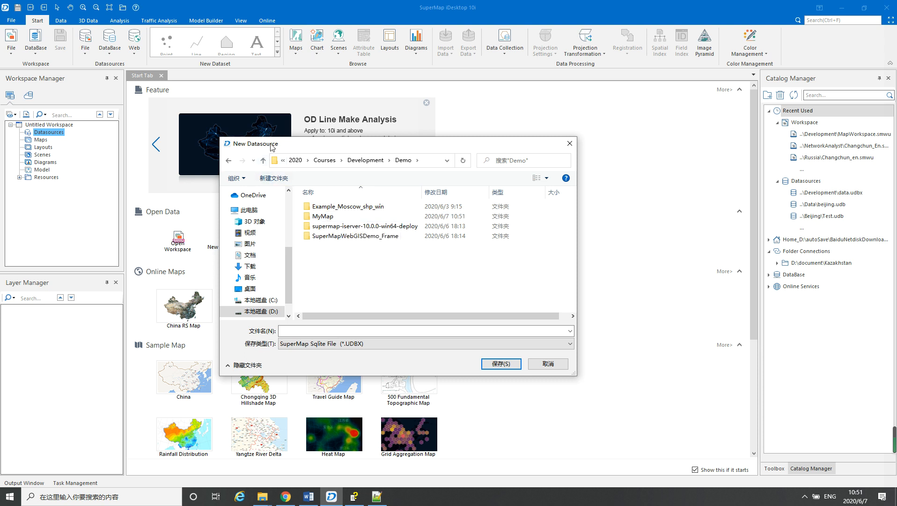
pyautogui.doubleClick(321, 217)
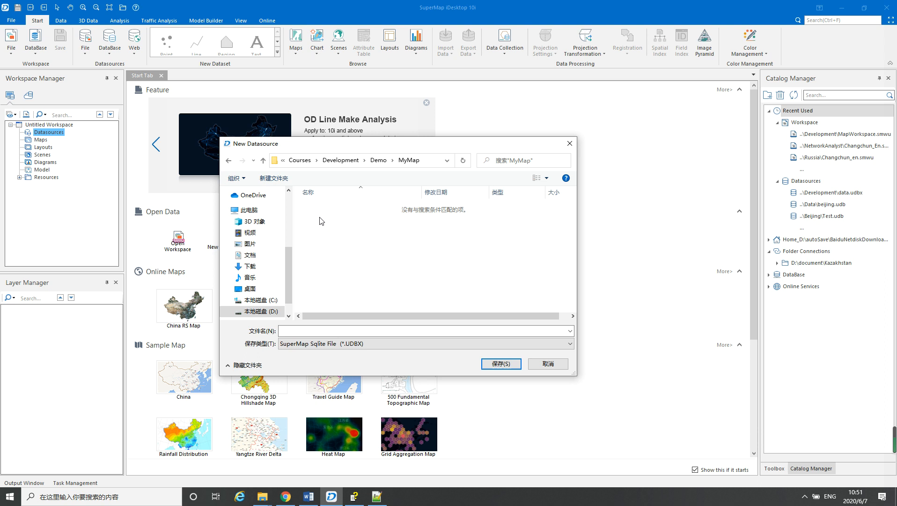
pyautogui.click(295, 331)
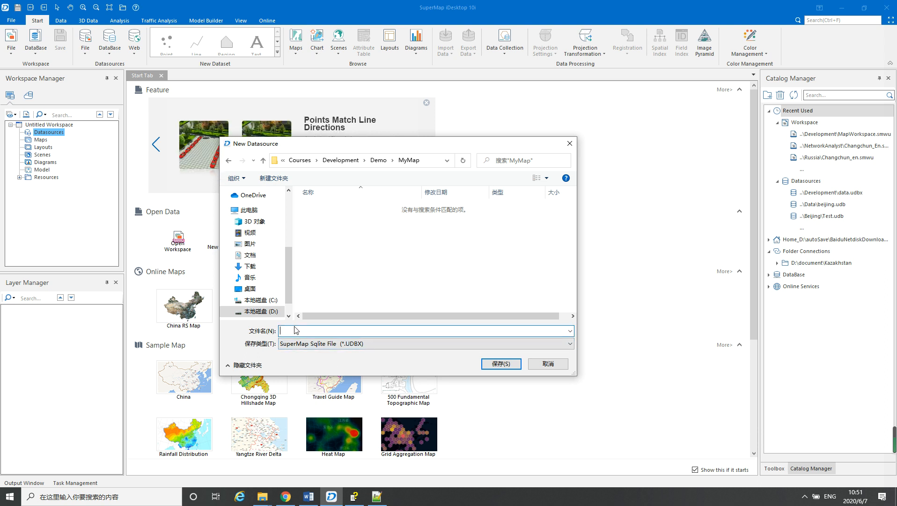
pyautogui.write('data')
pyautogui.click(494, 365)
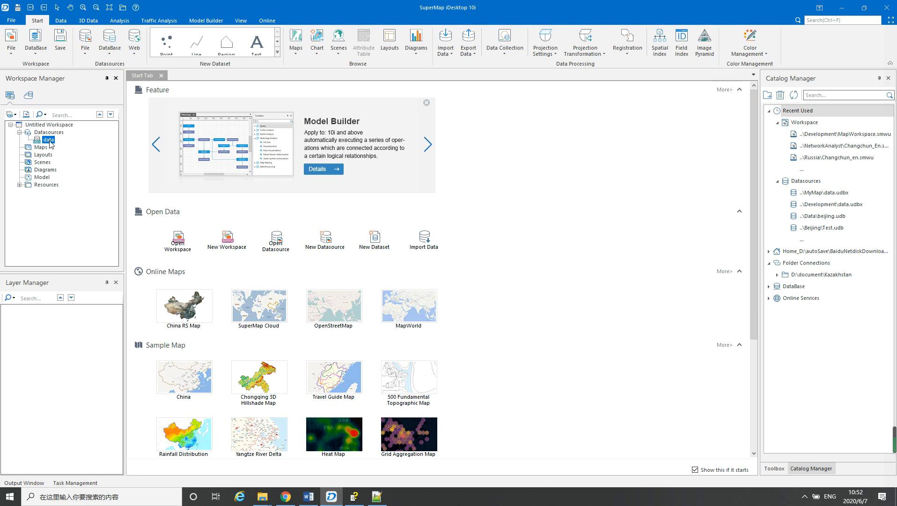
# Begin adding files to import into the data datasource, filtering the Example_Moscow_shp_win folder to 3dsshp files only
pyautogui.rightClick(48, 141)
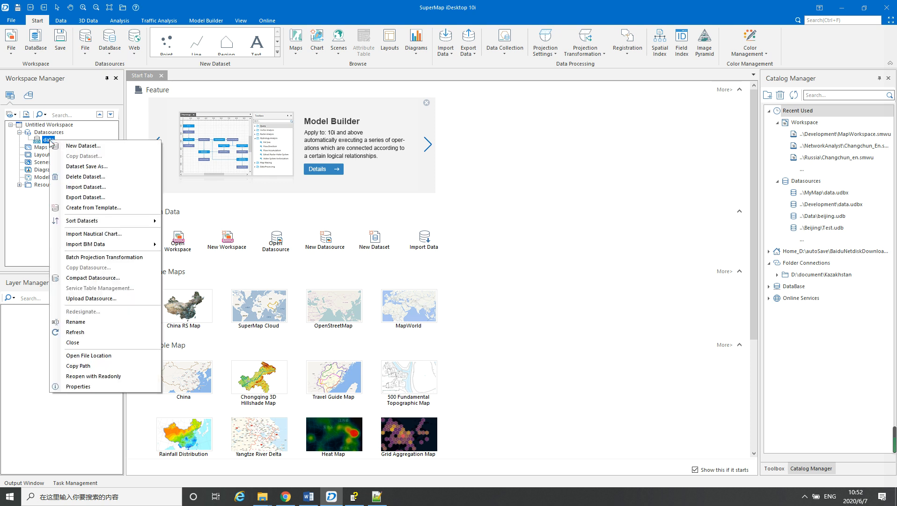
pyautogui.click(87, 187)
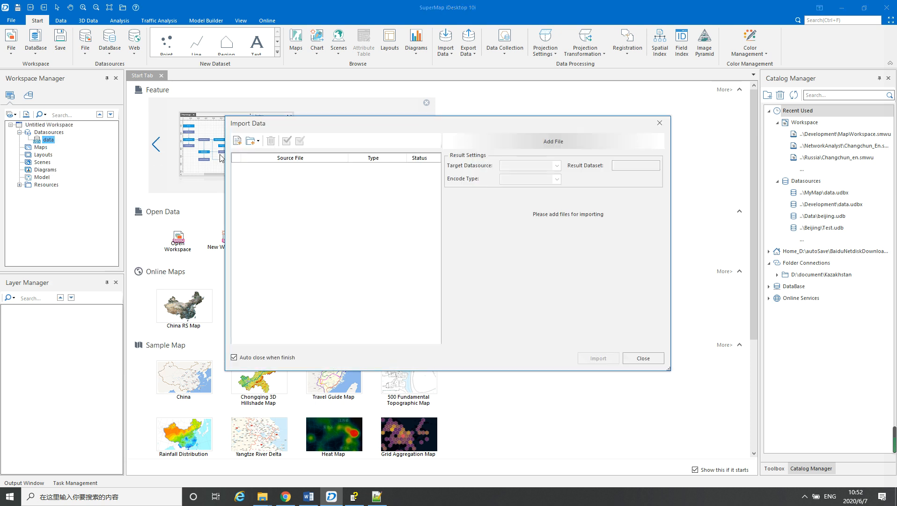
pyautogui.click(239, 145)
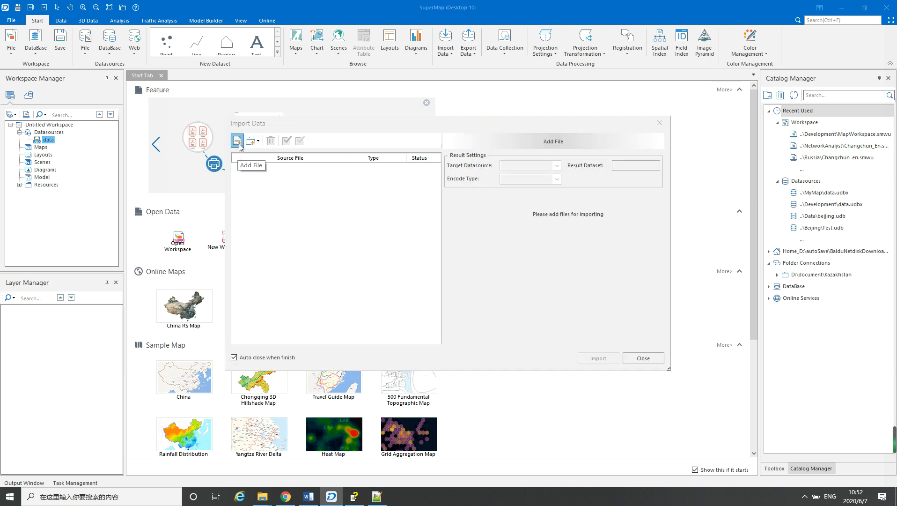
pyautogui.click(388, 155)
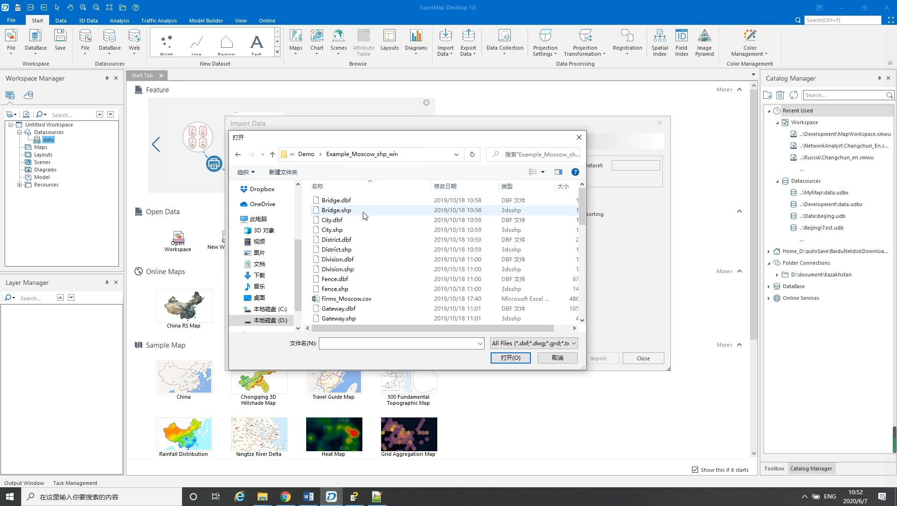
pyautogui.click(520, 185)
pyautogui.click(551, 188)
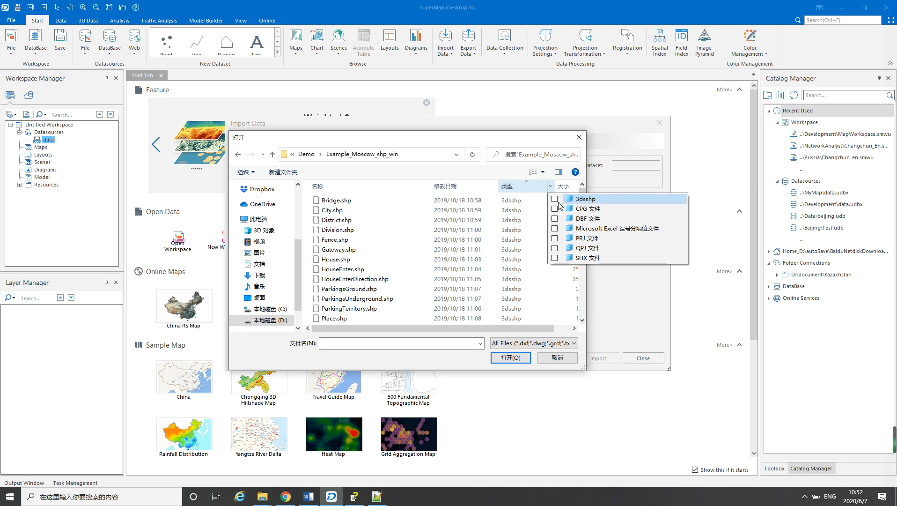
pyautogui.click(555, 198)
pyautogui.click(541, 211)
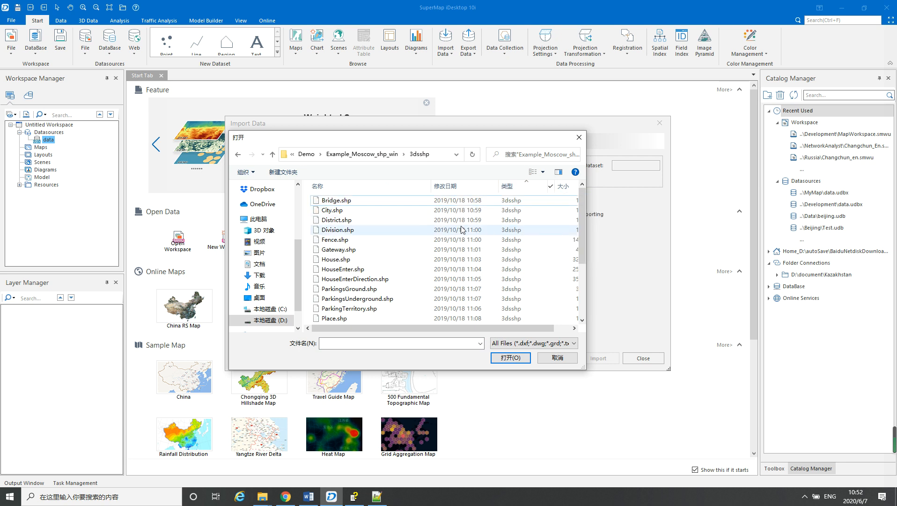
# Add all shapefiles from Bridge.shp through User Requests.shp and import them into the data datasource with the default settings
pyautogui.scroll(-3, 418, 243)
pyautogui.scroll(3, 418, 243)
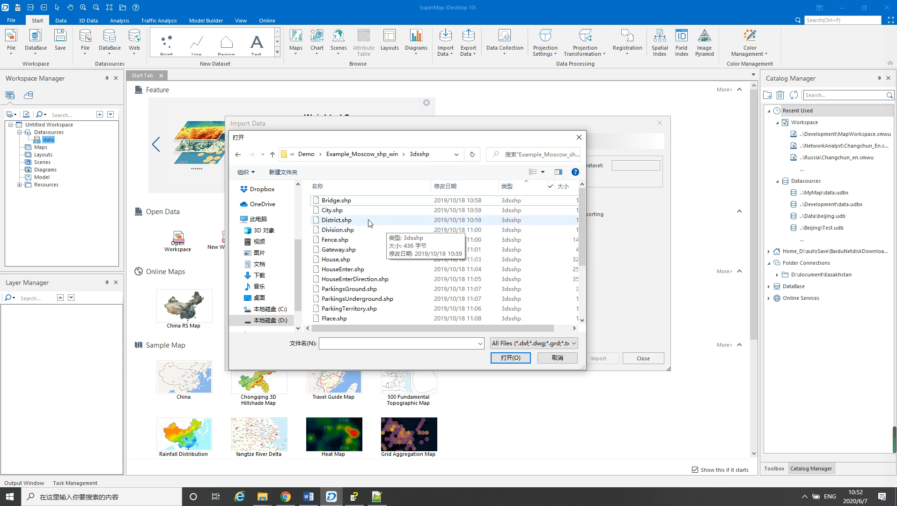
pyautogui.click(334, 202)
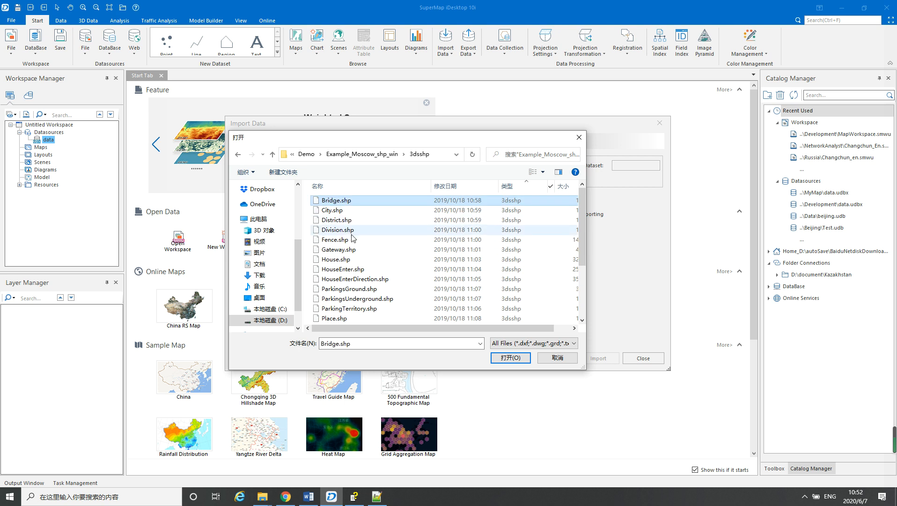
pyautogui.scroll(-3, 352, 262)
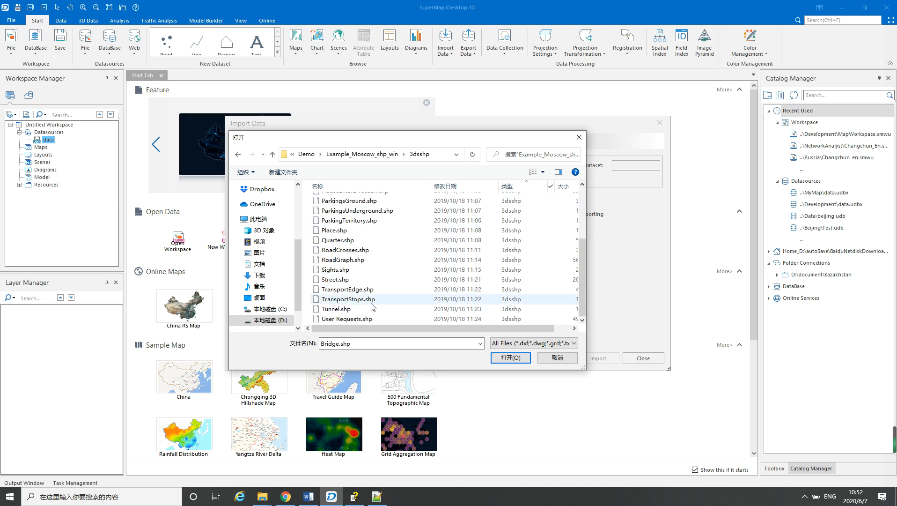
pyautogui.keyDown('shift'); pyautogui.click(363, 320); pyautogui.keyUp('shift')
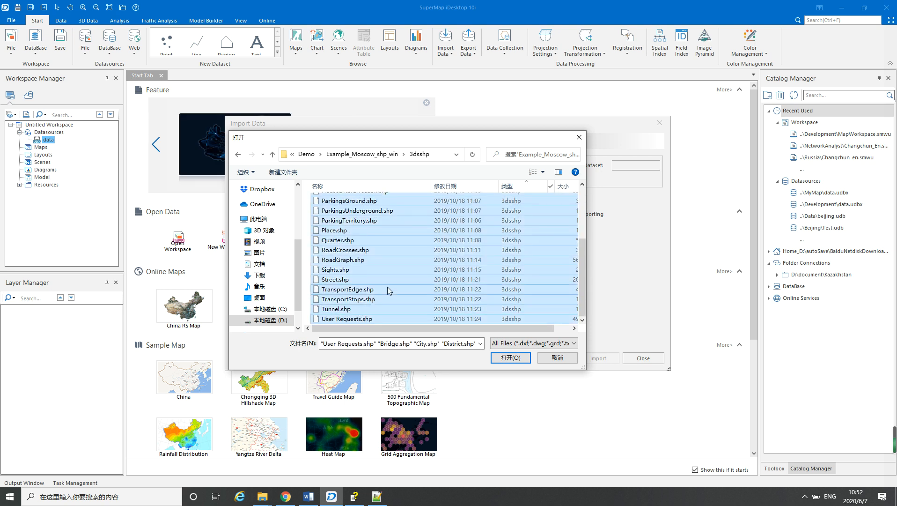
pyautogui.scroll(3, 389, 283)
pyautogui.scroll(-3, 390, 284)
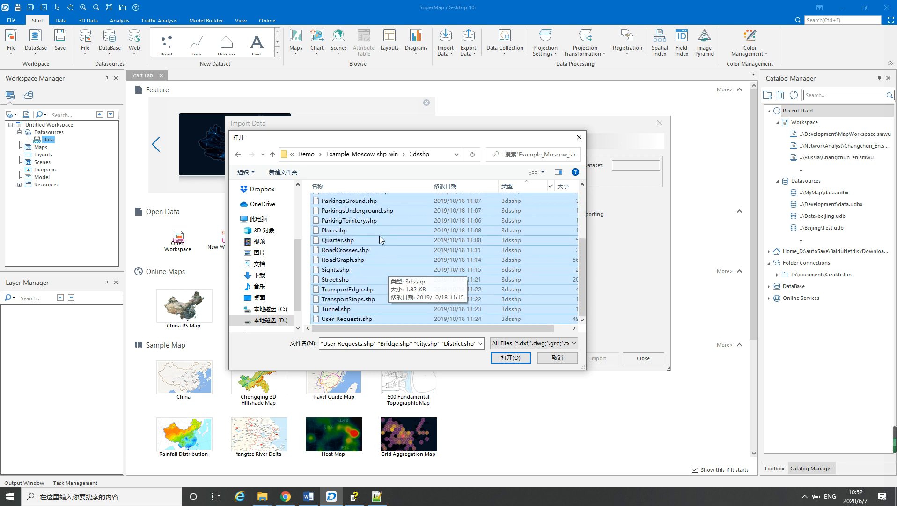
pyautogui.click(511, 357)
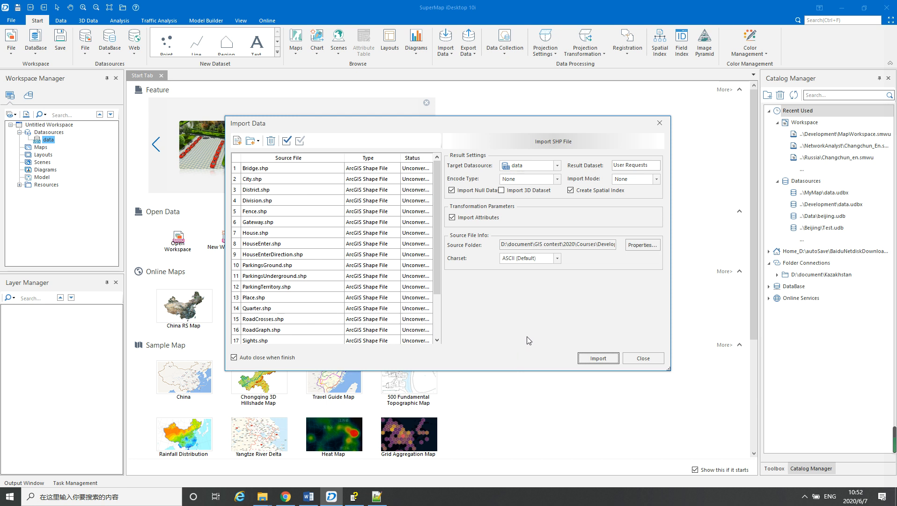
pyautogui.click(593, 357)
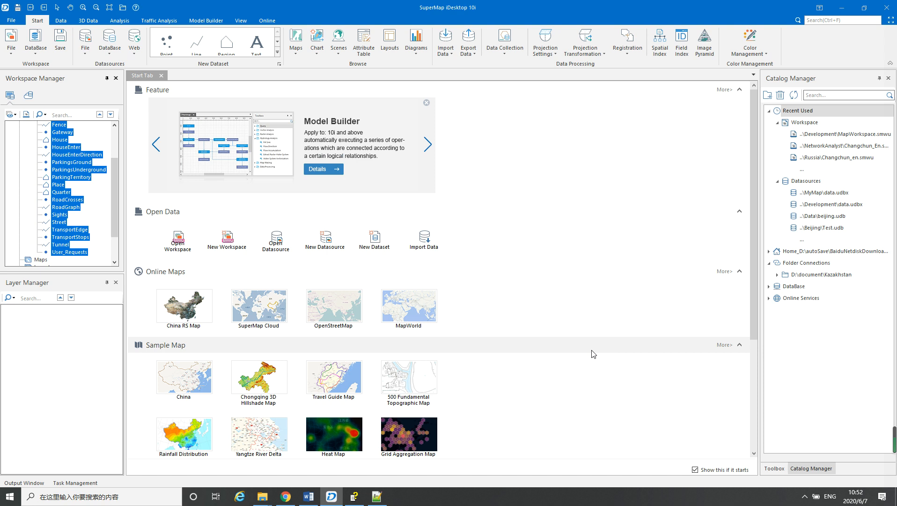
# Add the District dataset to a new map
pyautogui.click(24, 193)
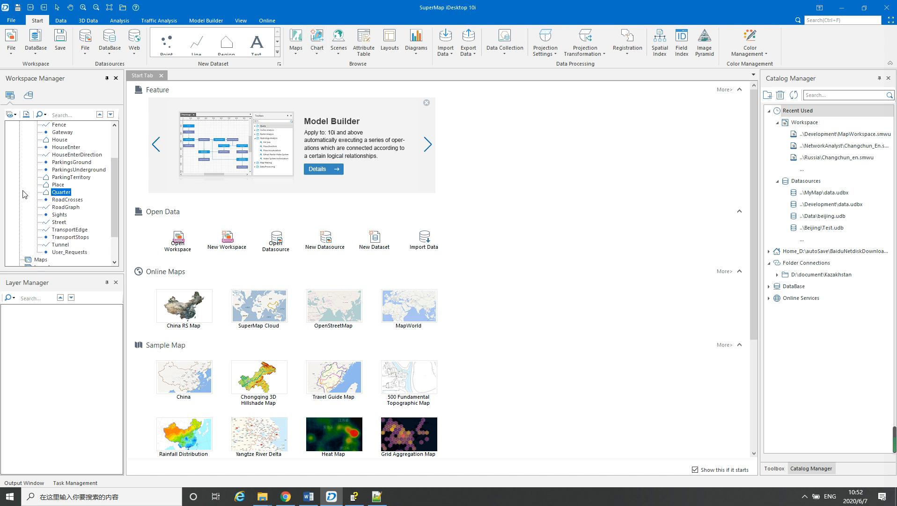
pyautogui.scroll(3, 24, 192)
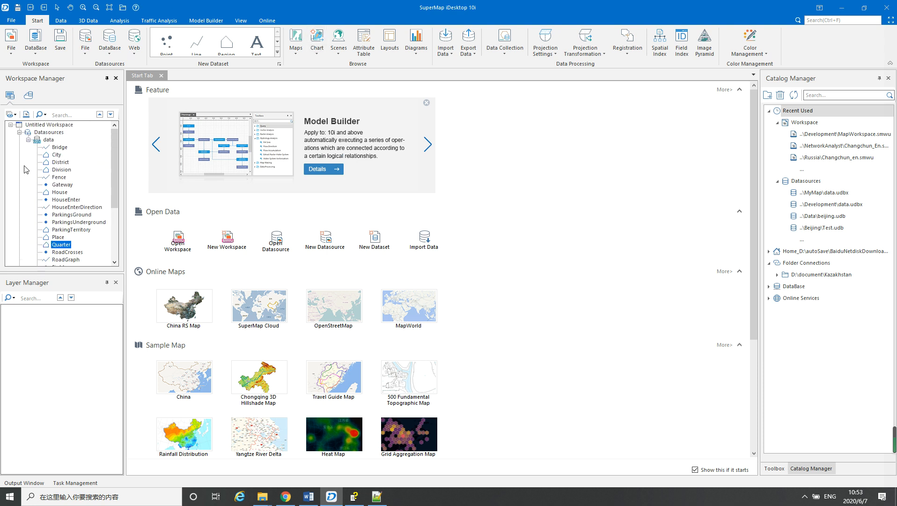
pyautogui.click(83, 162)
pyautogui.rightClick(64, 166)
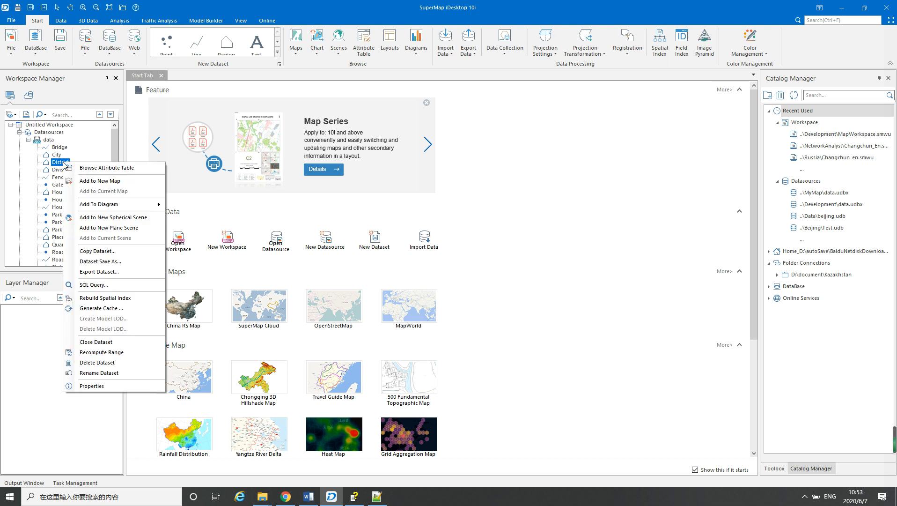
pyautogui.click(99, 183)
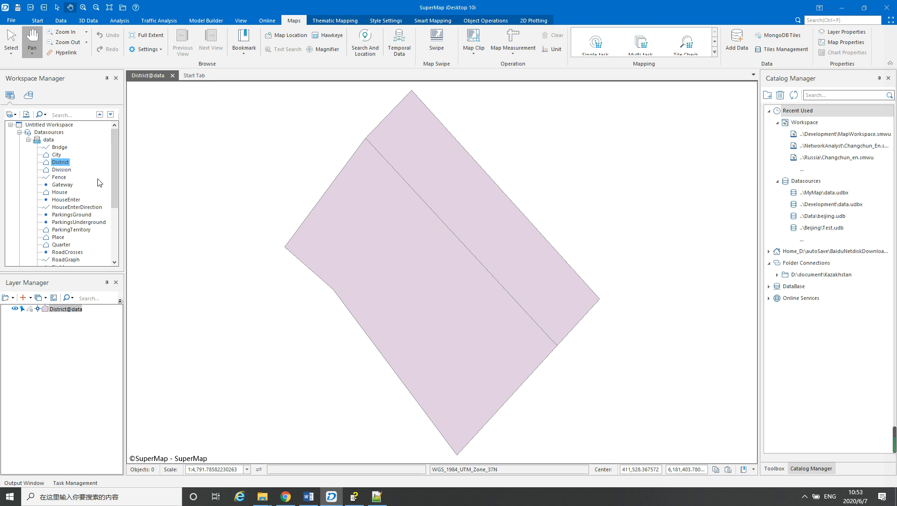
# Add the Division dataset to the current map and place its layer below District
pyautogui.rightClick(66, 170)
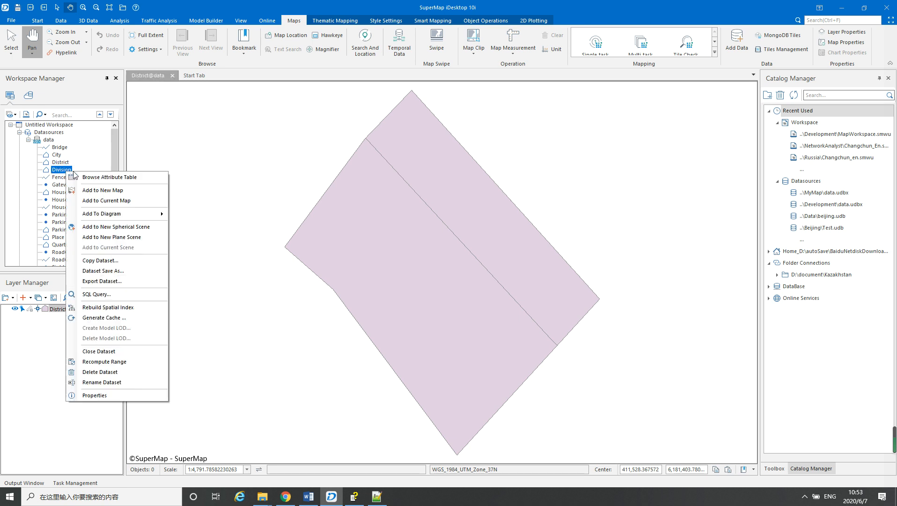
pyautogui.click(96, 202)
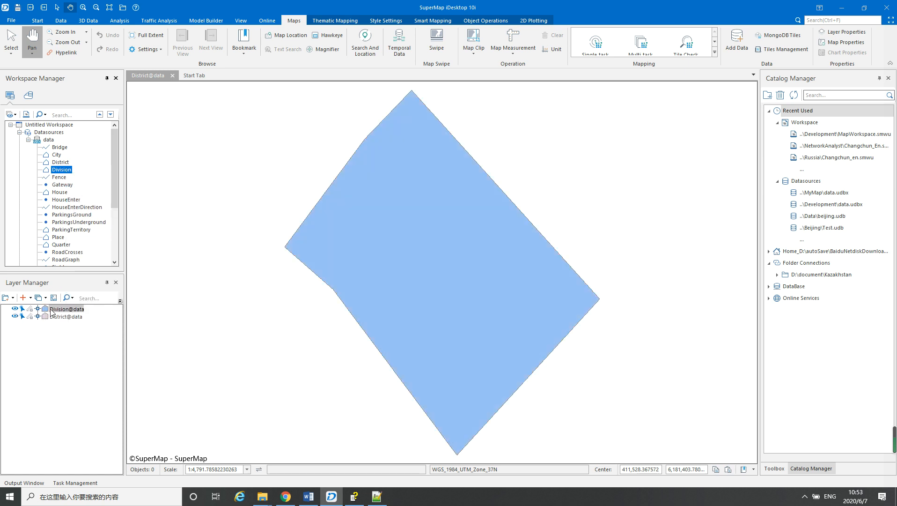
pyautogui.moveTo(51, 311); pyautogui.dragTo(55, 321)
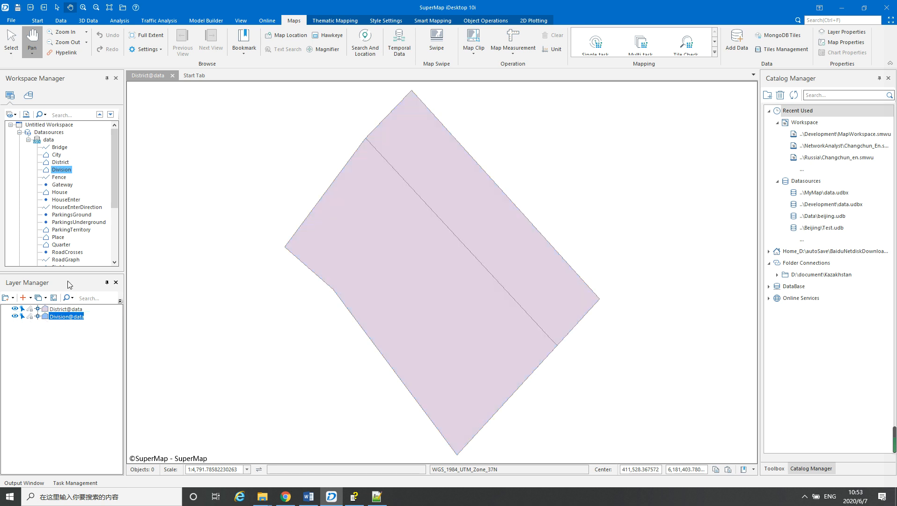
# Add the City dataset to the current map and remove its layer again
pyautogui.rightClick(56, 154)
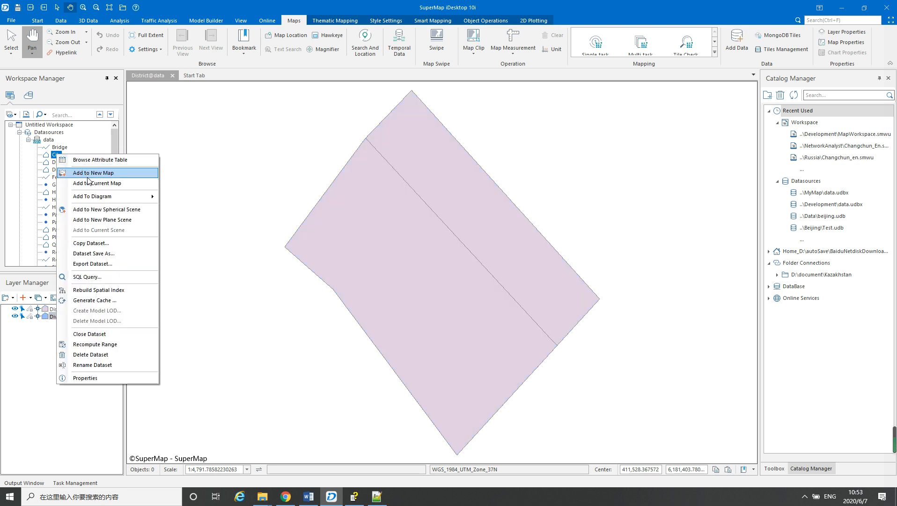
pyautogui.click(89, 183)
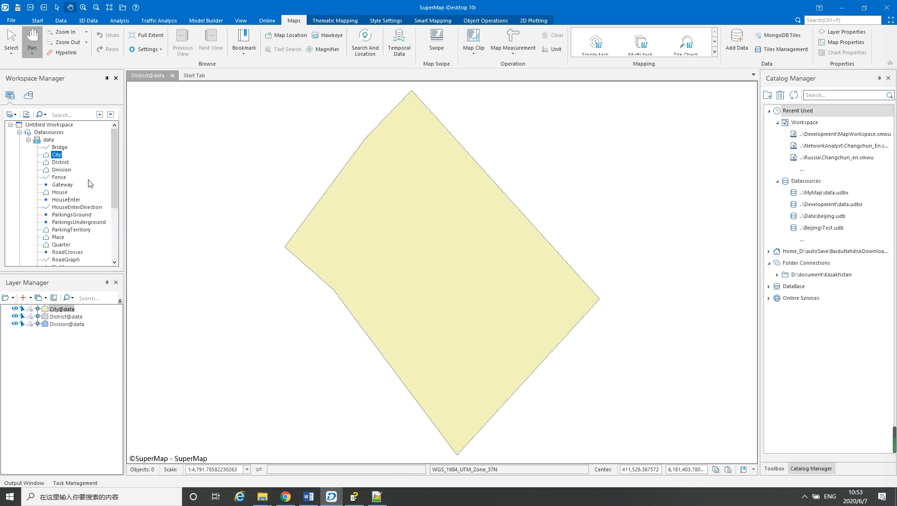
pyautogui.rightClick(54, 310)
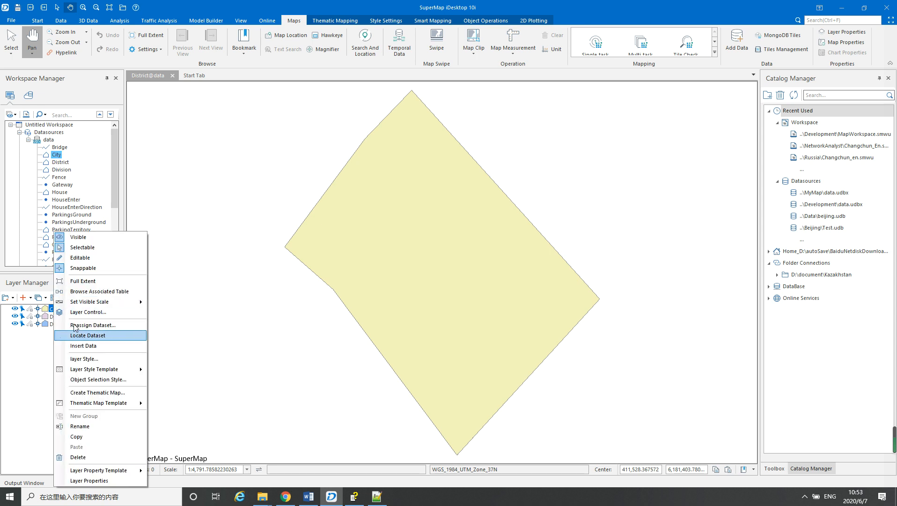
pyautogui.click(82, 457)
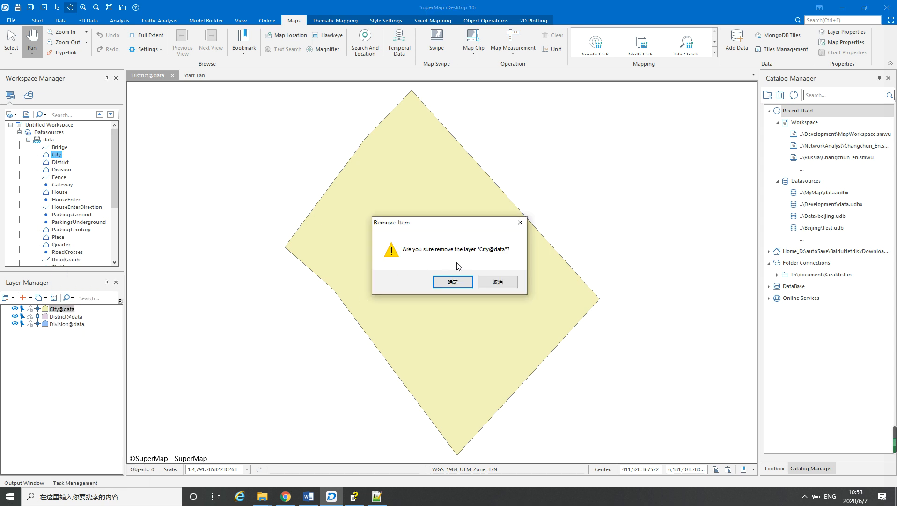
pyautogui.click(452, 282)
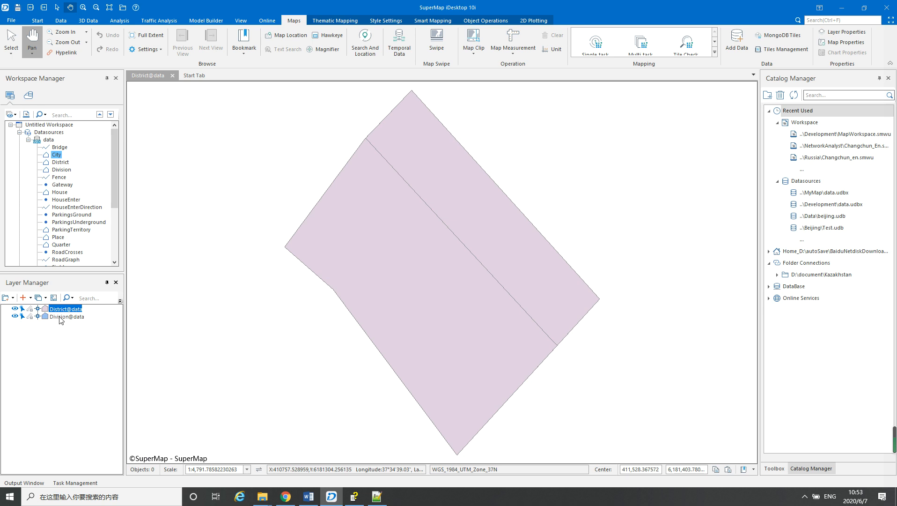
# Remove the Division layer from the map
pyautogui.click(60, 318)
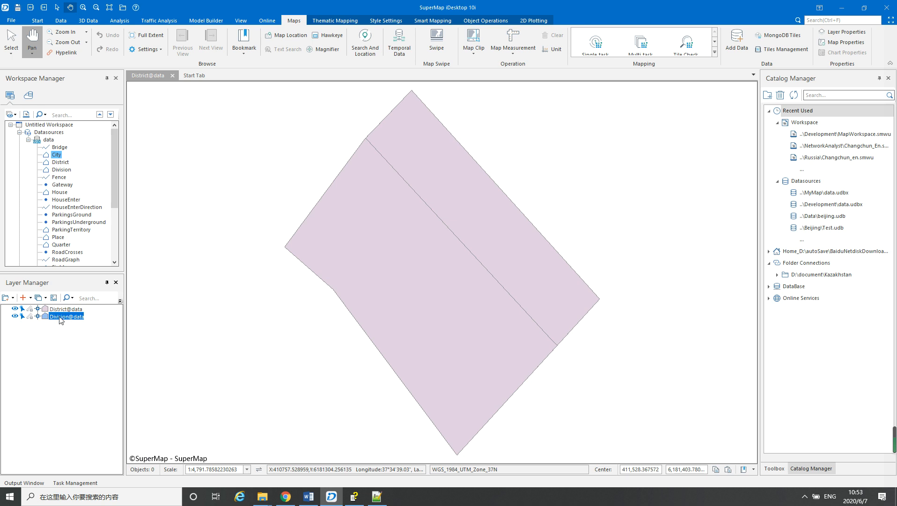
pyautogui.click(60, 309)
pyautogui.rightClick(60, 310)
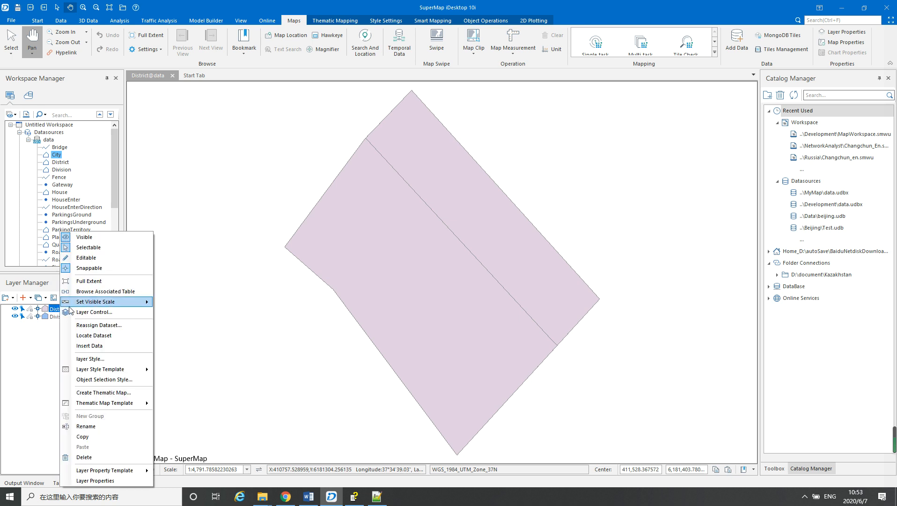
pyautogui.click(54, 317)
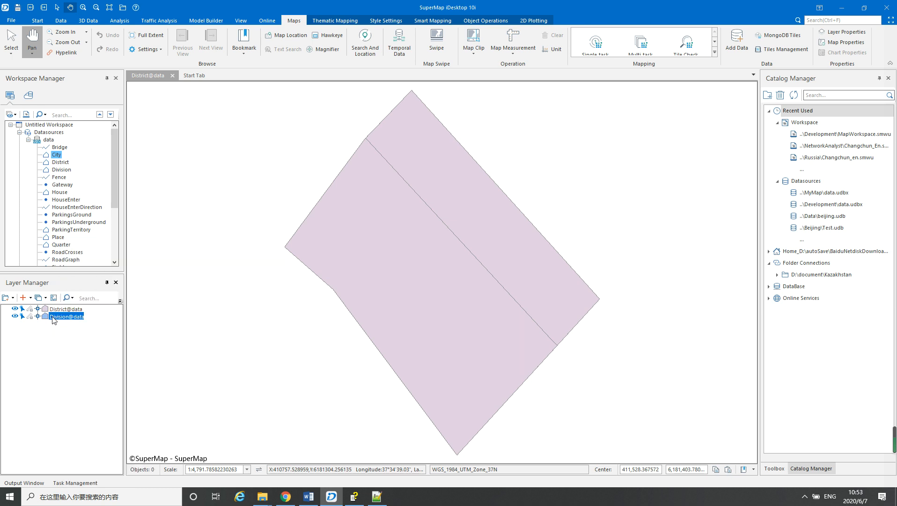
pyautogui.rightClick(54, 318)
pyautogui.click(84, 457)
pyautogui.click(456, 282)
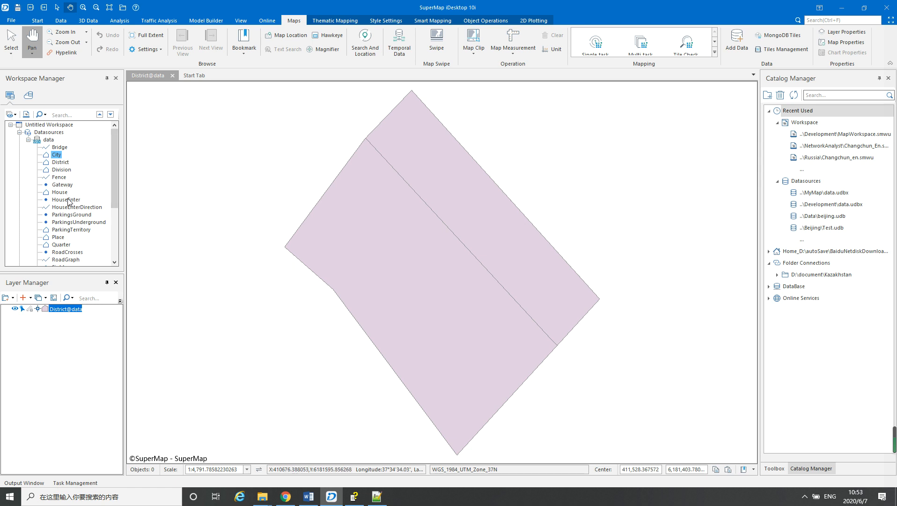
# Add the House and ParkingsGround datasets to the current map
pyautogui.click(59, 192)
pyautogui.rightClick(59, 193)
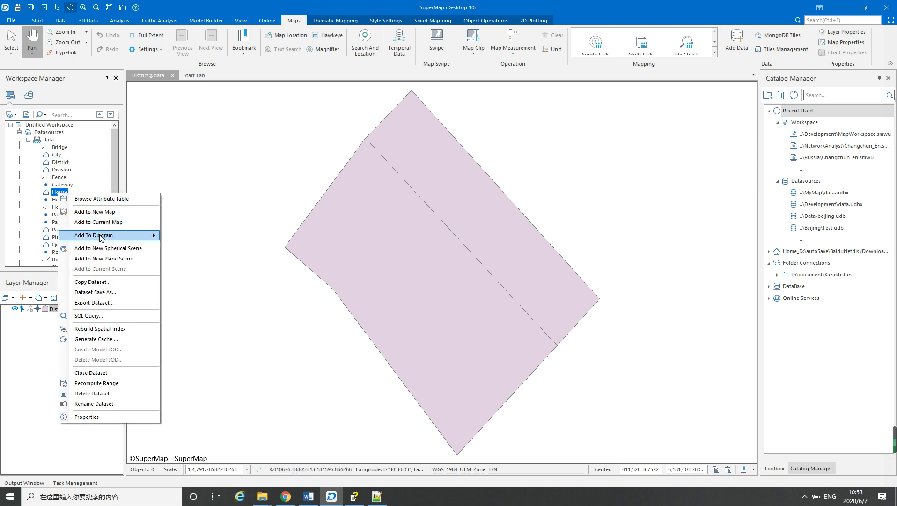
pyautogui.click(98, 223)
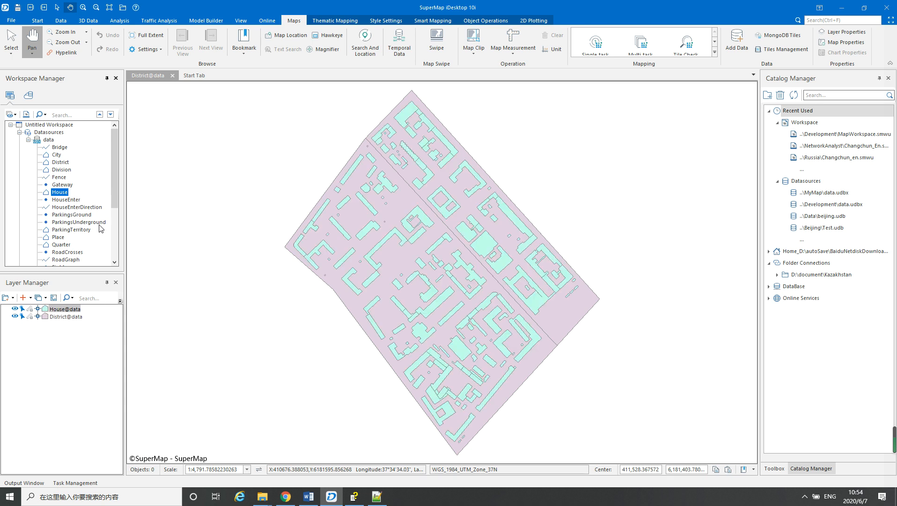
pyautogui.moveTo(114, 176); pyautogui.dragTo(111, 201)
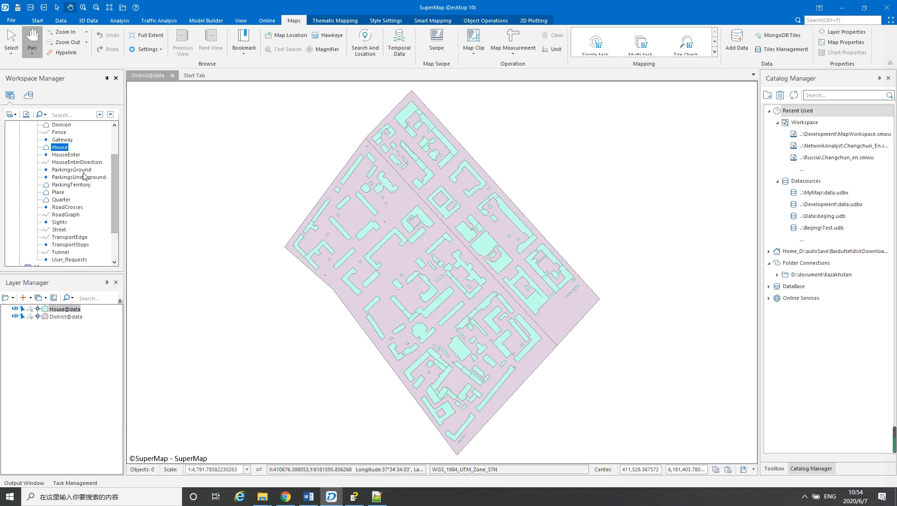
pyautogui.click(82, 172)
pyautogui.rightClick(81, 171)
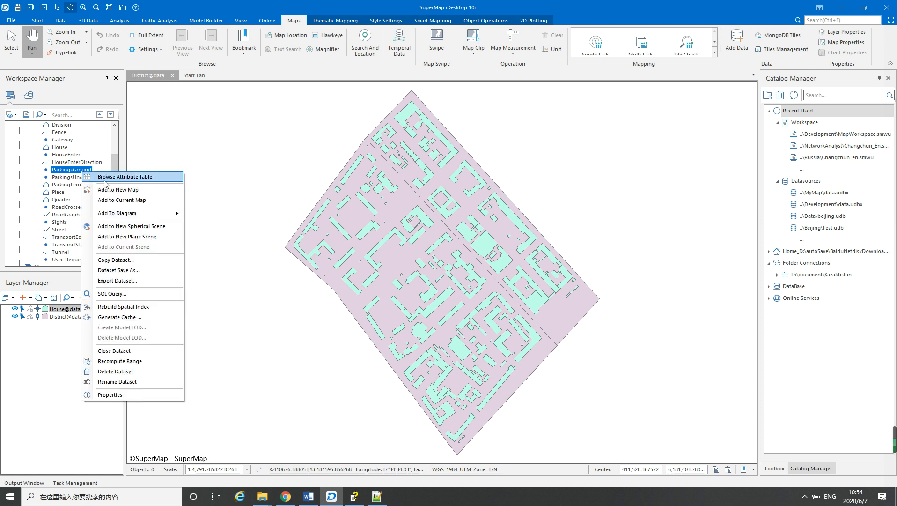
pyautogui.click(116, 200)
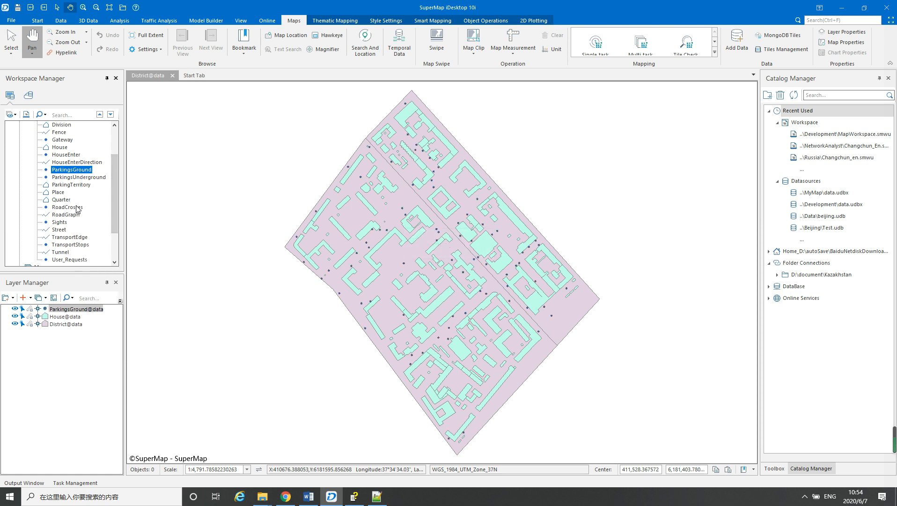
# Add the Quarter dataset to the current map and place its layer between House and District
pyautogui.click(62, 200)
pyautogui.rightClick(61, 200)
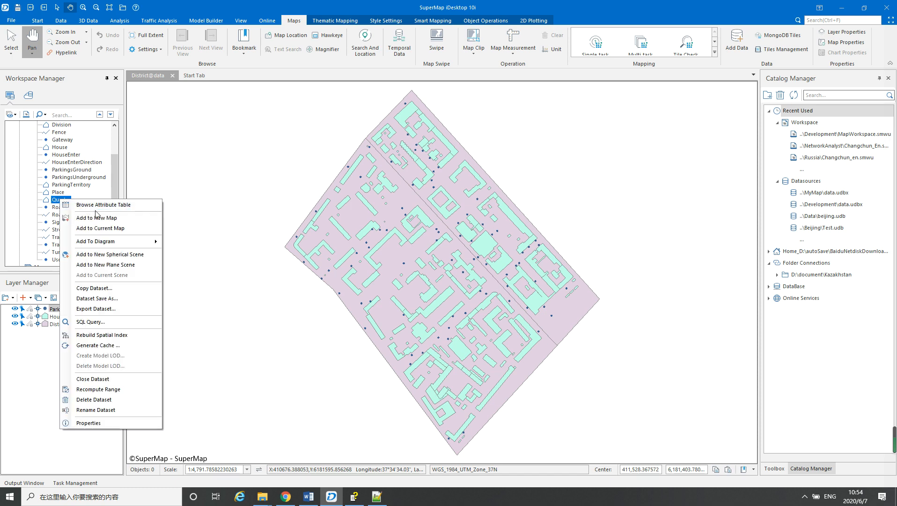
pyautogui.click(107, 229)
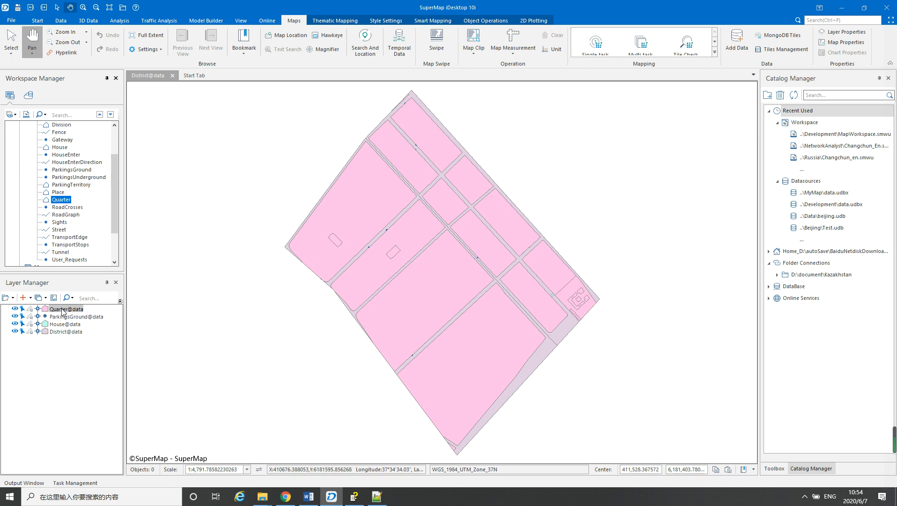
pyautogui.moveTo(64, 310); pyautogui.dragTo(60, 323)
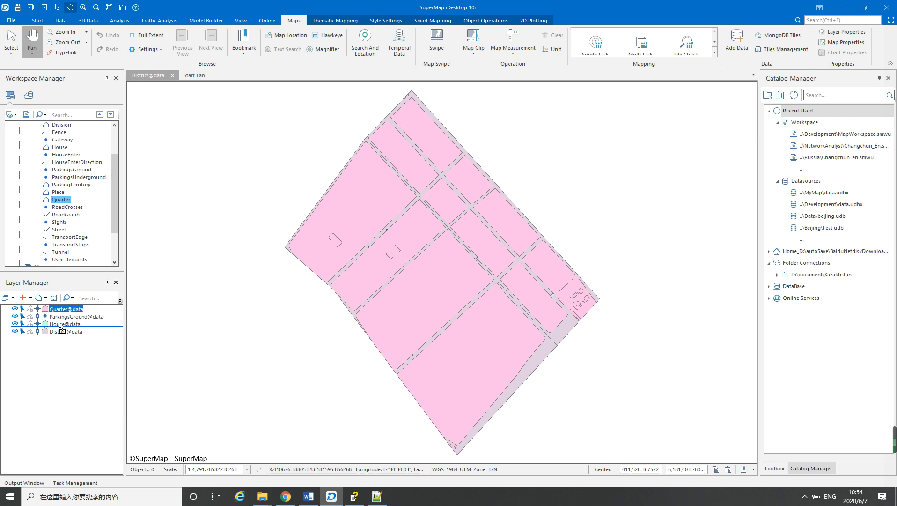
# Add the RoadGraph and Sights datasets to the current map
pyautogui.click(71, 217)
pyautogui.rightClick(71, 218)
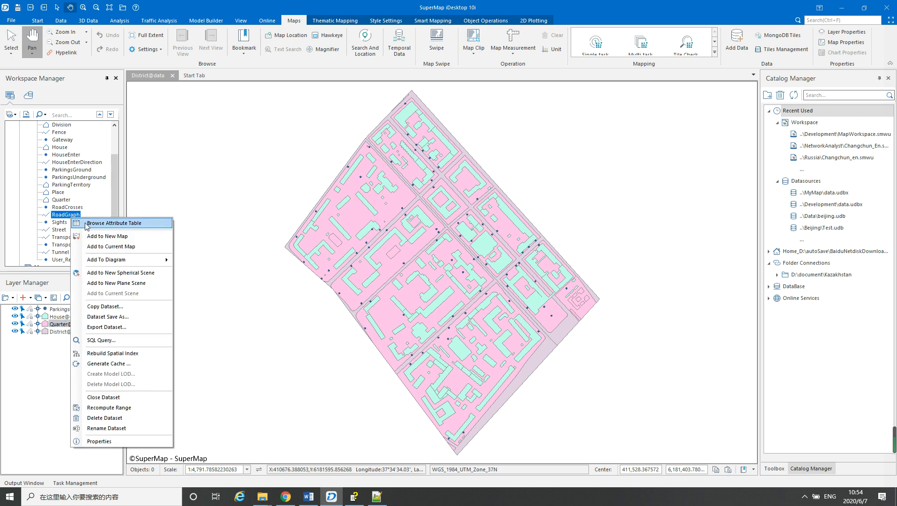
pyautogui.click(111, 246)
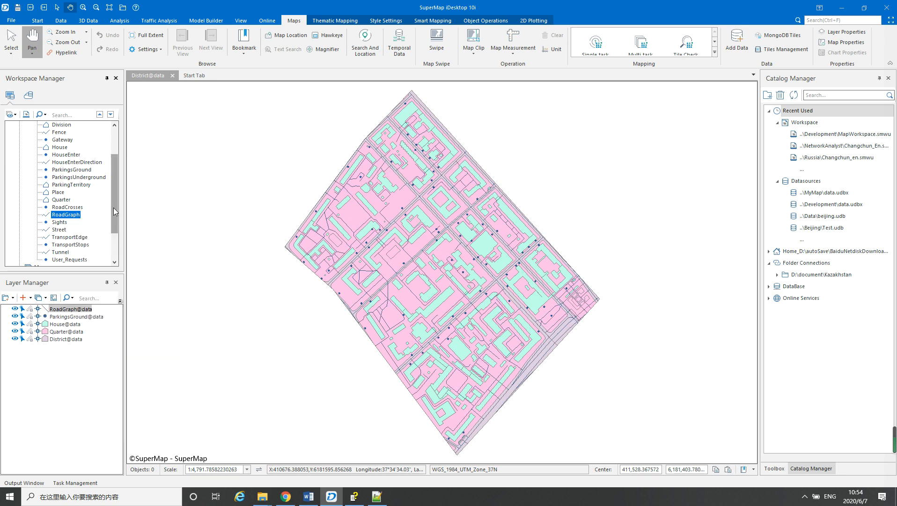
pyautogui.moveTo(114, 207); pyautogui.dragTo(113, 226)
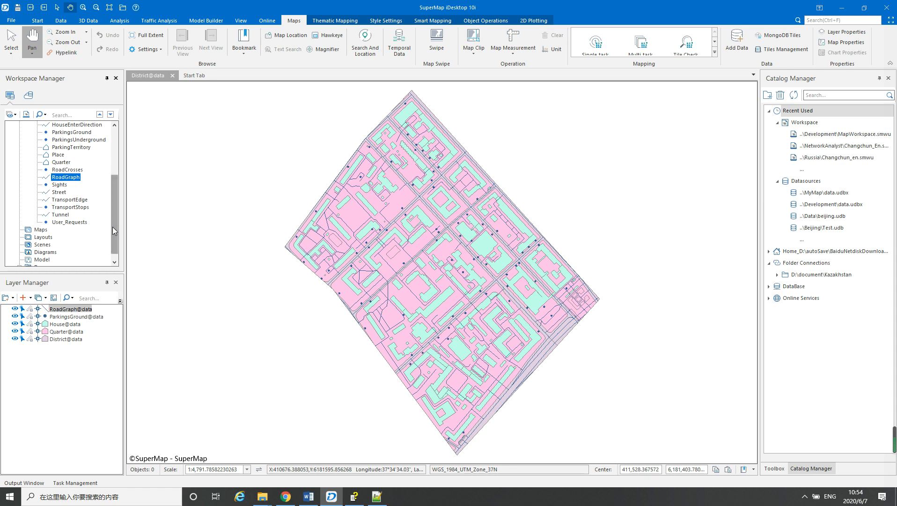
pyautogui.rightClick(61, 185)
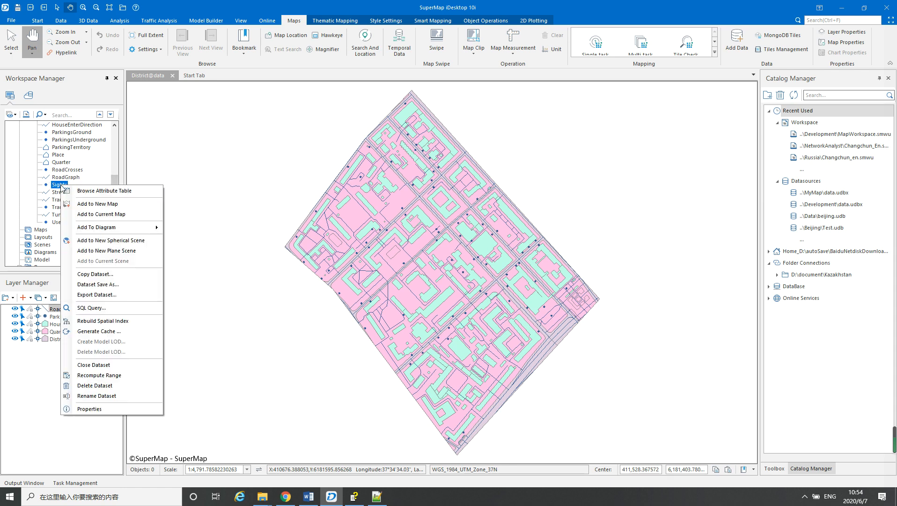
pyautogui.click(90, 214)
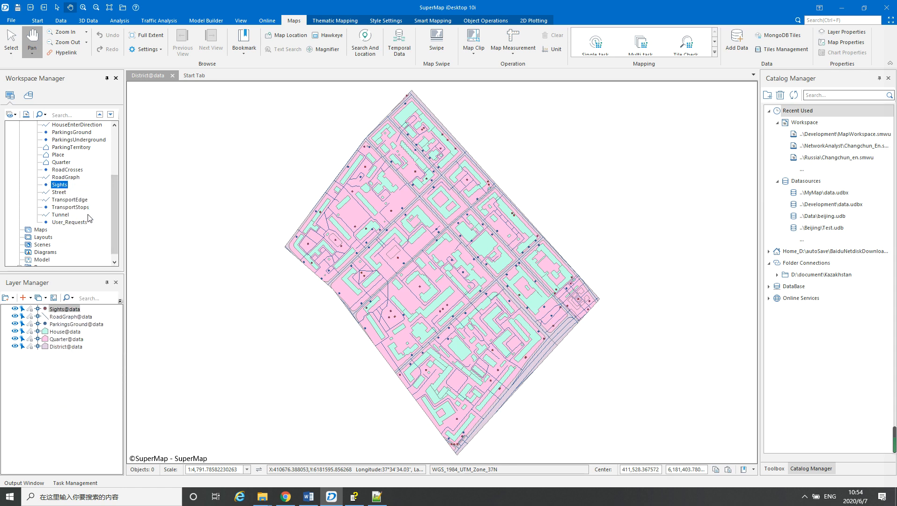
# Add the TransportStops dataset to the current map
pyautogui.scroll(3, 82, 210)
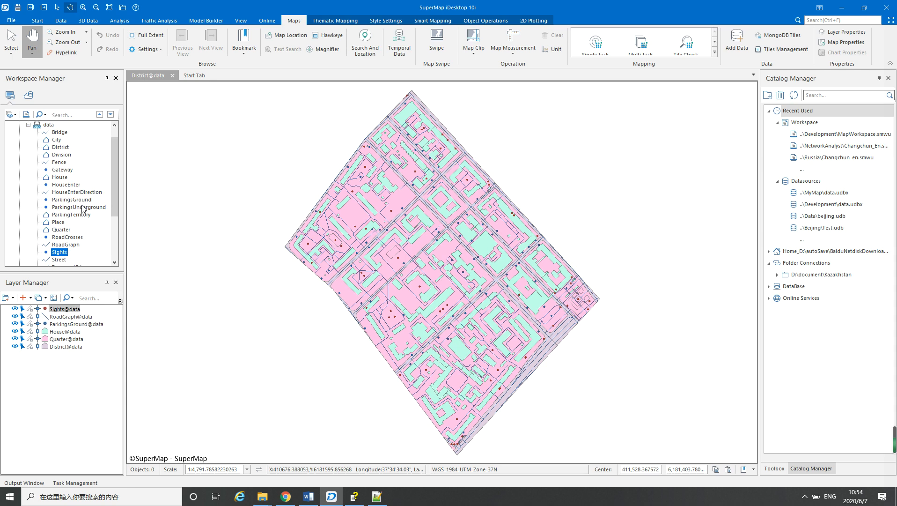
pyautogui.scroll(-2, 83, 210)
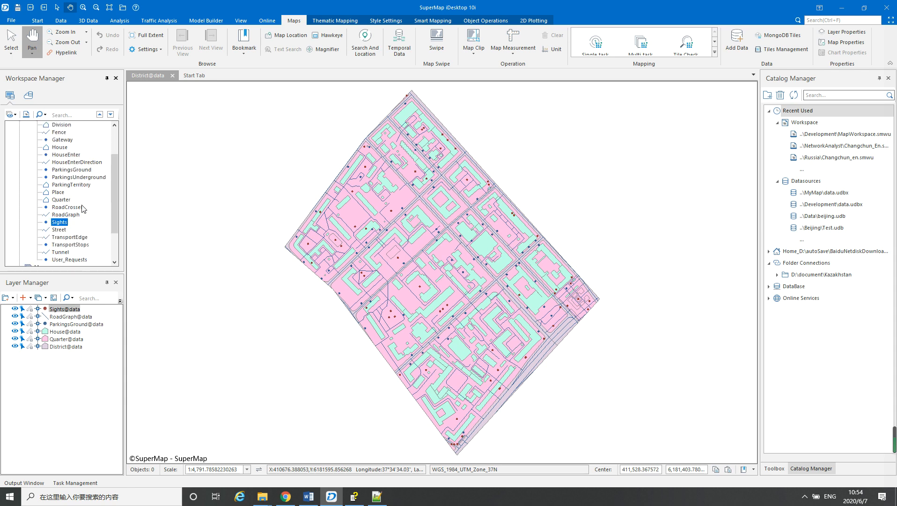
pyautogui.scroll(-1, 83, 209)
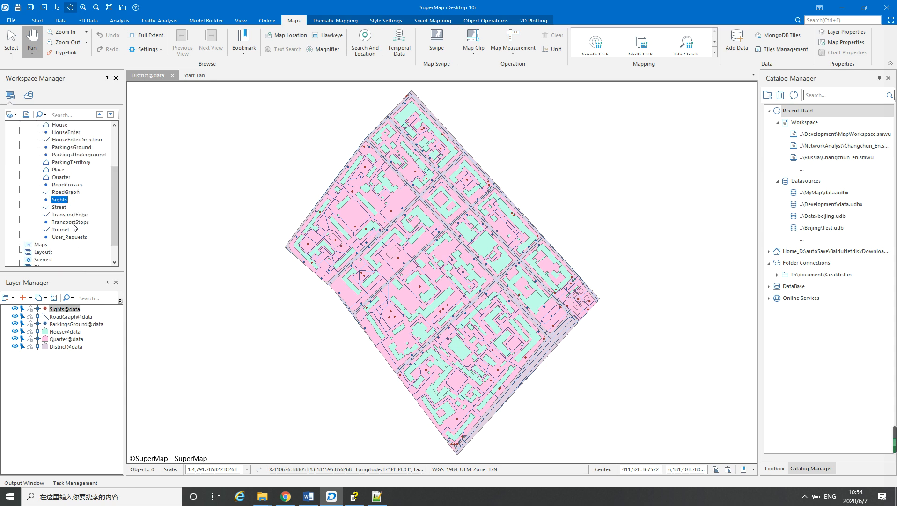
pyautogui.click(73, 223)
pyautogui.rightClick(73, 224)
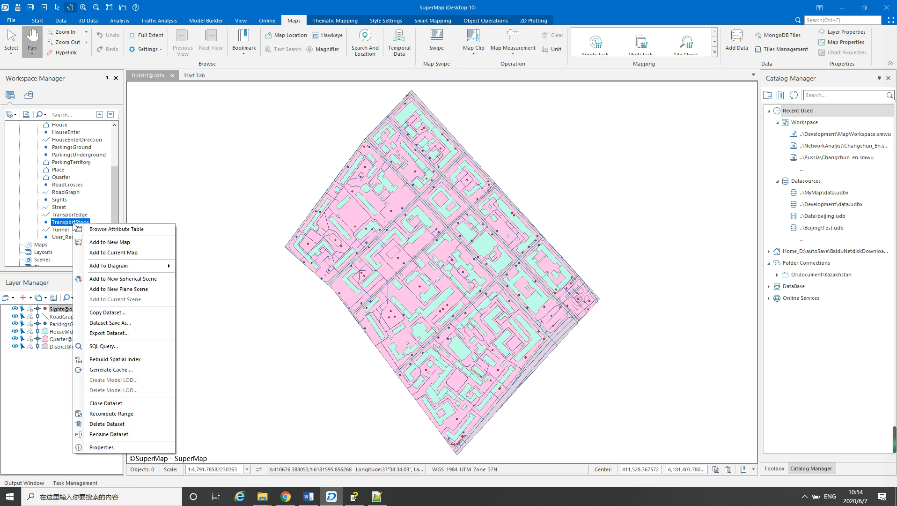
pyautogui.click(115, 254)
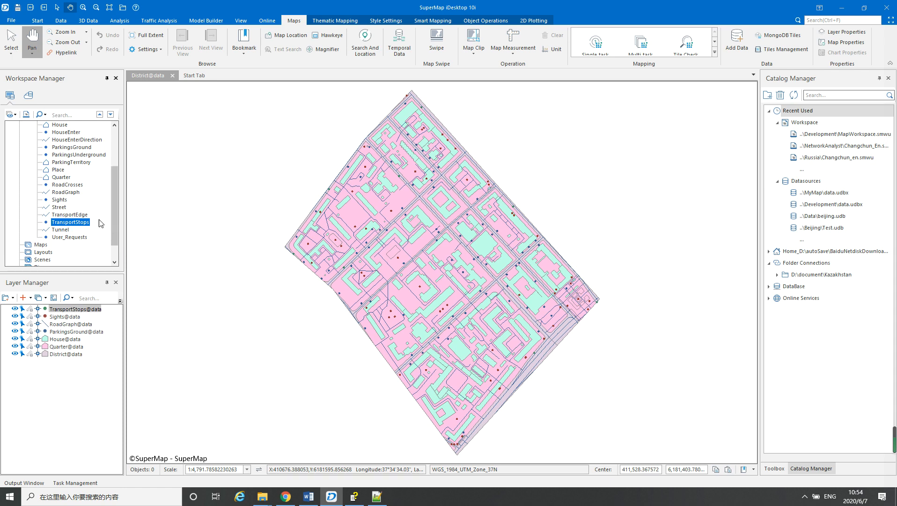
# Add the ParkingTerritory dataset to the current map and place its layer between ParkingsGround and House
pyautogui.scroll(2, 73, 208)
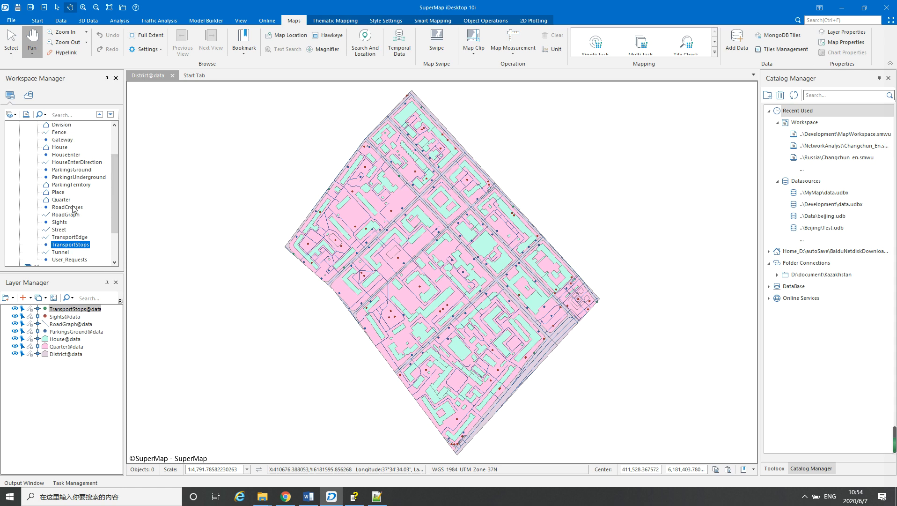
pyautogui.rightClick(67, 207)
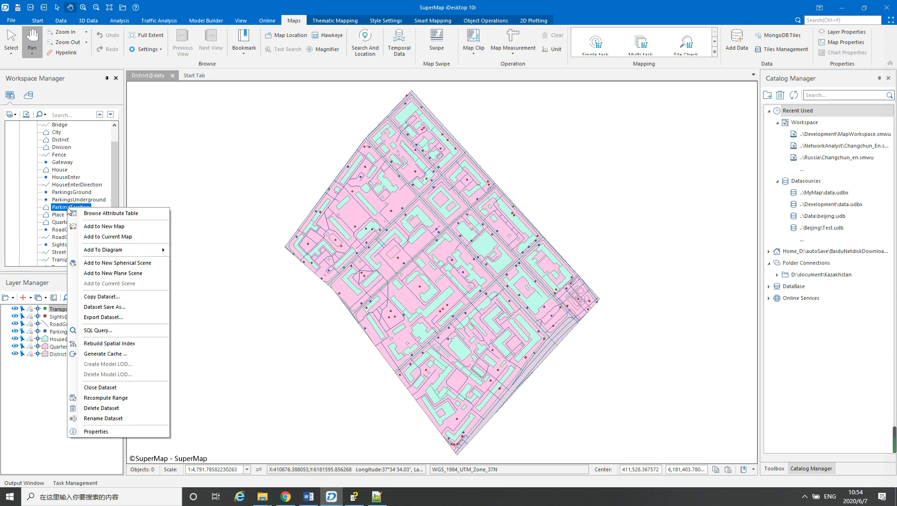
pyautogui.click(108, 237)
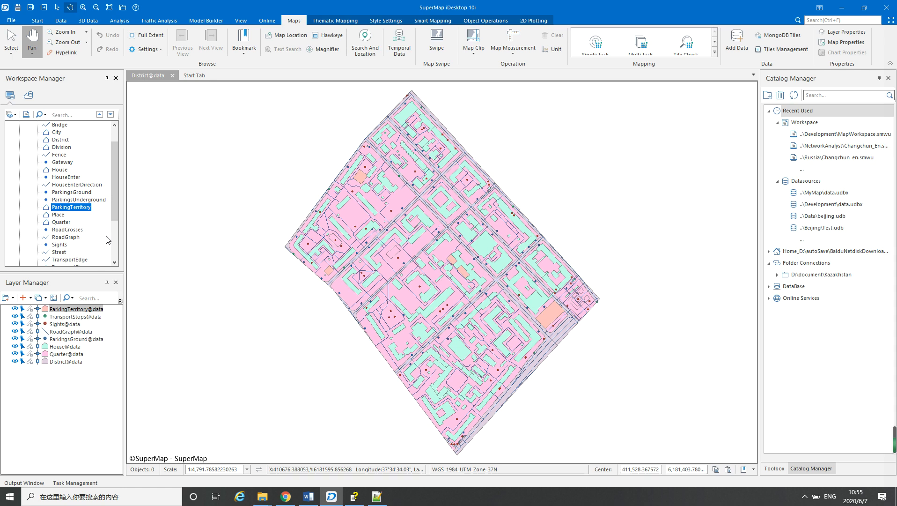
pyautogui.click(15, 354)
pyautogui.click(15, 355)
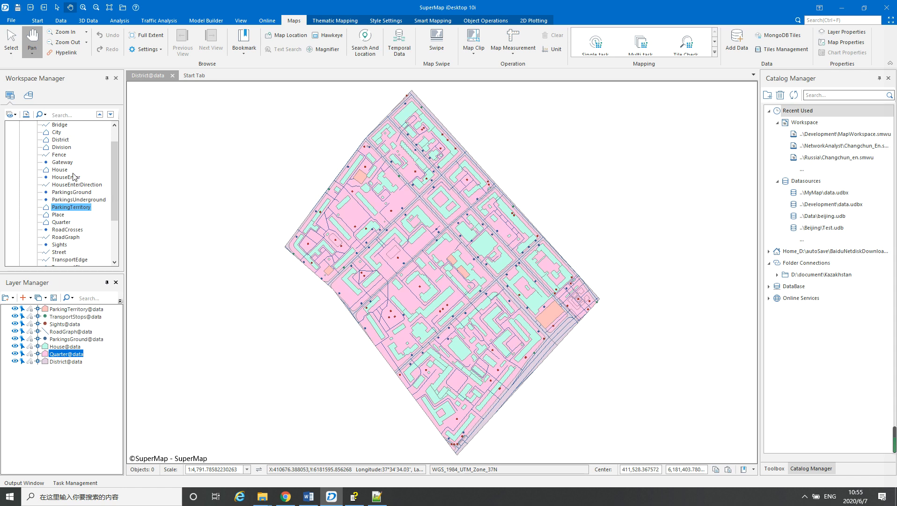
pyautogui.scroll(-2, 73, 176)
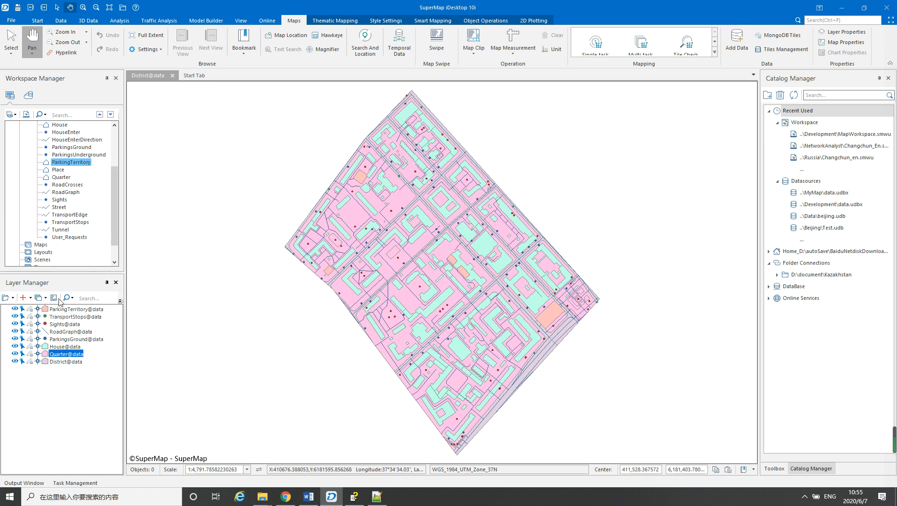
pyautogui.click(65, 309)
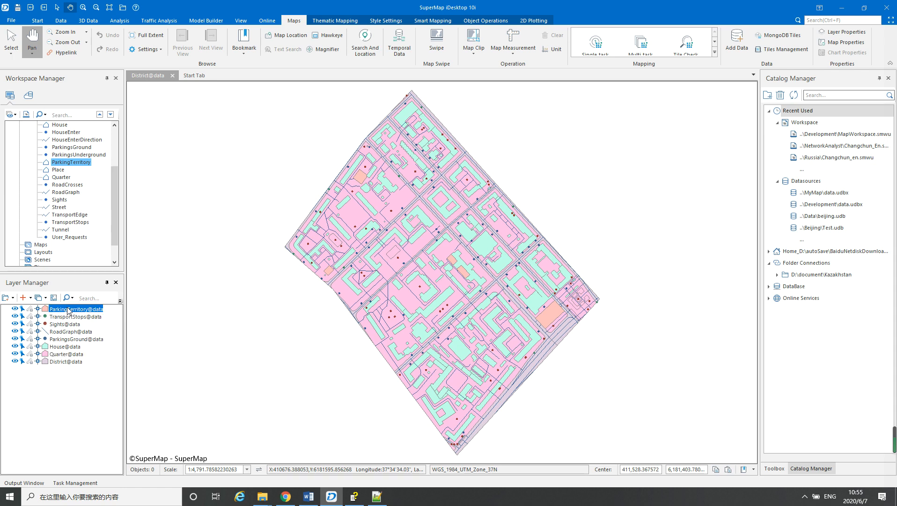
pyautogui.moveTo(68, 311); pyautogui.dragTo(66, 343)
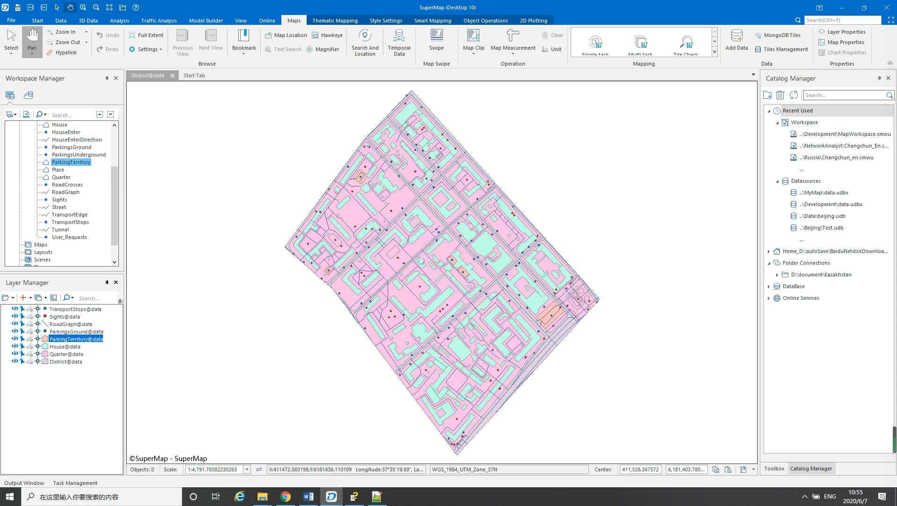
# Set the District layer's foreground fill color to medium gray in its layer style
pyautogui.moveTo(428, 269); pyautogui.dragTo(437, 265)
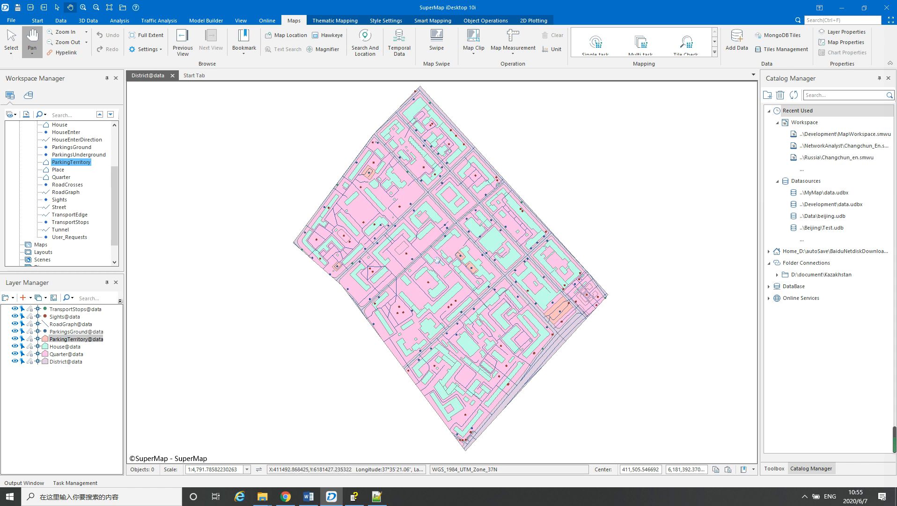
pyautogui.scroll(1, 439, 264)
pyautogui.scroll(-1, 437, 261)
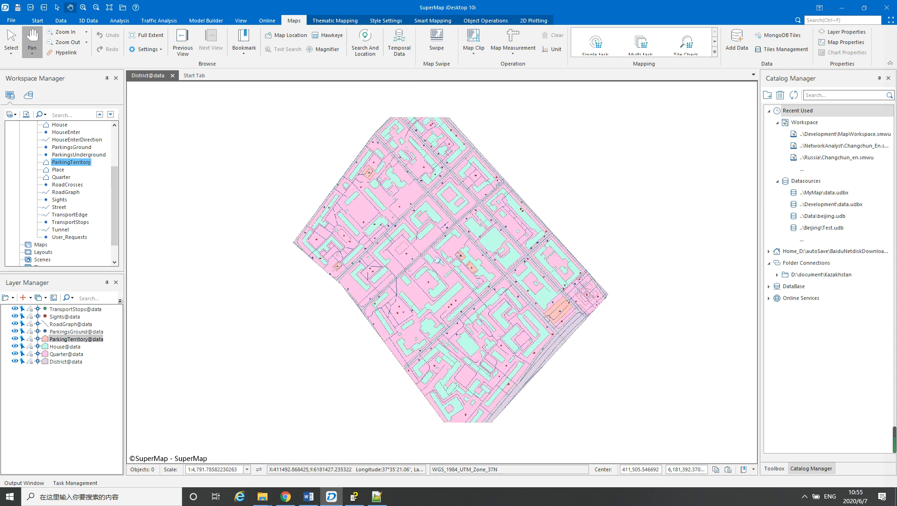
pyautogui.click(56, 364)
pyautogui.rightClick(56, 365)
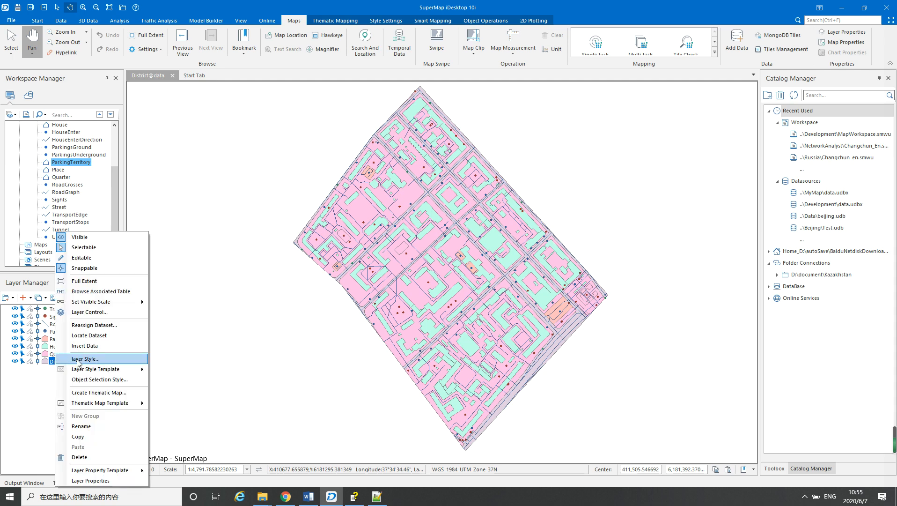
pyautogui.click(79, 363)
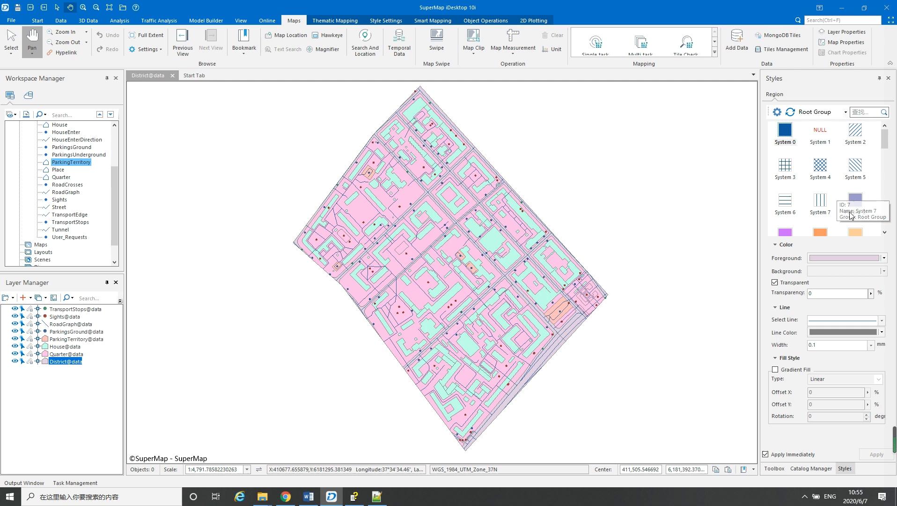
pyautogui.click(885, 258)
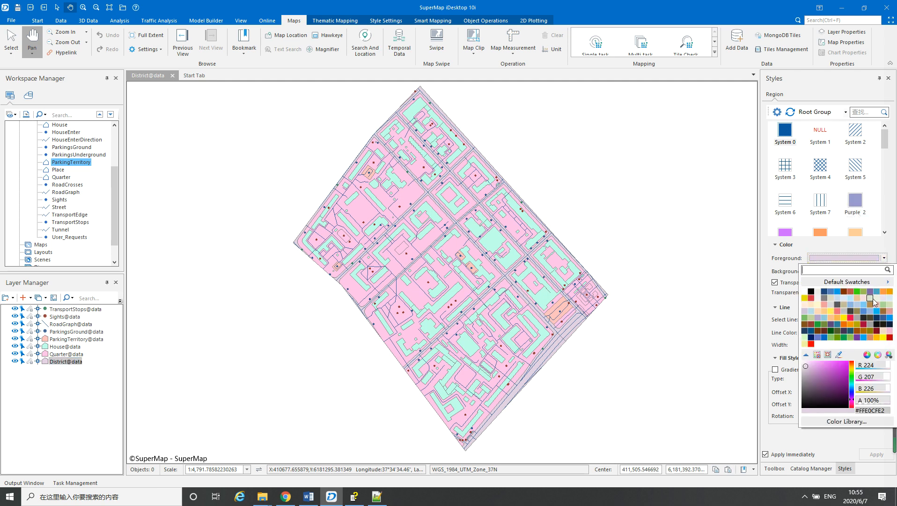
pyautogui.click(860, 319)
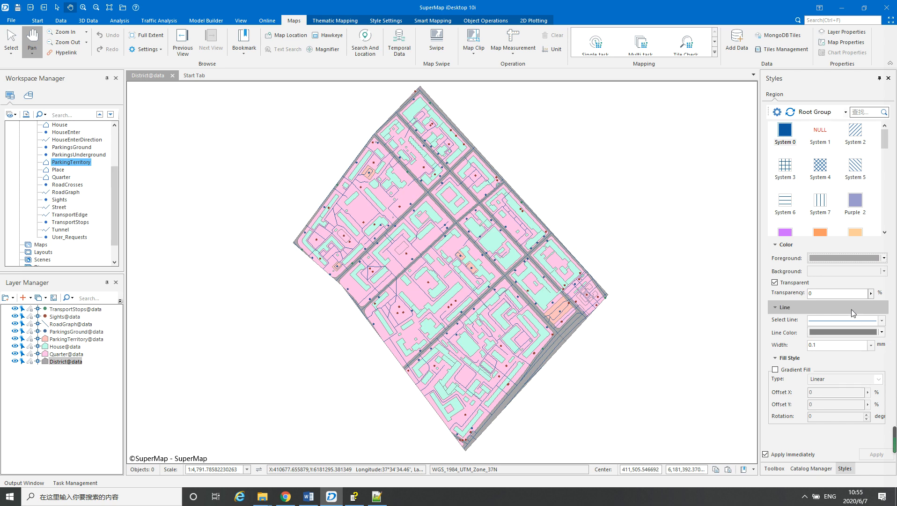
# Change the Quarter layer's foreground fill color to light gray, after trying beige
pyautogui.click(59, 354)
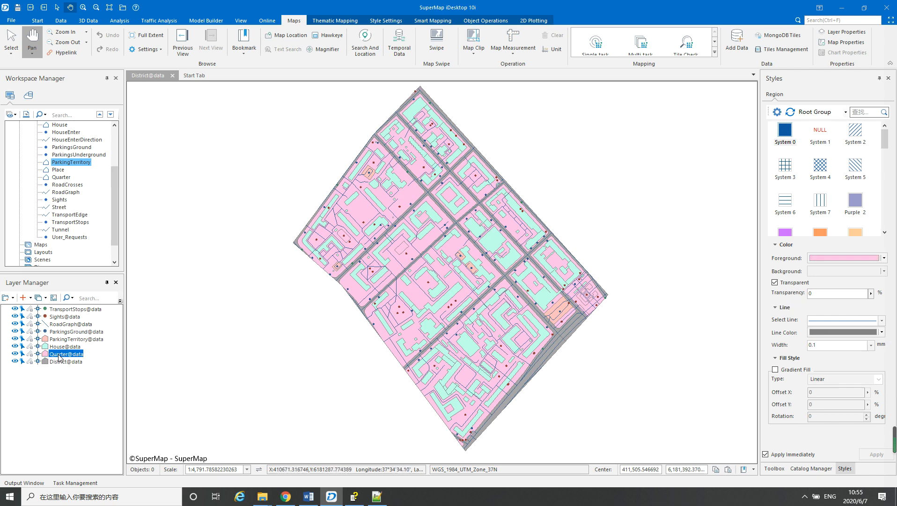
pyautogui.click(885, 259)
pyautogui.click(831, 299)
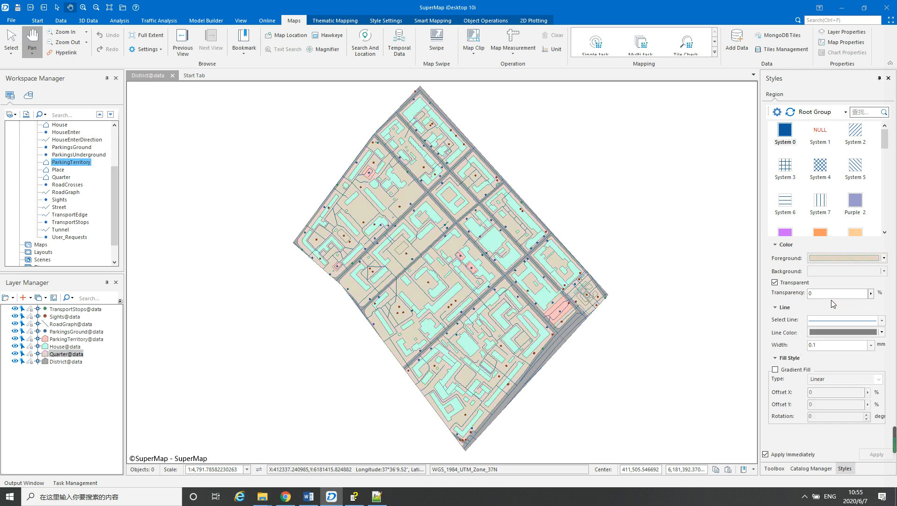
pyautogui.click(884, 258)
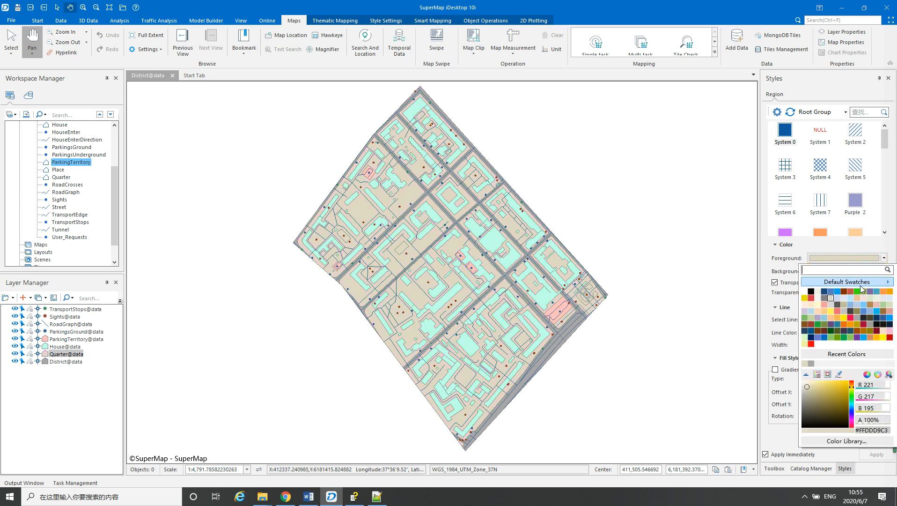
pyautogui.click(835, 303)
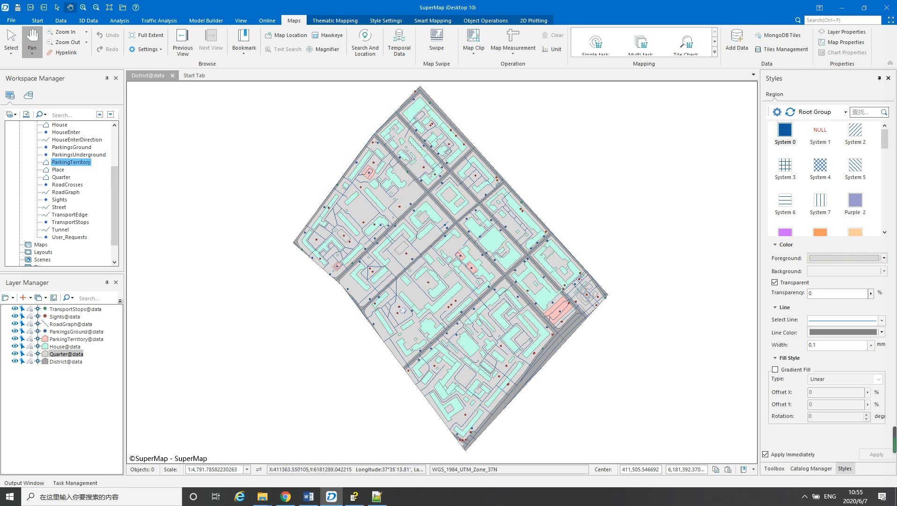
# Create a unique values thematic map from the House layer, using District as the expression
pyautogui.click(59, 347)
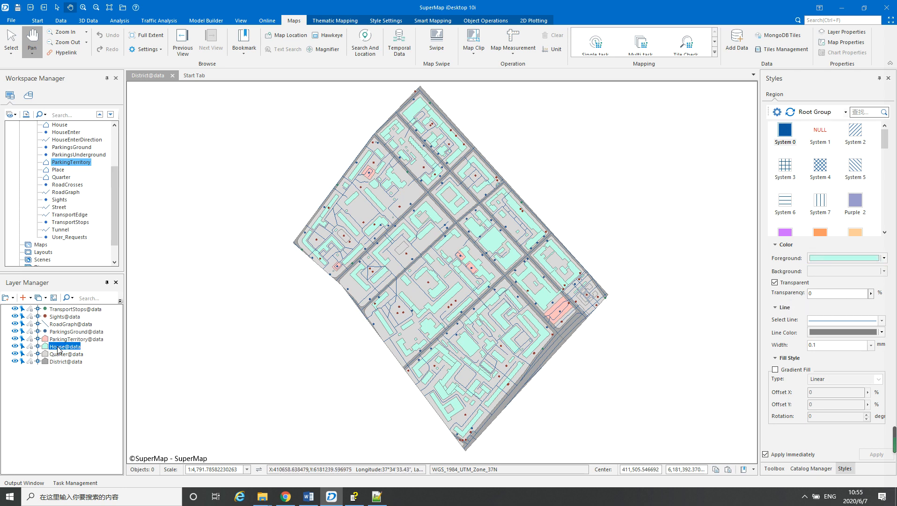
pyautogui.rightClick(59, 349)
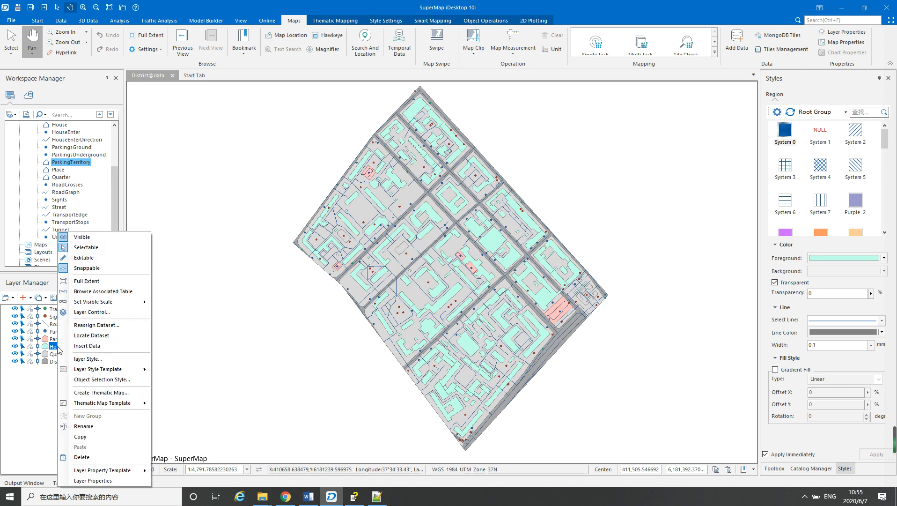
pyautogui.click(87, 393)
pyautogui.click(501, 320)
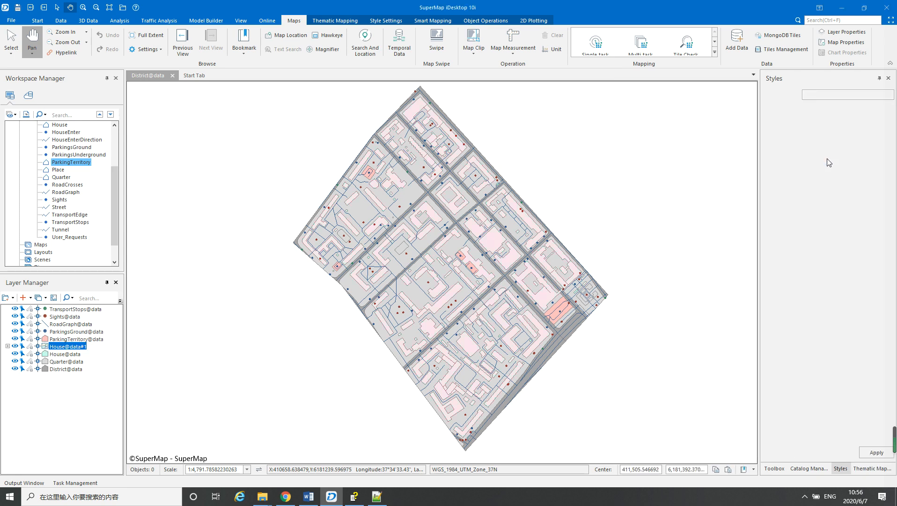
pyautogui.click(887, 127)
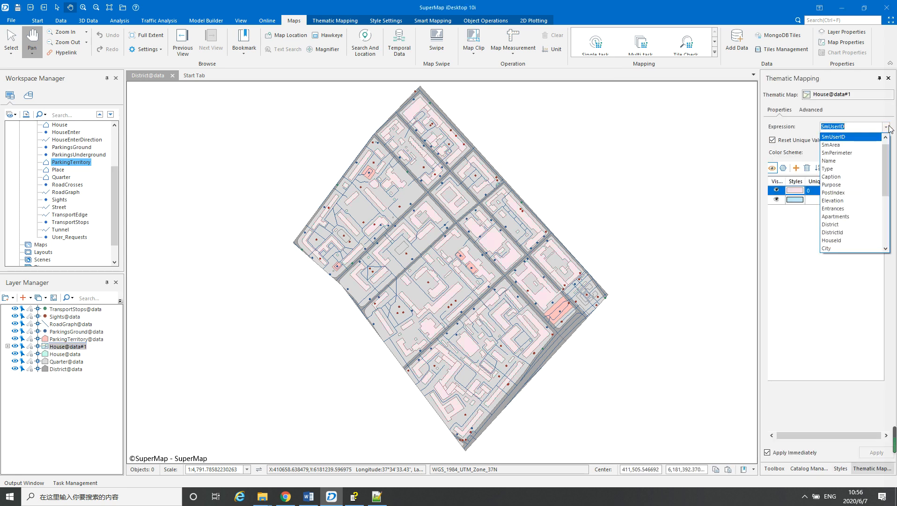
pyautogui.click(833, 226)
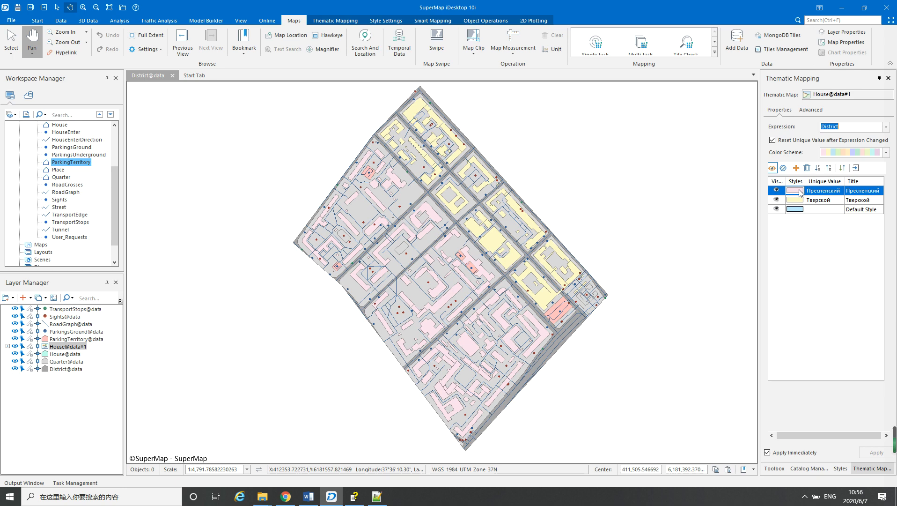
# Set both the fill foreground and outline color of the Пресненский value in the House thematic layer to light grayish purple
pyautogui.rightClick(800, 192)
pyautogui.click(824, 199)
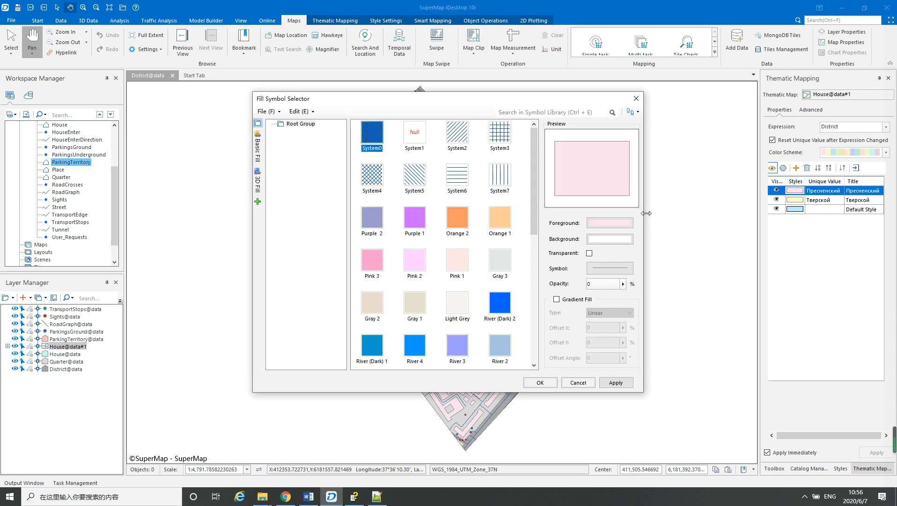
pyautogui.click(603, 224)
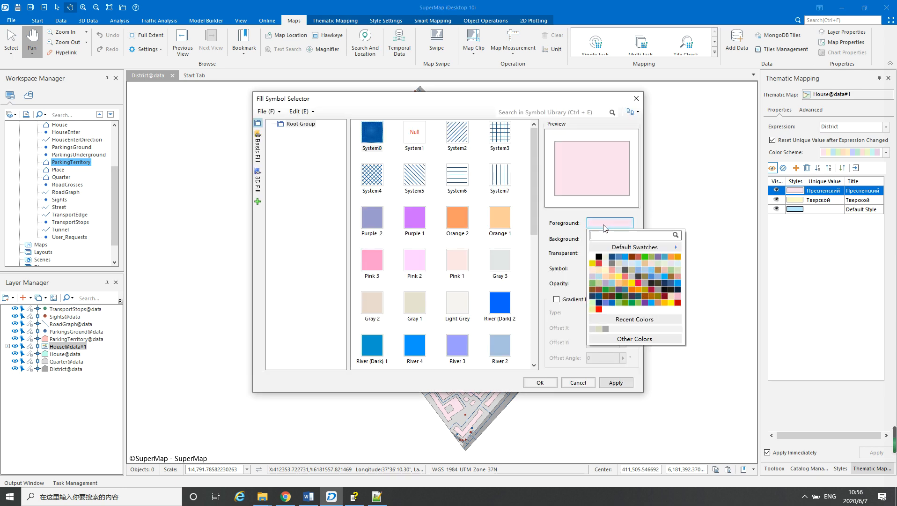
pyautogui.click(593, 277)
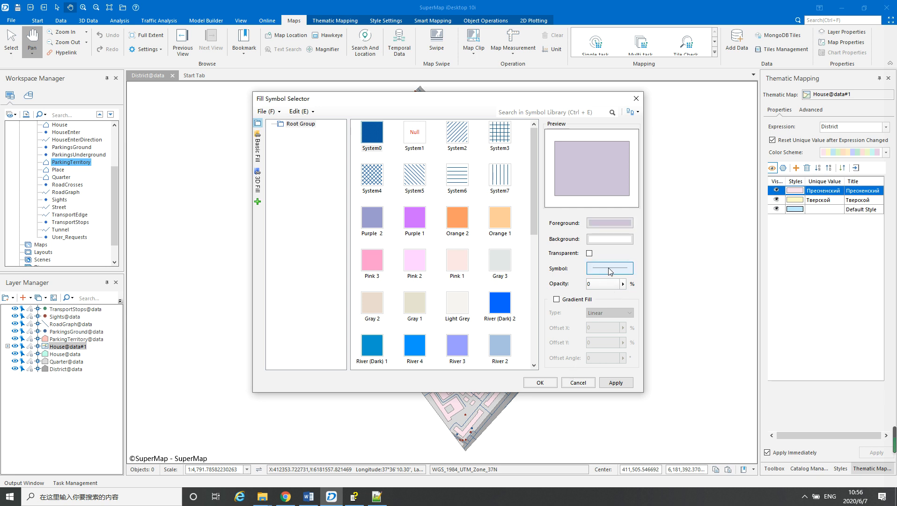
pyautogui.click(610, 269)
pyautogui.click(586, 287)
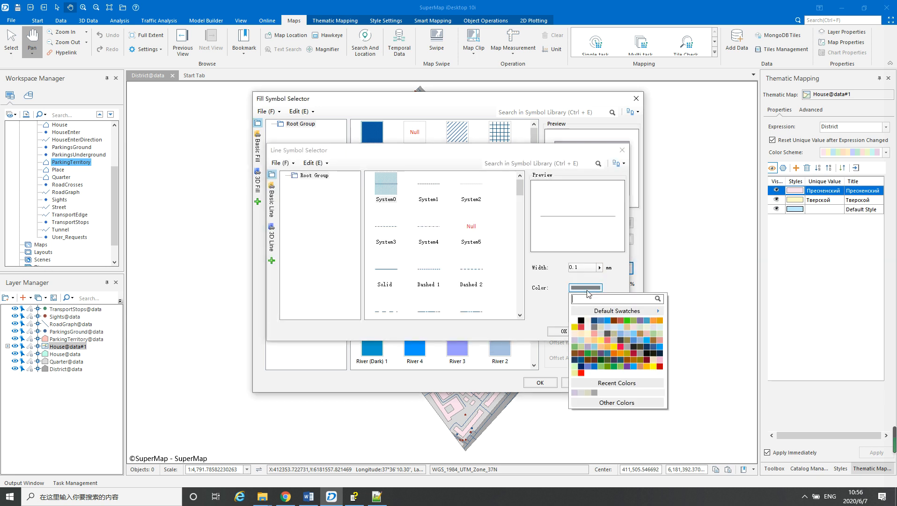
pyautogui.click(575, 344)
pyautogui.click(563, 331)
pyautogui.click(540, 383)
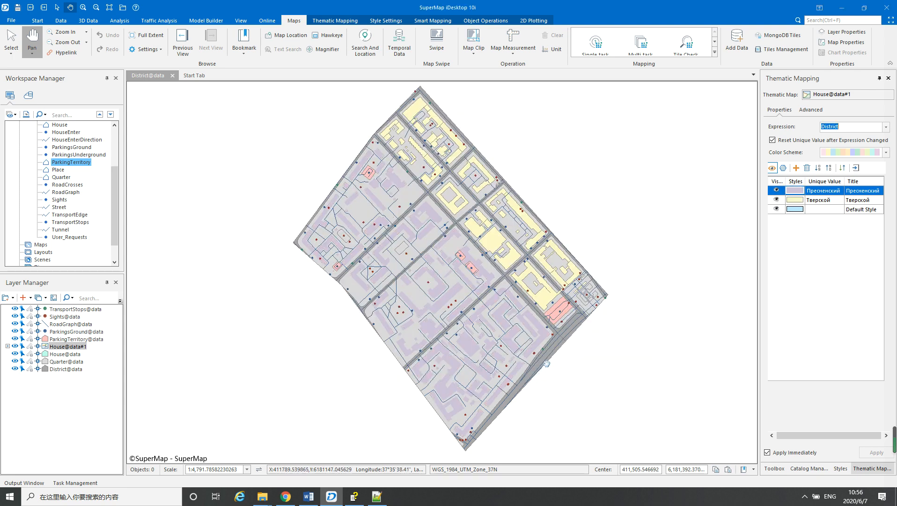
# Set the Тверской value's fill foreground and outline to pale green in the House thematic layer, after trying pale lavender for the fill
pyautogui.click(791, 204)
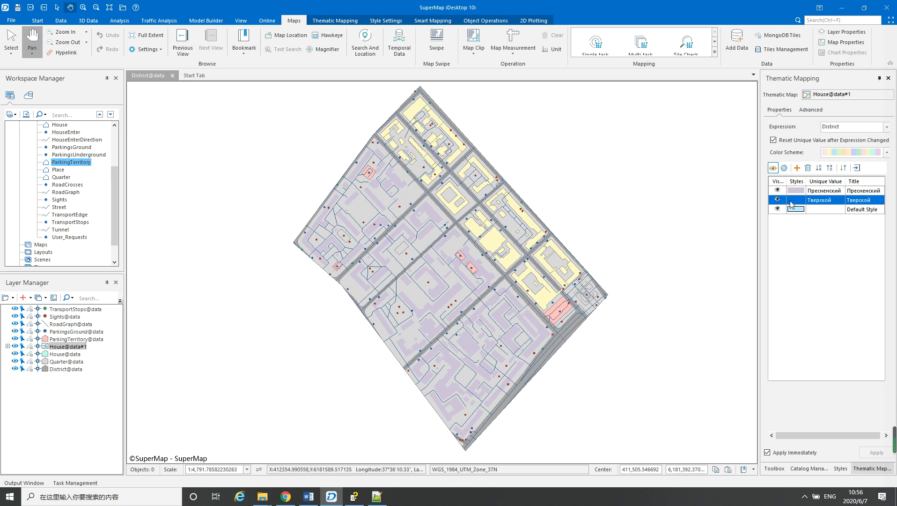
pyautogui.rightClick(795, 202)
pyautogui.click(822, 206)
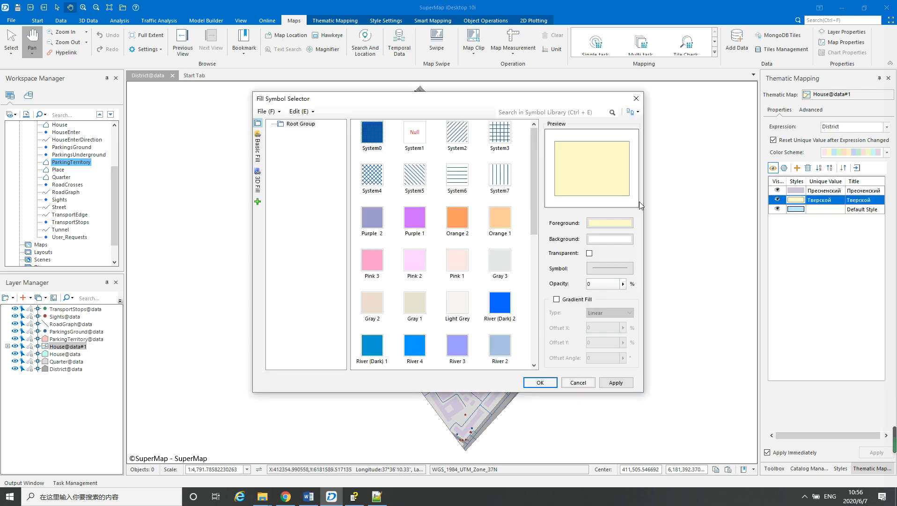
pyautogui.click(617, 223)
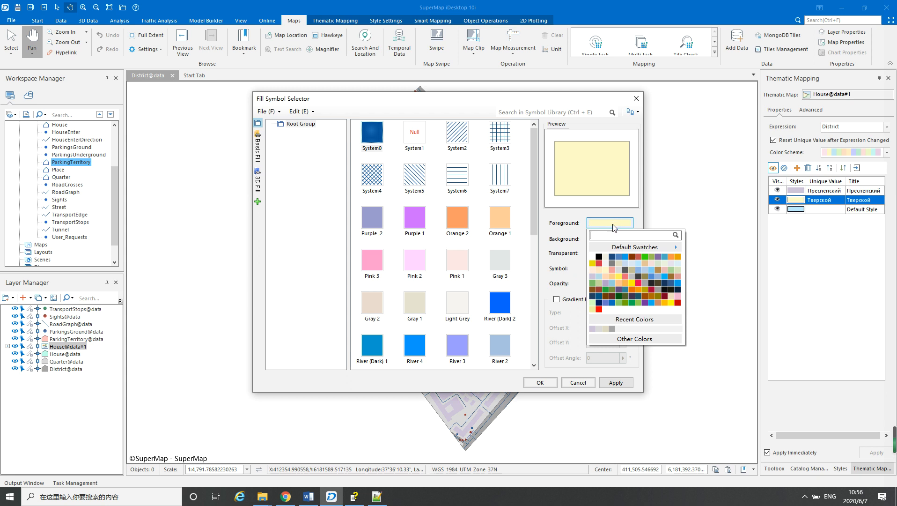
pyautogui.click(670, 266)
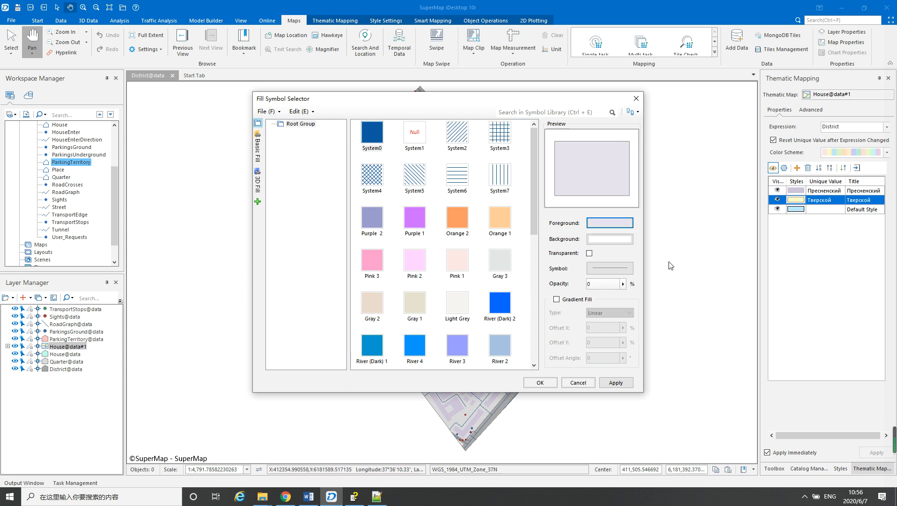
pyautogui.click(616, 224)
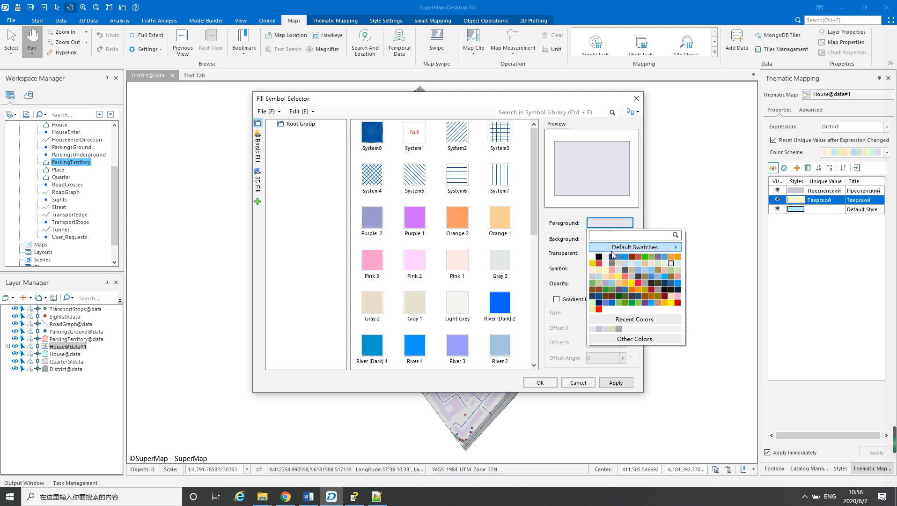
pyautogui.click(666, 266)
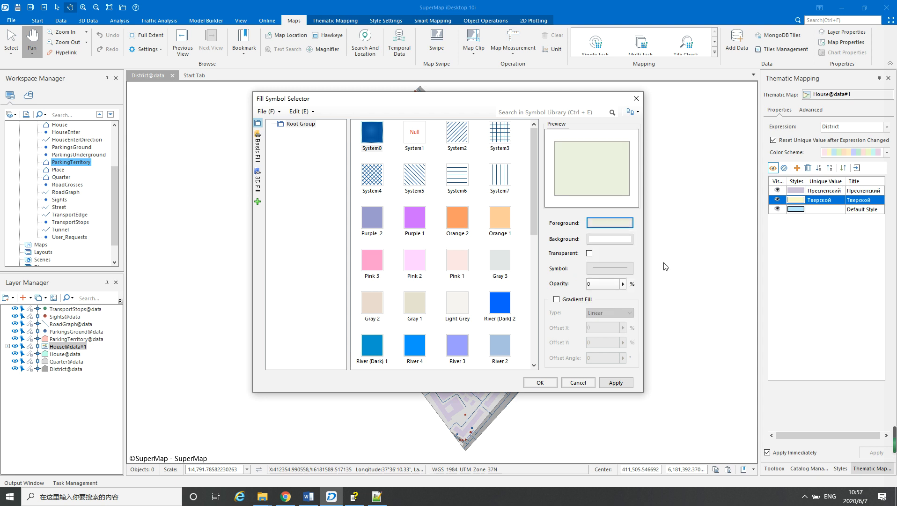
pyautogui.click(613, 268)
pyautogui.click(588, 288)
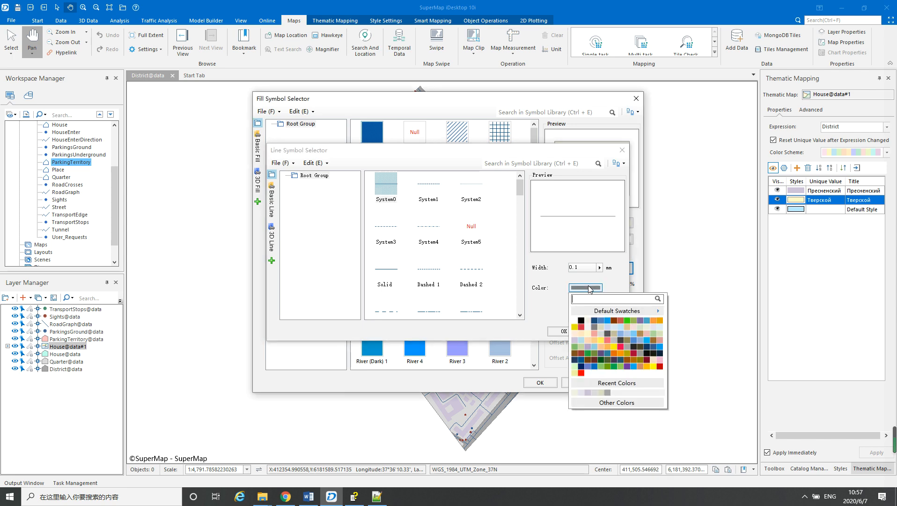
pyautogui.click(647, 332)
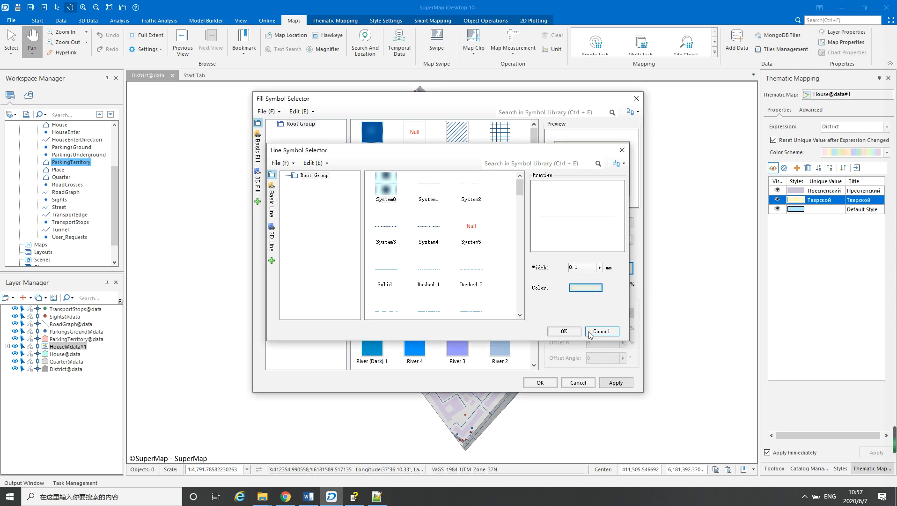
pyautogui.click(564, 331)
pyautogui.click(548, 384)
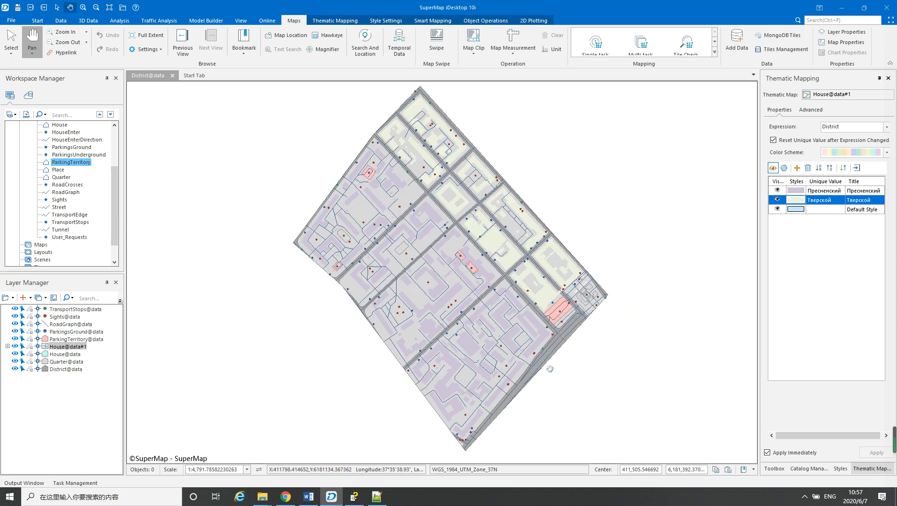
# Set the Quarter layer's fill transparency to 10% and inspect the effect on the map
pyautogui.scroll(3, 484, 298)
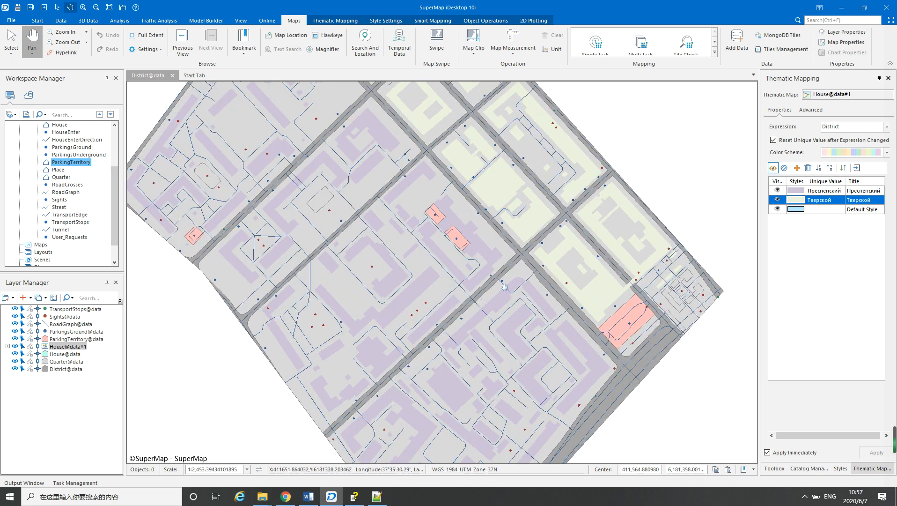
pyautogui.click(66, 363)
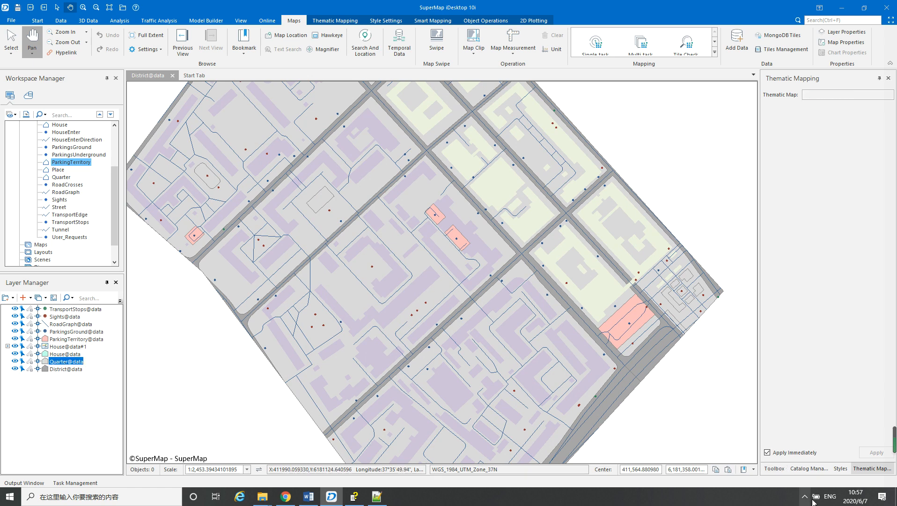
pyautogui.click(841, 468)
pyautogui.click(815, 293)
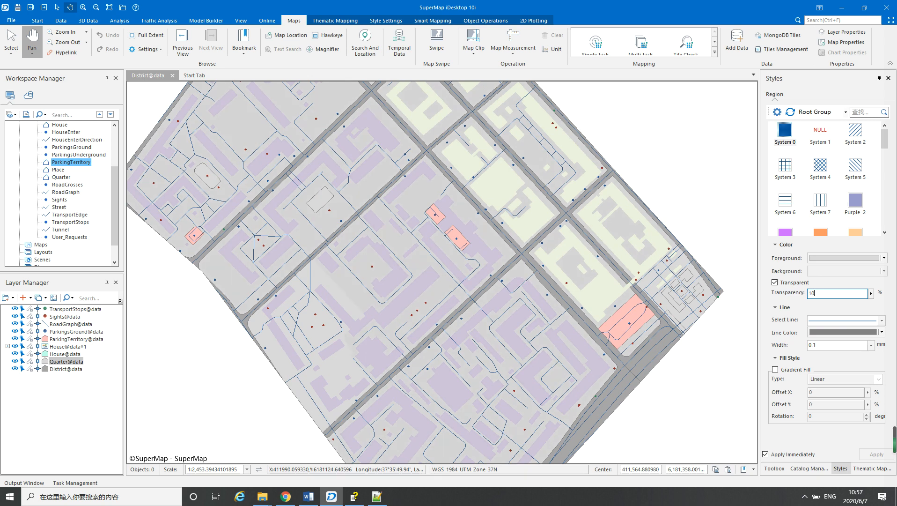
pyautogui.moveTo(610, 253); pyautogui.dragTo(606, 212)
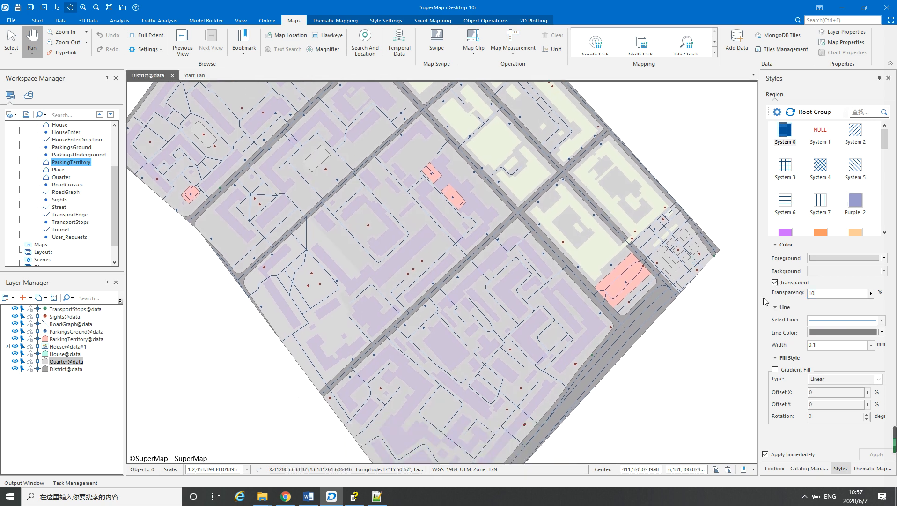
pyautogui.moveTo(593, 281); pyautogui.dragTo(560, 324)
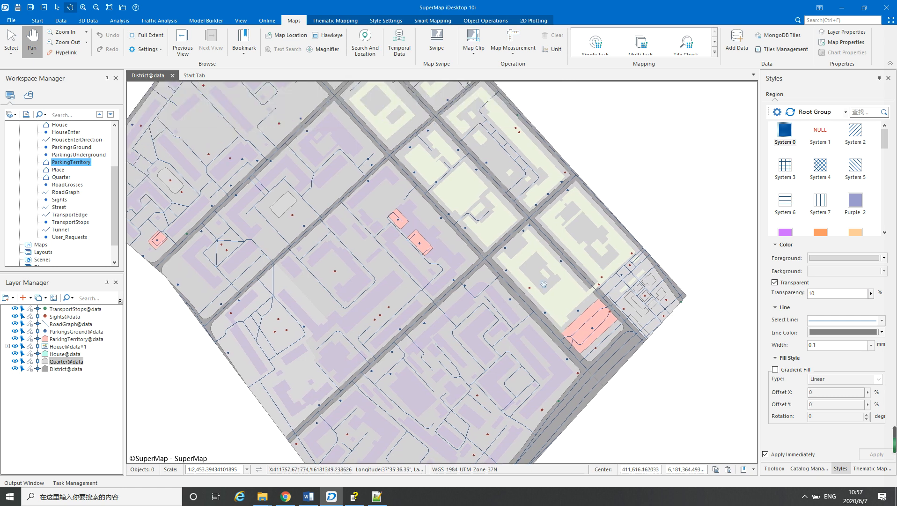
pyautogui.scroll(-1, 544, 281)
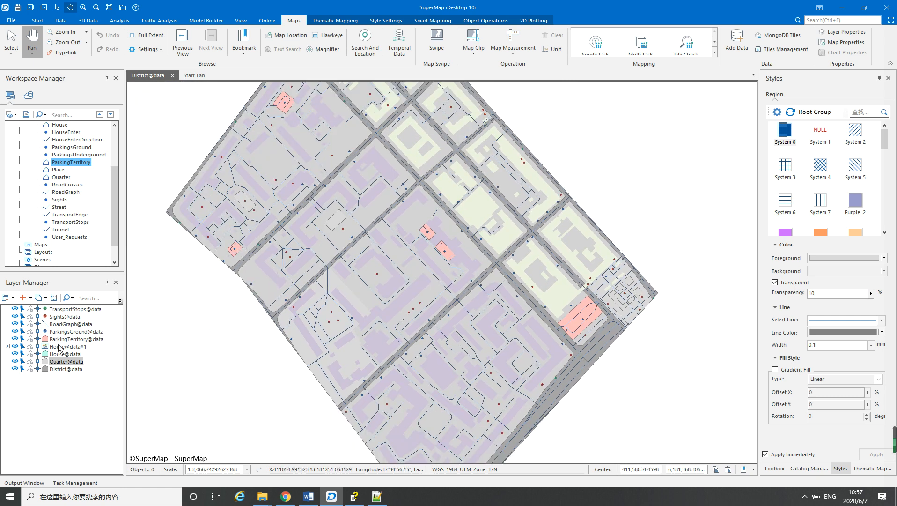
# Set the ParkingTerritory layer's foreground fill and line color to dark blue
pyautogui.click(60, 340)
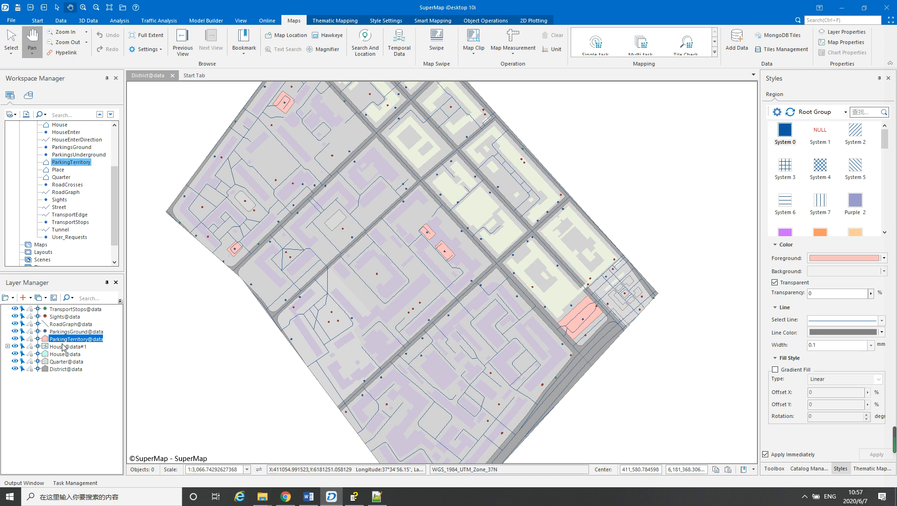
pyautogui.moveTo(392, 293); pyautogui.dragTo(426, 319)
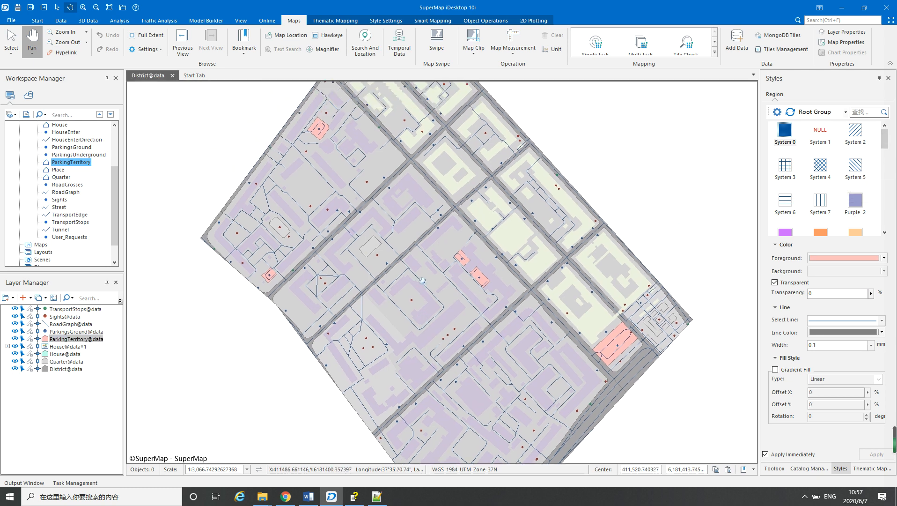
pyautogui.click(884, 258)
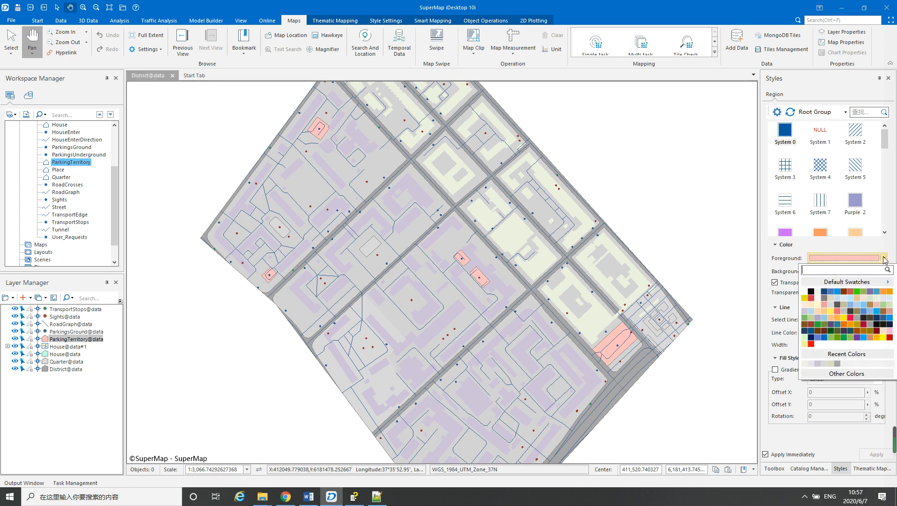
pyautogui.click(886, 319)
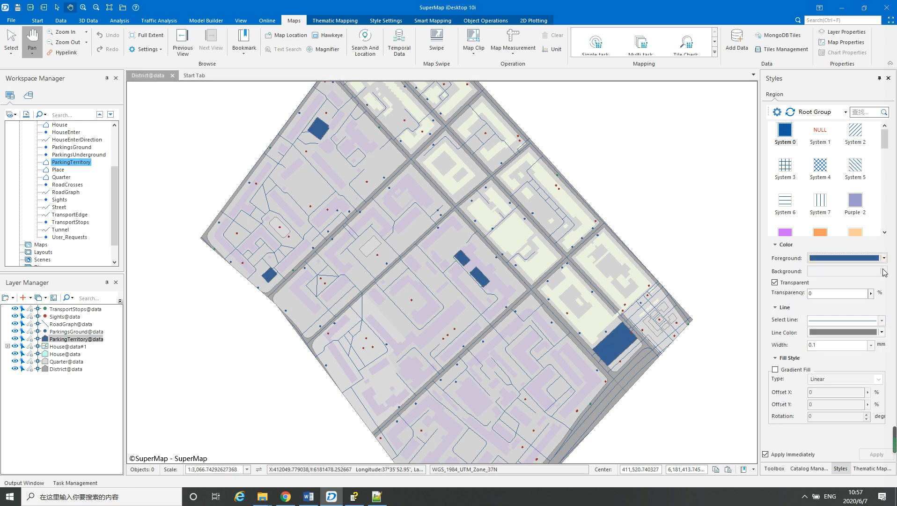
pyautogui.click(882, 332)
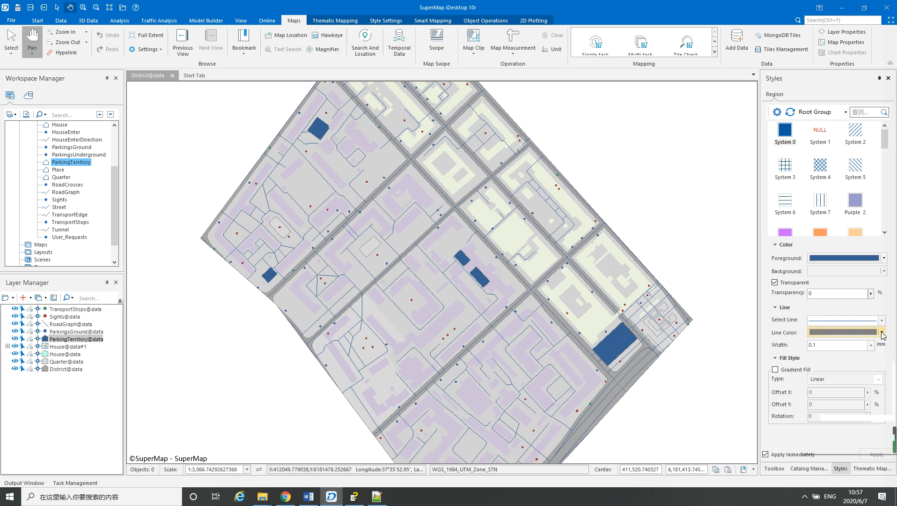
pyautogui.click(884, 398)
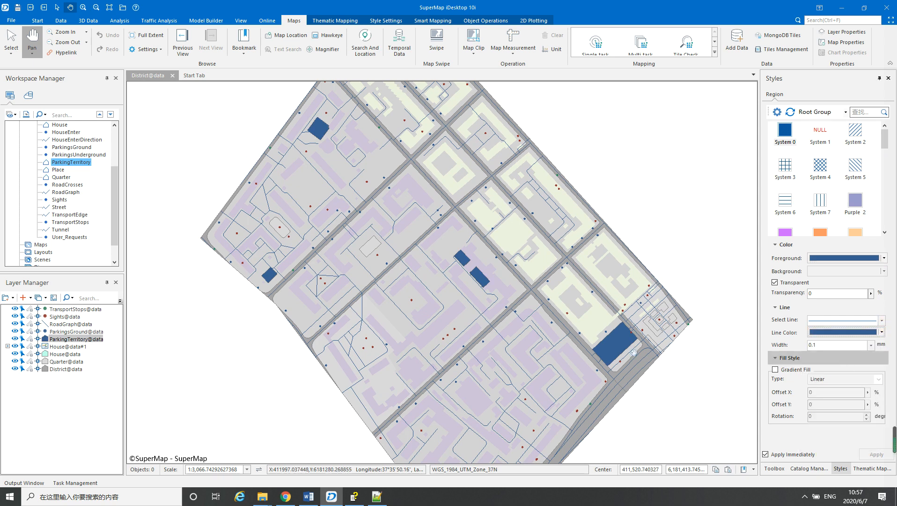
# Search the symbol library for "parking" and give the ParkingsGround layer the Parking symbol showing a letter P
pyautogui.click(62, 332)
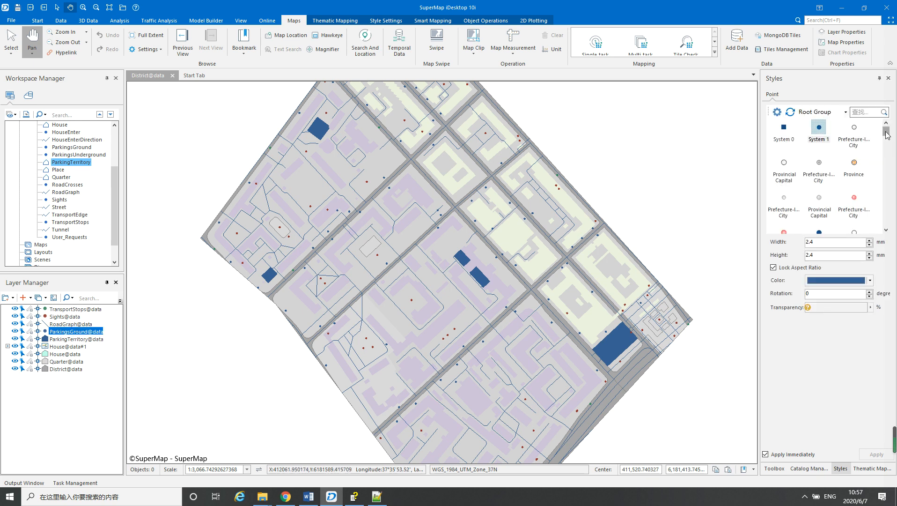
pyautogui.moveTo(886, 134); pyautogui.dragTo(887, 166)
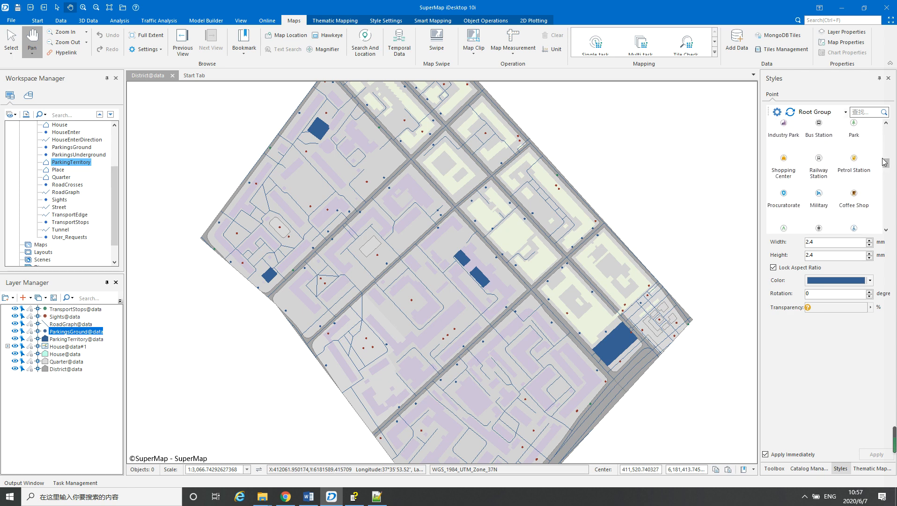
pyautogui.scroll(-3, 868, 127)
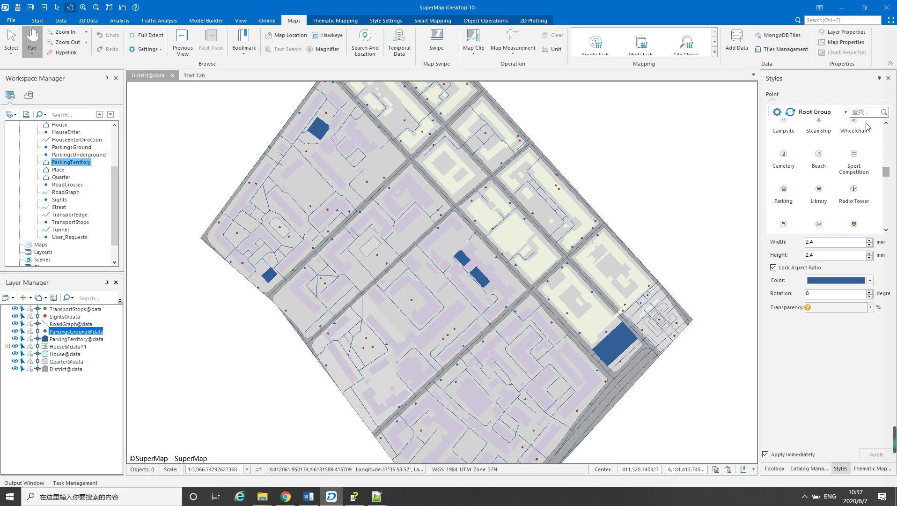
pyautogui.click(785, 190)
pyautogui.scroll(-1, 850, 196)
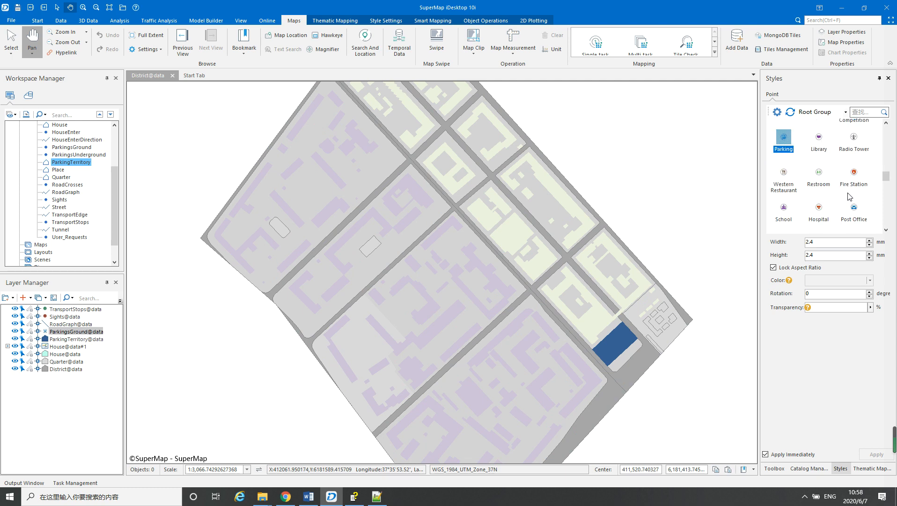
pyautogui.click(860, 112)
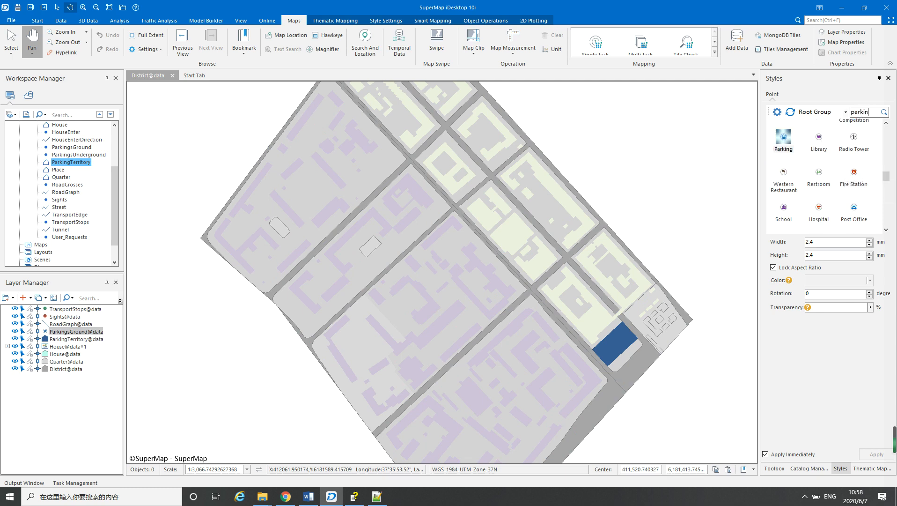
pyautogui.write('parking')
pyautogui.press('Return')
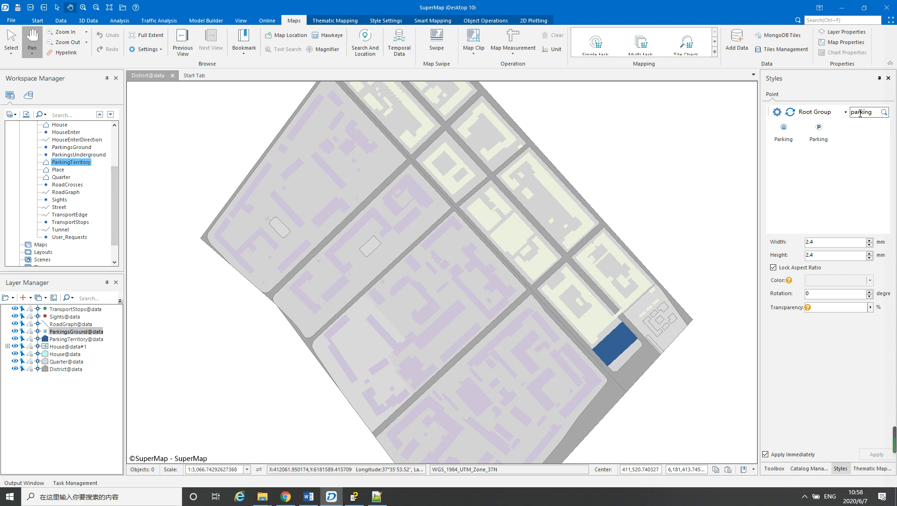
pyautogui.click(820, 130)
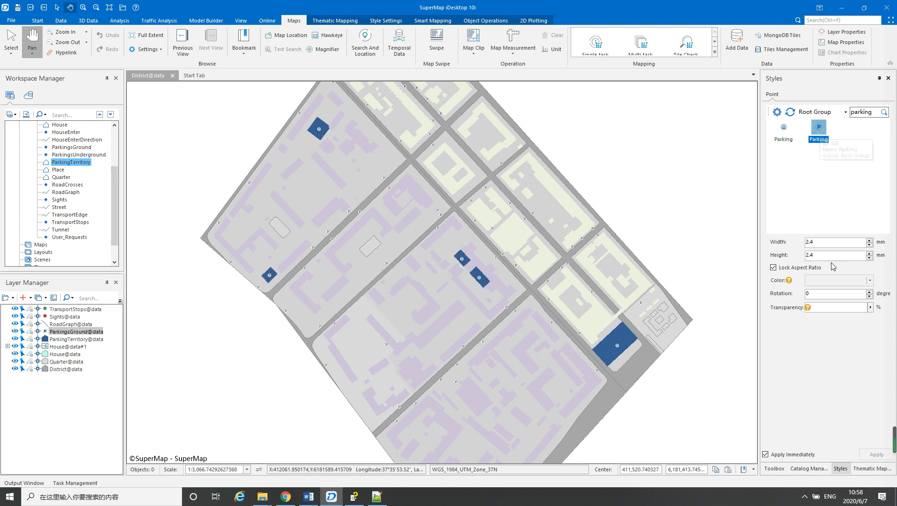
# Set the ParkingsGround symbol's width and height to 4 mm with the aspect ratio locked
pyautogui.click(821, 242)
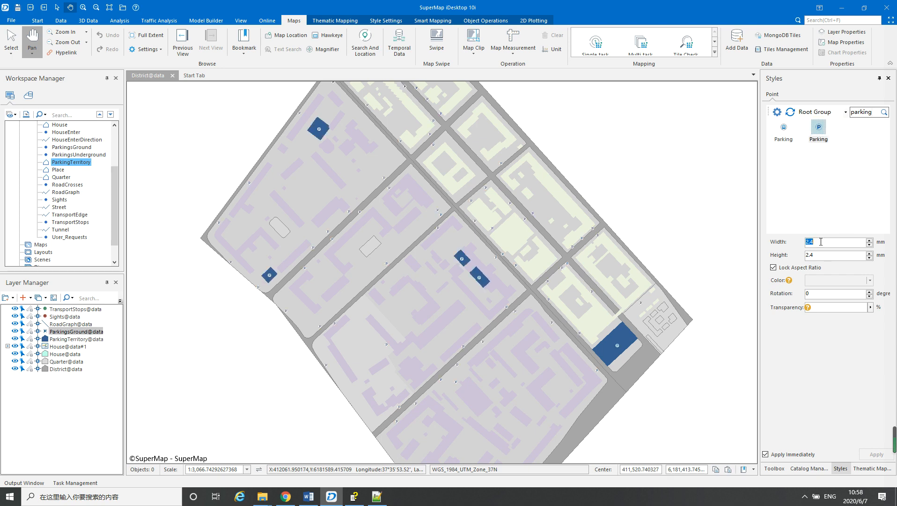
pyautogui.write('4')
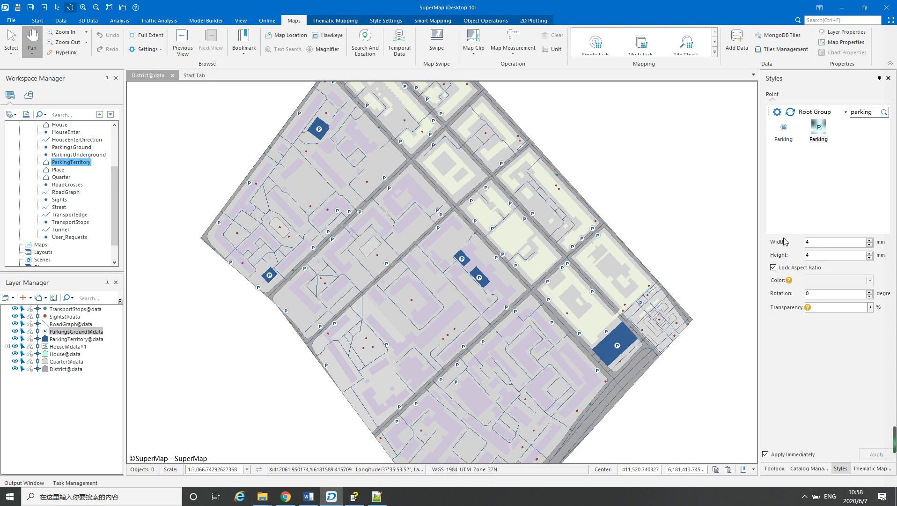
pyautogui.moveTo(423, 273); pyautogui.dragTo(399, 242)
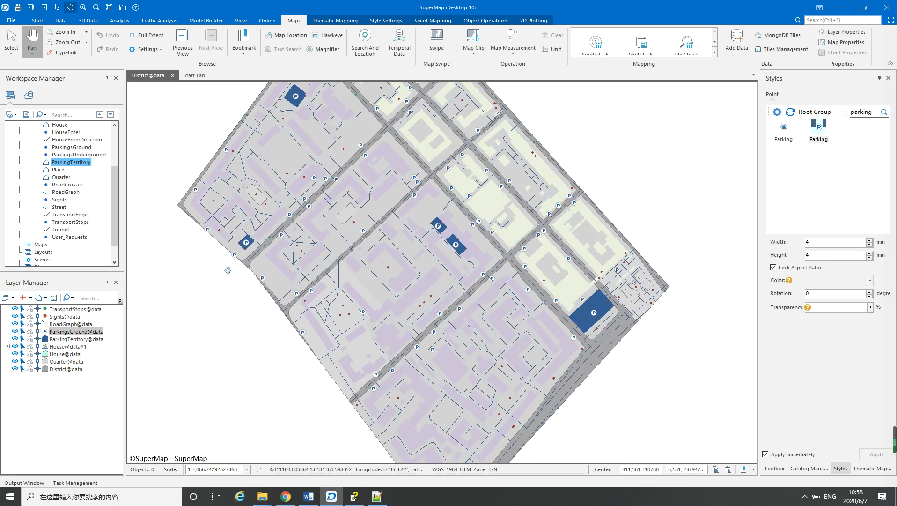
# Set the RoadGraph layer's line color to gray #A5A5A5, sampled from the wide street area on the map
pyautogui.click(62, 324)
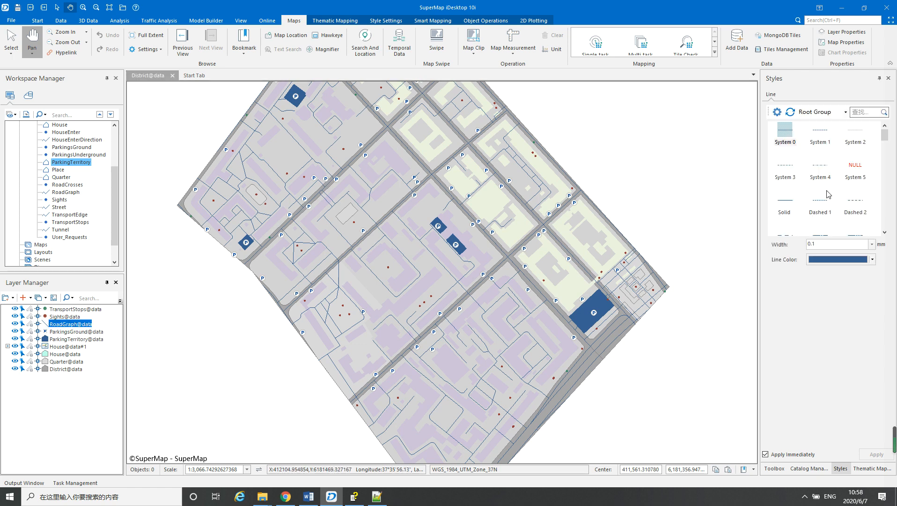
pyautogui.click(873, 260)
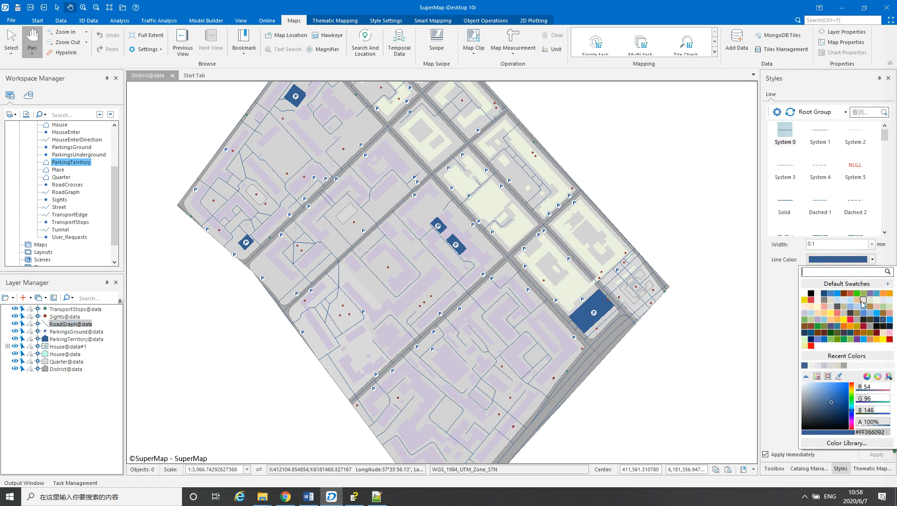
pyautogui.click(839, 377)
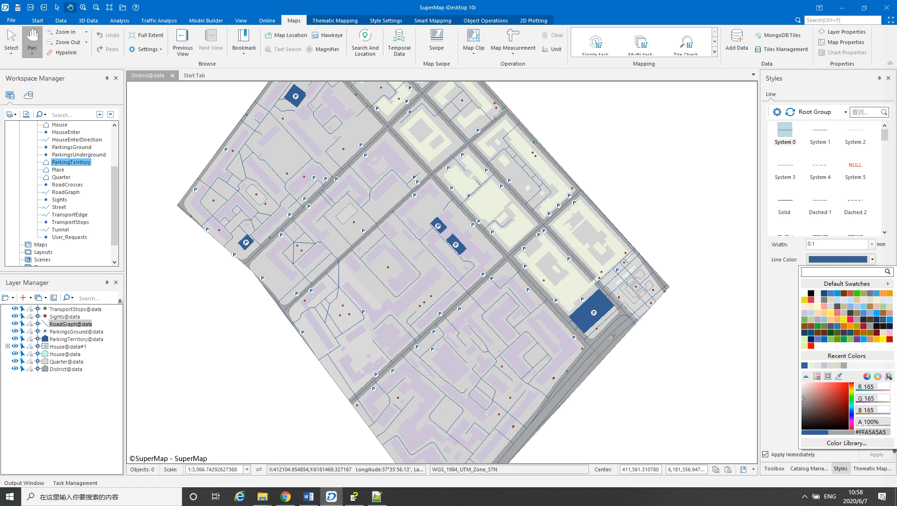
pyautogui.click(612, 337)
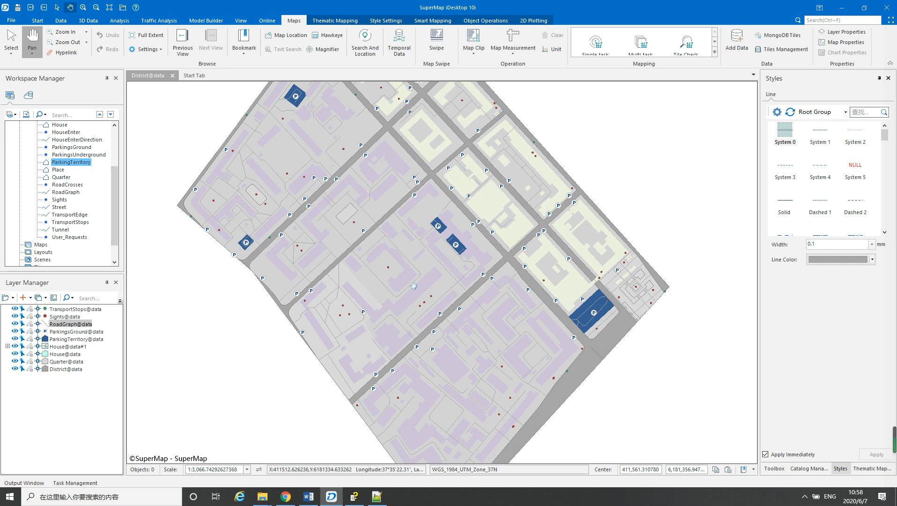
# Set the RoadGraph layer's line width to 0.6 mm
pyautogui.doubleClick(837, 244)
pyautogui.write('0.')
pyautogui.click(543, 261)
pyautogui.moveTo(543, 262); pyautogui.dragTo(555, 266)
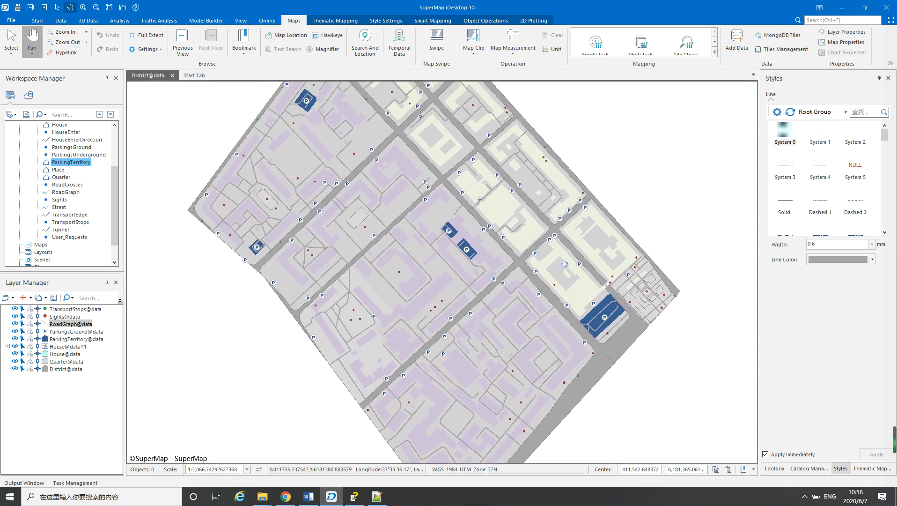
# Move the RoadGraph layer below the House@data#1 thematic layer and inspect the roads across the map
pyautogui.moveTo(64, 326); pyautogui.dragTo(66, 354)
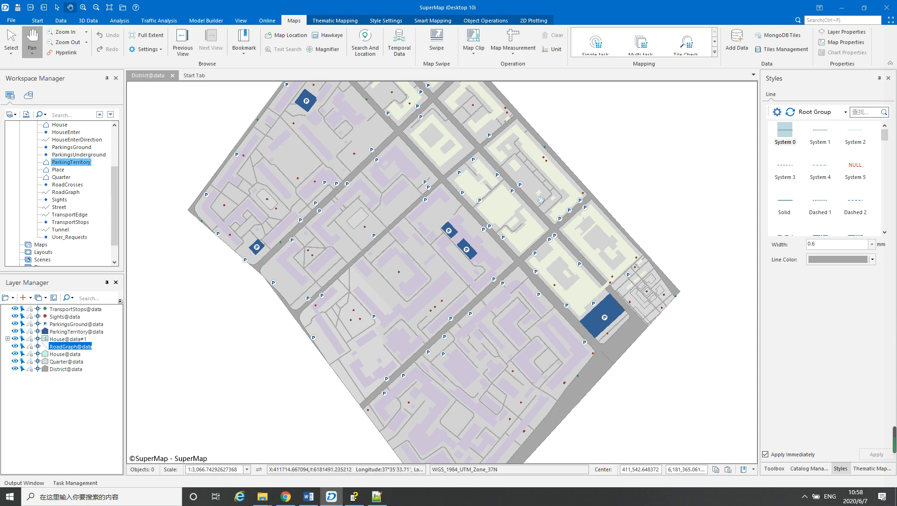
pyautogui.moveTo(528, 272); pyautogui.dragTo(536, 303)
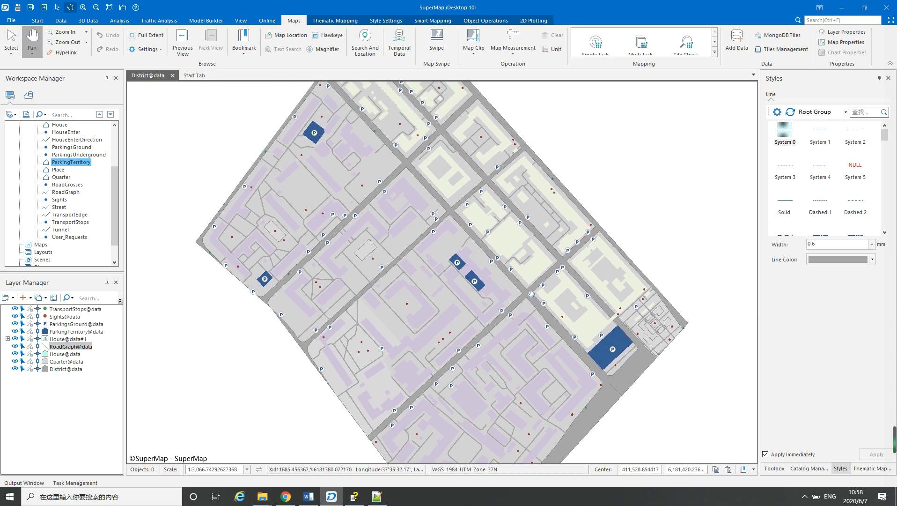
pyautogui.moveTo(518, 258); pyautogui.dragTo(532, 294)
pyautogui.moveTo(536, 309); pyautogui.dragTo(524, 222)
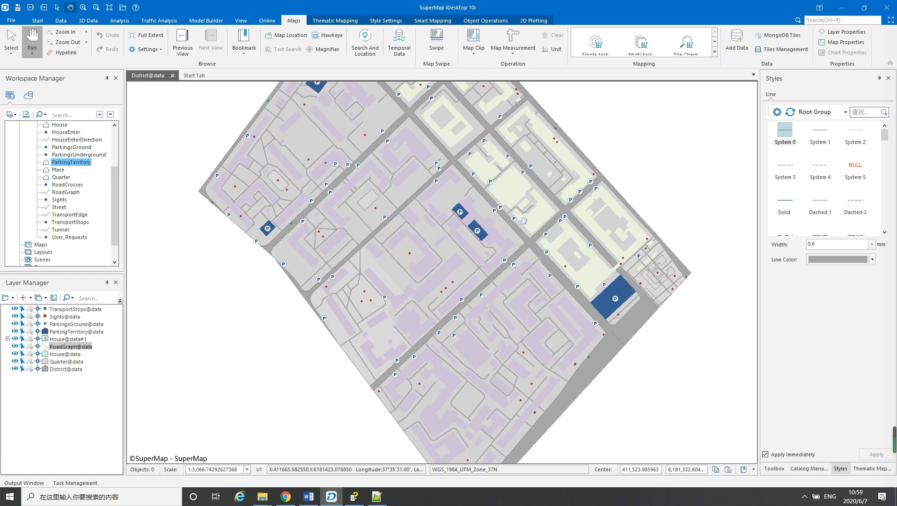
# Set the Quarter layer's line color to the recently used gray that matches the roads
pyautogui.click(60, 363)
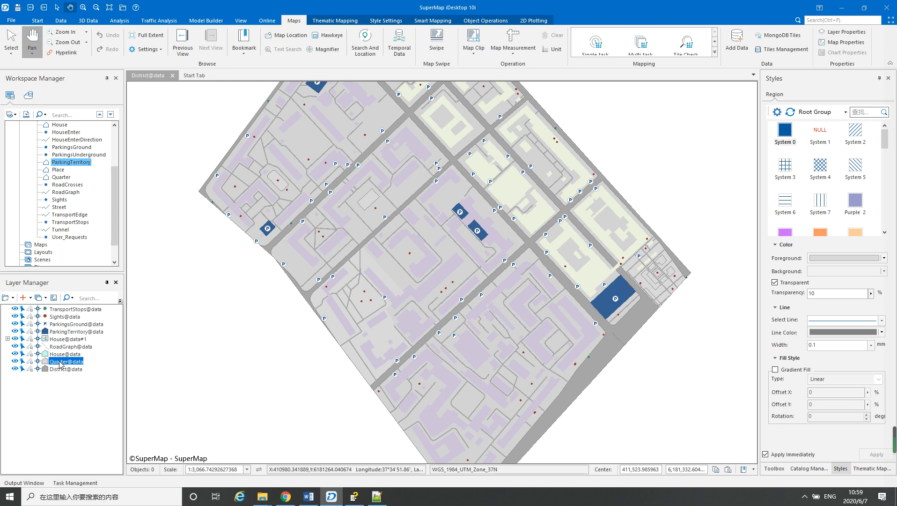
pyautogui.click(882, 333)
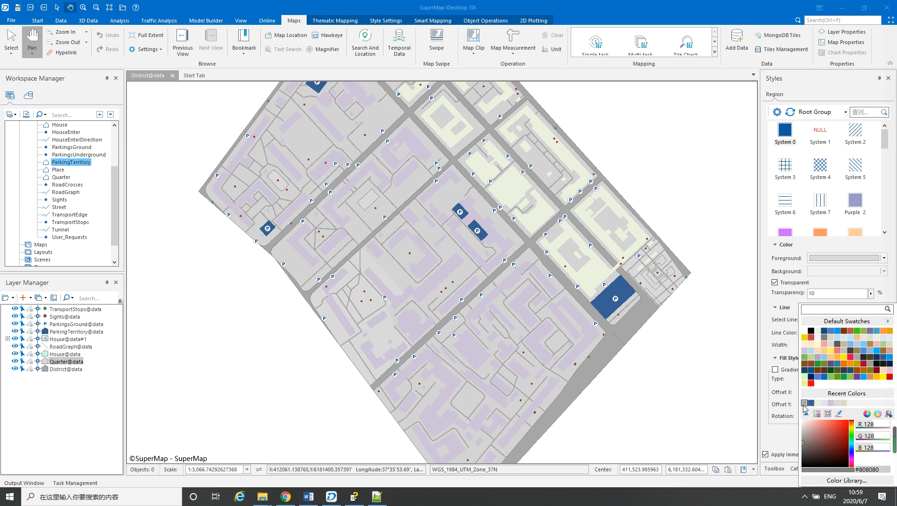
pyautogui.click(805, 403)
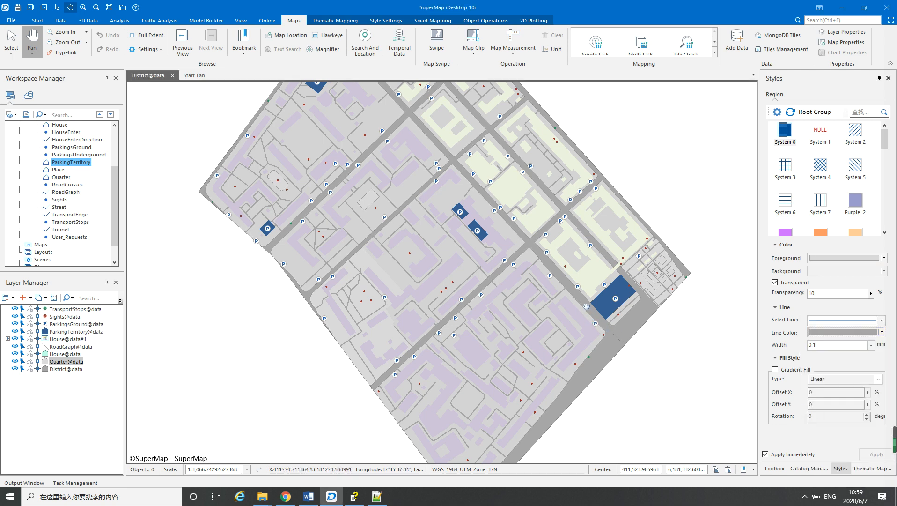
pyautogui.moveTo(589, 305); pyautogui.dragTo(564, 298)
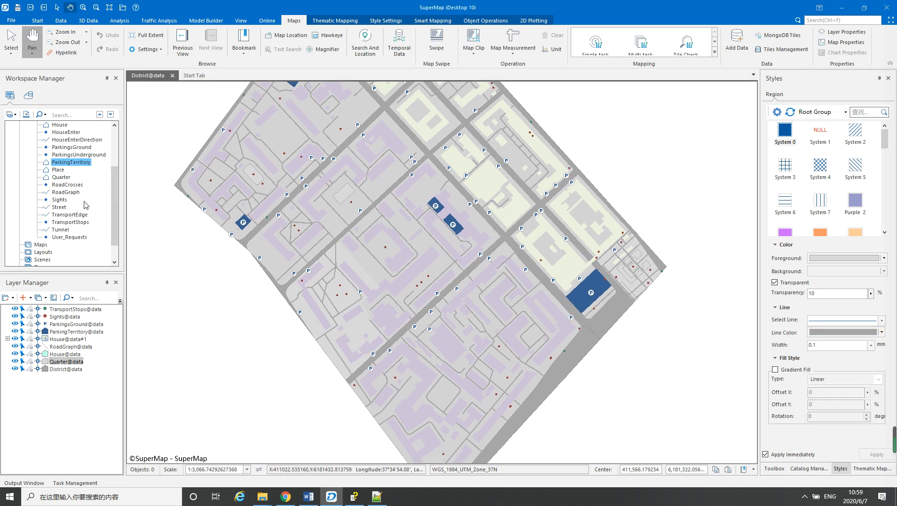
# Add the Place dataset to the current map and move its layer between House@data and Quarter@data
pyautogui.moveTo(111, 194)
pyautogui.mouseDown()
pyautogui.moveTo(113, 166)
pyautogui.moveTo(106, 196)
pyautogui.mouseUp()
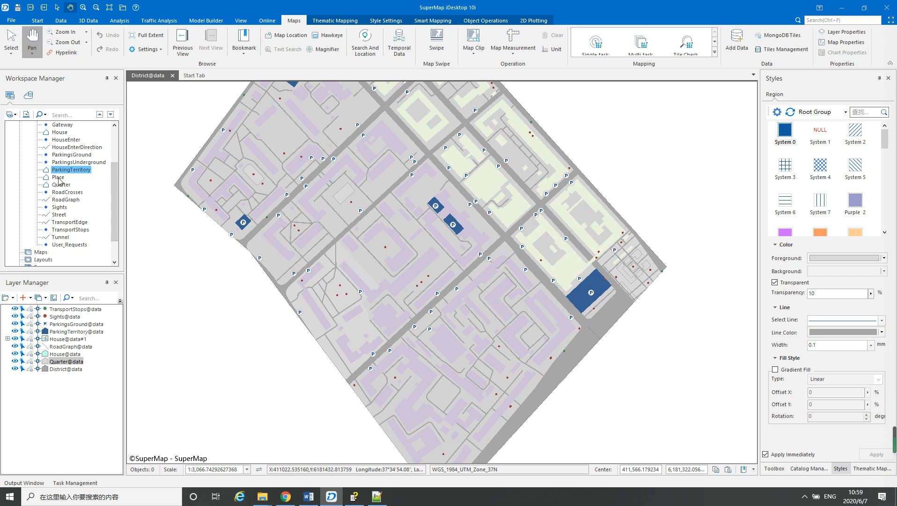
pyautogui.click(58, 178)
pyautogui.rightClick(60, 178)
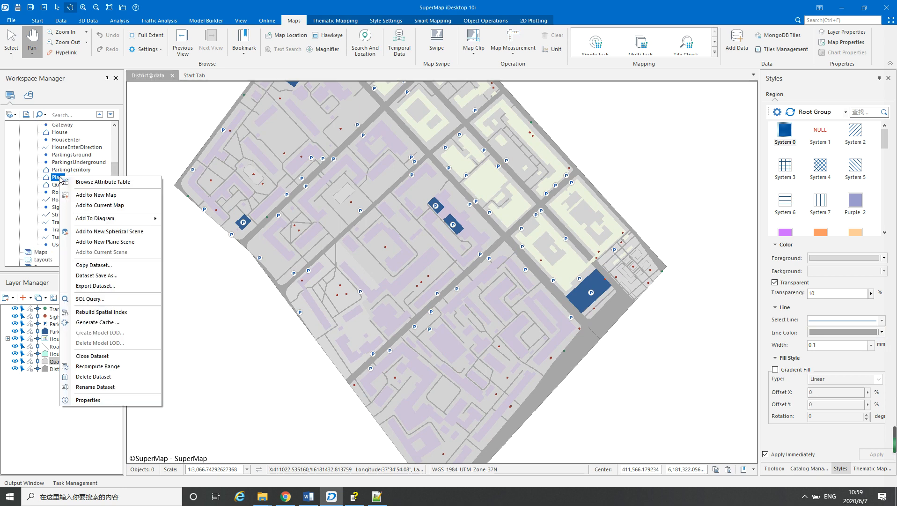
pyautogui.click(96, 206)
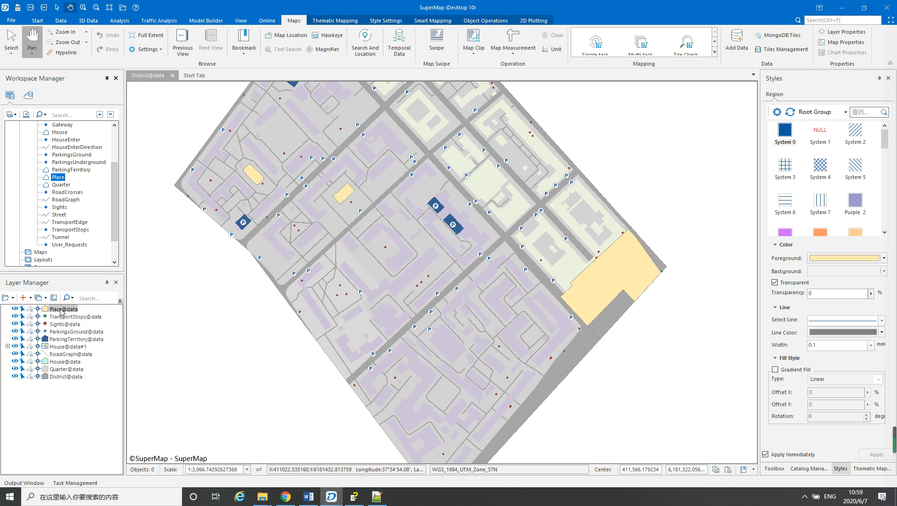
pyautogui.moveTo(60, 311); pyautogui.dragTo(57, 361)
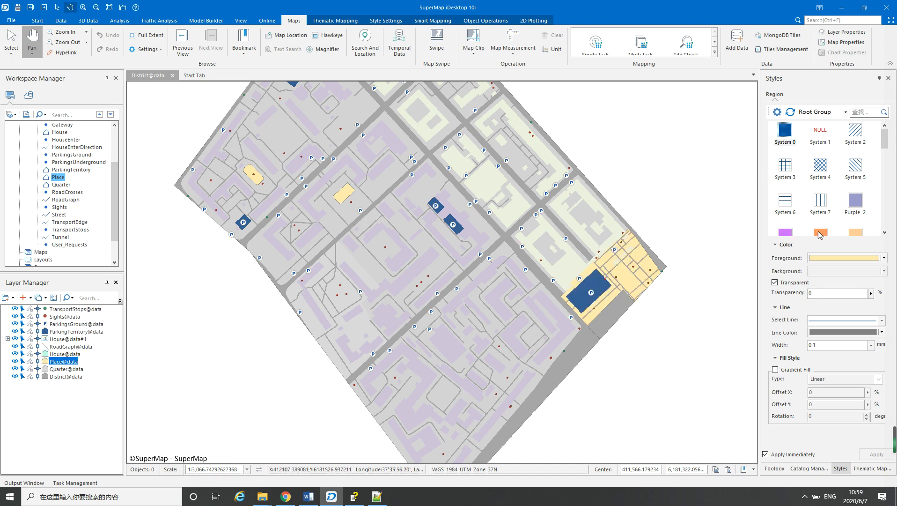
# Try several green fills for the Place layer, including RGB 0, 178, 80 and RGB 127, 194, 105
pyautogui.click(883, 258)
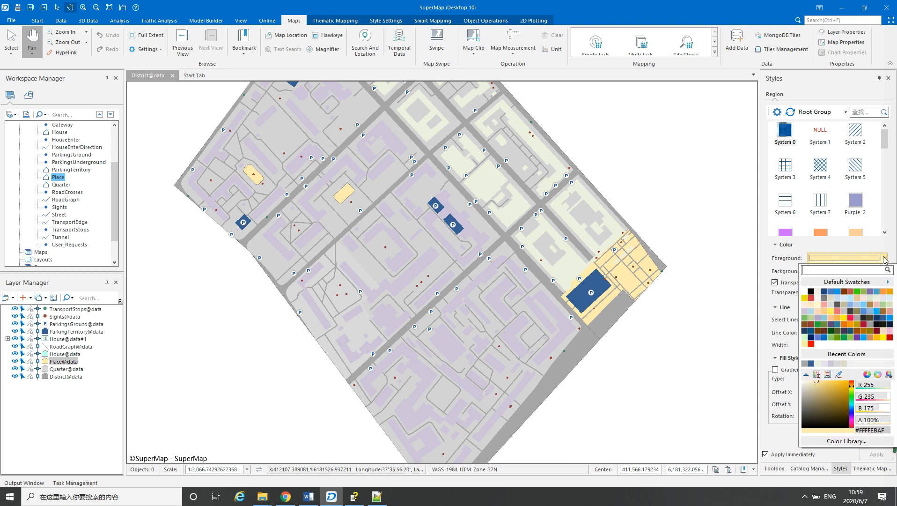
pyautogui.click(845, 341)
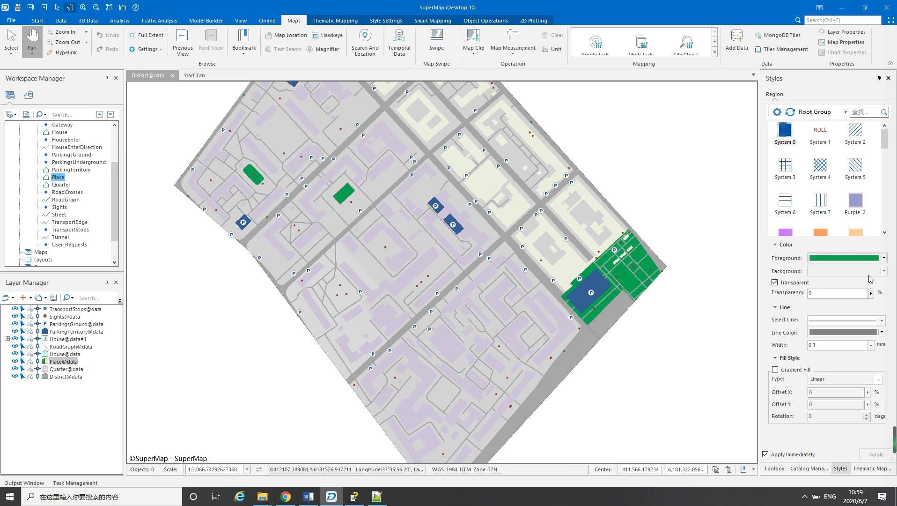
pyautogui.click(884, 258)
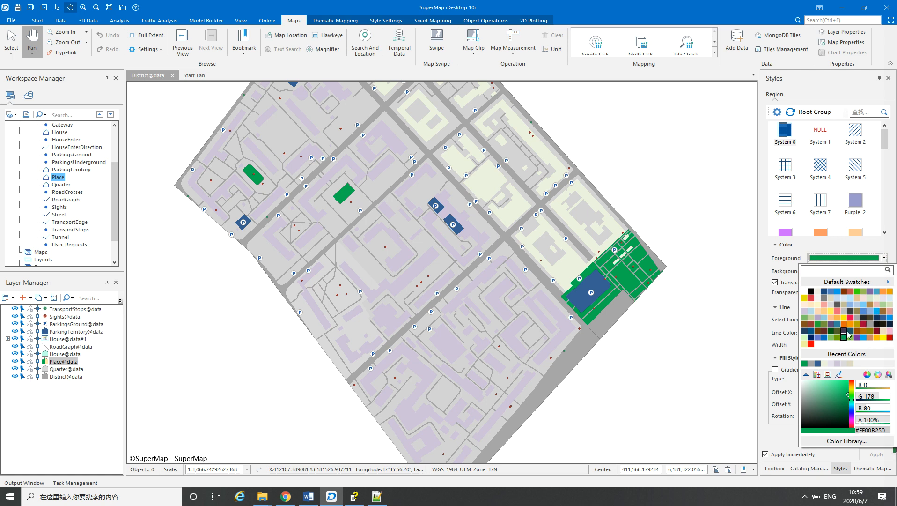
pyautogui.click(817, 325)
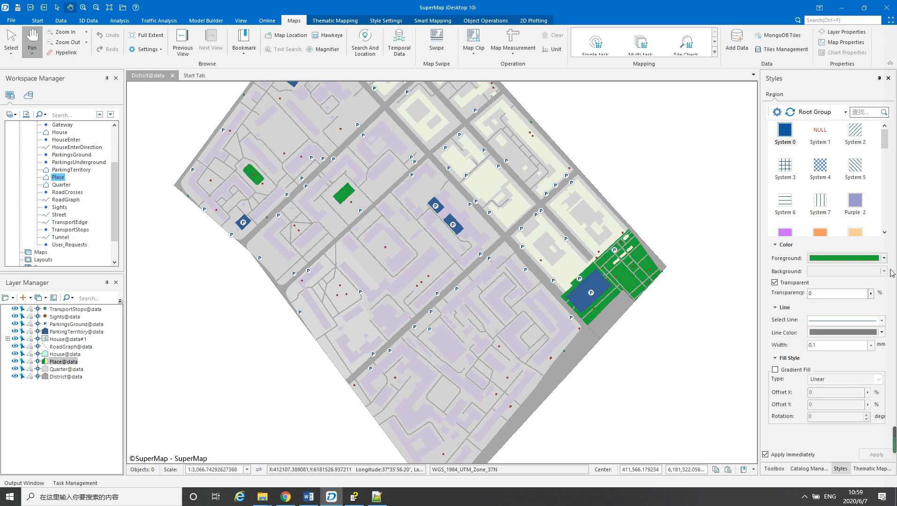
pyautogui.click(884, 258)
pyautogui.click(806, 322)
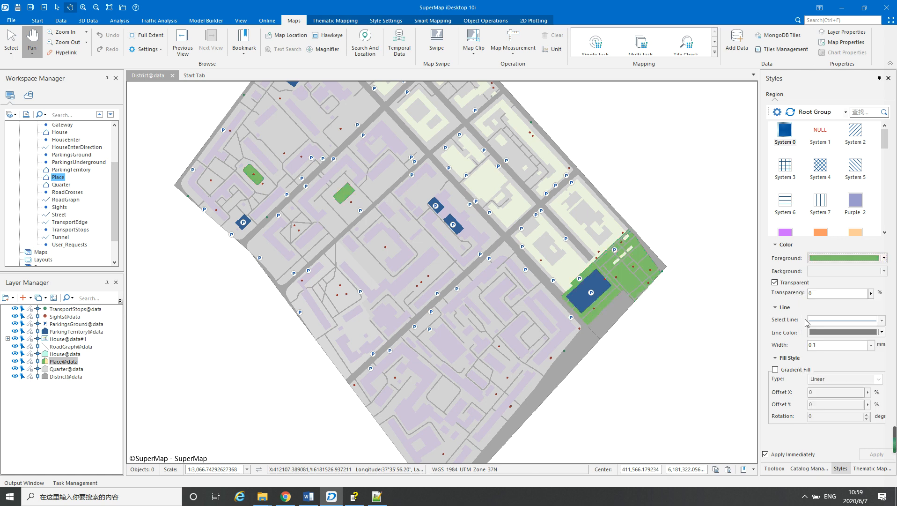
# Try the yellowish greens RGB 146, 208, 80 and RGB 155, 187, 89 as the Place layer's fill
pyautogui.click(883, 258)
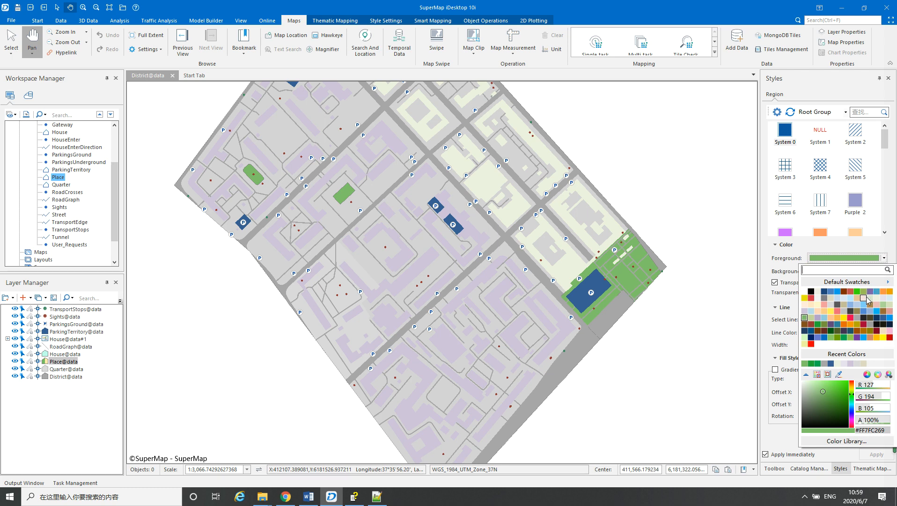
pyautogui.click(857, 324)
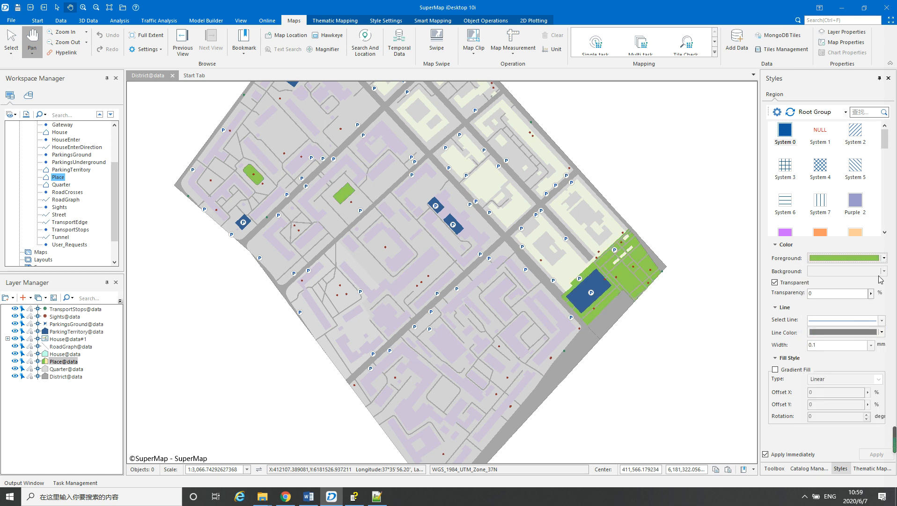
pyautogui.click(884, 258)
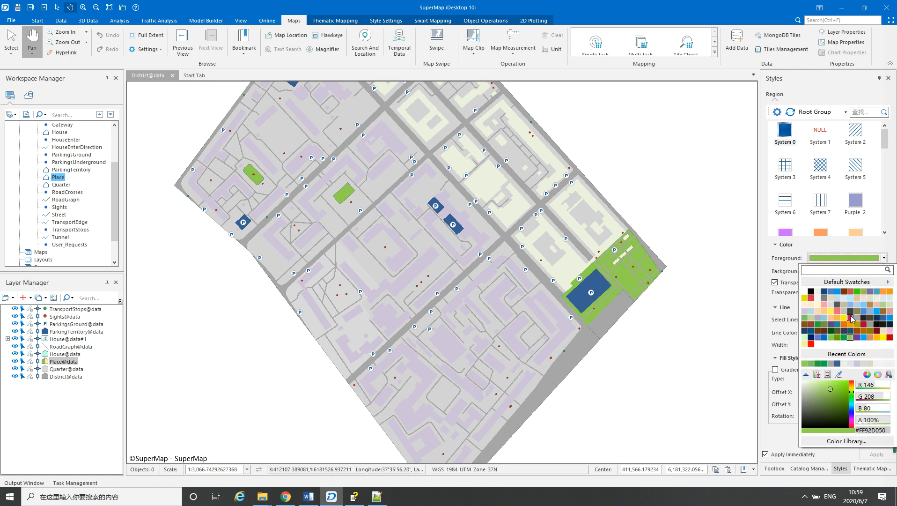
pyautogui.click(863, 291)
# Set both the fill and the line color of the Place layer to green RGB 35, 173, 57
pyautogui.click(884, 258)
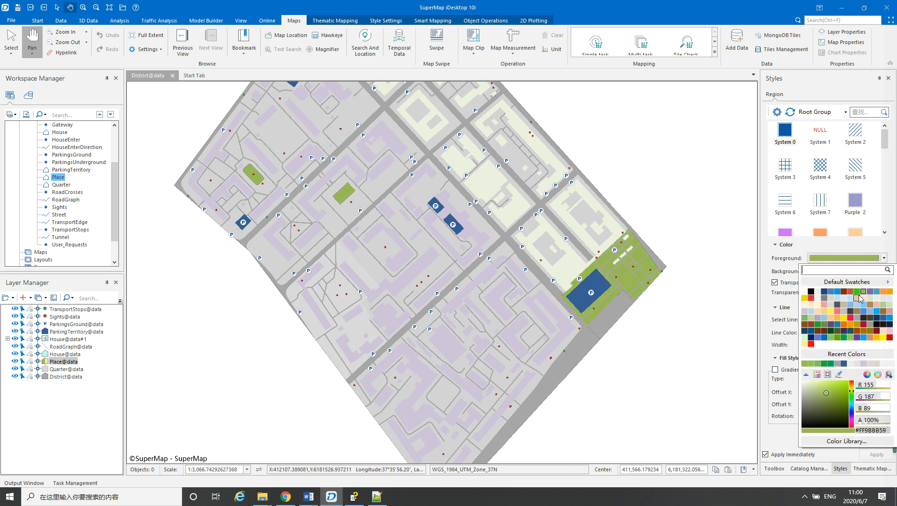
pyautogui.click(818, 324)
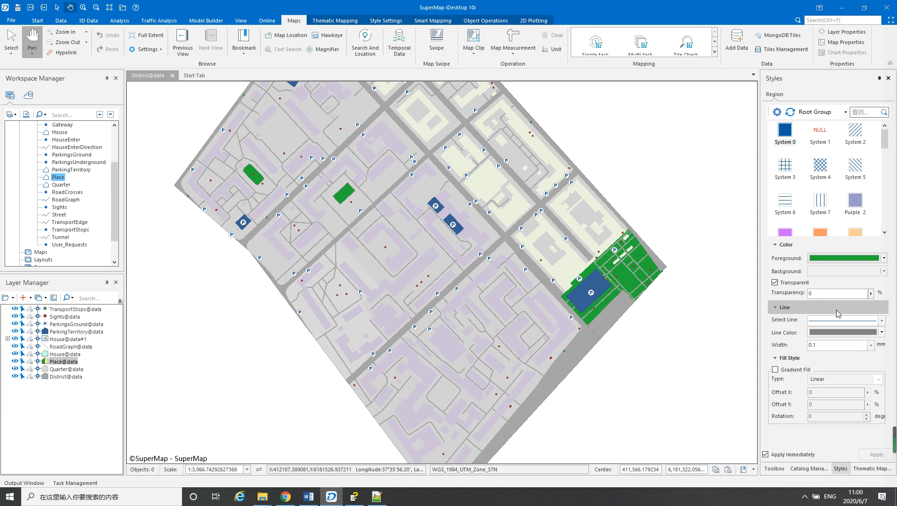
pyautogui.click(882, 332)
pyautogui.click(817, 363)
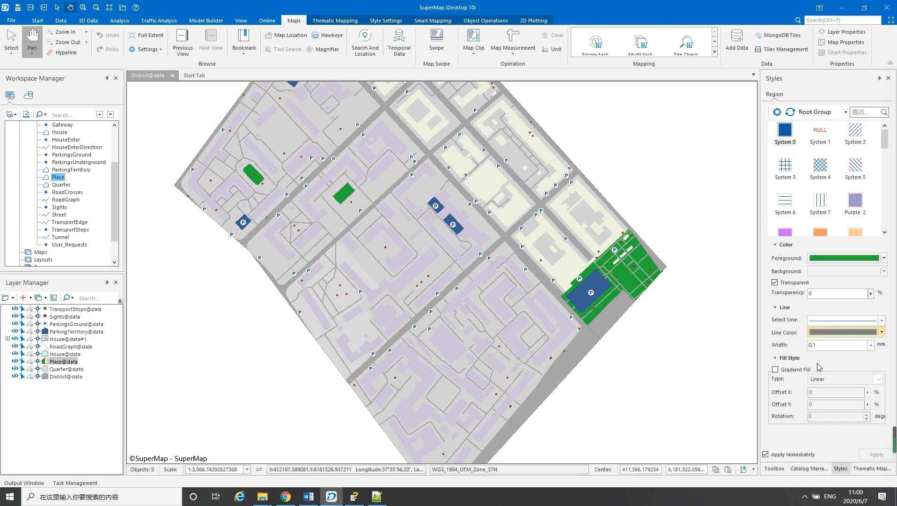
pyautogui.moveTo(667, 244)
pyautogui.mouseDown()
pyautogui.moveTo(668, 227)
pyautogui.moveTo(669, 242)
pyautogui.mouseUp()
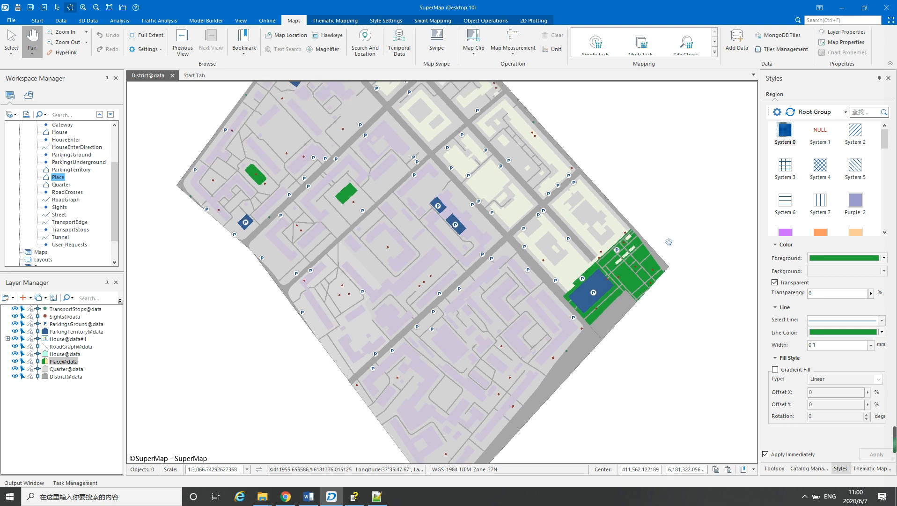
# Set both the fill and the line color of the Place layer to soft green RGB 127, 194, 105
pyautogui.click(884, 258)
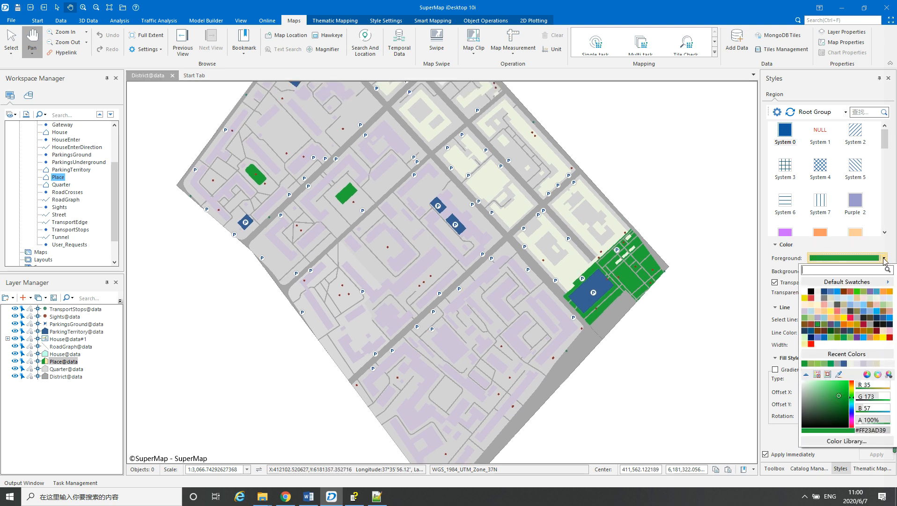
pyautogui.click(805, 318)
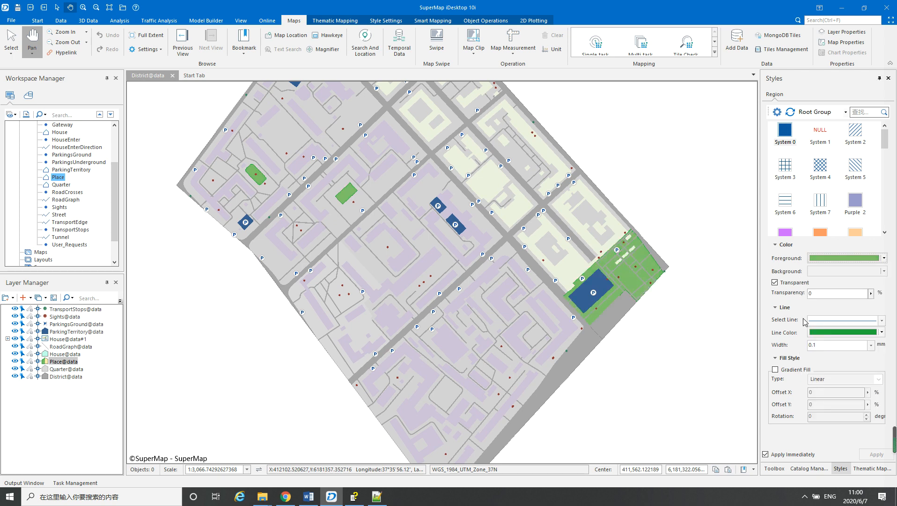
pyautogui.click(882, 332)
pyautogui.click(804, 359)
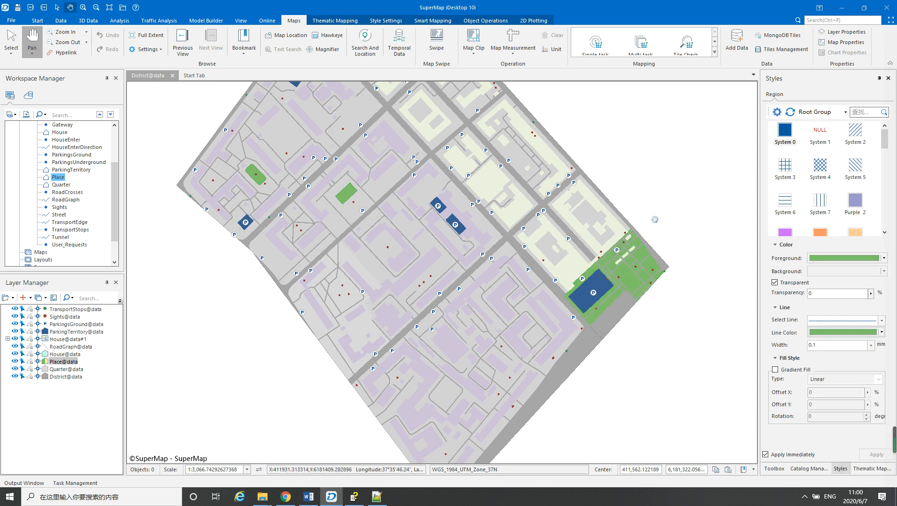
pyautogui.moveTo(655, 200); pyautogui.dragTo(655, 248)
pyautogui.moveTo(552, 262); pyautogui.dragTo(569, 234)
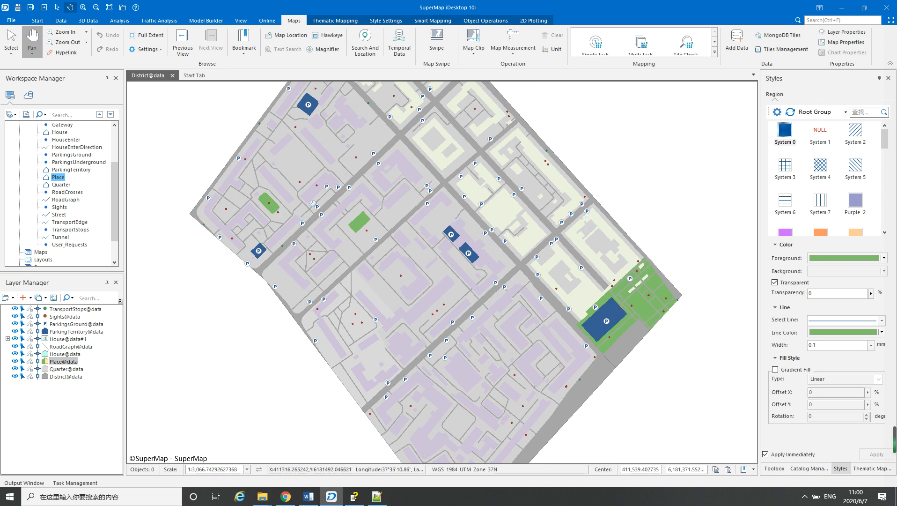
pyautogui.click(59, 340)
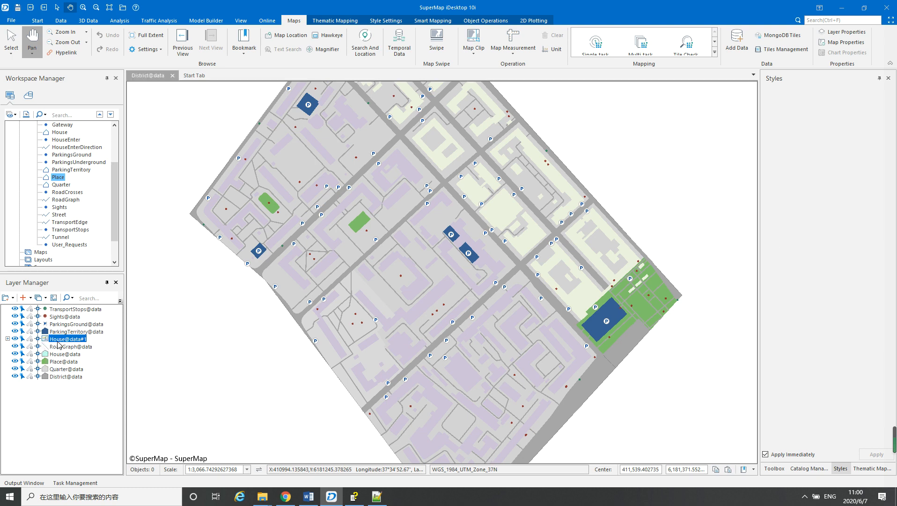
pyautogui.click(874, 469)
pyautogui.click(800, 190)
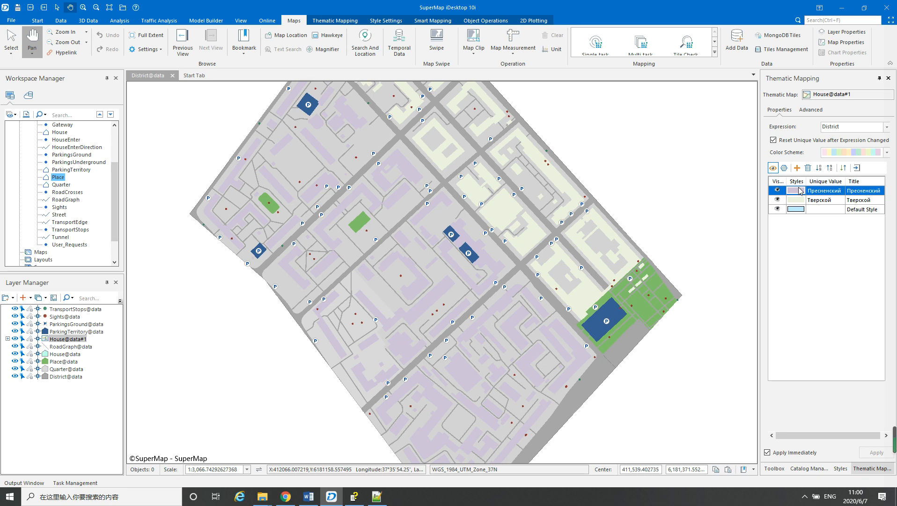
# Change the Quarter layer's fill to a very light gray and set its transparency to 0%
pyautogui.click(57, 370)
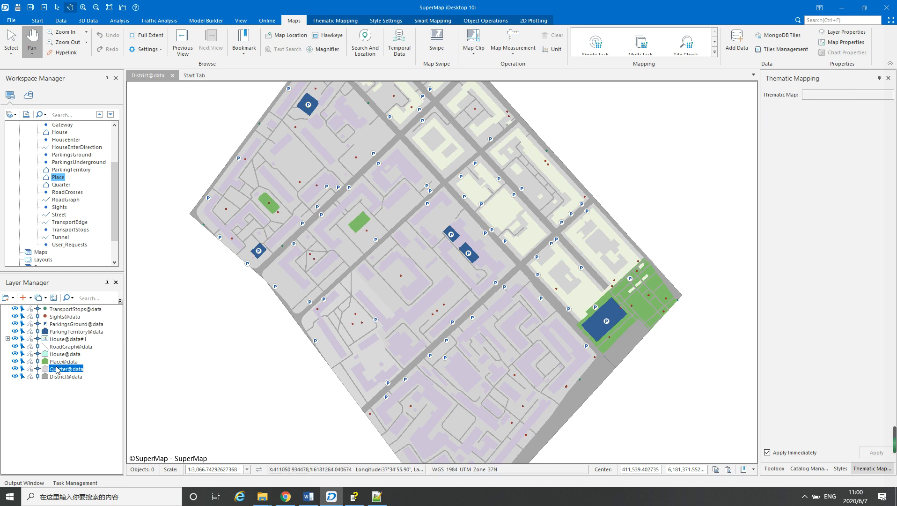
pyautogui.click(841, 468)
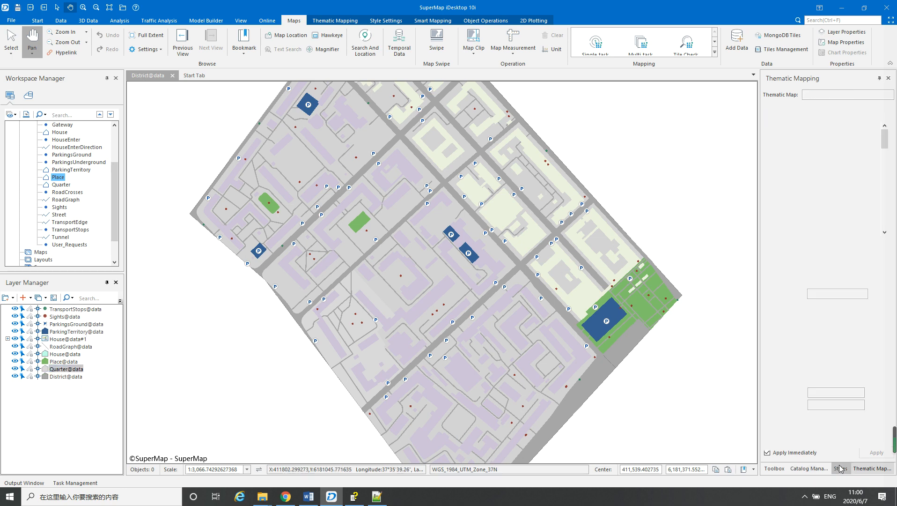
pyautogui.click(883, 258)
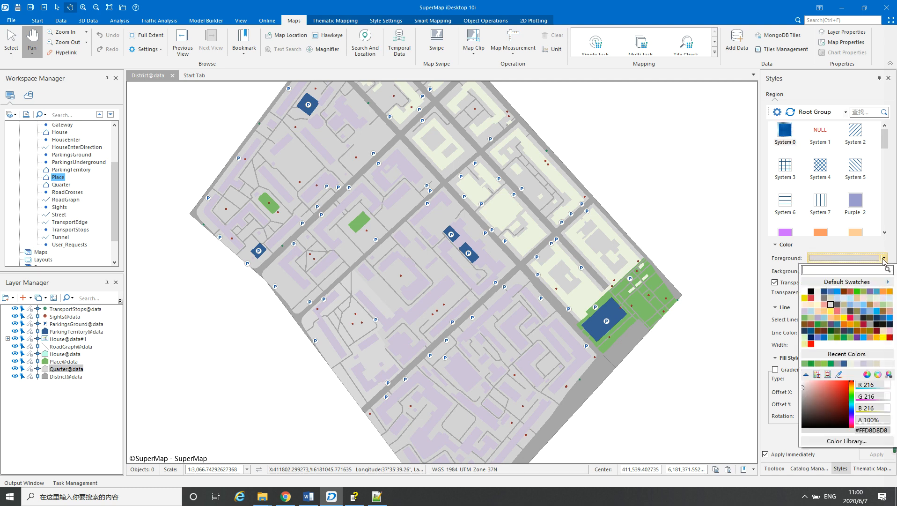
pyautogui.click(819, 303)
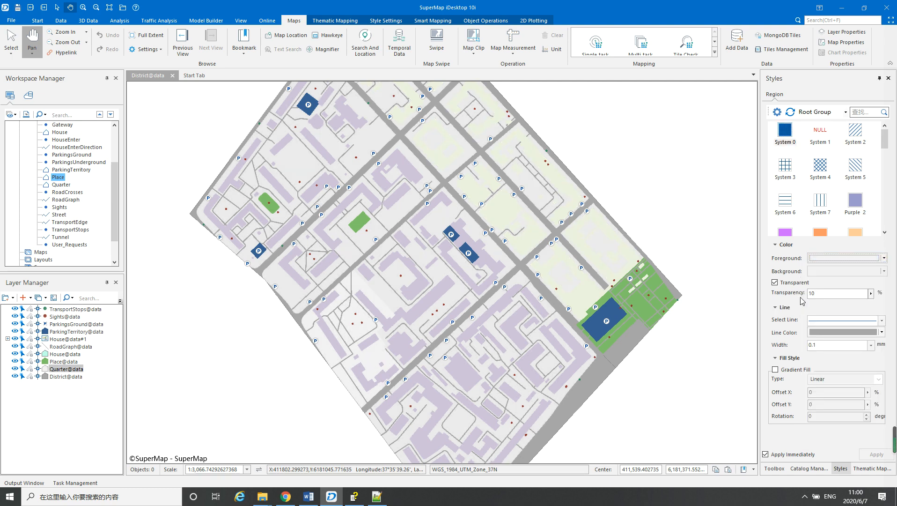
pyautogui.click(817, 293)
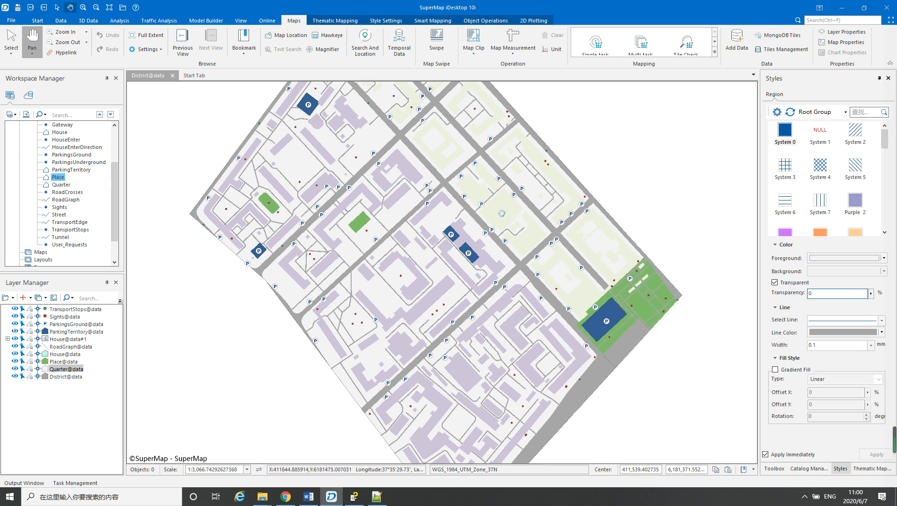
# Change the fill of the Тверской value in the House@data#1 thematic map to light blue RGB 198, 217, 240
pyautogui.click(65, 339)
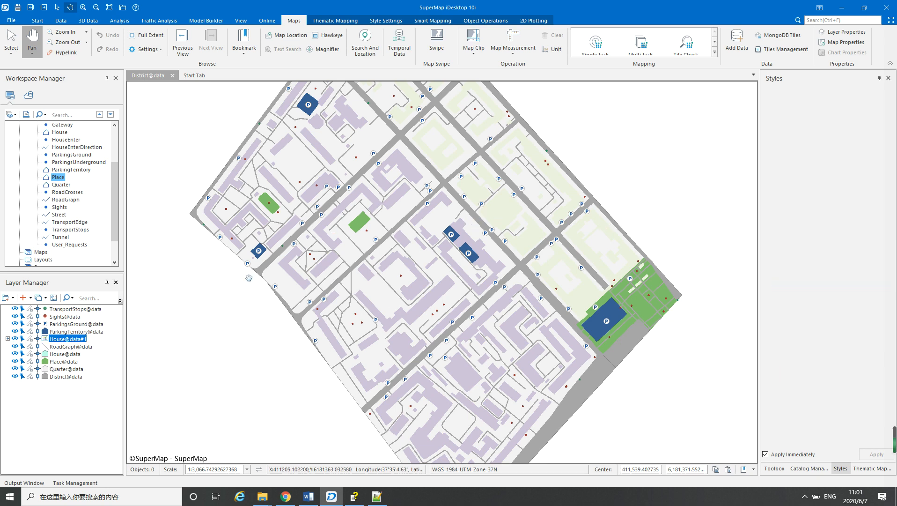
pyautogui.click(872, 468)
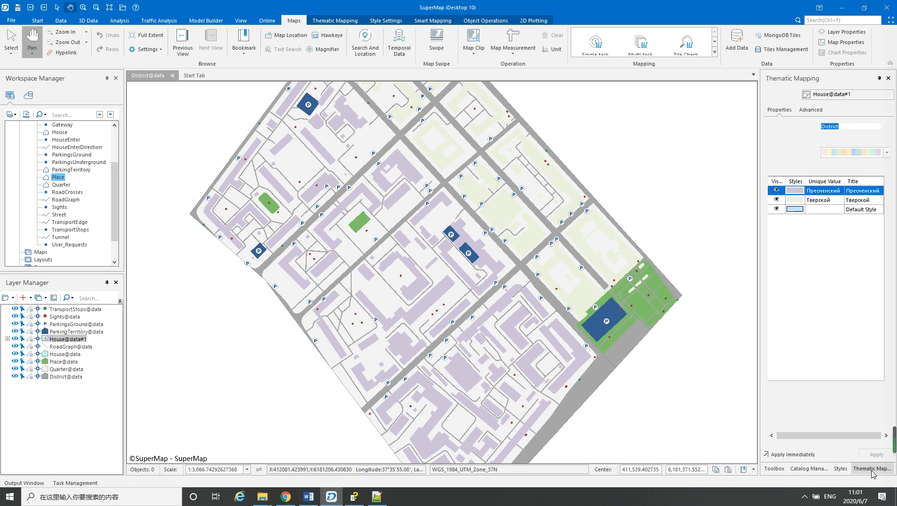
pyautogui.click(799, 202)
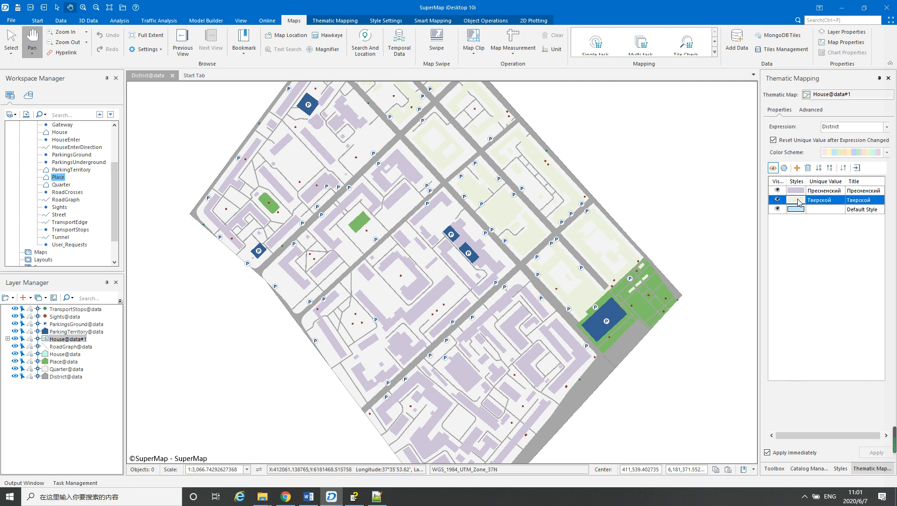
pyautogui.rightClick(799, 201)
pyautogui.click(820, 205)
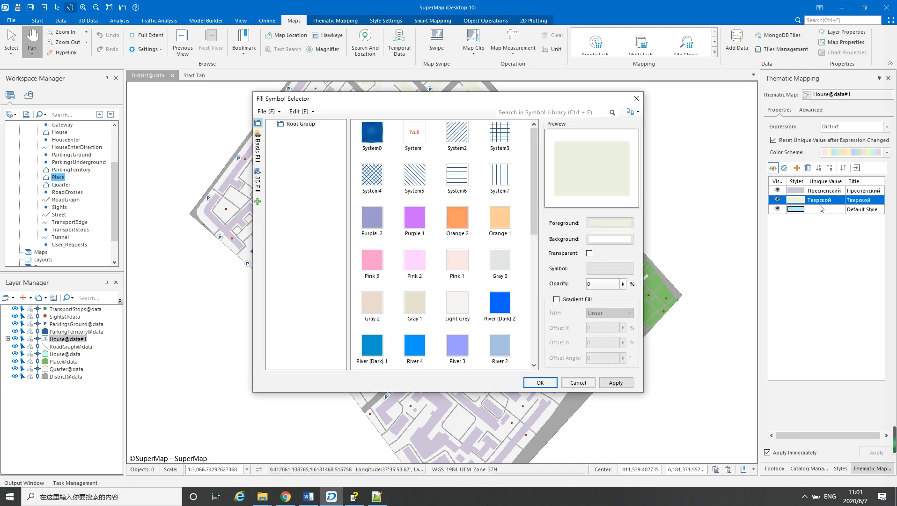
pyautogui.click(620, 224)
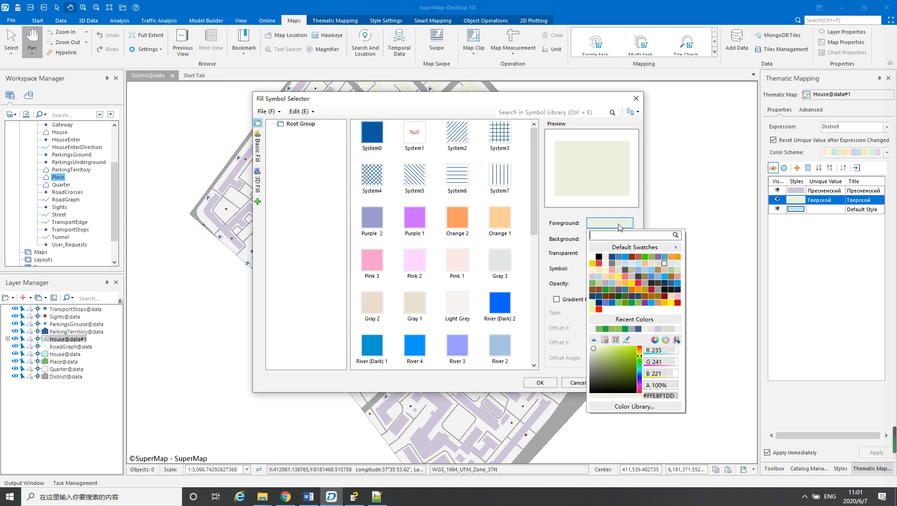
pyautogui.click(628, 265)
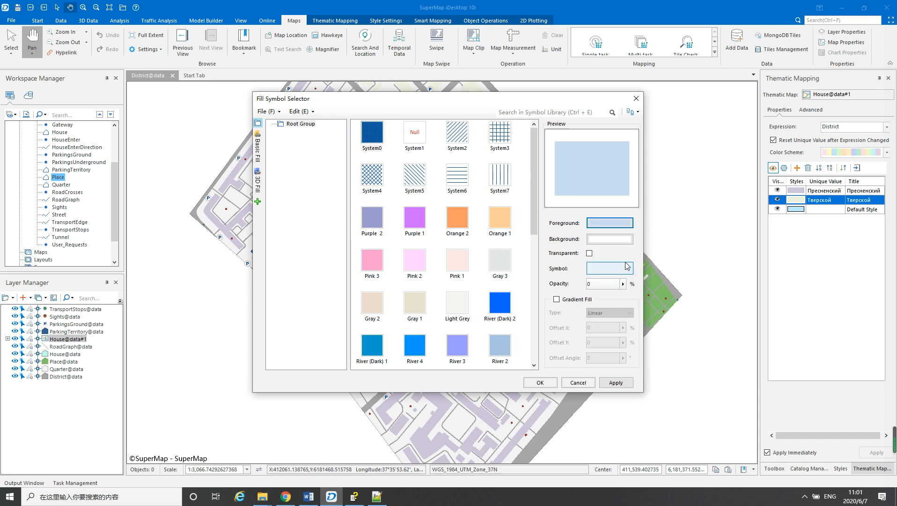
pyautogui.click(540, 383)
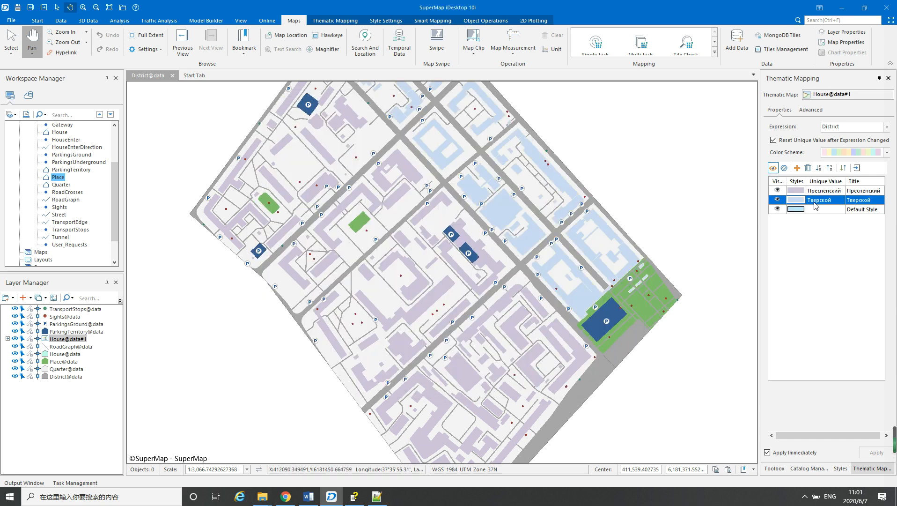
# Change the fill of the Тверской value in the House@data#1 thematic map to tan RGB 196, 189, 151
pyautogui.rightClick(794, 200)
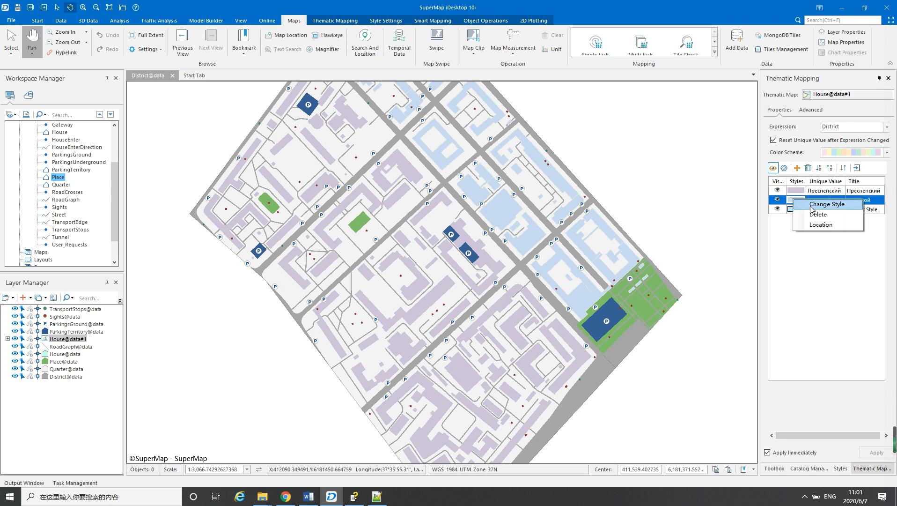
pyautogui.click(814, 207)
pyautogui.click(597, 227)
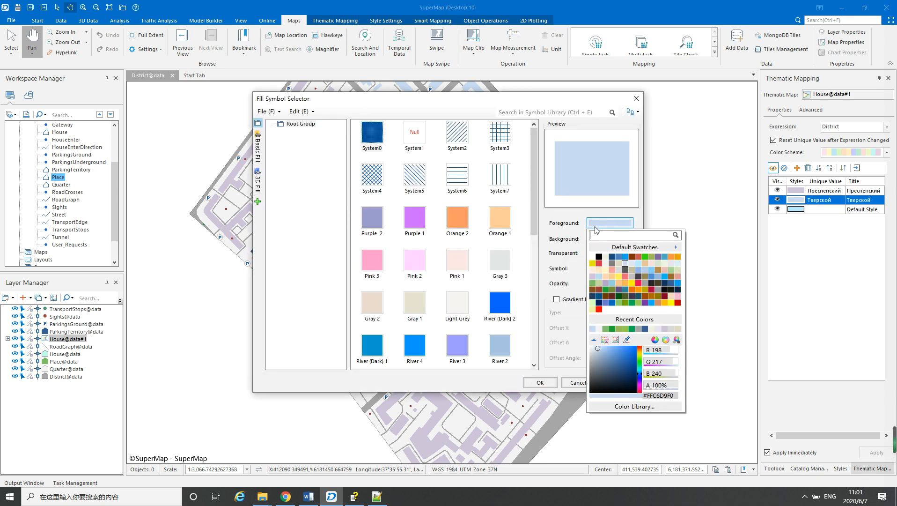
pyautogui.click(631, 271)
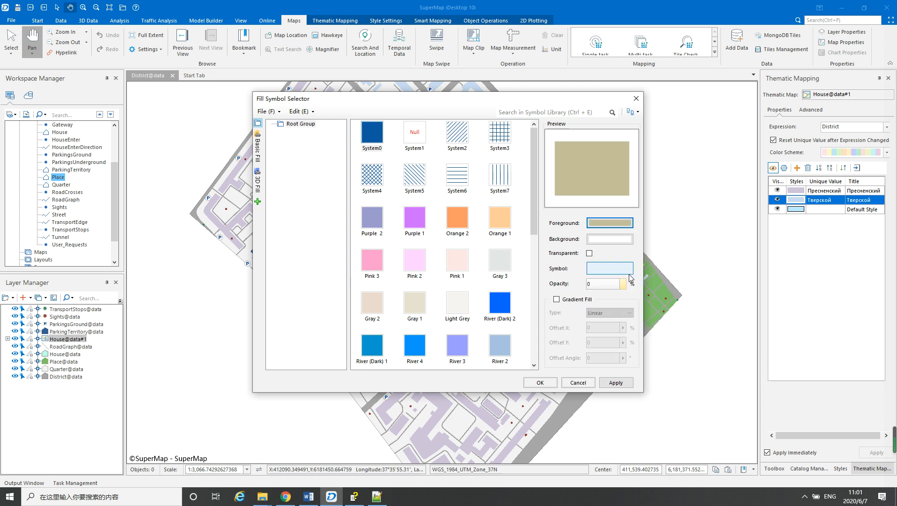
pyautogui.click(541, 383)
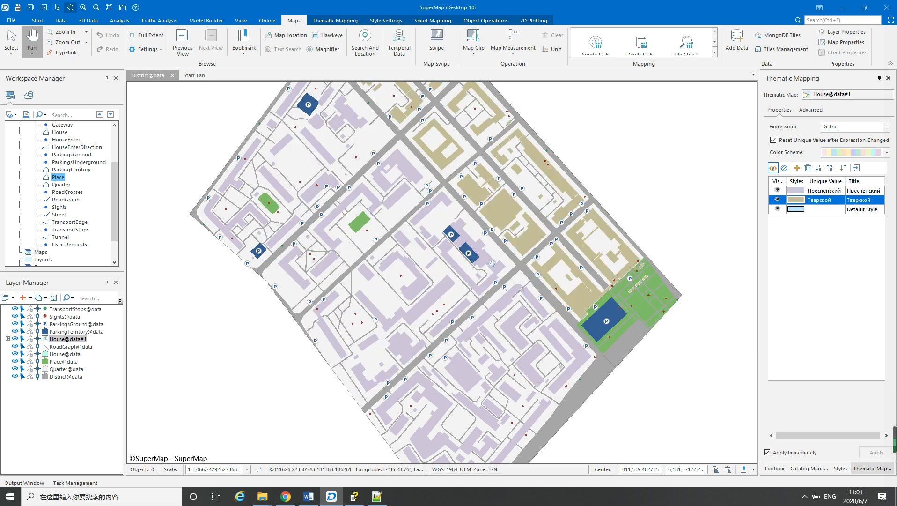
pyautogui.moveTo(492, 263); pyautogui.dragTo(529, 303)
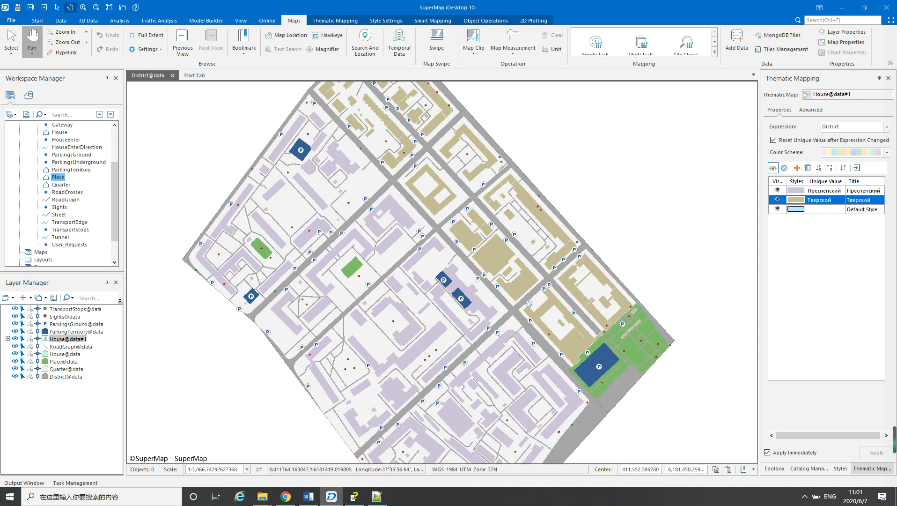
# Lighten the fill of the Тверской value in the House@data#1 thematic map to a pale beige
pyautogui.rightClick(800, 204)
pyautogui.click(826, 208)
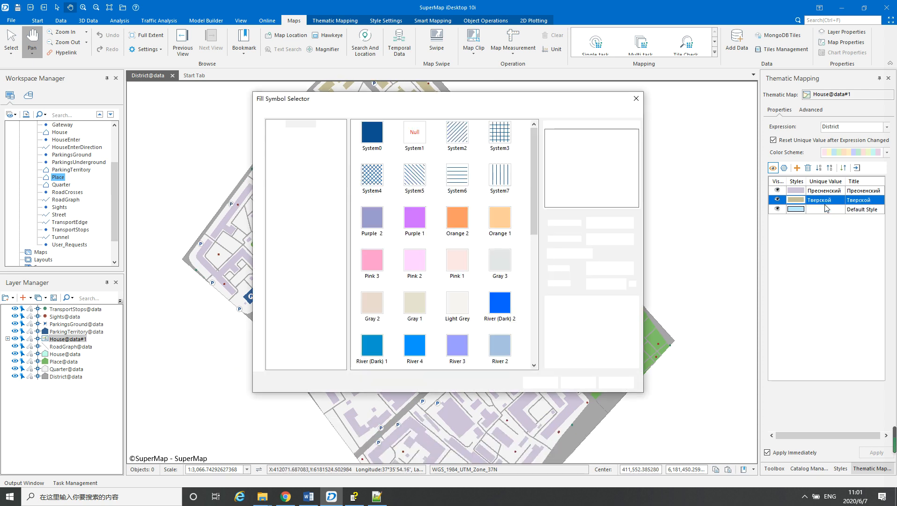
pyautogui.click(623, 223)
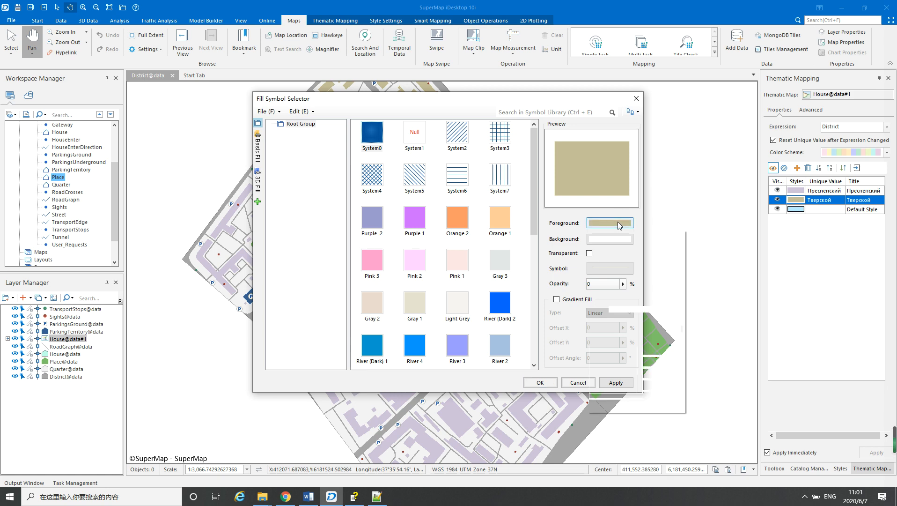
pyautogui.click(619, 263)
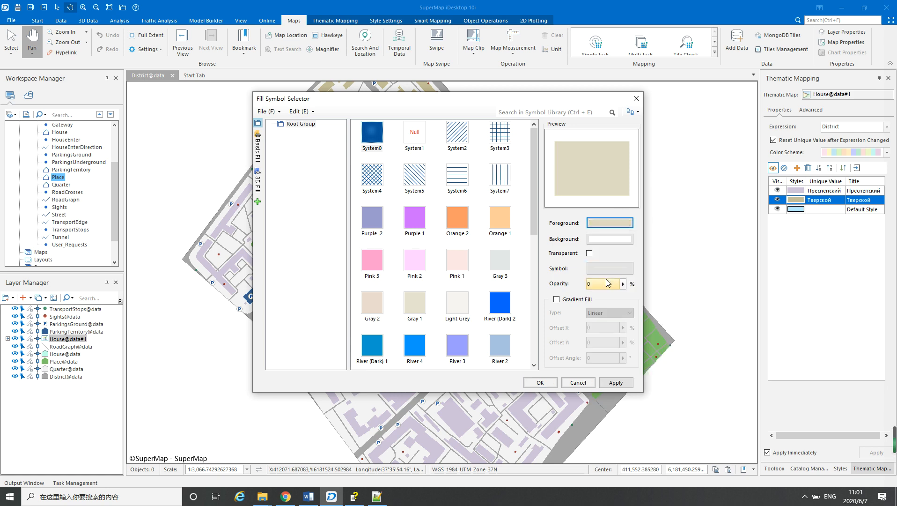
pyautogui.click(548, 383)
pyautogui.moveTo(530, 333); pyautogui.dragTo(539, 291)
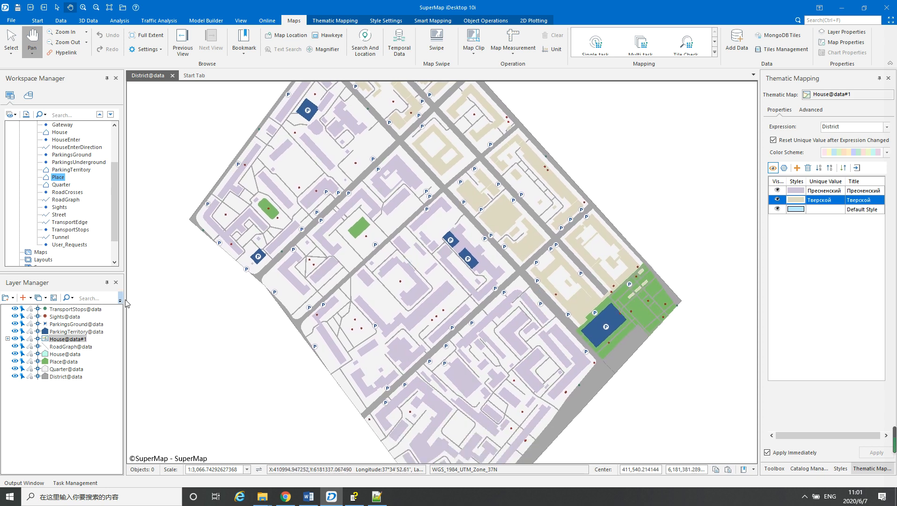
# Style the Sights layer with the green tree Park symbol found by searching for "park", and set its width and height to 4 mm
pyautogui.click(59, 317)
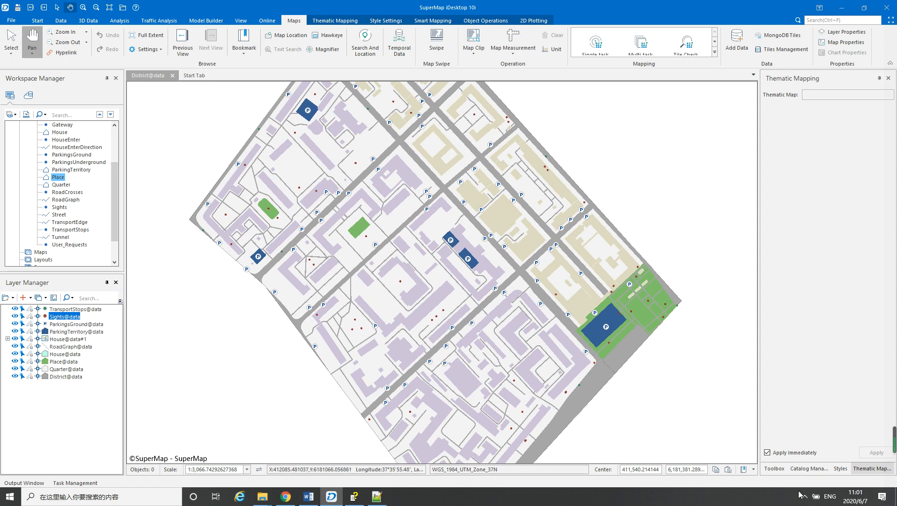
pyautogui.rightClick(62, 318)
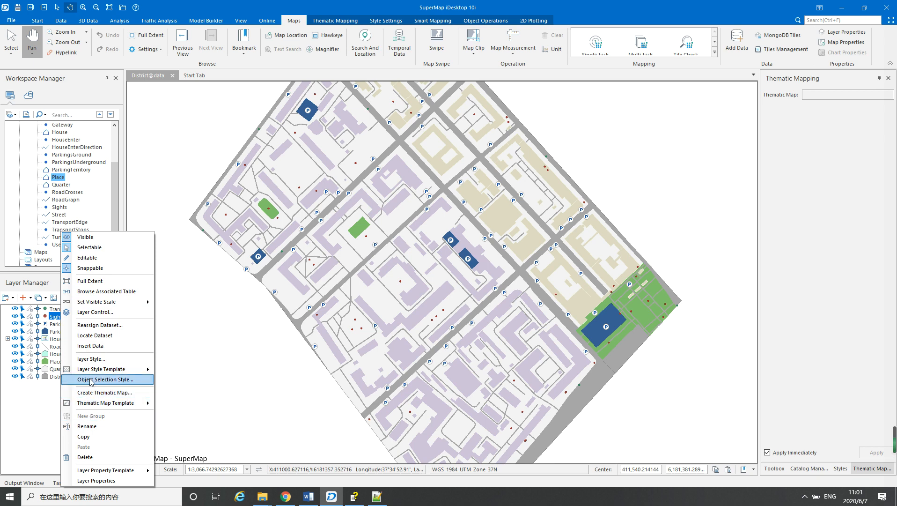
pyautogui.click(93, 359)
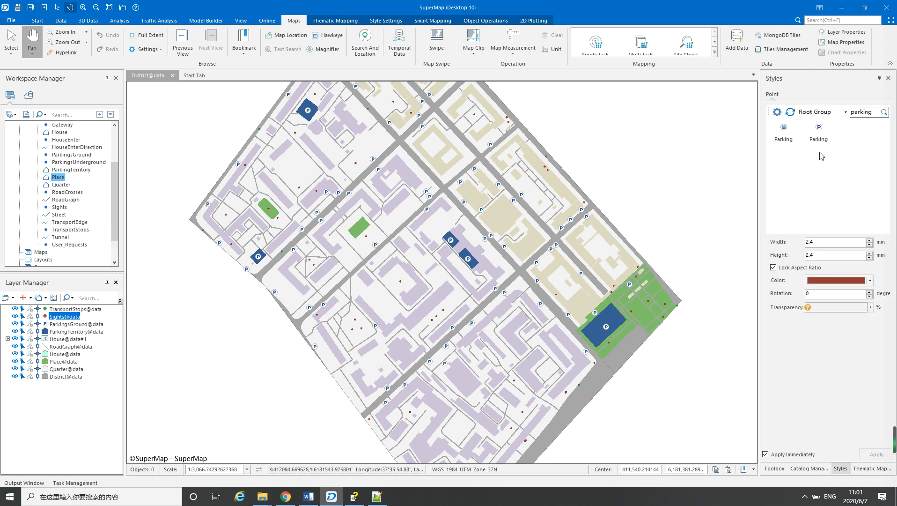
pyautogui.doubleClick(874, 113)
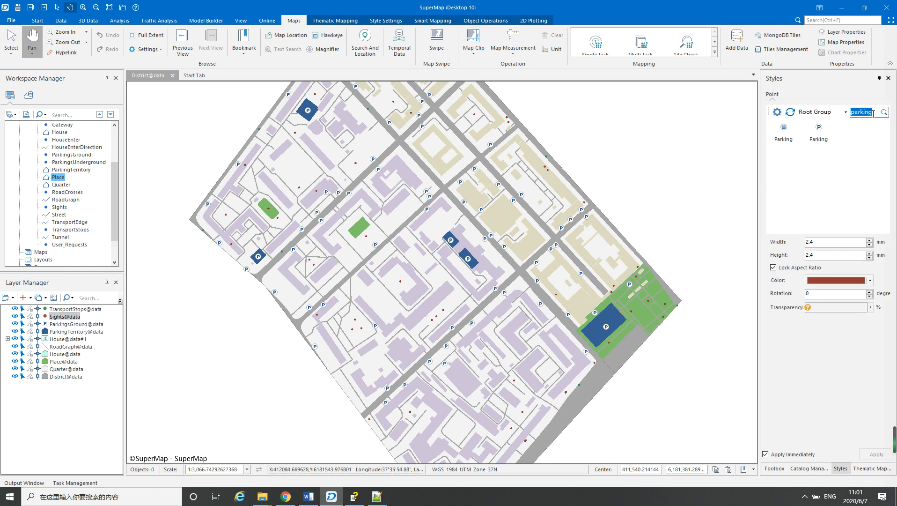
pyautogui.write('park')
pyautogui.press('Return')
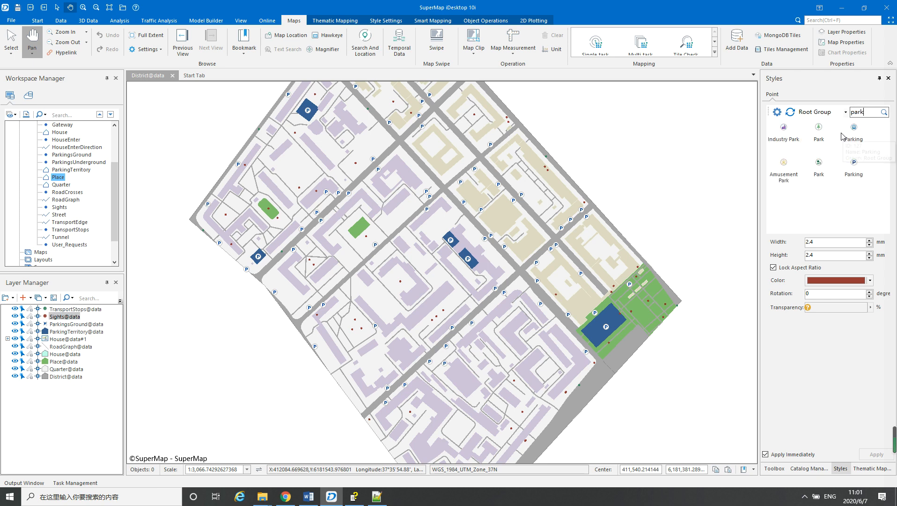
pyautogui.click(818, 130)
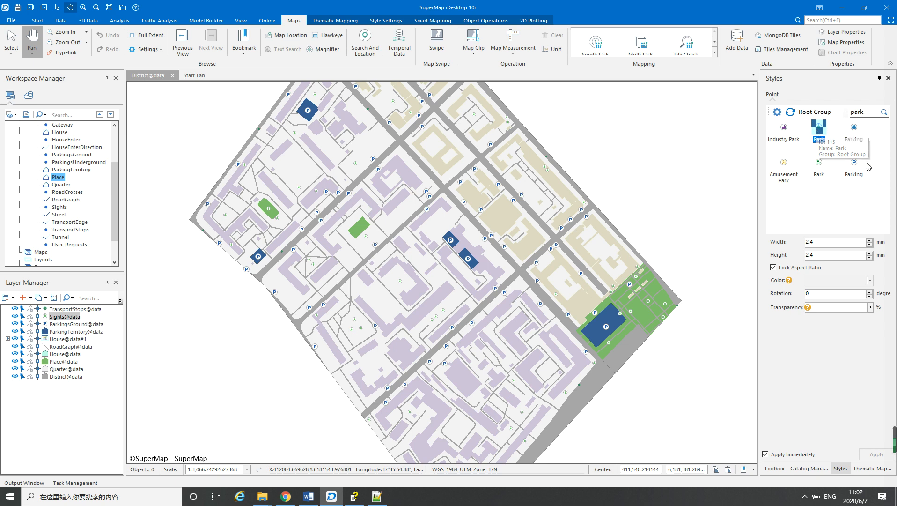
pyautogui.click(826, 243)
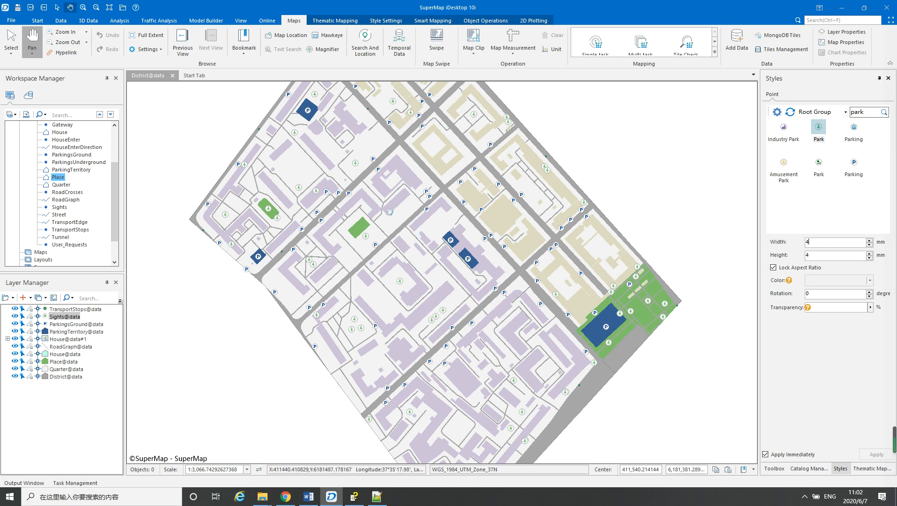
# Style the TransportStops layer with the first Bus Station symbol found by searching for "station", sized 4 mm wide and high
pyautogui.click(65, 309)
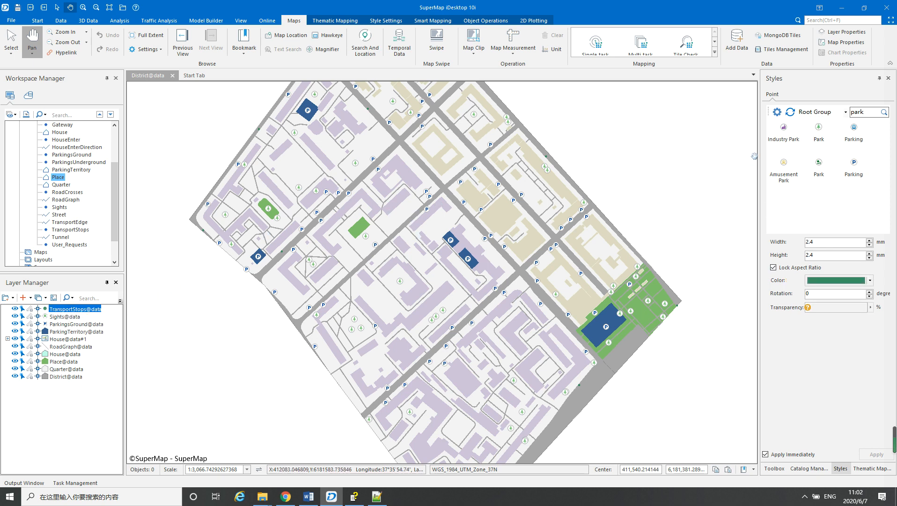
pyautogui.doubleClick(866, 111)
pyautogui.write('station')
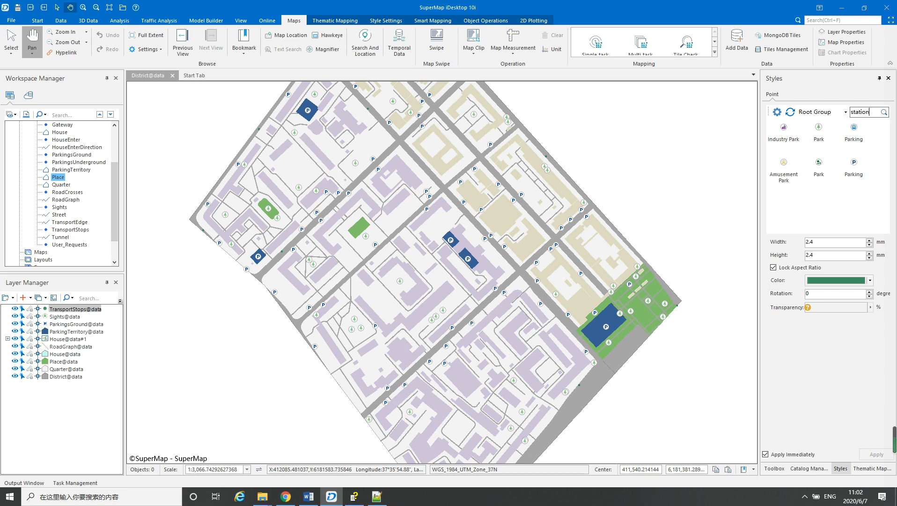
pyautogui.press('Return')
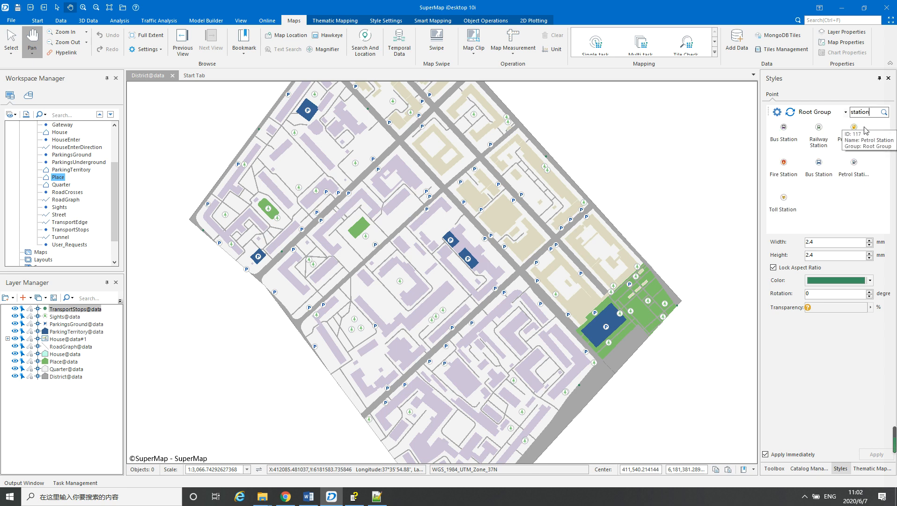
pyautogui.click(787, 132)
pyautogui.click(822, 242)
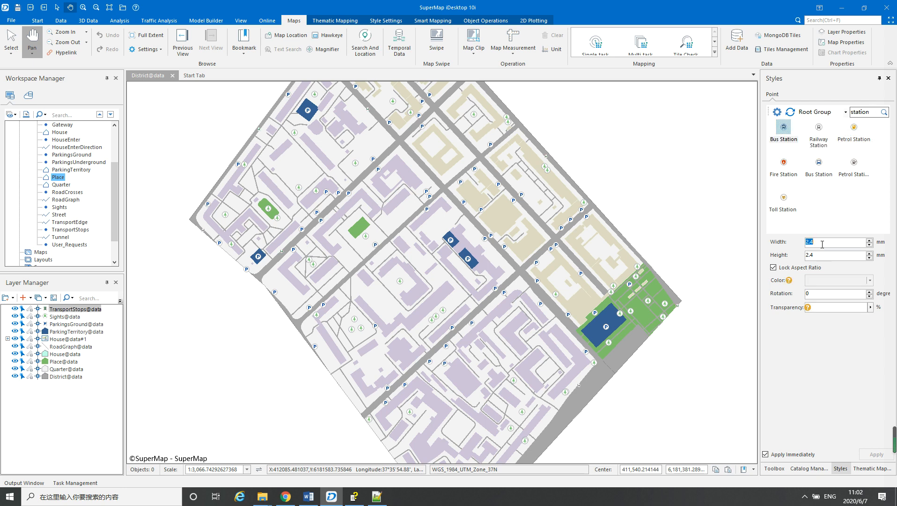
pyautogui.write('4')
pyautogui.moveTo(623, 177); pyautogui.dragTo(628, 193)
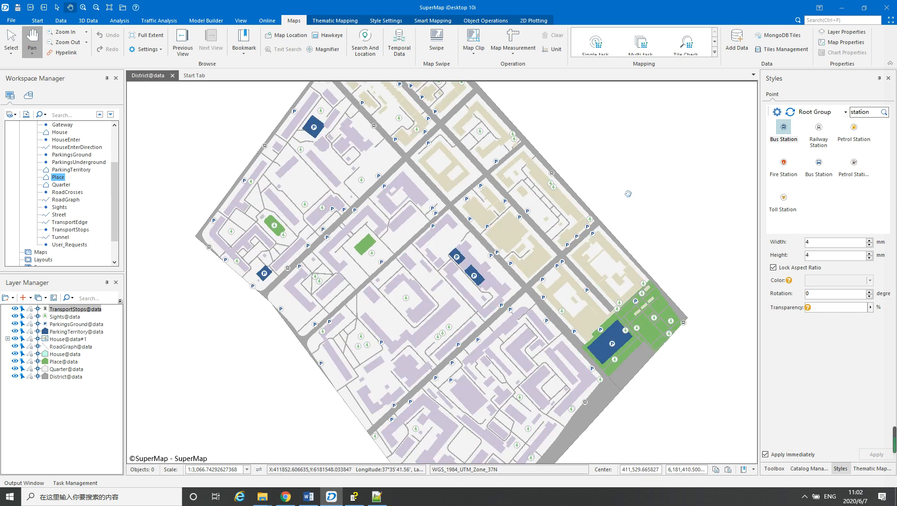
# Hide the plain House@data layer so only the thematic house layer is drawn
pyautogui.click(15, 355)
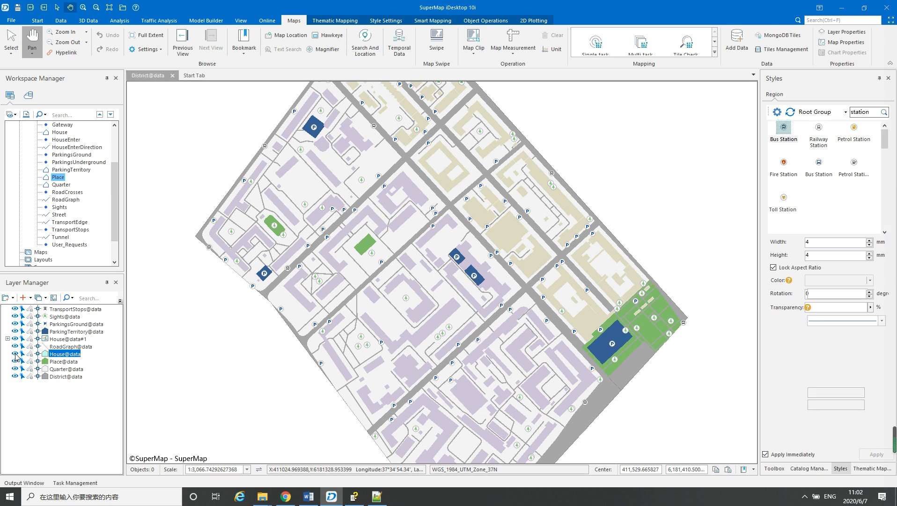
pyautogui.click(15, 354)
pyautogui.moveTo(245, 345); pyautogui.dragTo(234, 322)
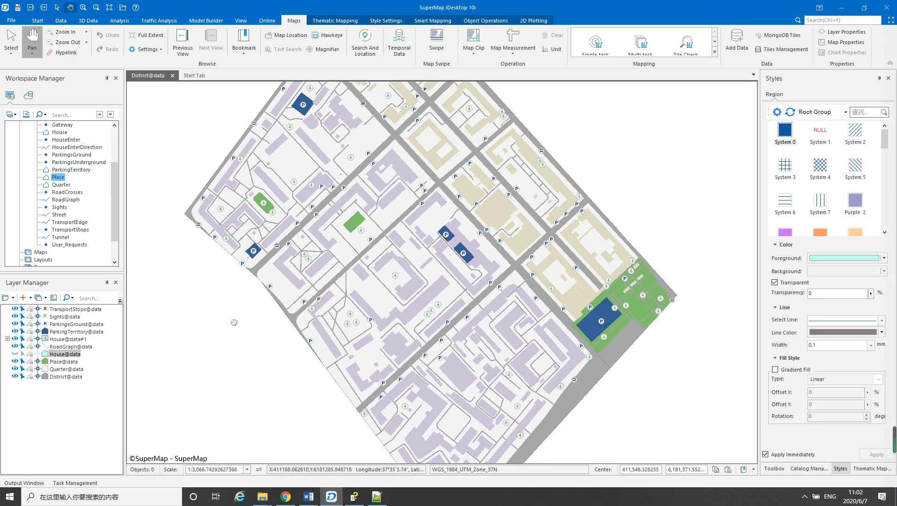
pyautogui.moveTo(245, 352); pyautogui.dragTo(244, 313)
pyautogui.moveTo(456, 250); pyautogui.dragTo(468, 235)
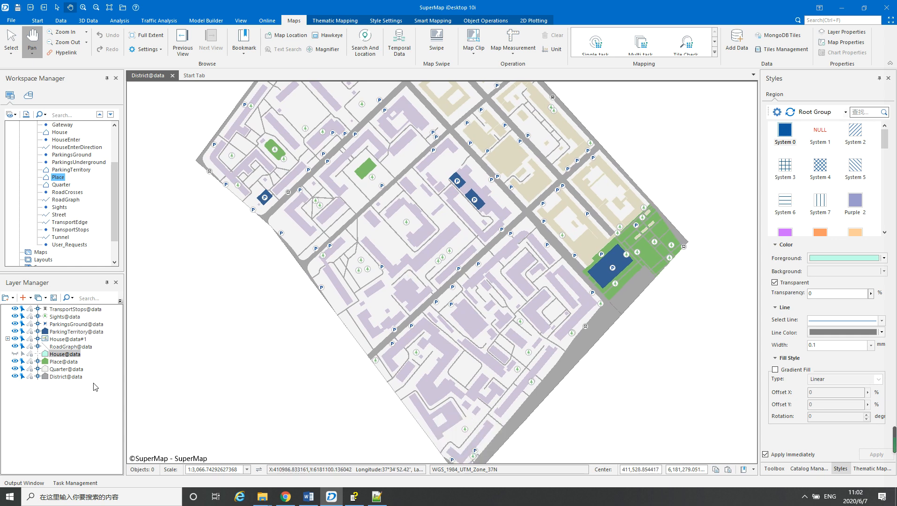
# Match the District layer's line color to its gray fill by sampling the color from the map
pyautogui.click(57, 378)
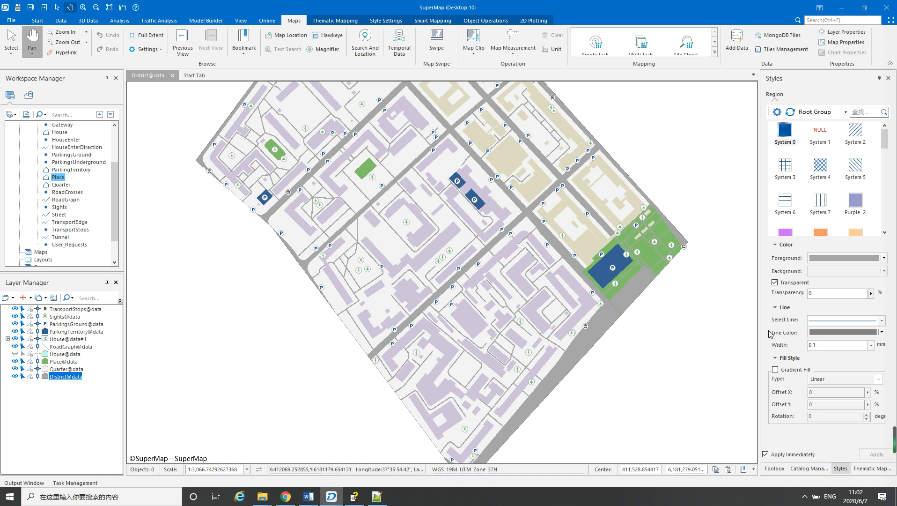
pyautogui.click(881, 333)
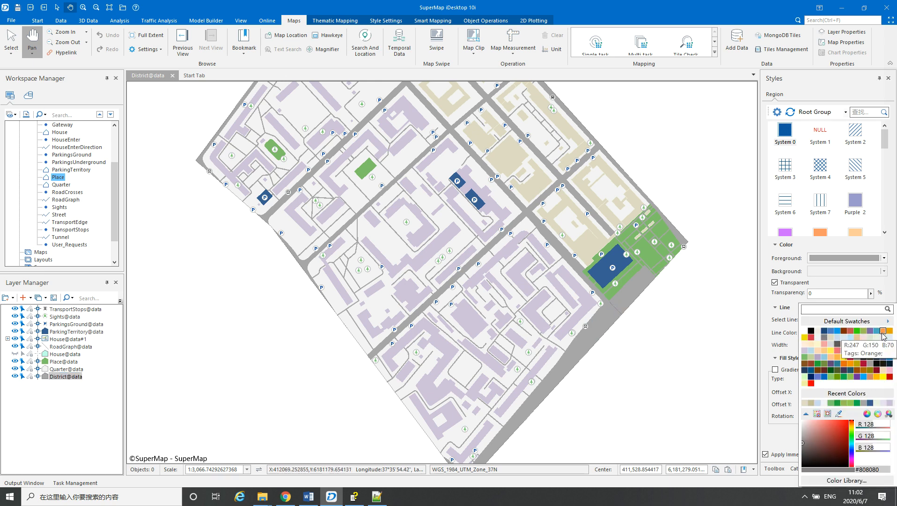
pyautogui.click(840, 413)
pyautogui.click(630, 294)
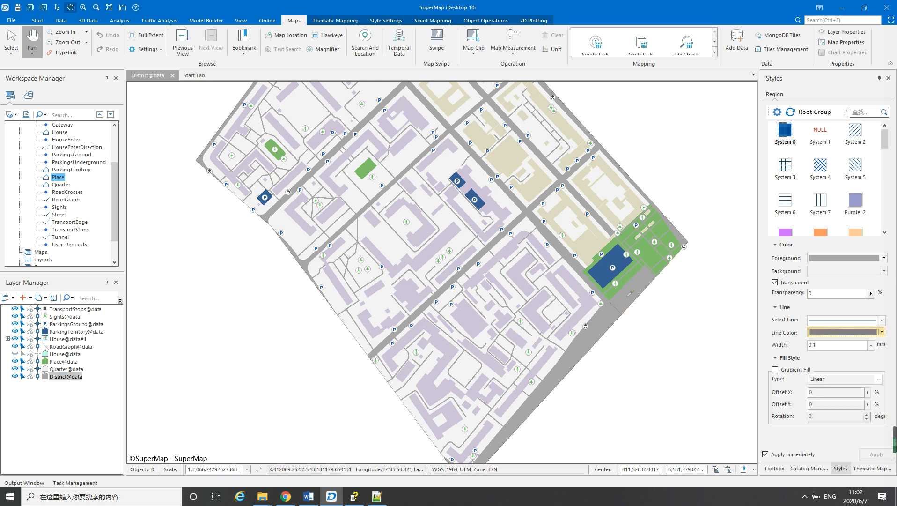
pyautogui.moveTo(630, 295); pyautogui.dragTo(600, 295)
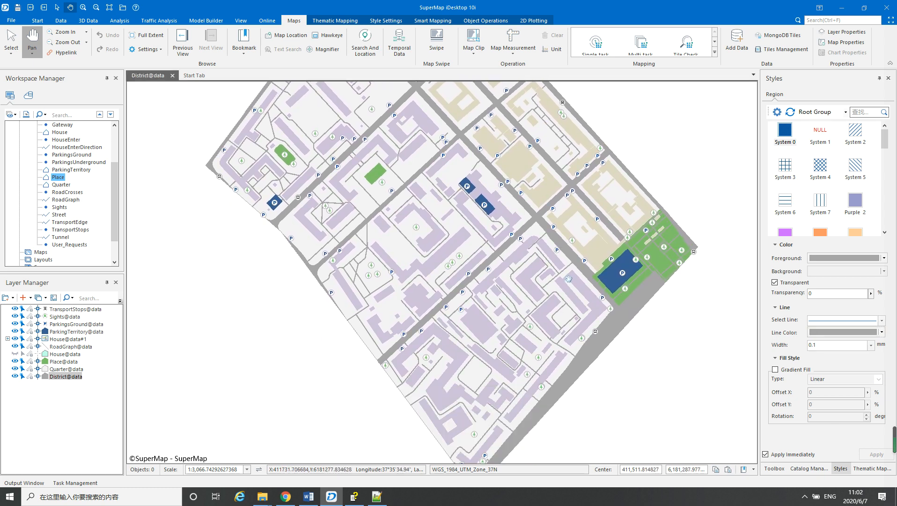
pyautogui.moveTo(547, 256); pyautogui.dragTo(539, 291)
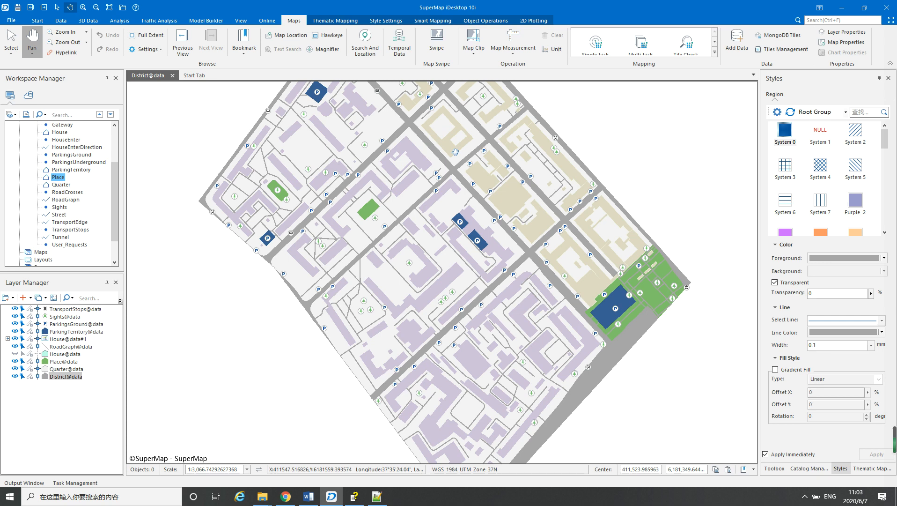
# Save the District@data map under the new name myMap
pyautogui.hotkey('ctrl', 's')
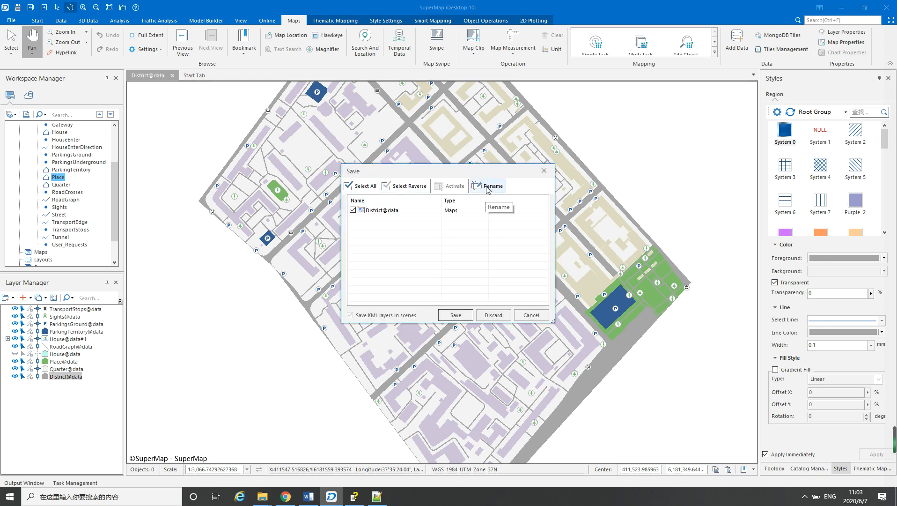
pyautogui.click(400, 210)
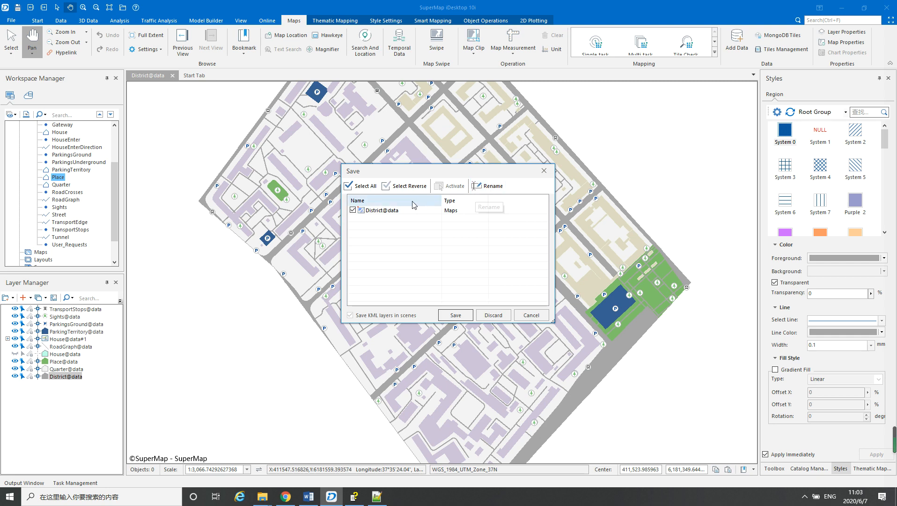
pyautogui.click(487, 186)
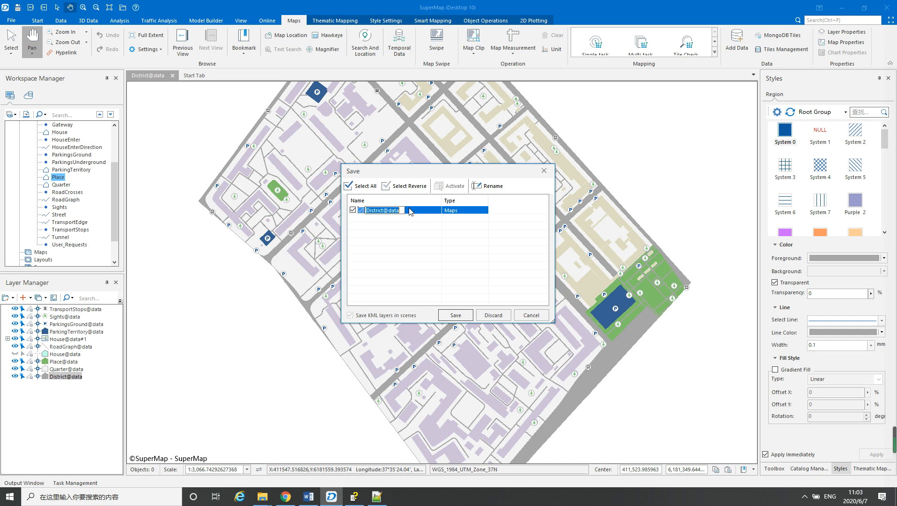
pyautogui.write('myMap')
pyautogui.click(409, 223)
pyautogui.click(456, 315)
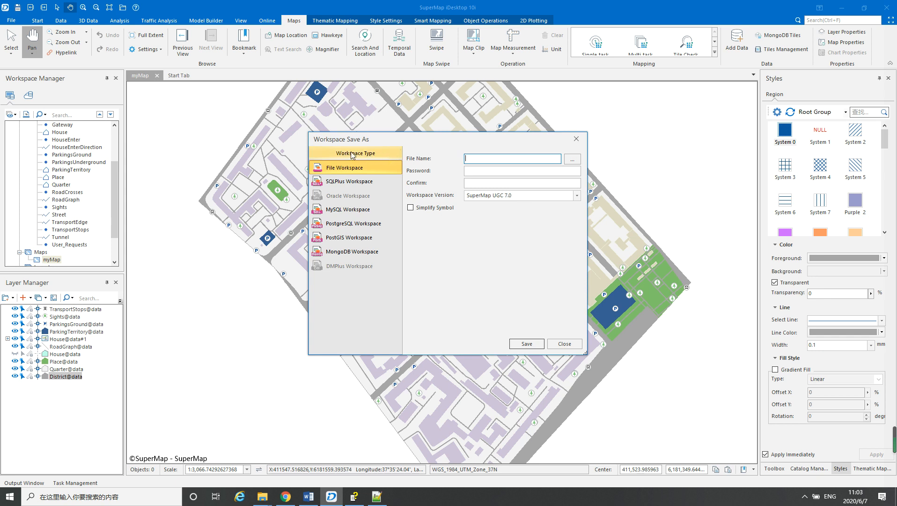
# Save the workspace as a file workspace named mapWorkspace in the MyMap folder, without a password
pyautogui.click(575, 162)
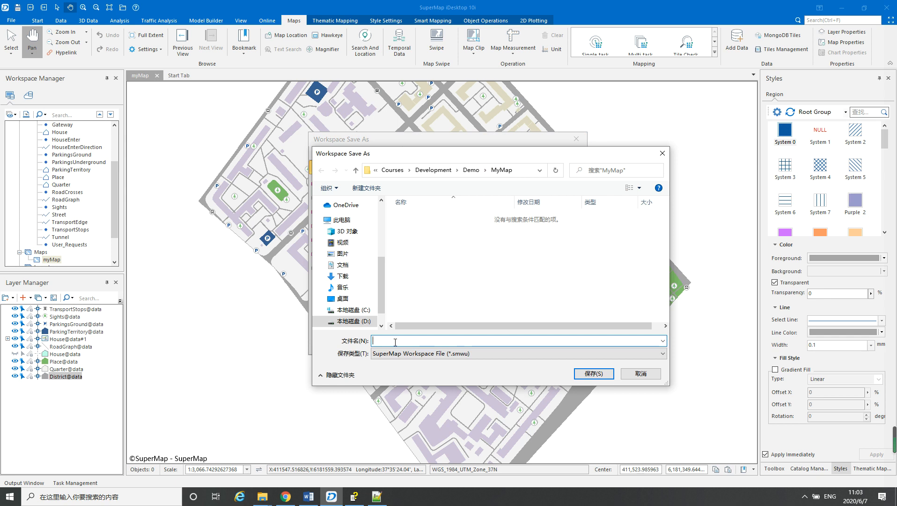
pyautogui.write('mapWorkspace')
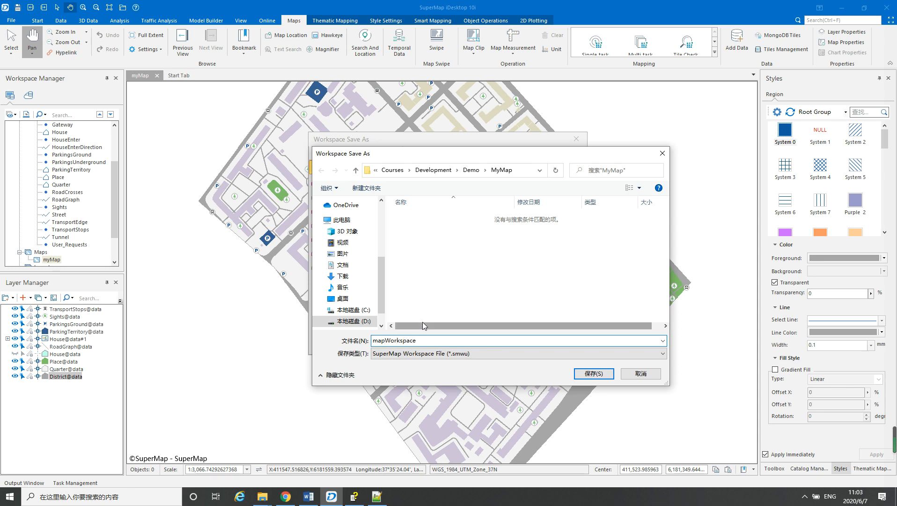
pyautogui.click(591, 374)
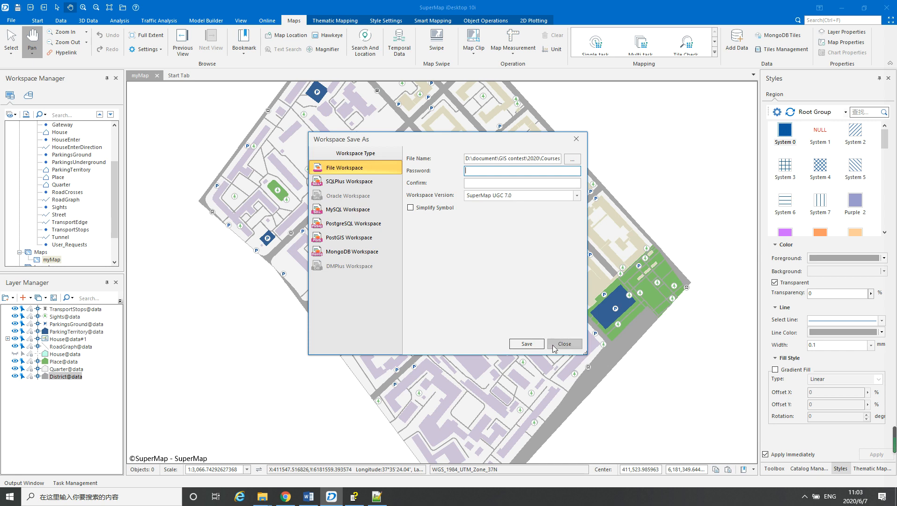
pyautogui.click(525, 345)
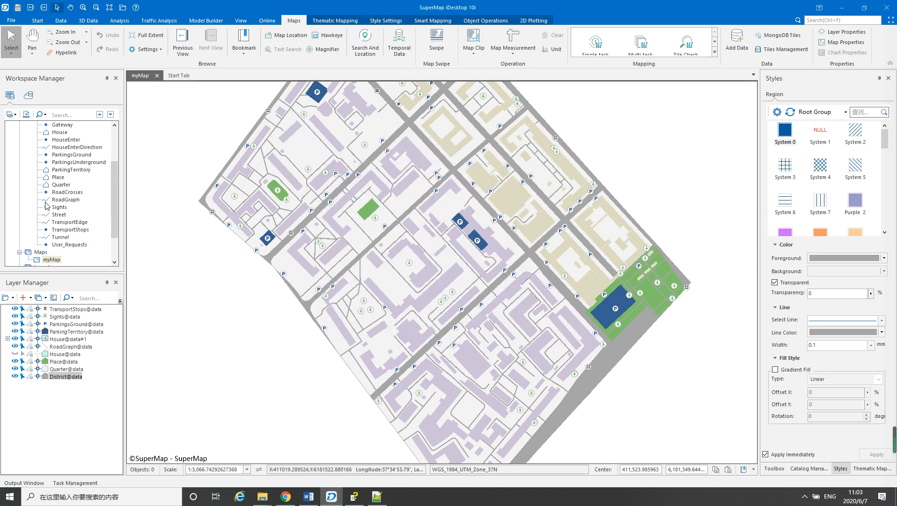
# Show only the data datasource under the workspace's Datasources, with its datasets collapsed, and close the myMap window
pyautogui.click(20, 133)
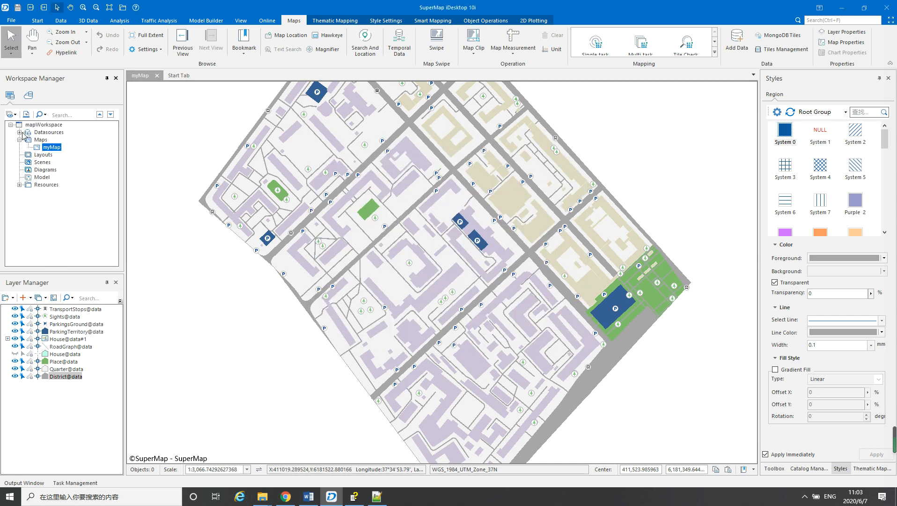
pyautogui.click(19, 132)
pyautogui.click(28, 140)
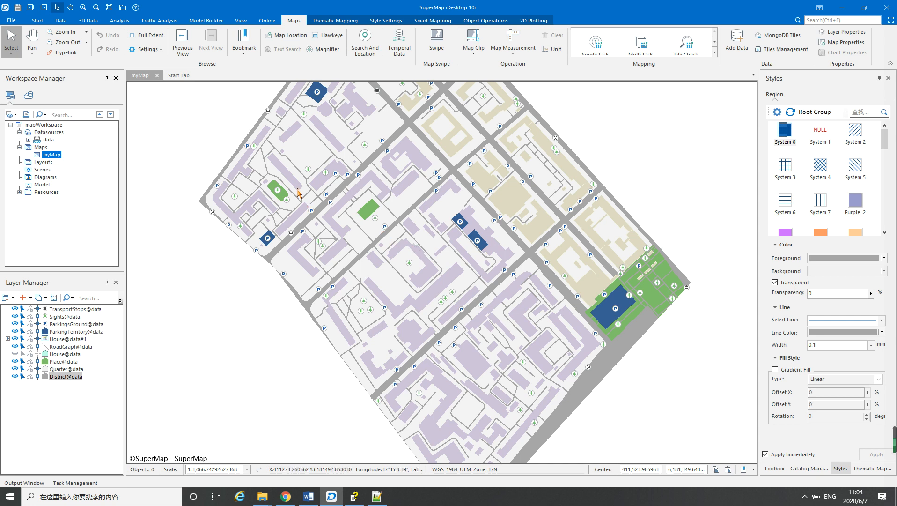
pyautogui.click(157, 76)
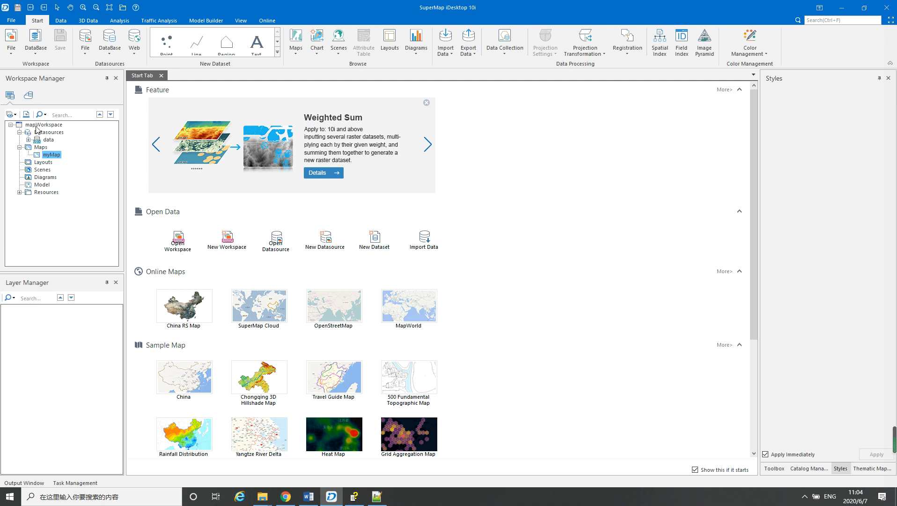
# Close the mapWorkspace workspace
pyautogui.click(36, 125)
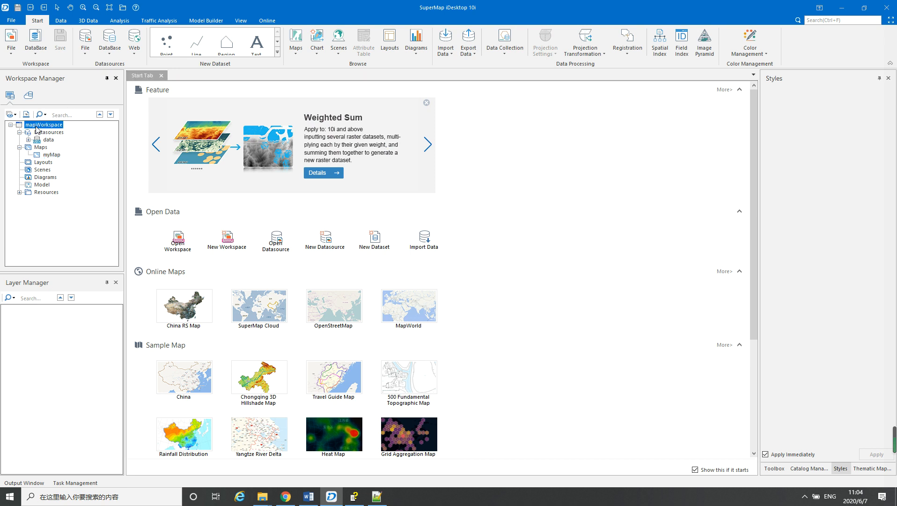
pyautogui.rightClick(37, 127)
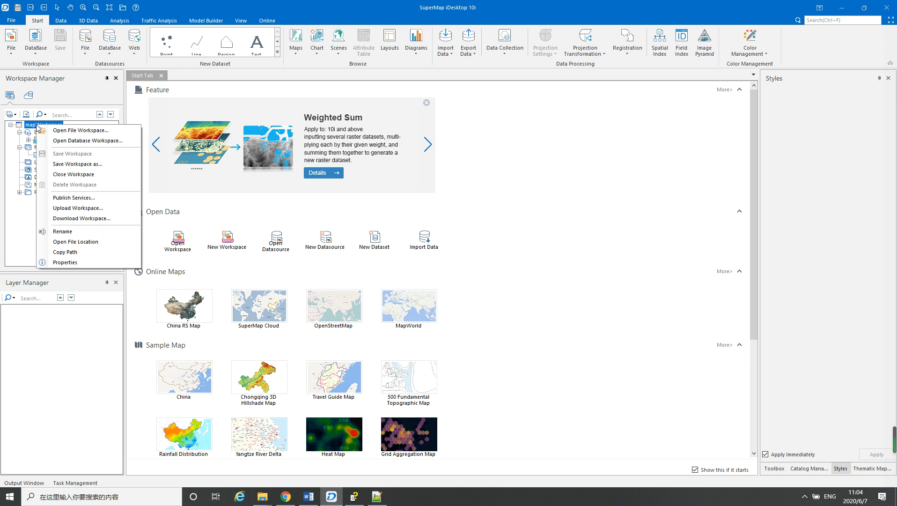
pyautogui.click(68, 179)
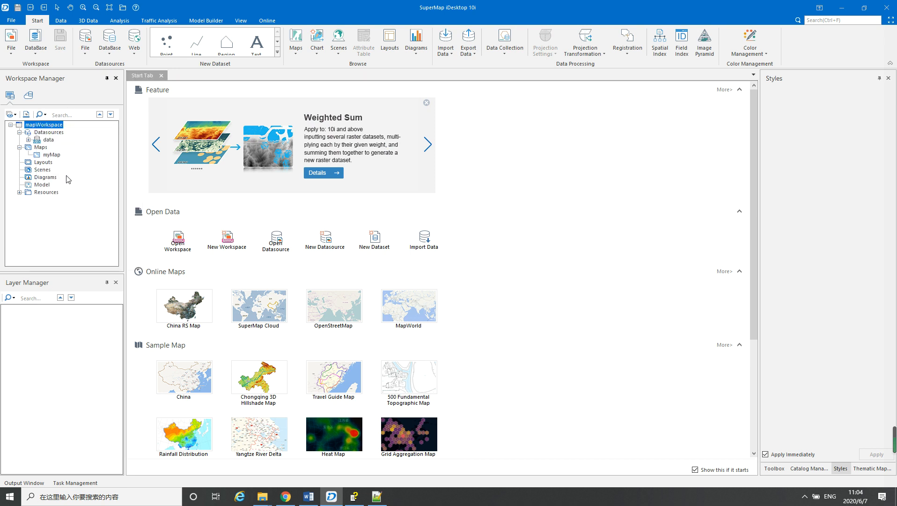
# Switch to the Day1 - Preparation document in Word and read step 5 about starting iServer and publishing the data
pyautogui.click(309, 496)
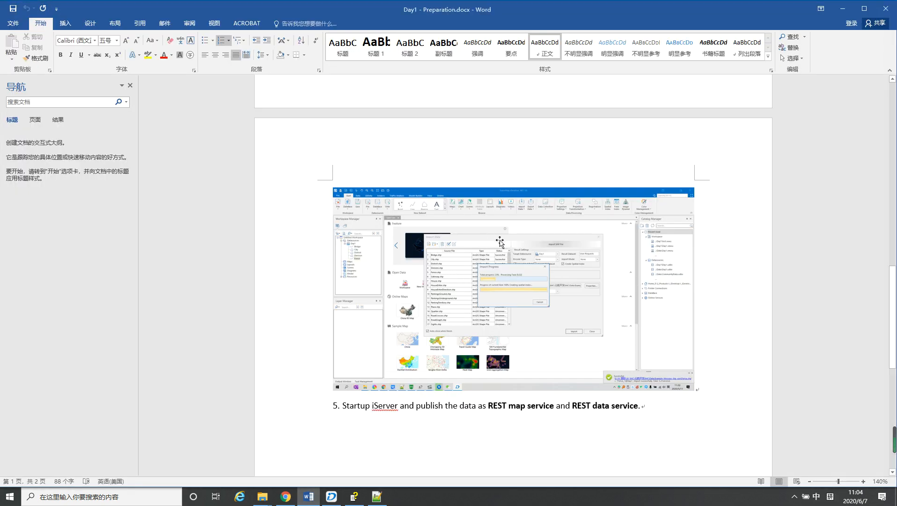
pyautogui.scroll(5, 442, 152)
pyautogui.scroll(-10, 443, 153)
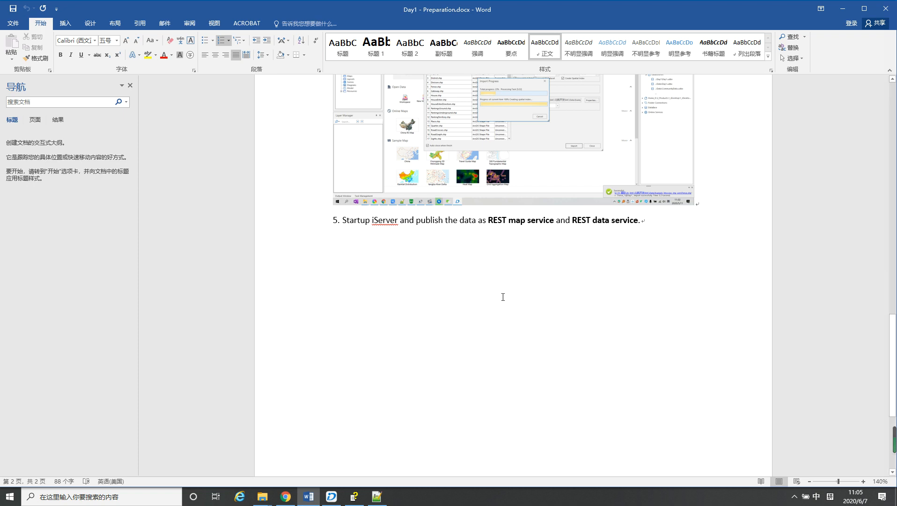
# Switch to the Demo folder in File Explorer and open the bin folder inside supermap-iserver-10.0.0-win64-deploy
pyautogui.click(262, 500)
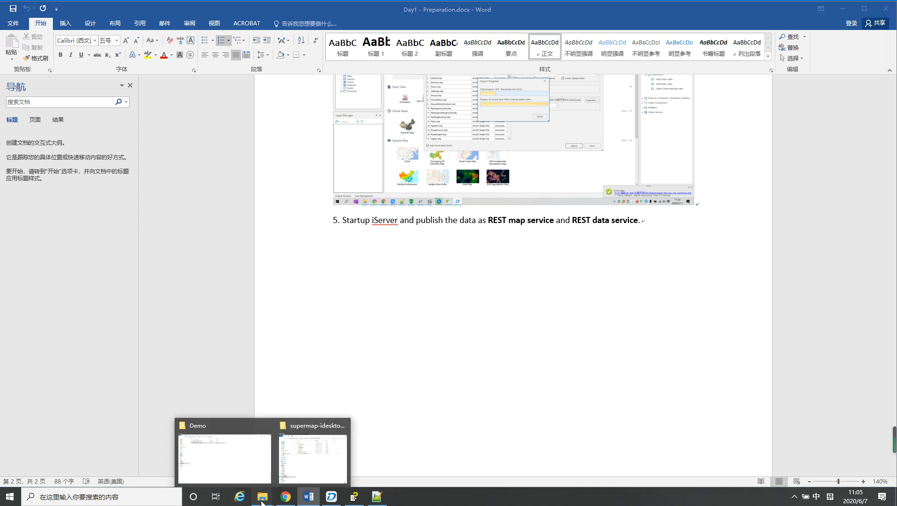
pyautogui.click(235, 469)
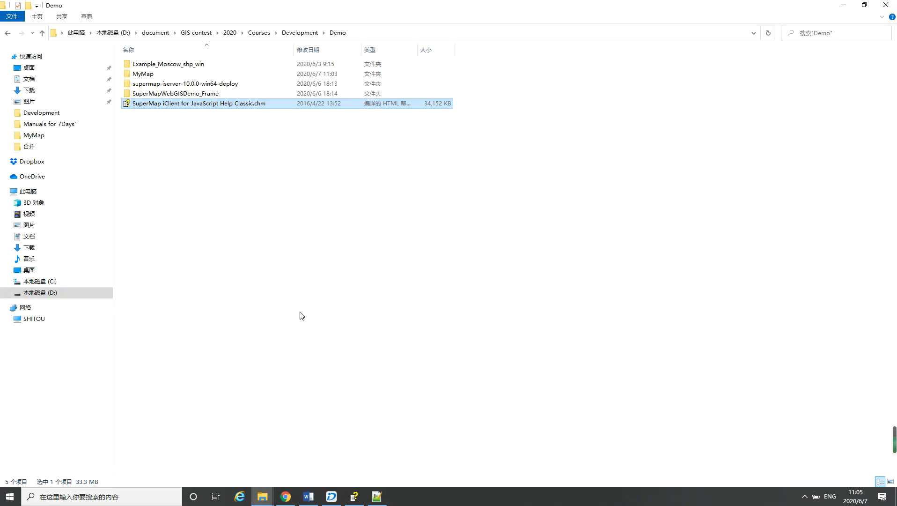
pyautogui.doubleClick(185, 86)
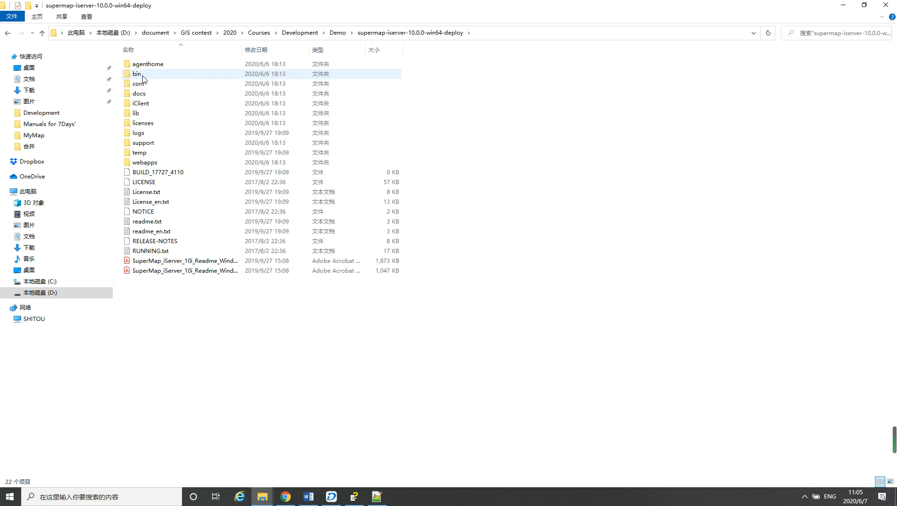
pyautogui.doubleClick(143, 78)
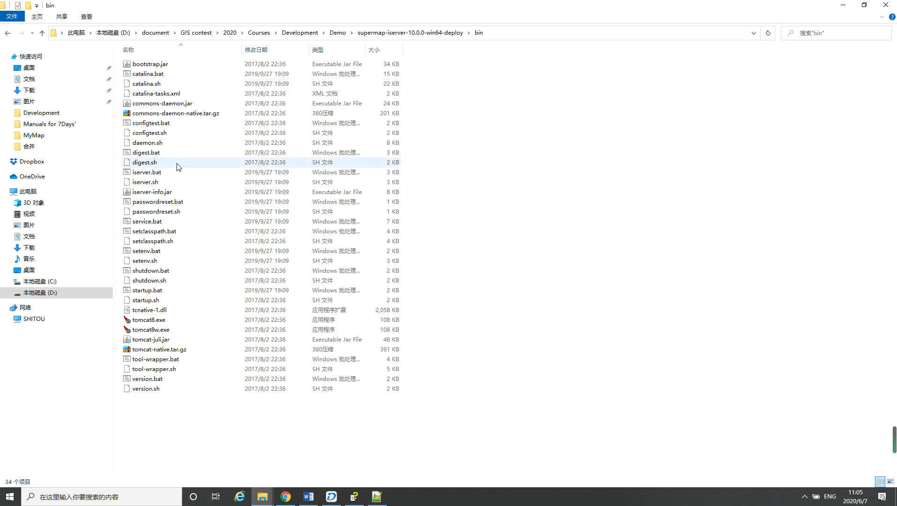
# Run startup.bat to start iServer and allow OpenJDK Platform binary through the firewall on private networks
pyautogui.click(153, 291)
pyautogui.doubleClick(156, 292)
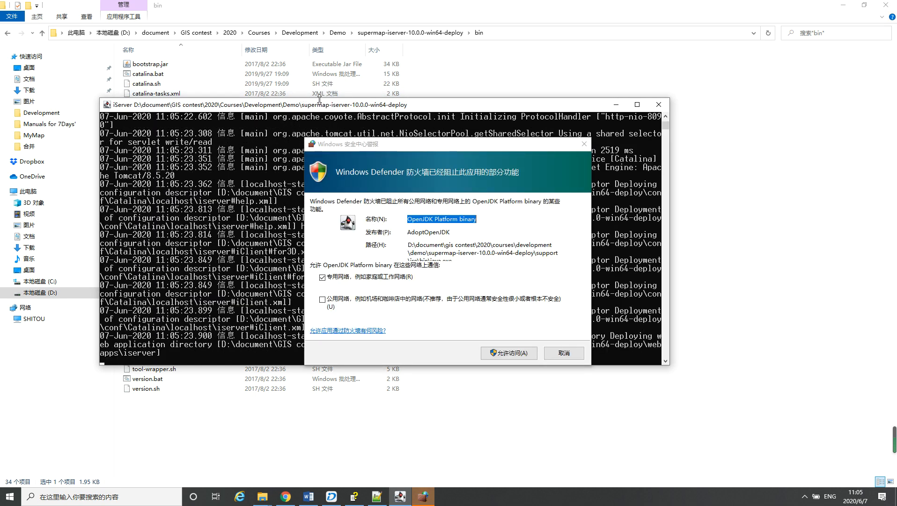
pyautogui.click(510, 352)
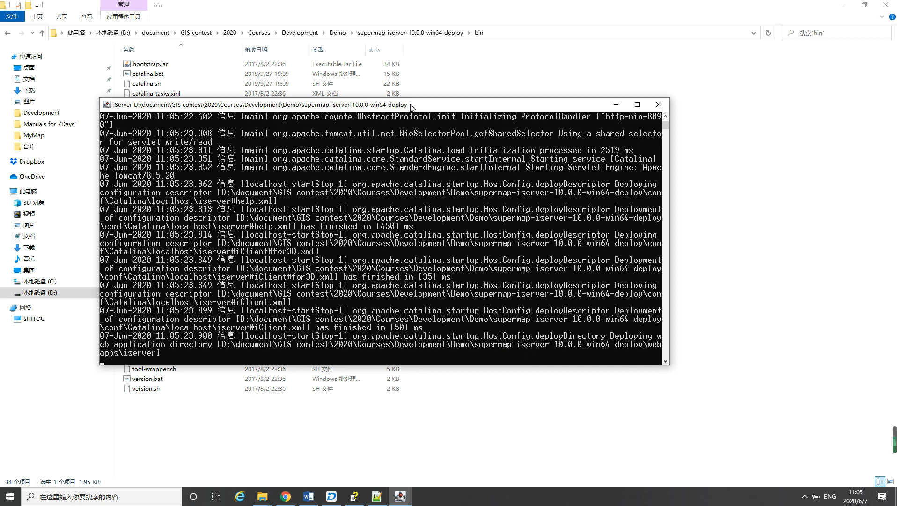
pyautogui.moveTo(415, 105); pyautogui.dragTo(470, 90)
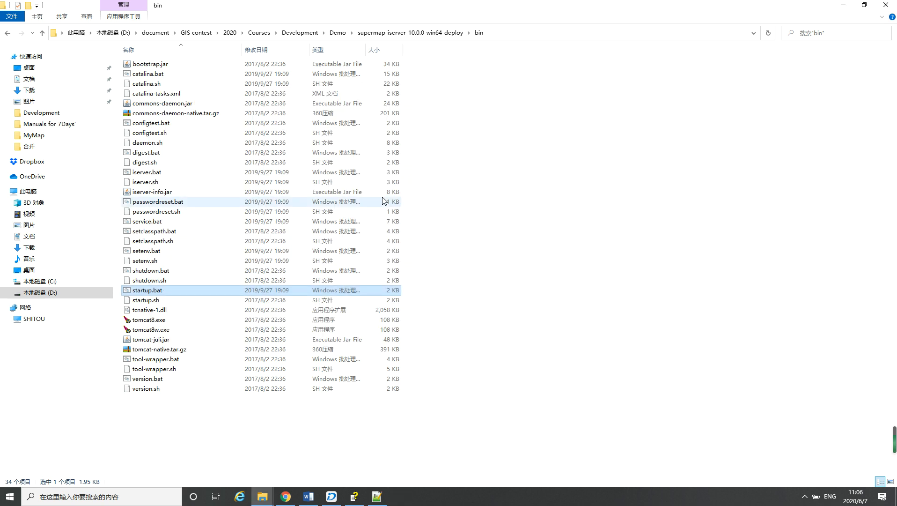
# Launch iServer again with startup.bat and move its console window aside
pyautogui.click(464, 333)
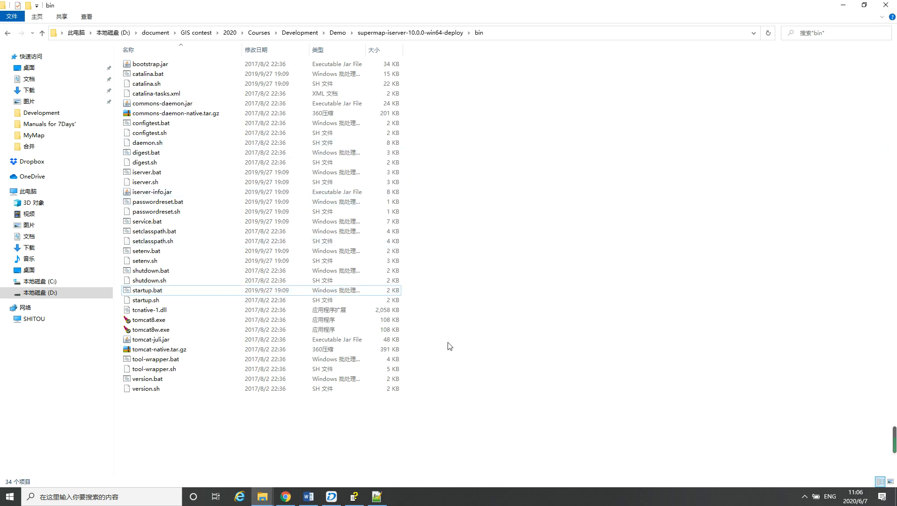
pyautogui.doubleClick(151, 291)
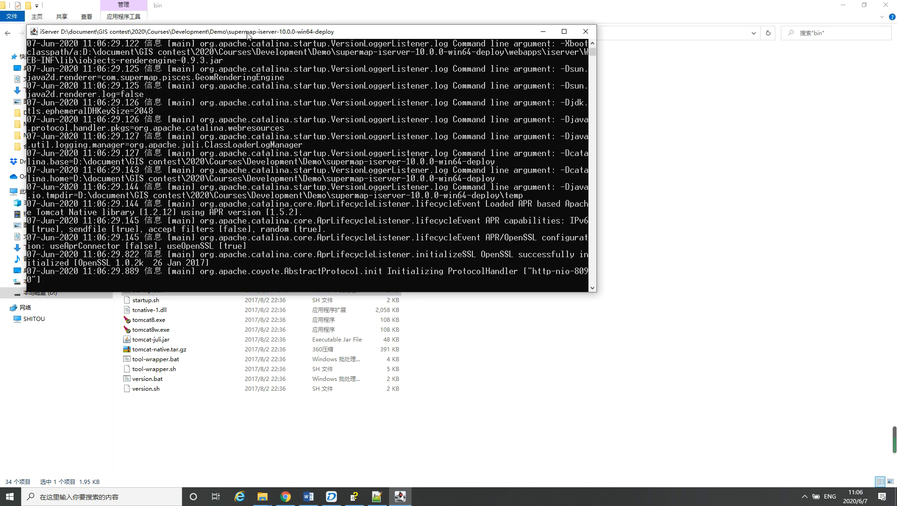
pyautogui.moveTo(248, 35); pyautogui.dragTo(384, 30)
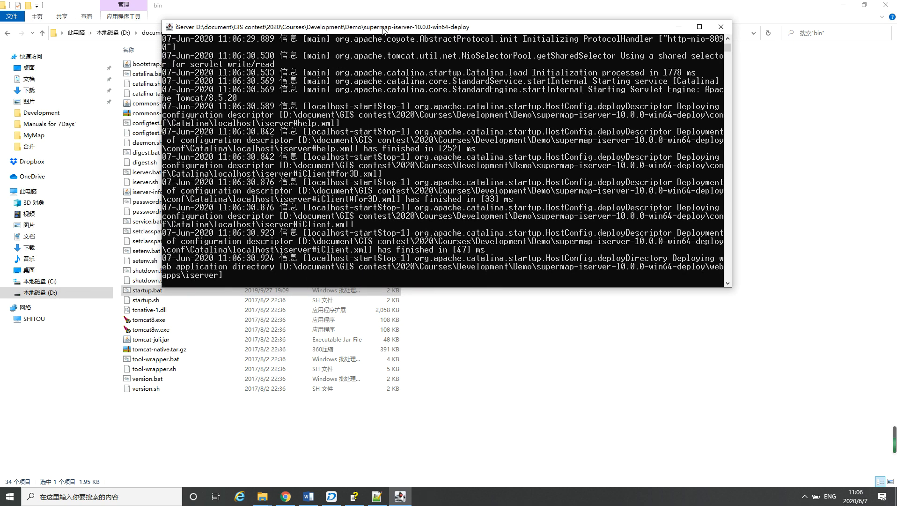
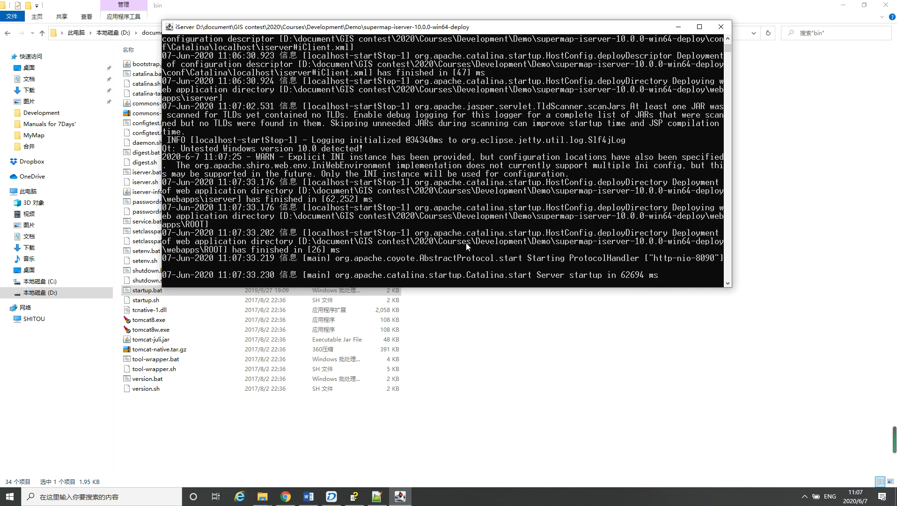
# Switch to Chrome and load the iServer site at localhost:8090 in a new tab
pyautogui.click(285, 498)
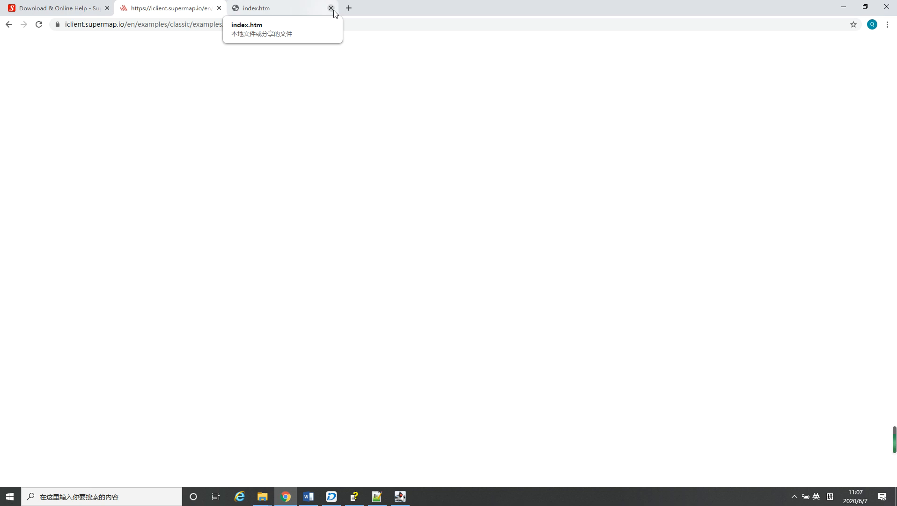
pyautogui.click(348, 9)
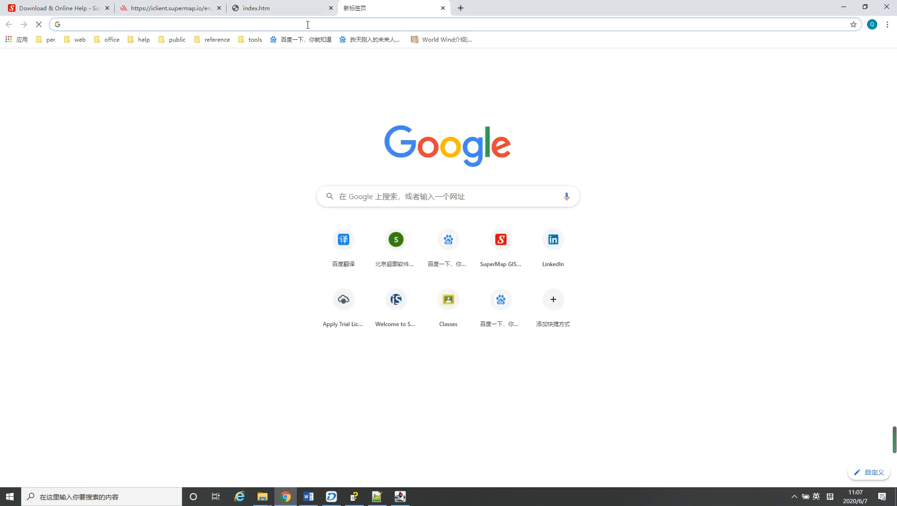
pyautogui.write('localhos')
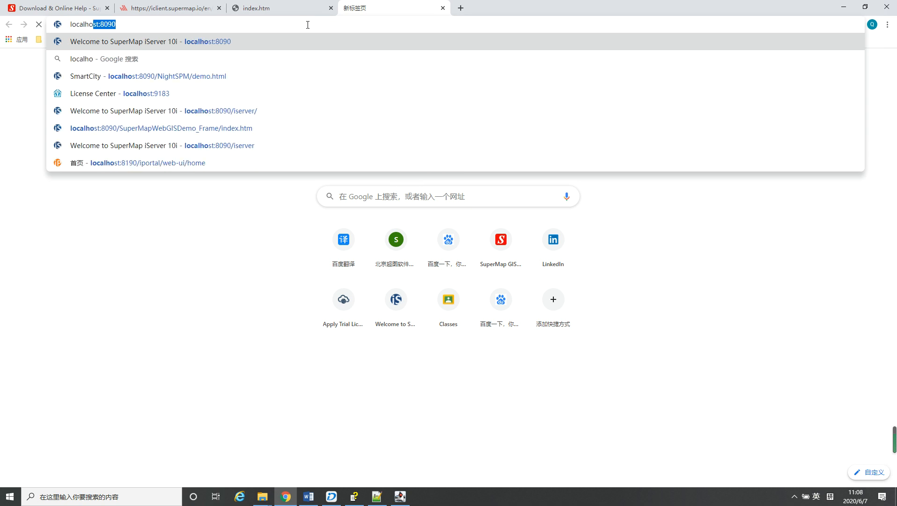
pyautogui.write('t:')
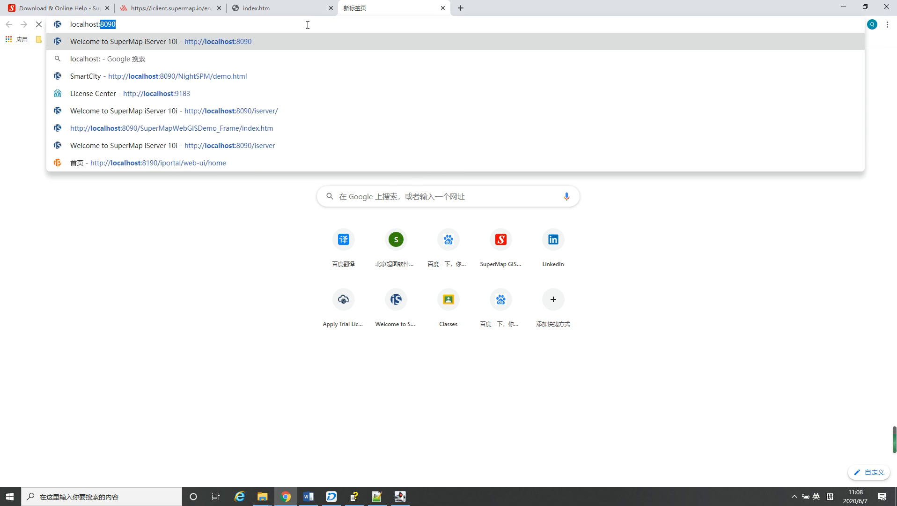
pyautogui.write('80')
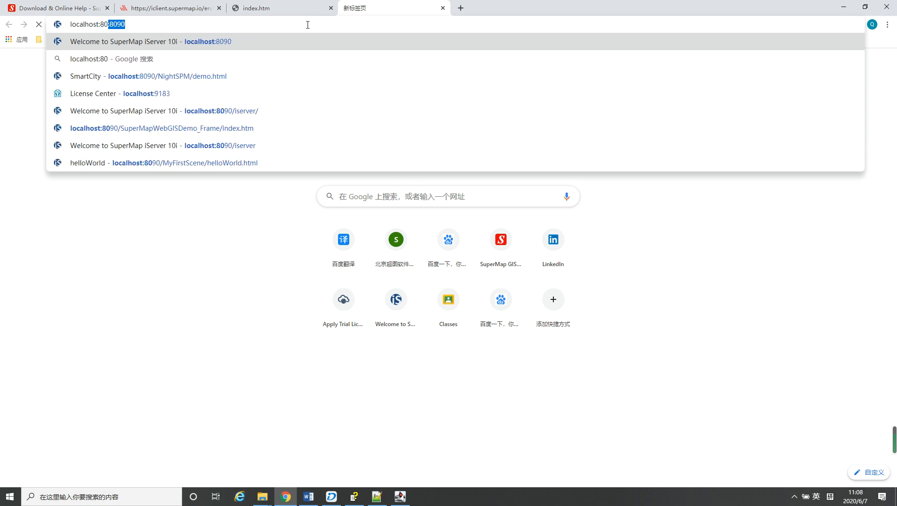
pyautogui.write('90')
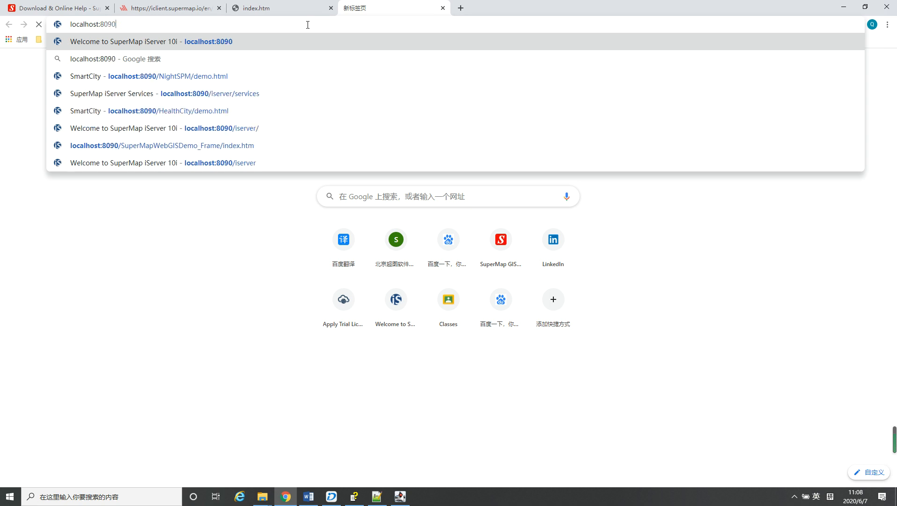
pyautogui.press('Return')
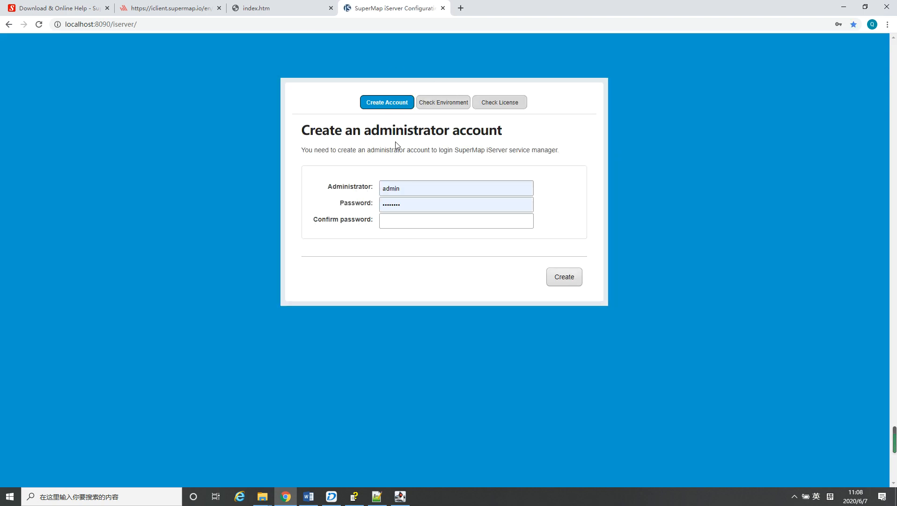
# Fill in the password confirmation and create the iServer administrator account
pyautogui.click(405, 191)
pyautogui.click(421, 172)
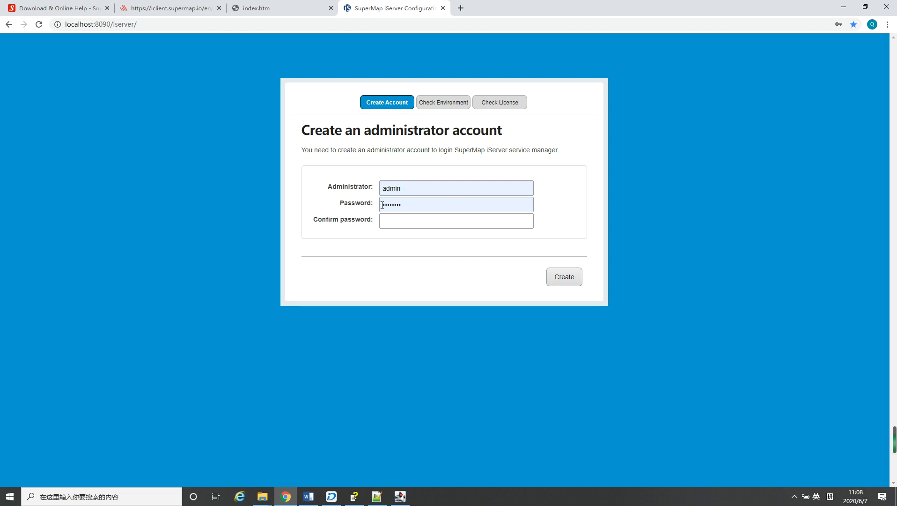
pyautogui.click(395, 224)
pyautogui.write('s')
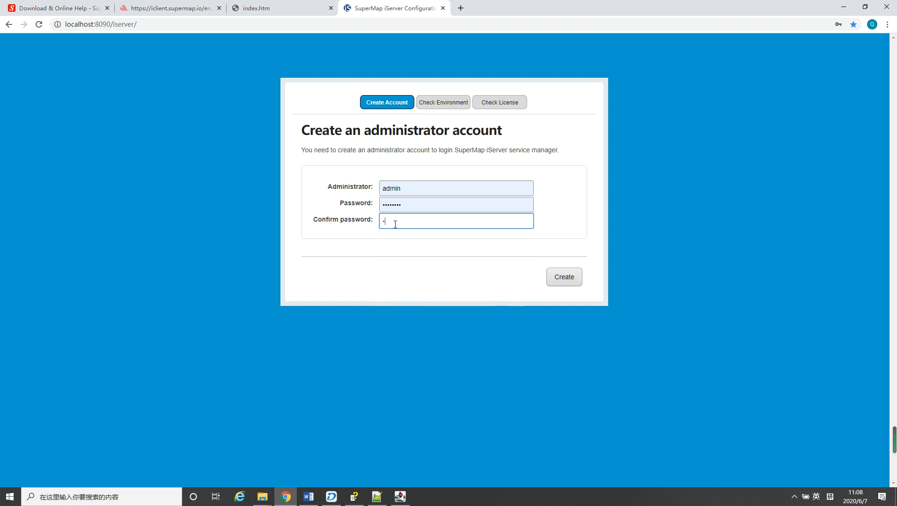
pyautogui.write('upermap')
pyautogui.click(568, 278)
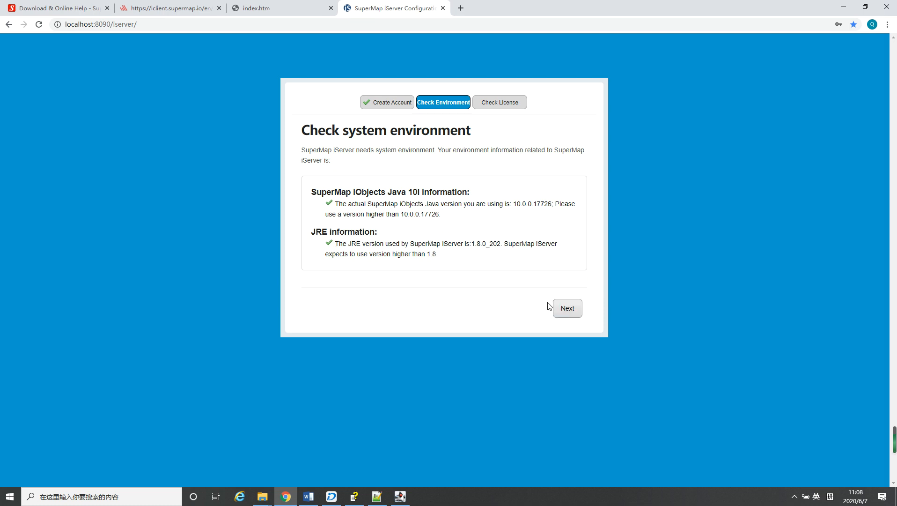
# Complete the system environment and license checks, then open the iServer homepage and look through it
pyautogui.click(565, 310)
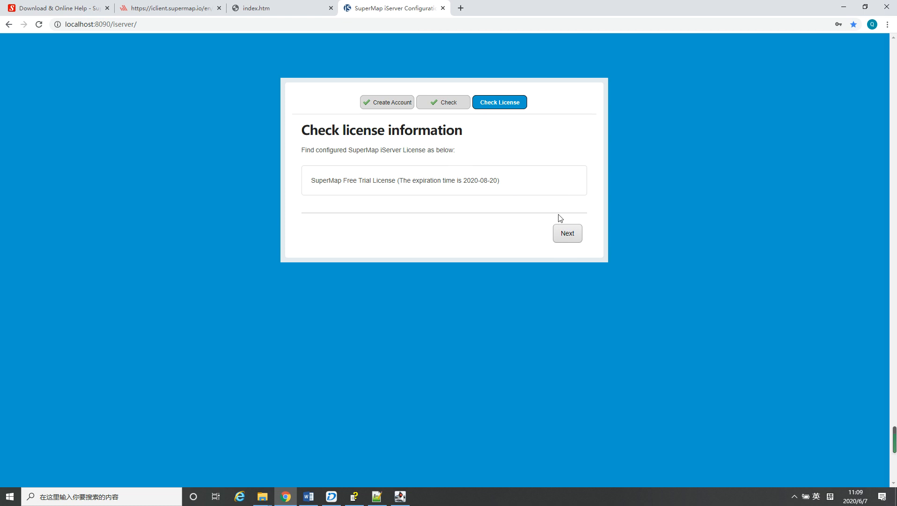
pyautogui.click(568, 234)
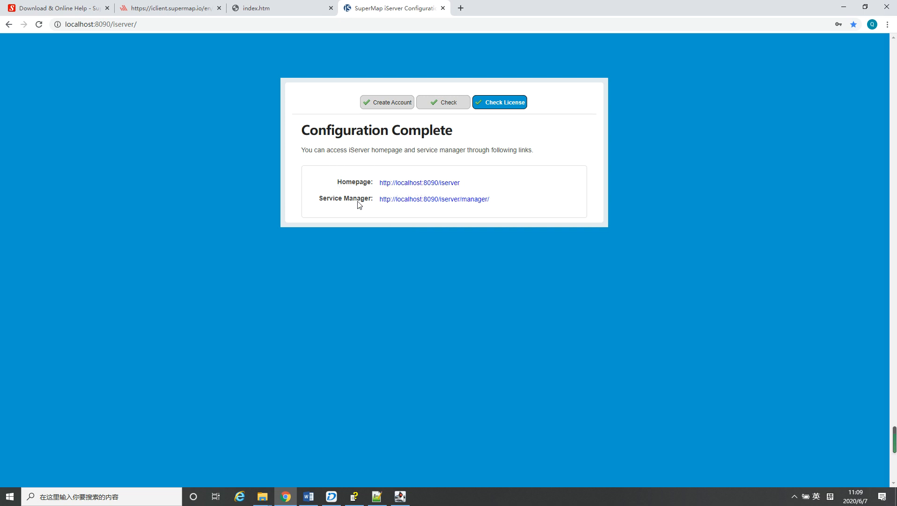
pyautogui.click(432, 184)
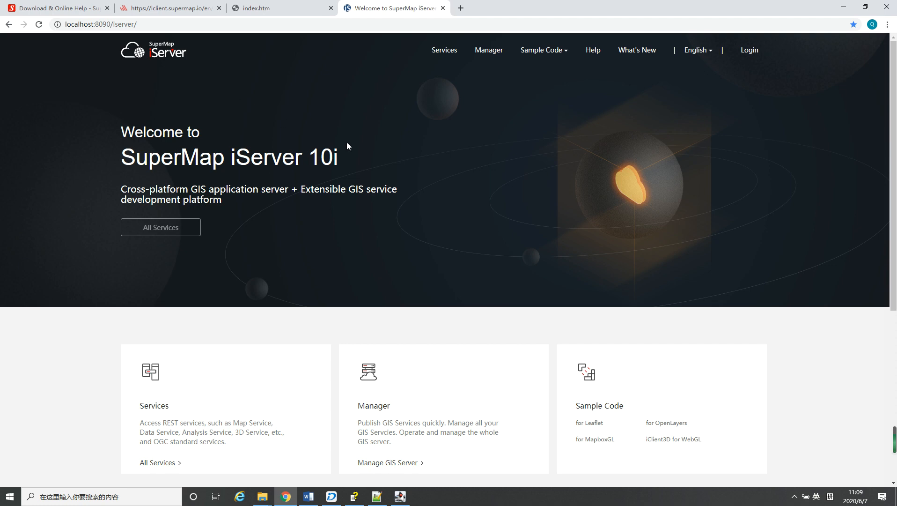
pyautogui.scroll(-6, 374, 157)
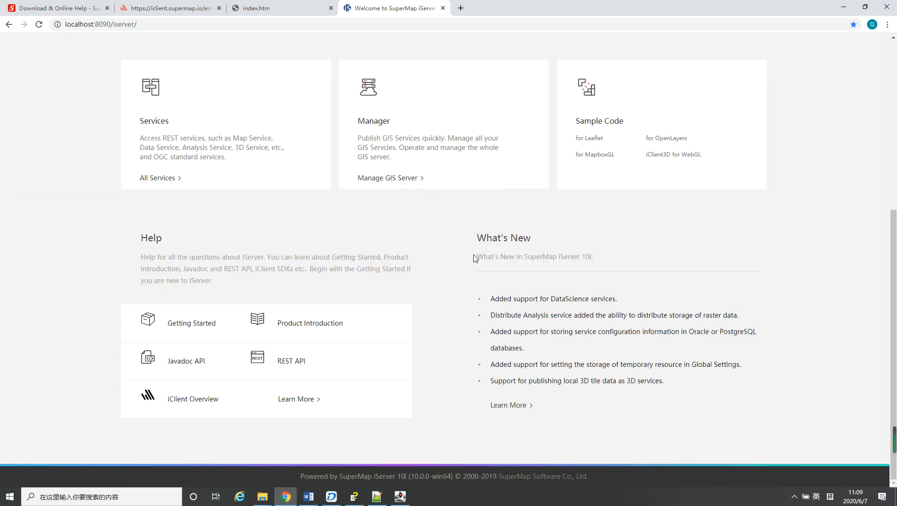
pyautogui.scroll(6, 448, 265)
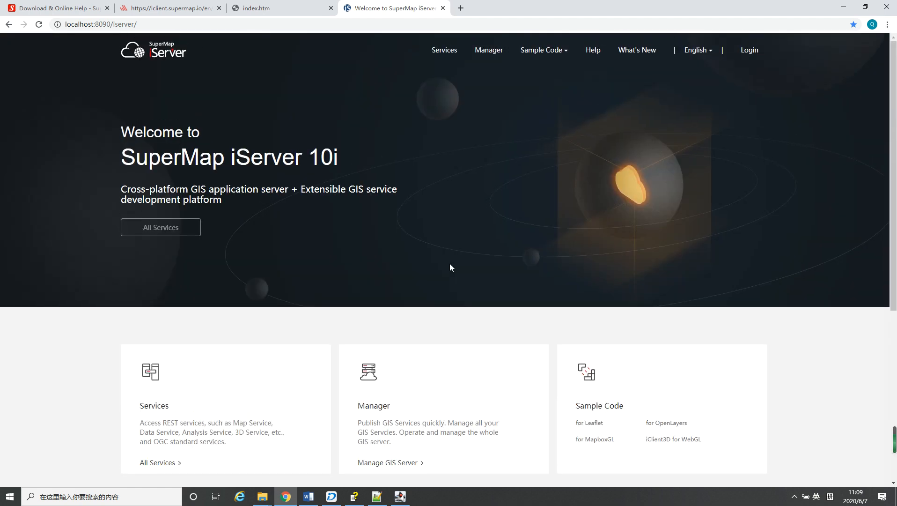
# Open the iServer service manager and log in with the prefilled administrator credentials
pyautogui.moveTo(564, 55)
pyautogui.moveTo(521, 49)
pyautogui.click(490, 53)
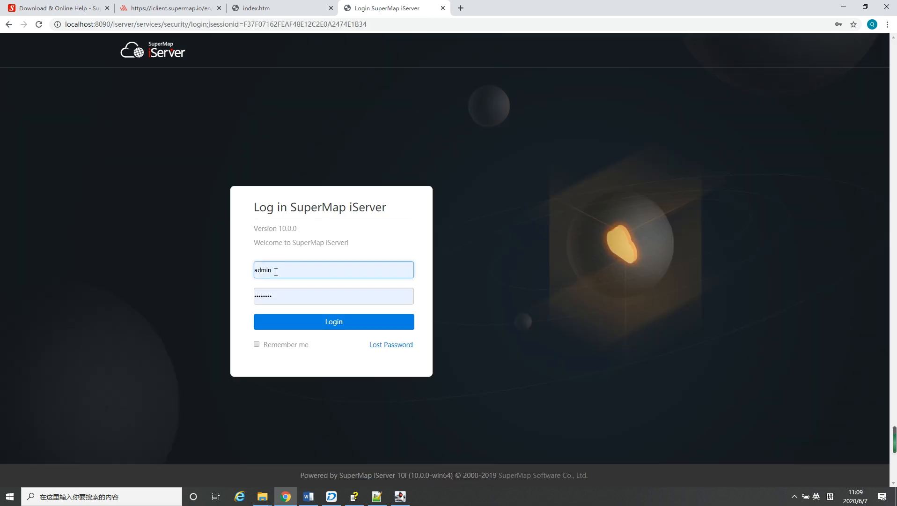
pyautogui.click(276, 271)
pyautogui.click(296, 254)
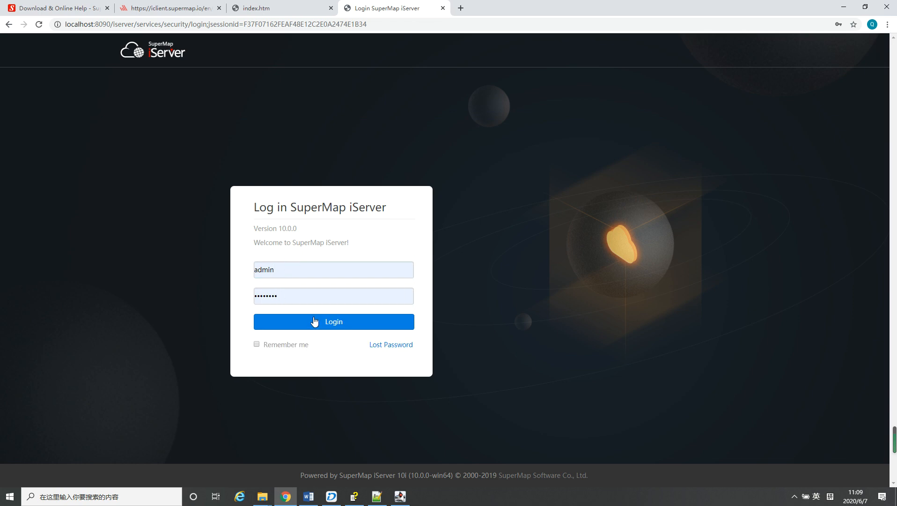
pyautogui.click(318, 324)
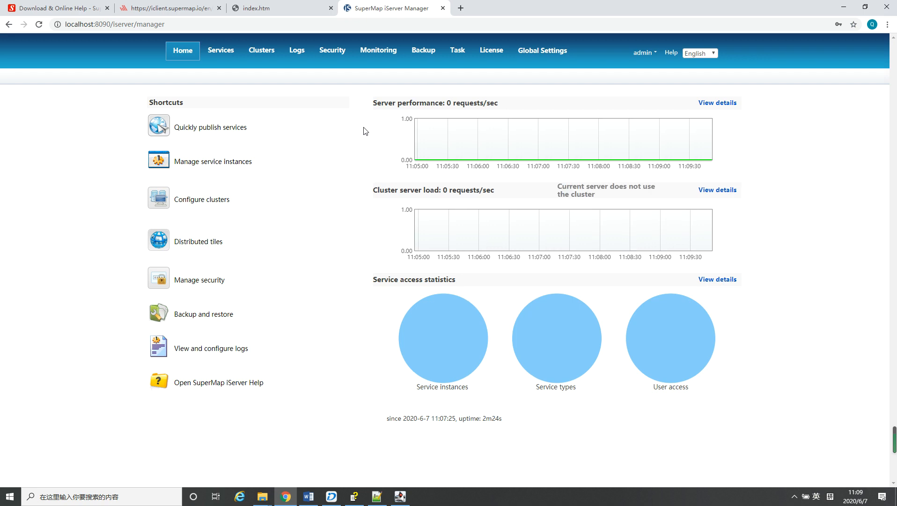
# Start quickly publishing services from a file workspace, choosing mapWorkspace.smwu in the server's Demo/MyMap folder as the data source
pyautogui.click(210, 128)
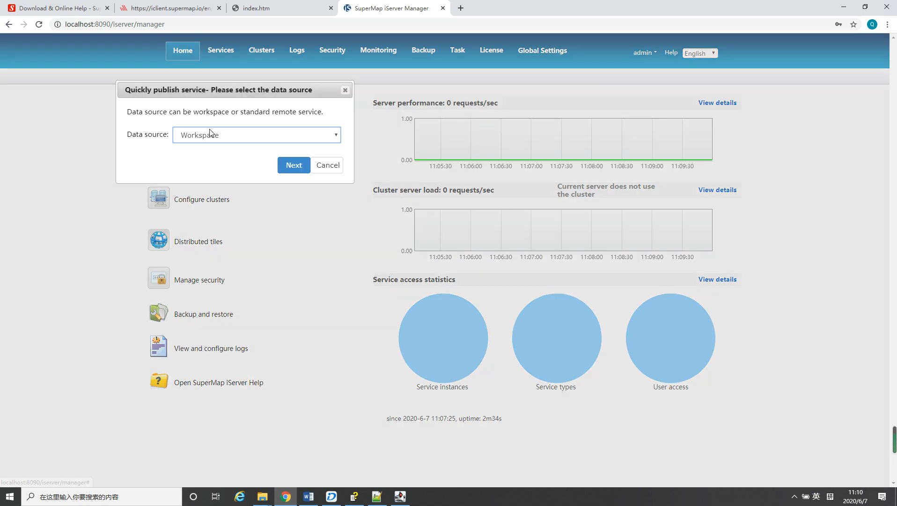
pyautogui.click(294, 166)
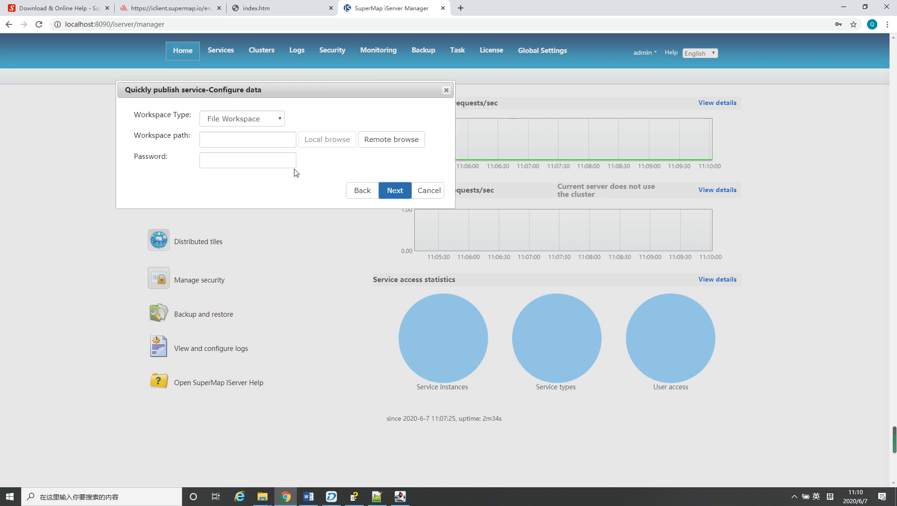
pyautogui.click(393, 146)
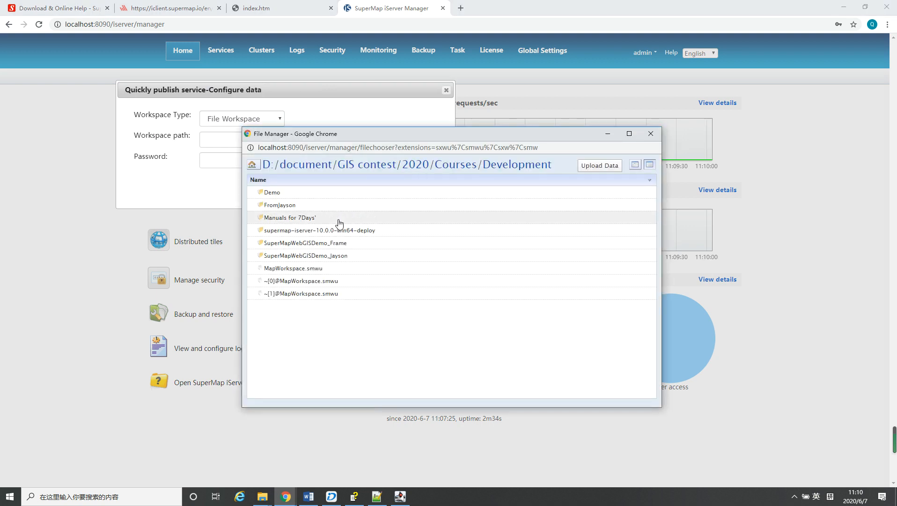
pyautogui.doubleClick(269, 193)
pyautogui.doubleClick(274, 217)
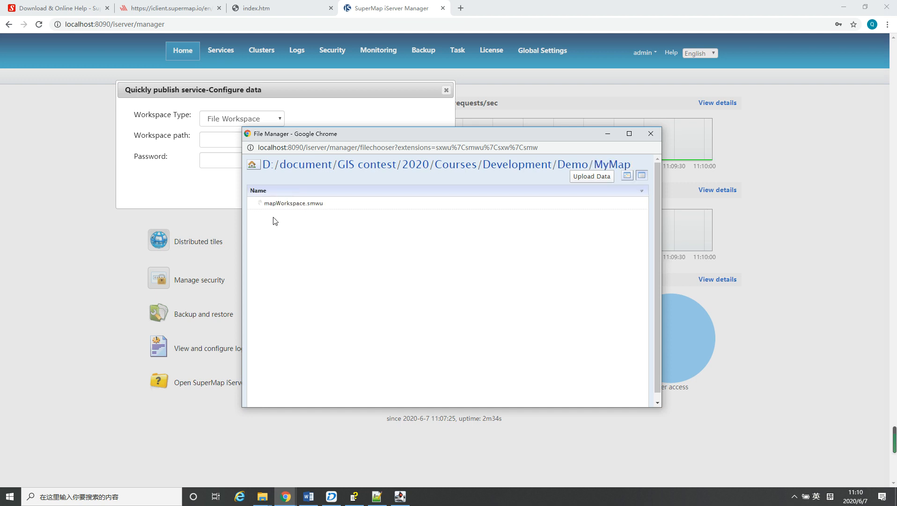
pyautogui.doubleClick(297, 206)
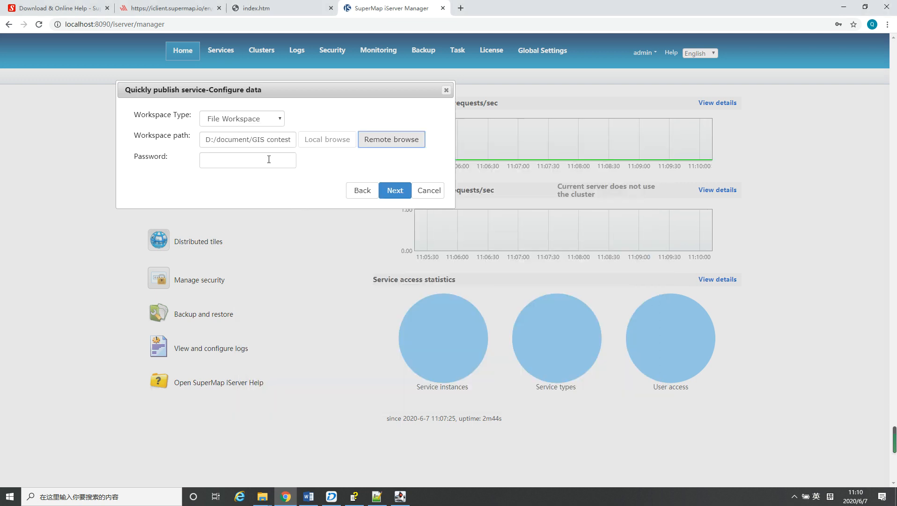
pyautogui.click(393, 194)
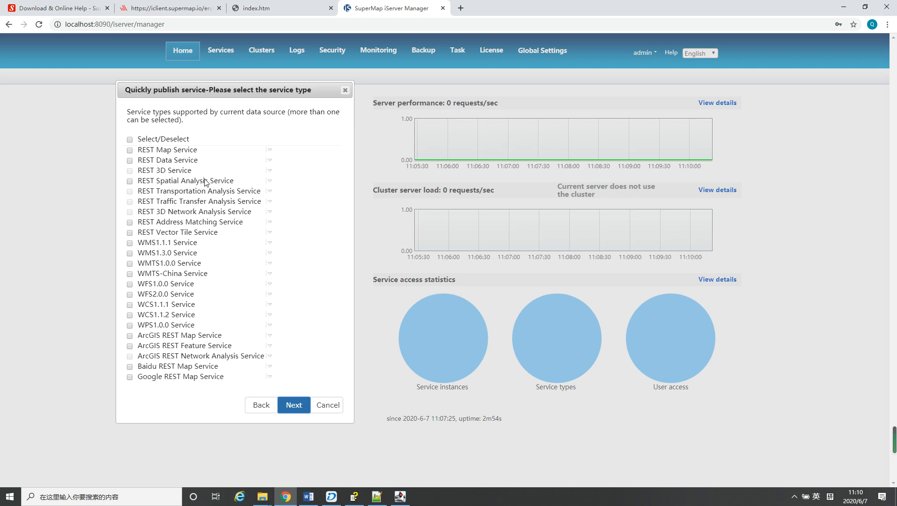
# Select REST Map Service and REST Data Service as the service types to publish
pyautogui.click(130, 150)
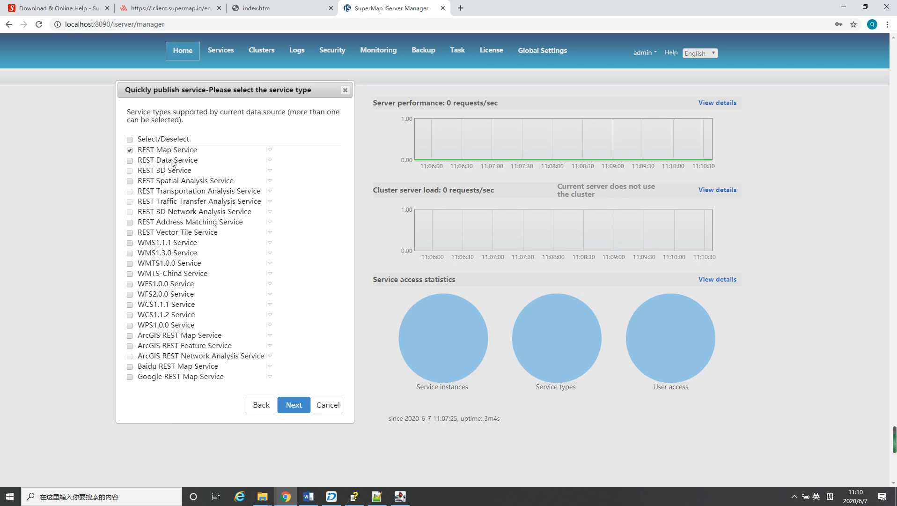
pyautogui.click(129, 160)
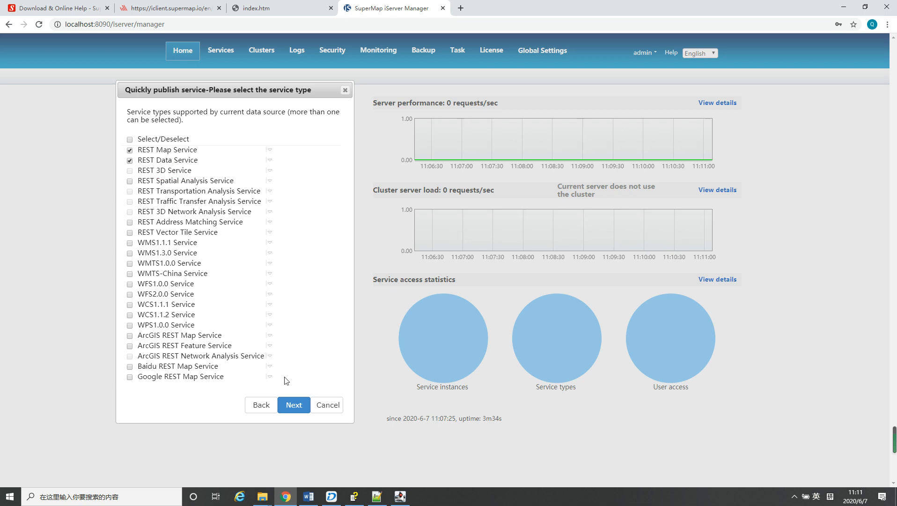
pyautogui.click(295, 406)
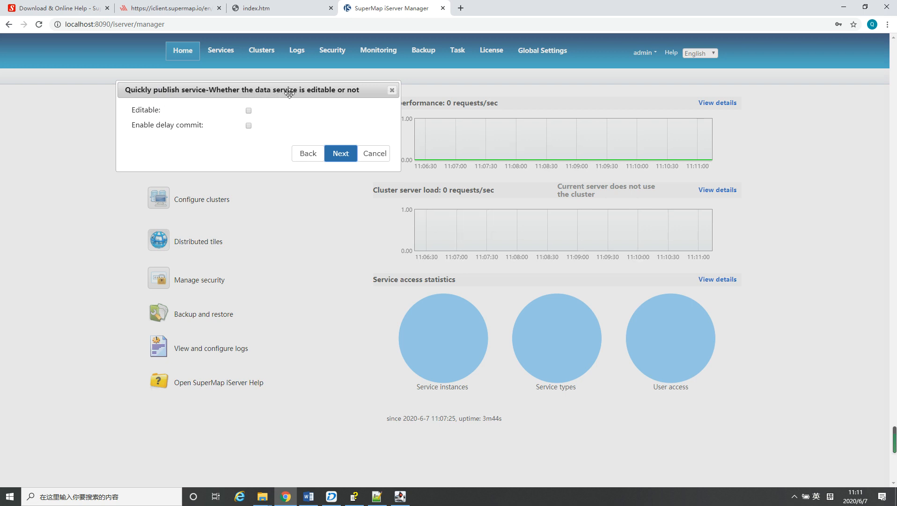
# Make both the data service and the map service editable, and finish publishing them
pyautogui.click(249, 112)
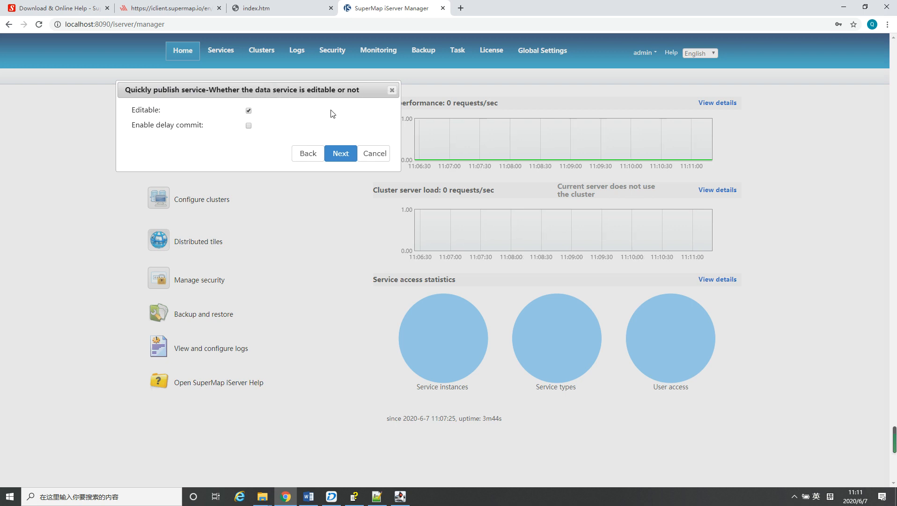
pyautogui.click(343, 155)
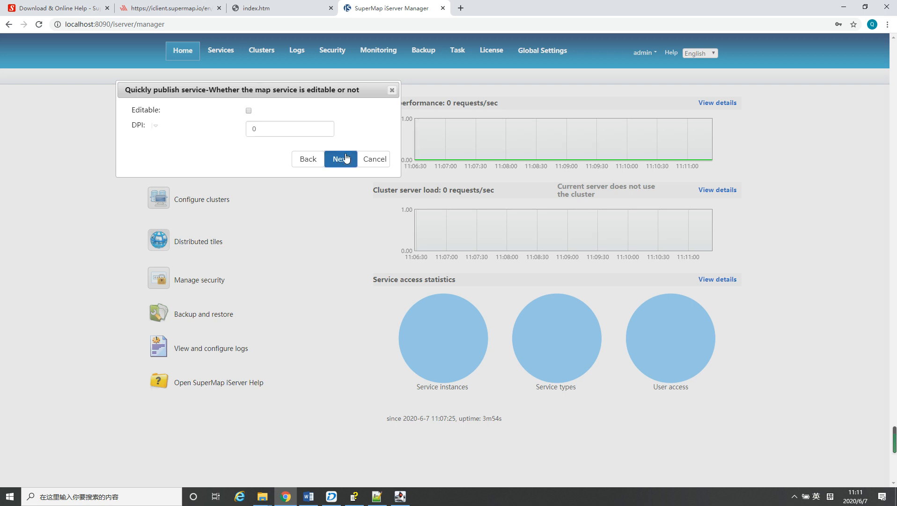
pyautogui.click(248, 111)
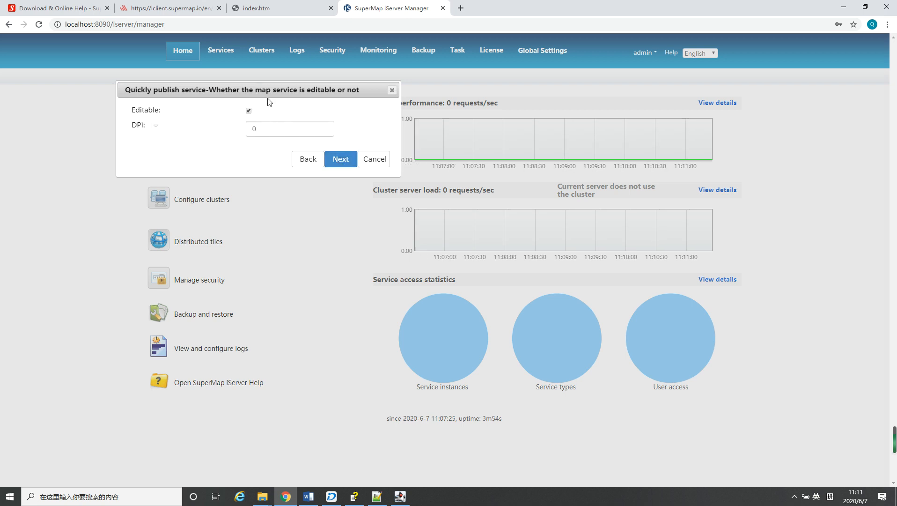
pyautogui.click(343, 161)
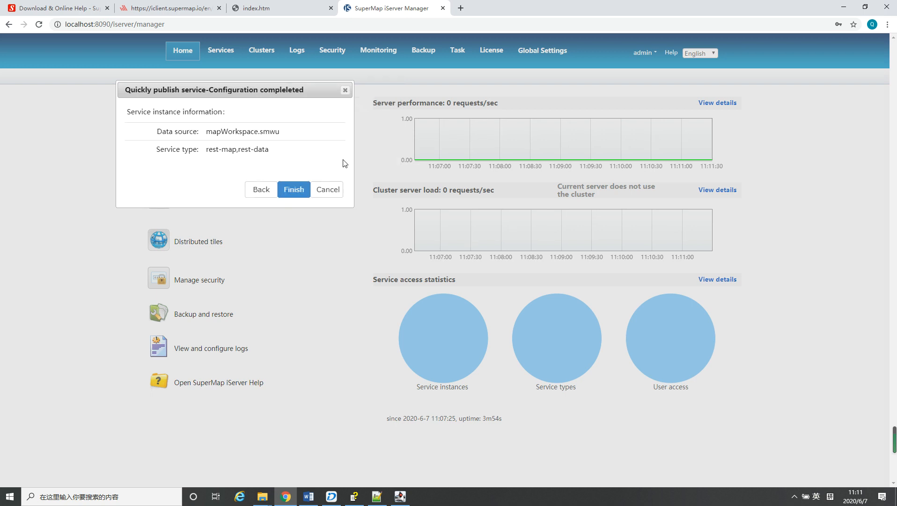
pyautogui.click(298, 191)
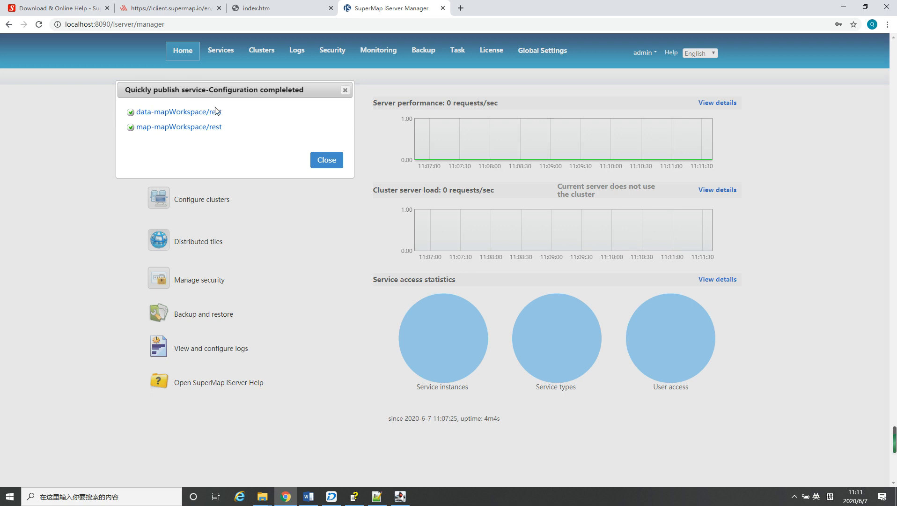
# Open the published map-mapWorkspace/rest service and view the myMap resource in its maps list
pyautogui.click(165, 127)
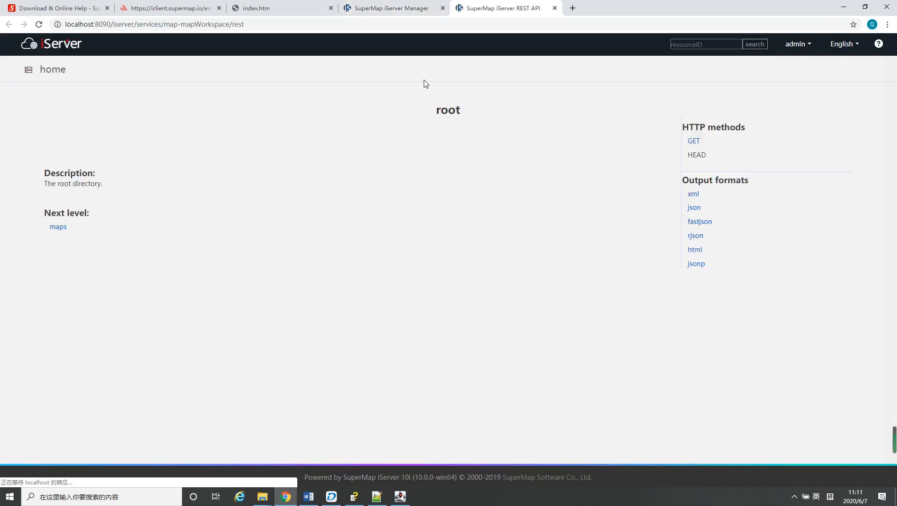
pyautogui.click(57, 229)
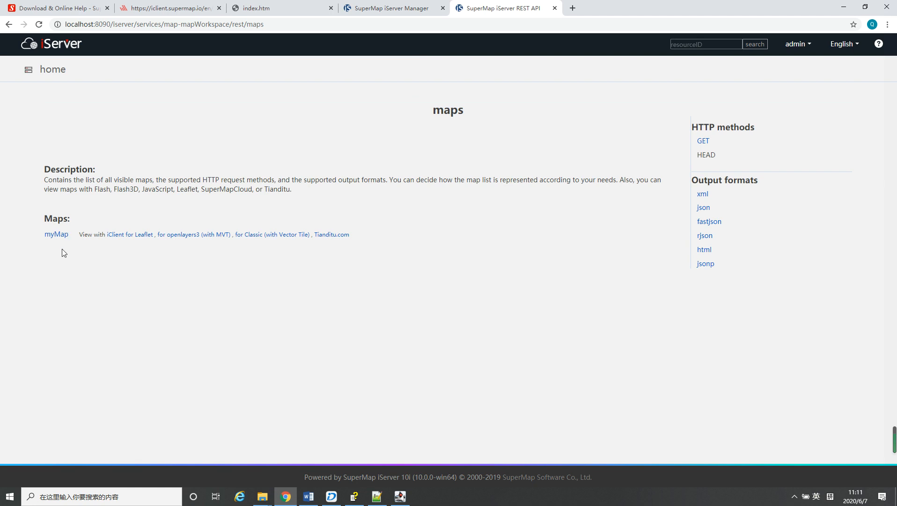
pyautogui.click(58, 237)
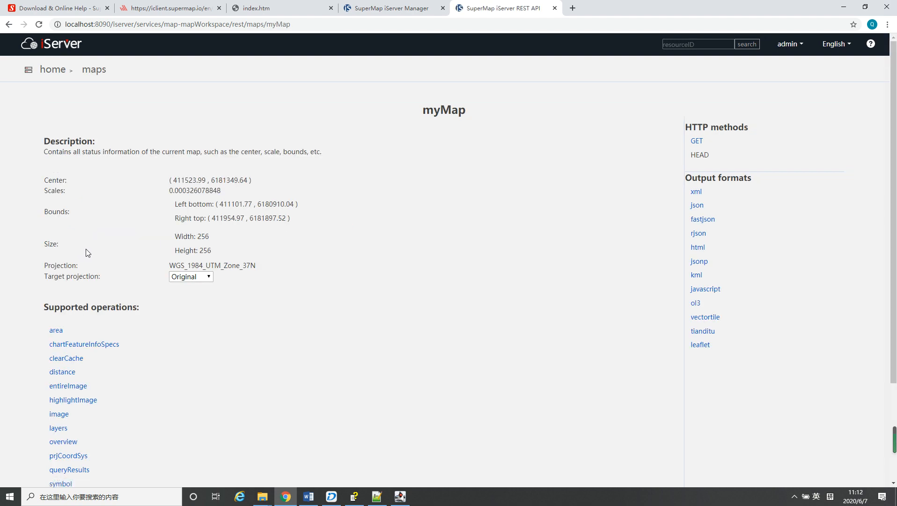
# Examine the myMap resource page, including the map's center, scale, bounds, projection and supported operations
pyautogui.scroll(-1, 95, 253)
pyautogui.scroll(-1, 96, 253)
pyautogui.scroll(2, 97, 256)
pyautogui.scroll(-3, 126, 267)
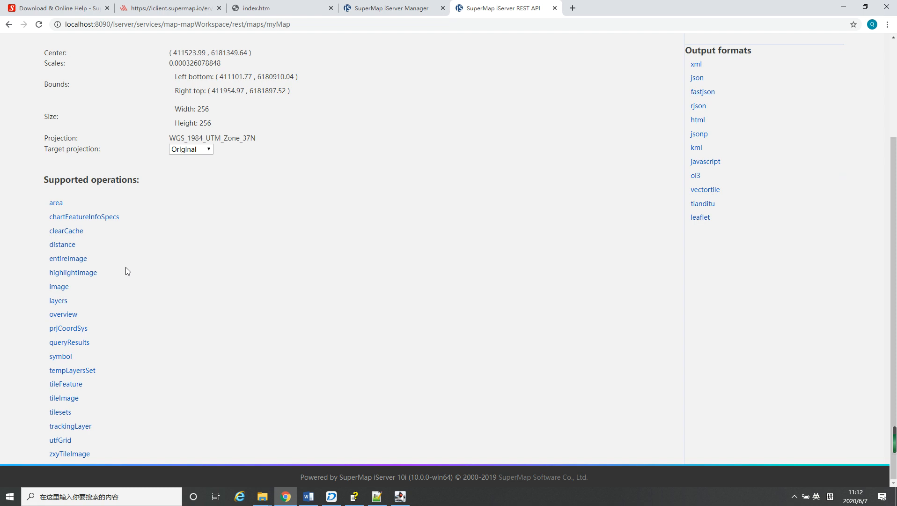
pyautogui.scroll(2, 125, 267)
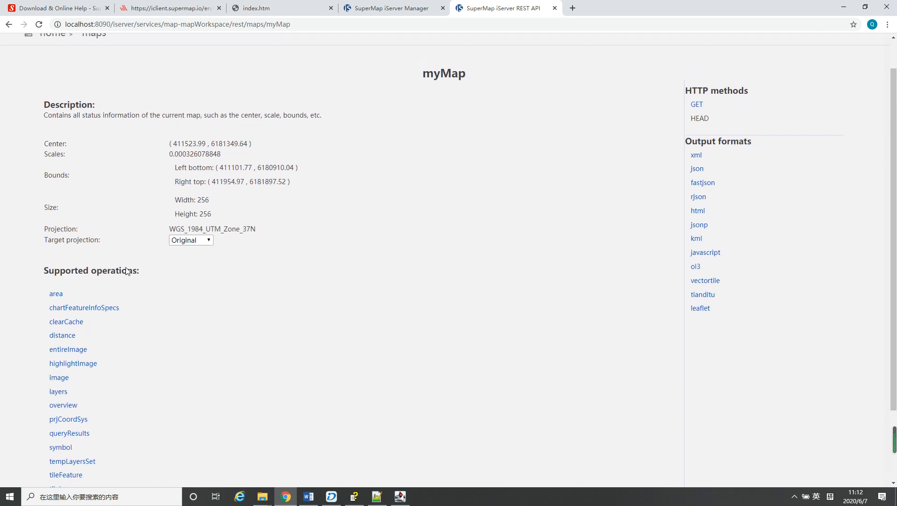
pyautogui.scroll(-2, 126, 267)
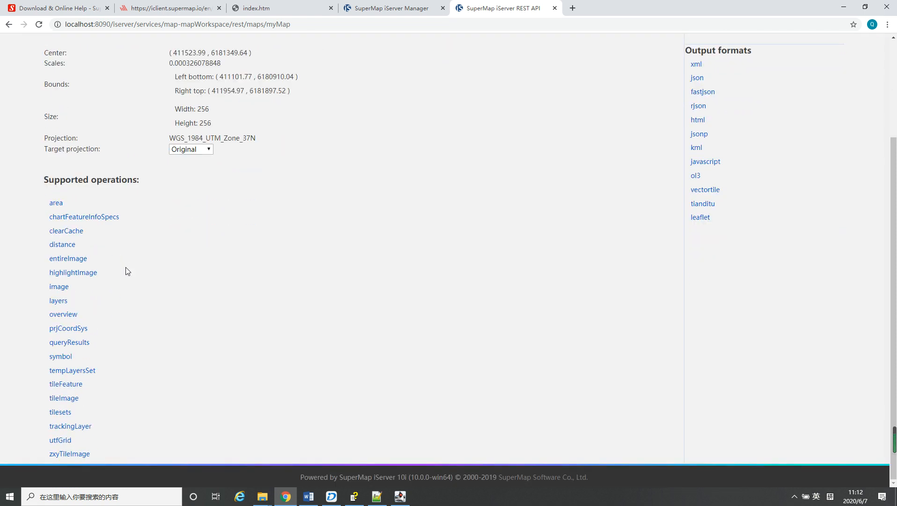
pyautogui.scroll(1, 119, 259)
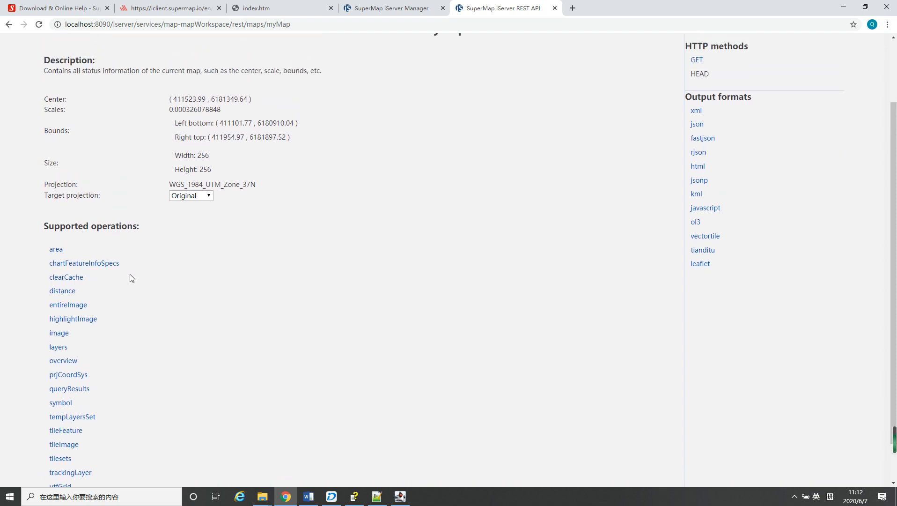
pyautogui.scroll(-2, 100, 360)
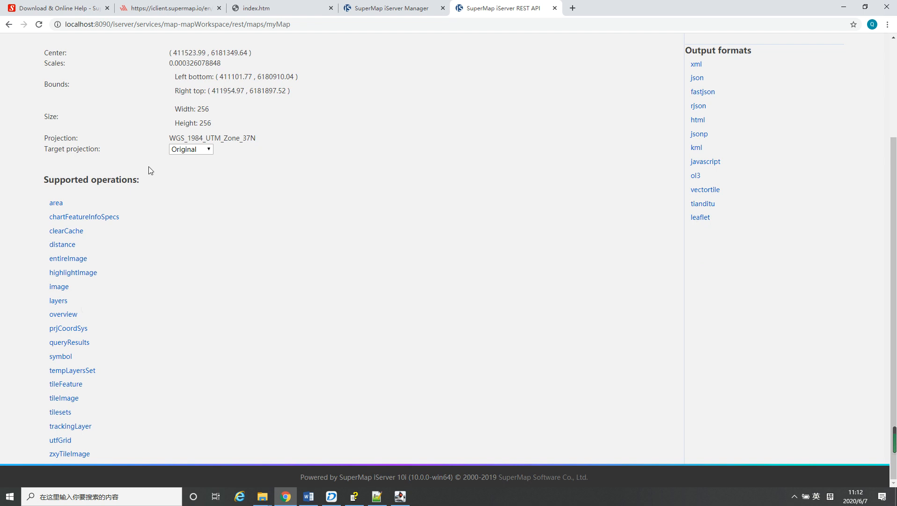
pyautogui.scroll(3, 148, 168)
# Return to the maps list, open myMap with iClient for Leaflet in a new tab, and inspect the rendered map
pyautogui.click(9, 23)
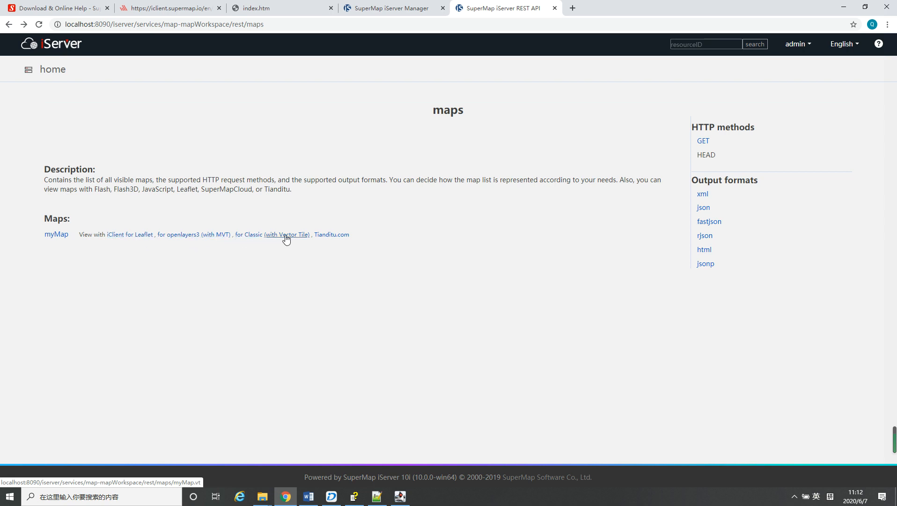
pyautogui.rightClick(137, 236)
pyautogui.click(158, 242)
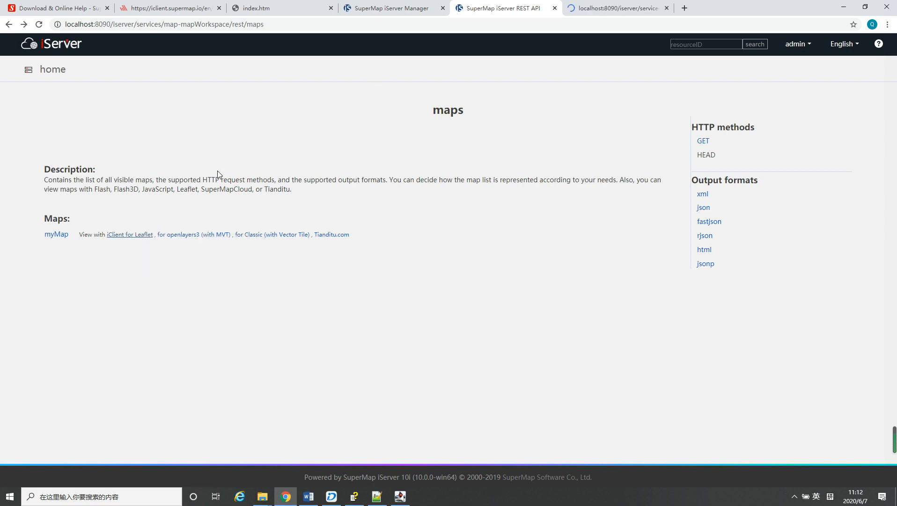
pyautogui.click(621, 9)
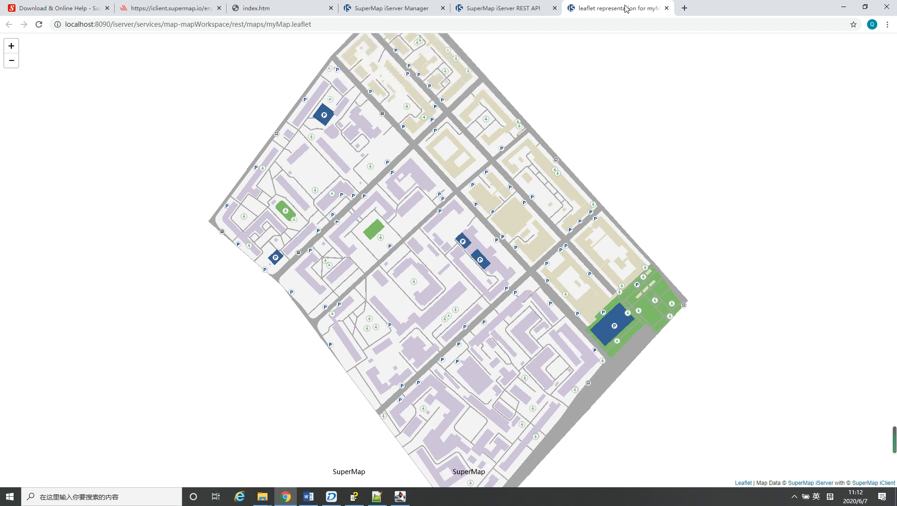
pyautogui.moveTo(467, 218); pyautogui.dragTo(448, 209)
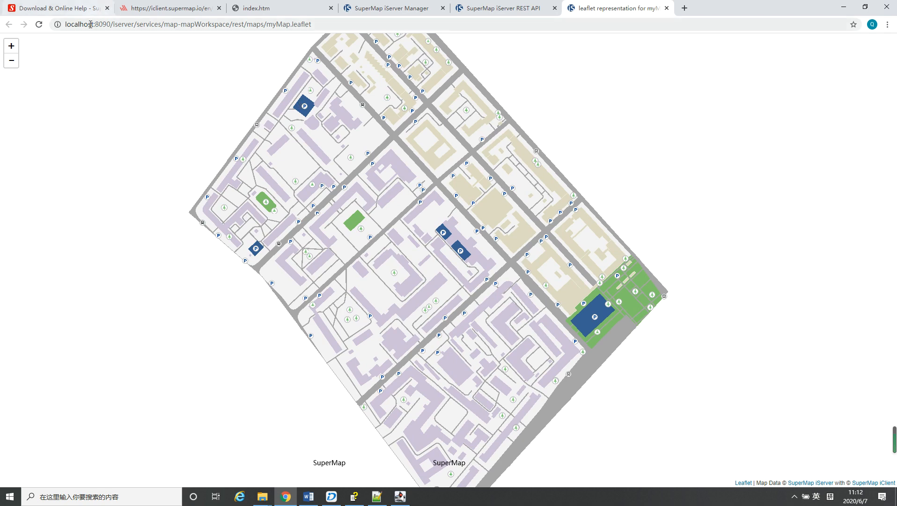
pyautogui.moveTo(446, 191); pyautogui.dragTo(424, 177)
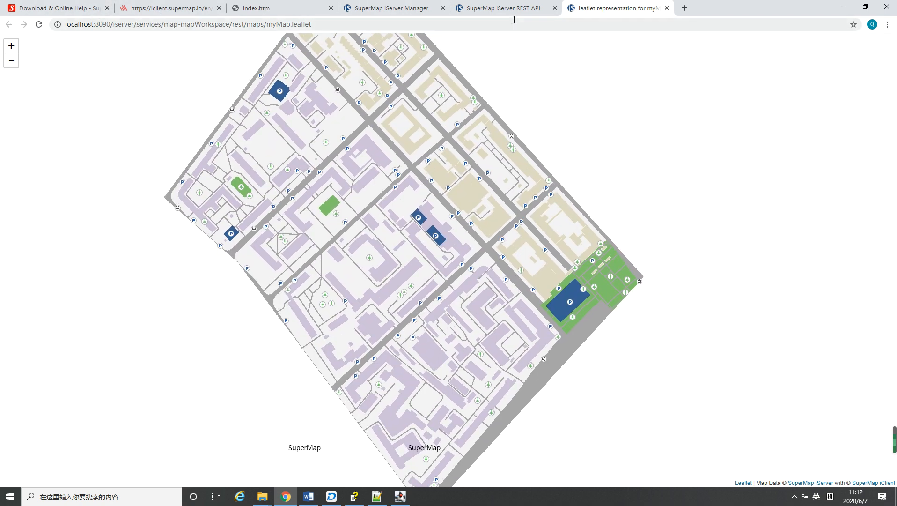
# From iServer Manager, open the published data-mapWorkspace/rest service and view the datasource named data
pyautogui.click(510, 9)
pyautogui.click(399, 8)
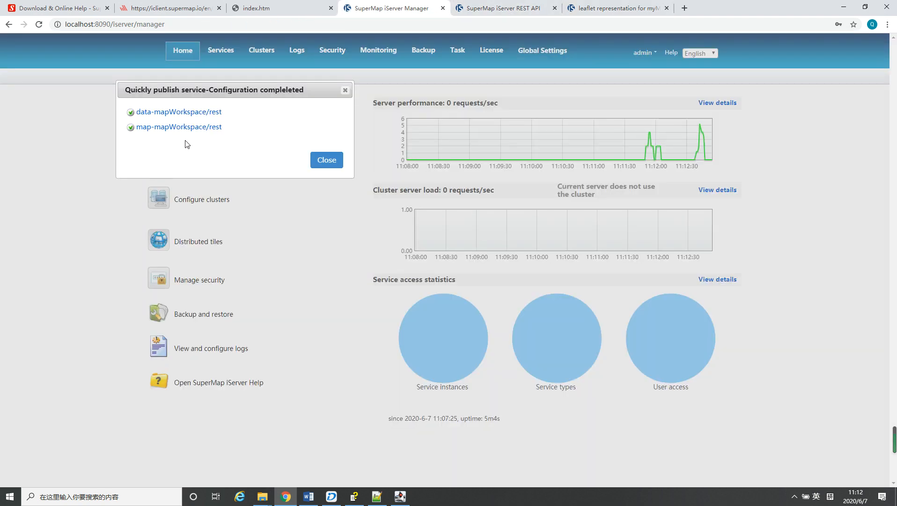
pyautogui.click(166, 115)
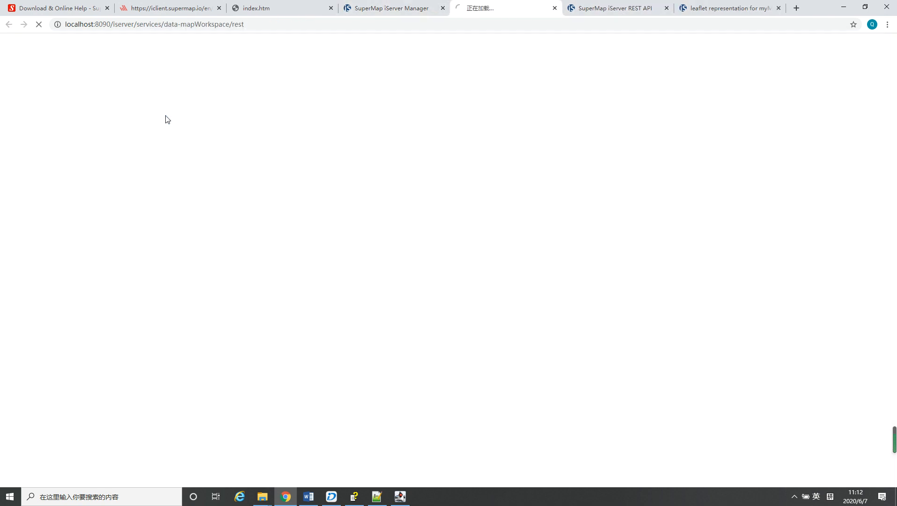
pyautogui.click(57, 228)
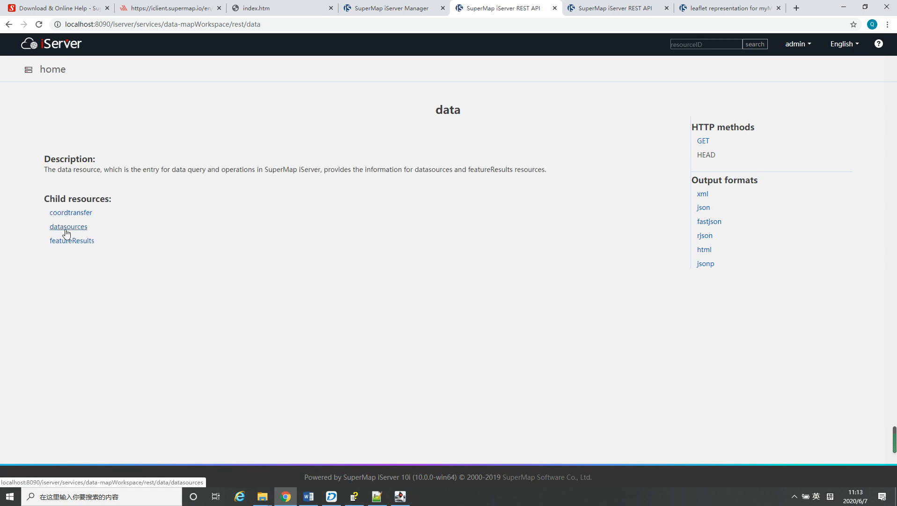
pyautogui.click(65, 228)
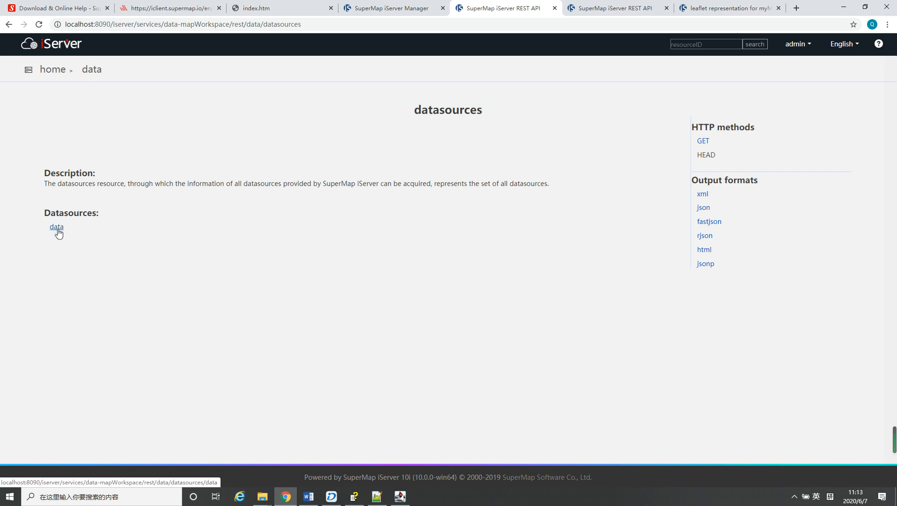
pyautogui.click(58, 230)
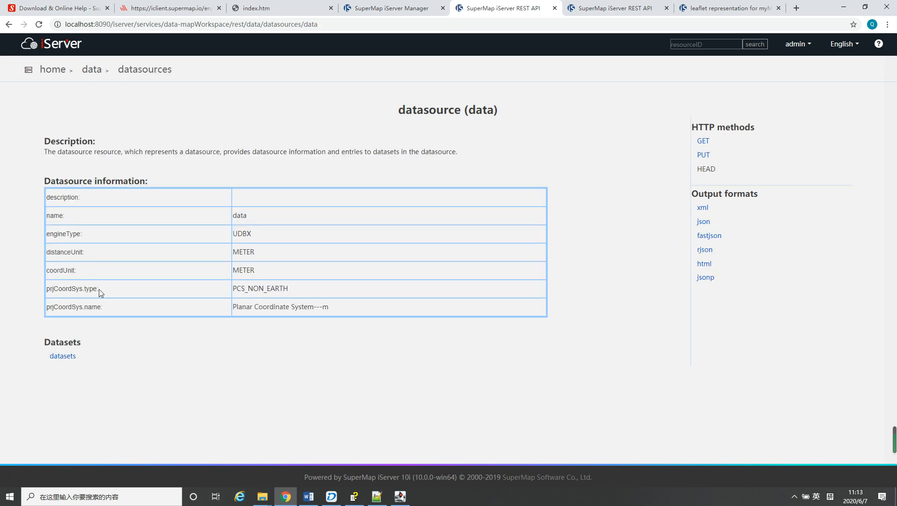
# Open the datasets resource of the data datasource and review the list of datasets
pyautogui.click(60, 356)
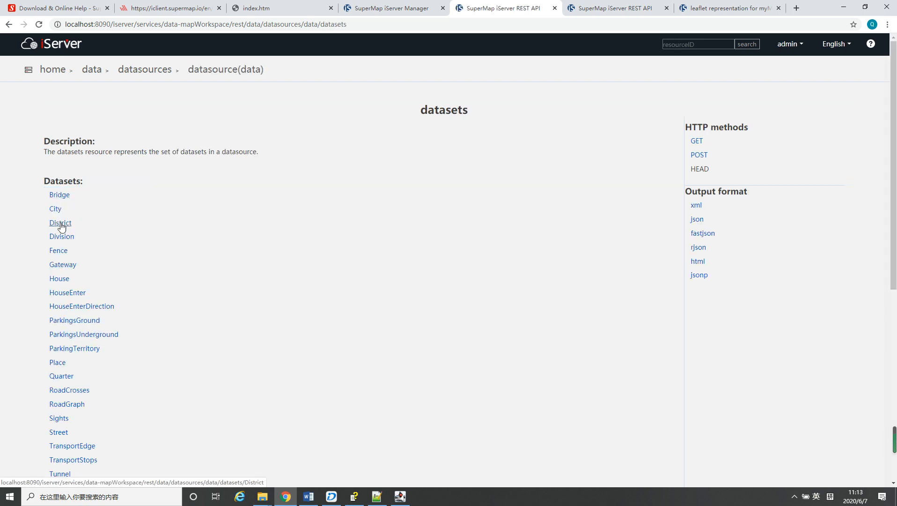
pyautogui.scroll(-3, 68, 305)
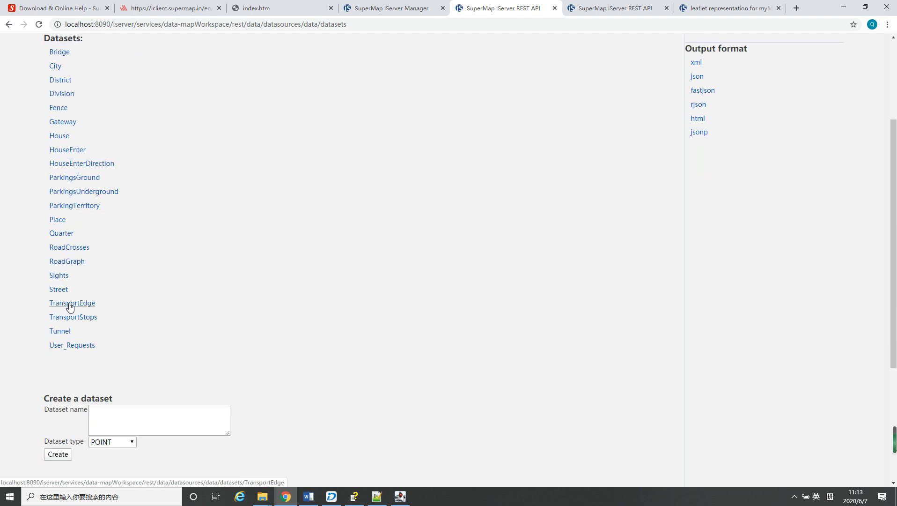
pyautogui.scroll(1, 70, 307)
pyautogui.scroll(1, 70, 307)
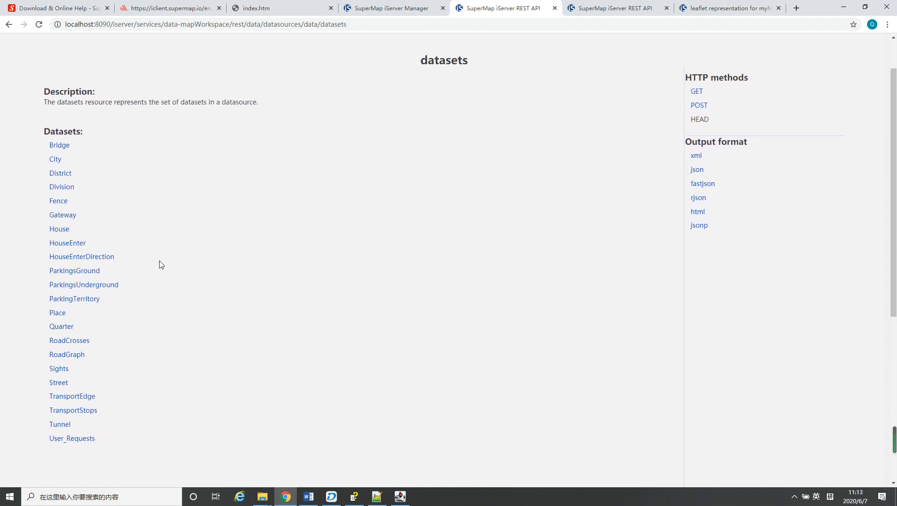
# Open the House dataset and view its features resource with the list of child resources
pyautogui.click(63, 231)
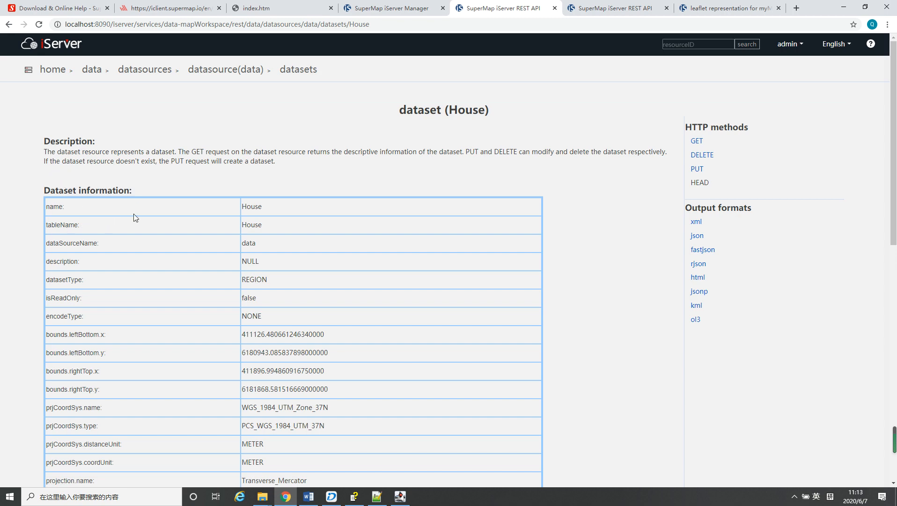
pyautogui.scroll(-10, 267, 299)
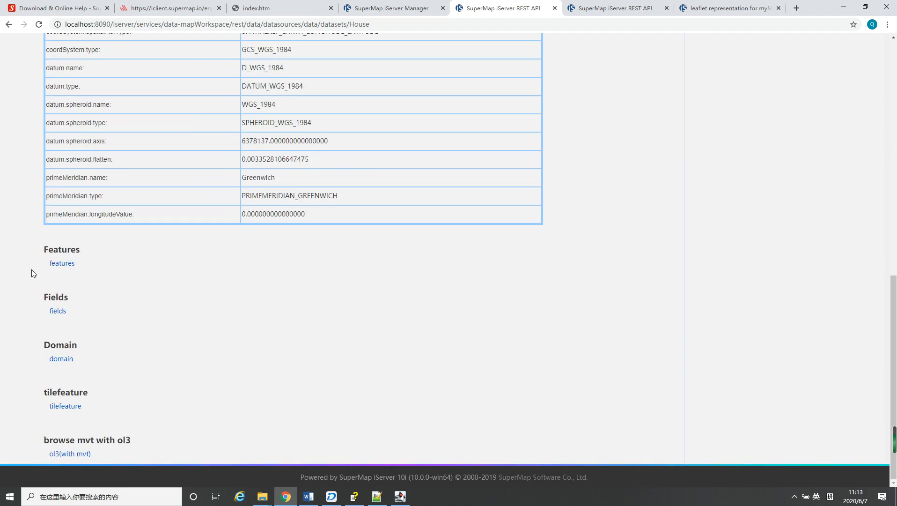
pyautogui.click(64, 265)
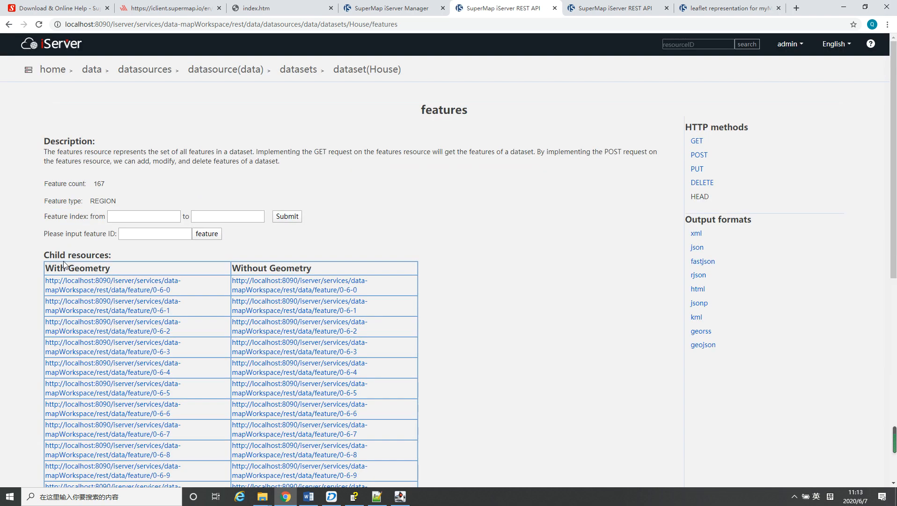
pyautogui.scroll(-3, 94, 125)
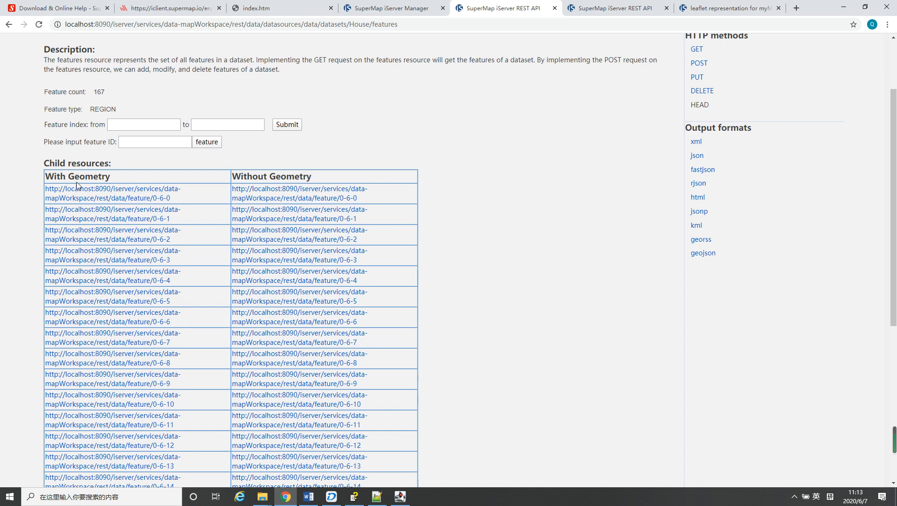
pyautogui.scroll(-3, 87, 176)
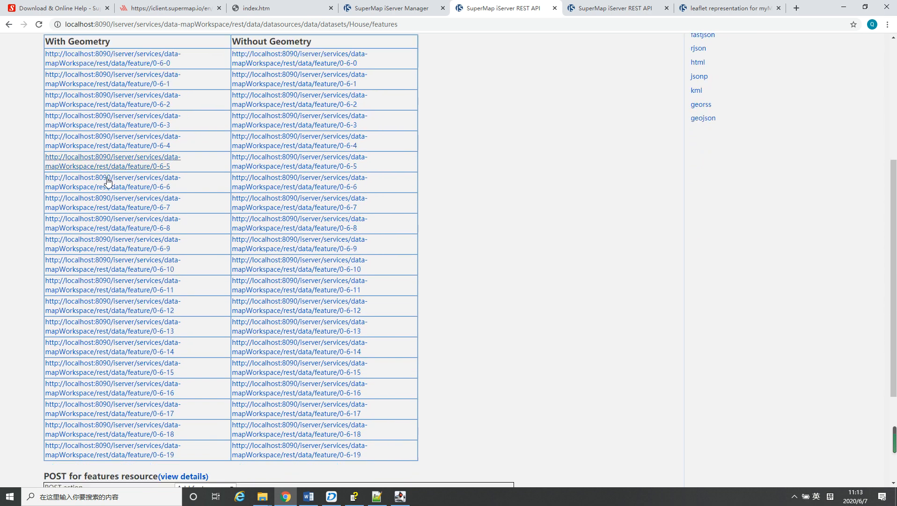
# Review the POST form of the House features resource and the available POST action options
pyautogui.scroll(-3, 105, 184)
pyautogui.scroll(3, 106, 181)
pyautogui.scroll(-3, 106, 184)
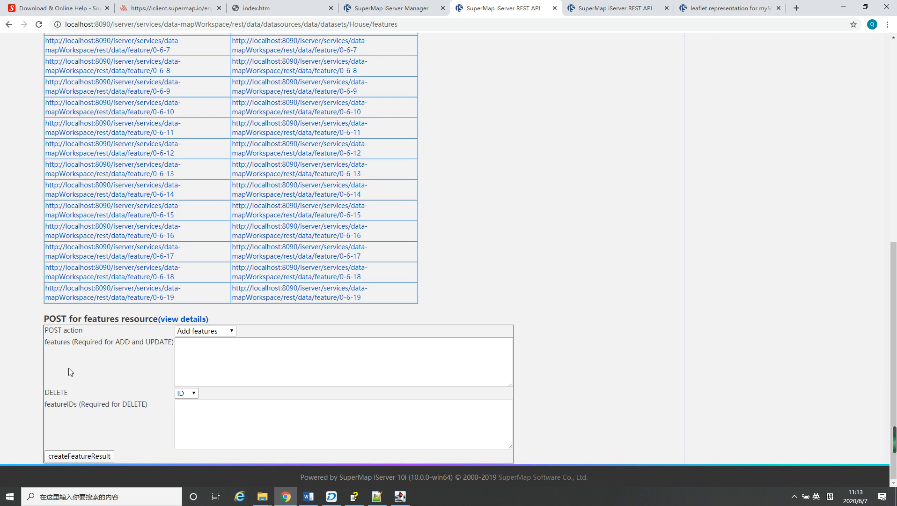
pyautogui.click(230, 331)
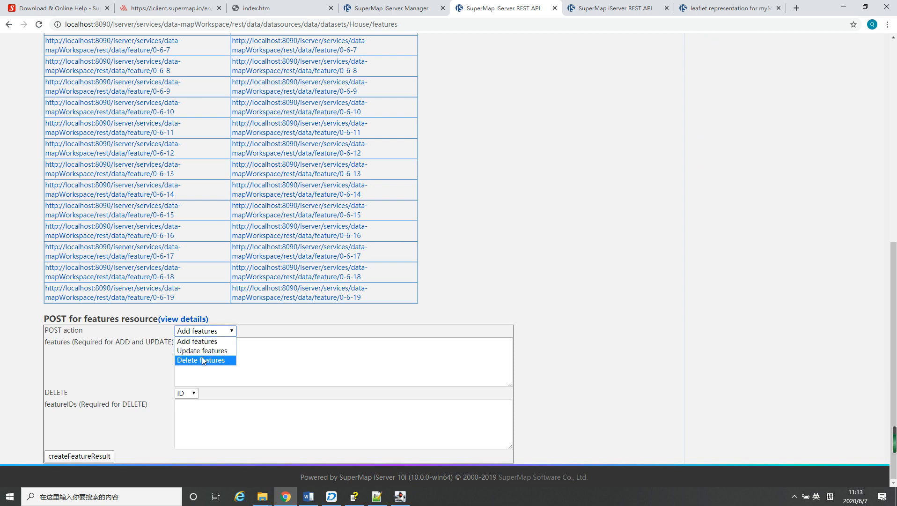
pyautogui.scroll(8, 479, 274)
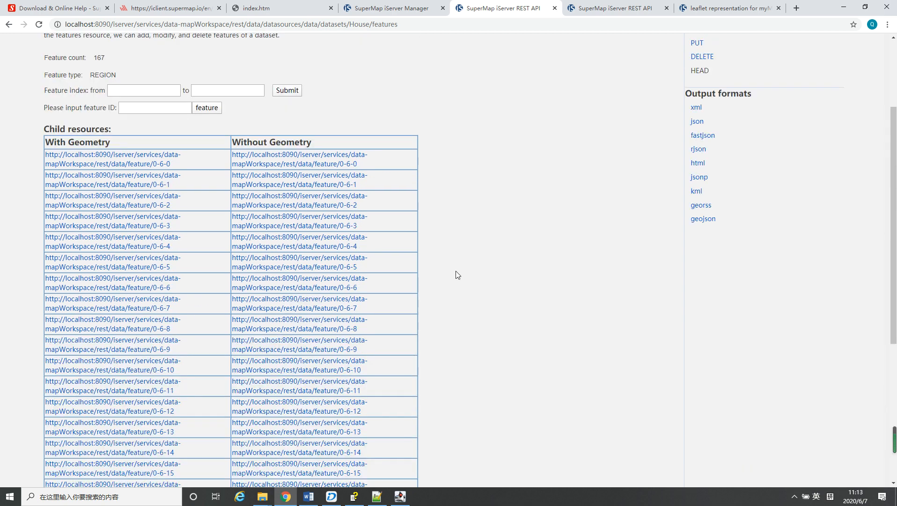
# Open House feature 0-6-0 with geometry and examine its attribute fields and geometry coordinates
pyautogui.click(104, 279)
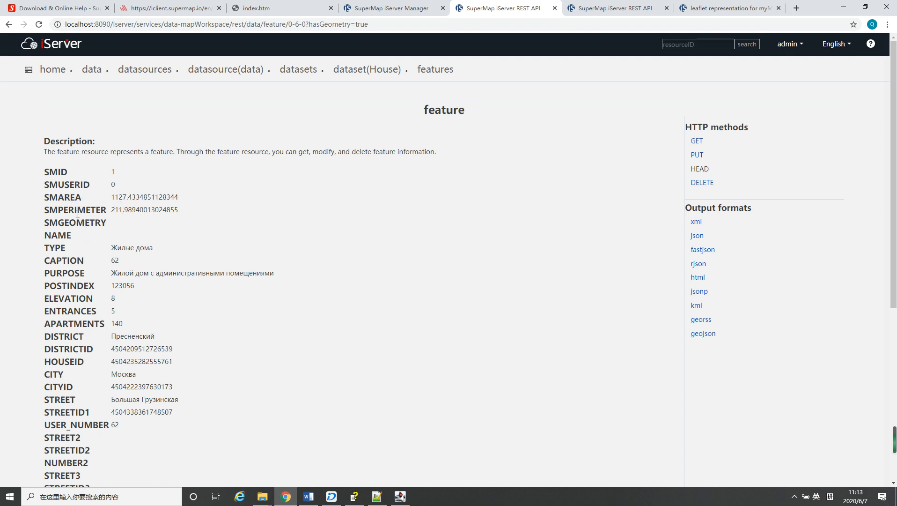
pyautogui.scroll(-3, 100, 252)
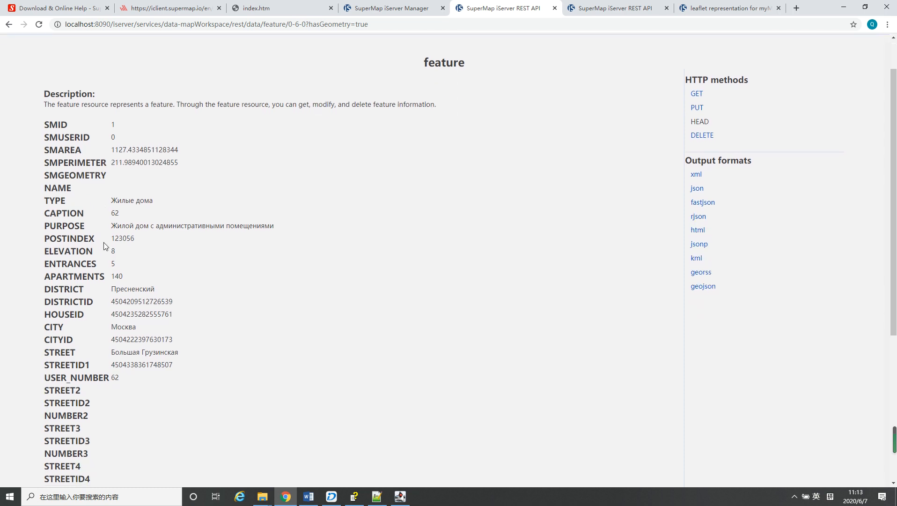
pyautogui.scroll(-1, 107, 238)
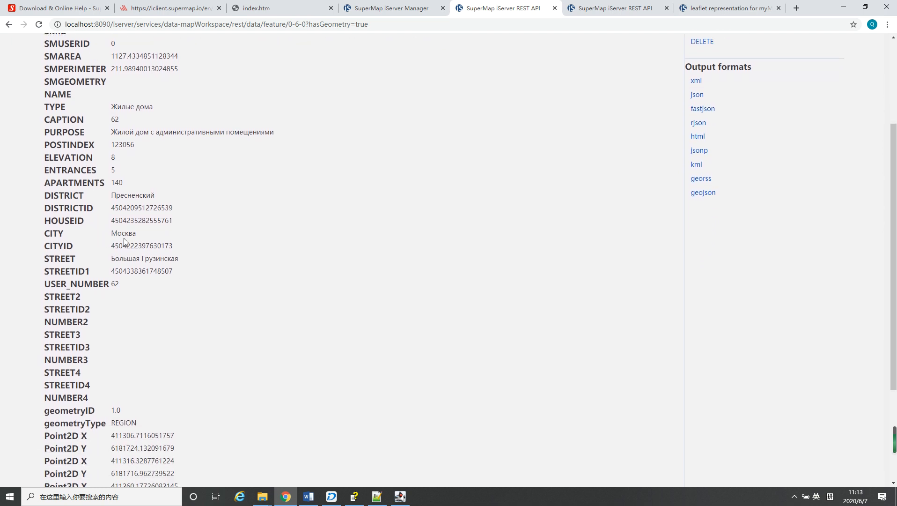
pyautogui.scroll(-4, 200, 256)
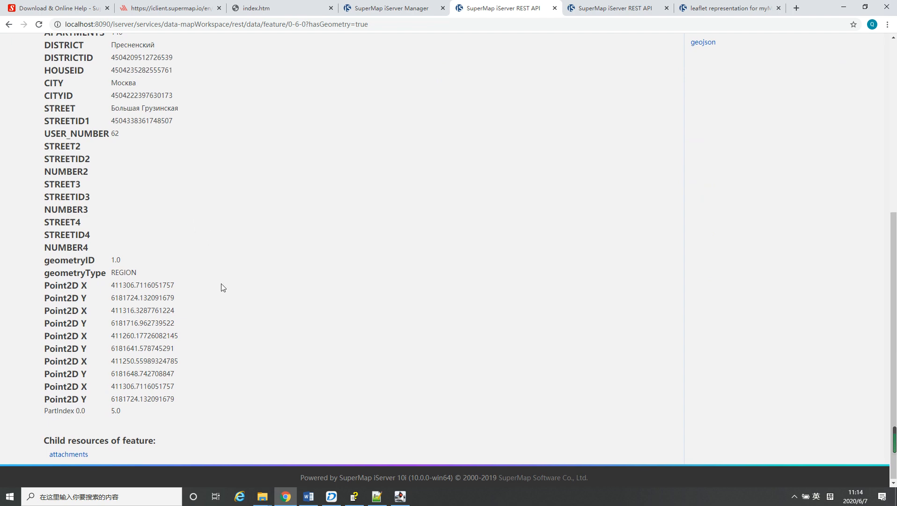
pyautogui.scroll(7, 220, 286)
pyautogui.scroll(-1, 223, 287)
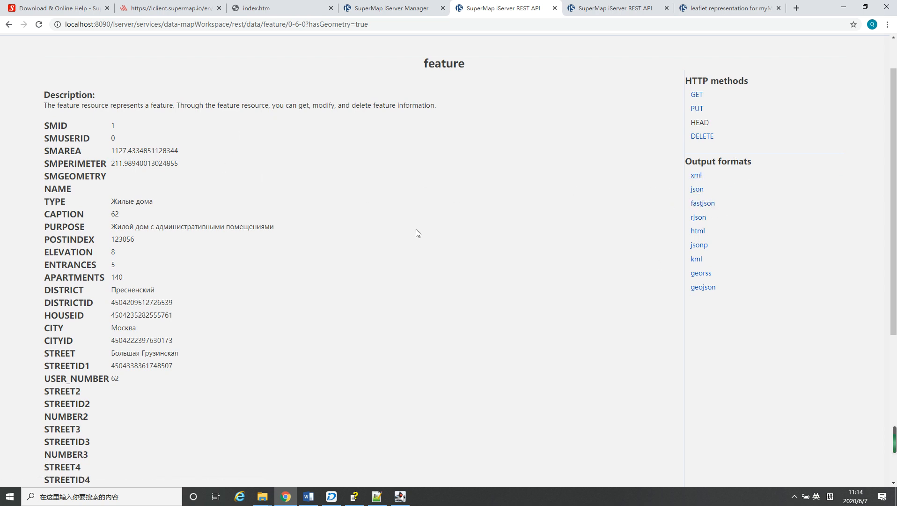
pyautogui.scroll(1, 417, 234)
pyautogui.scroll(-2, 417, 234)
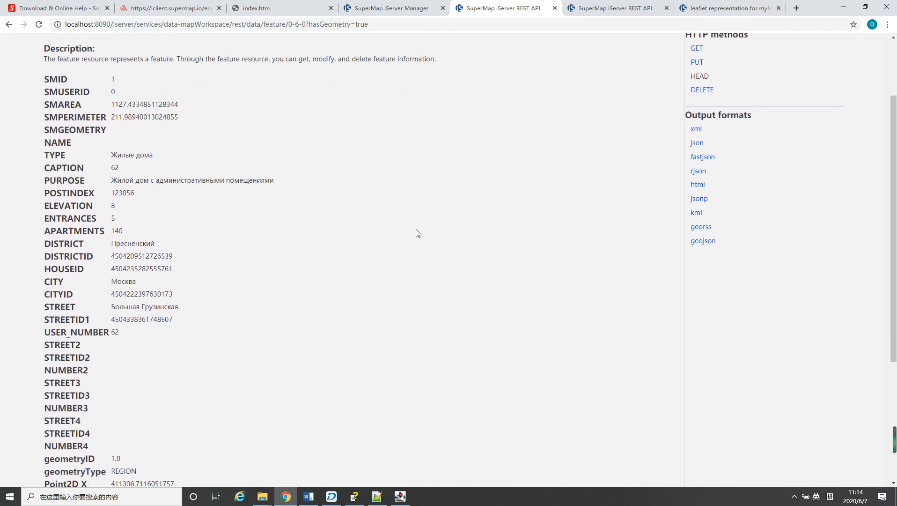
pyautogui.scroll(2, 417, 232)
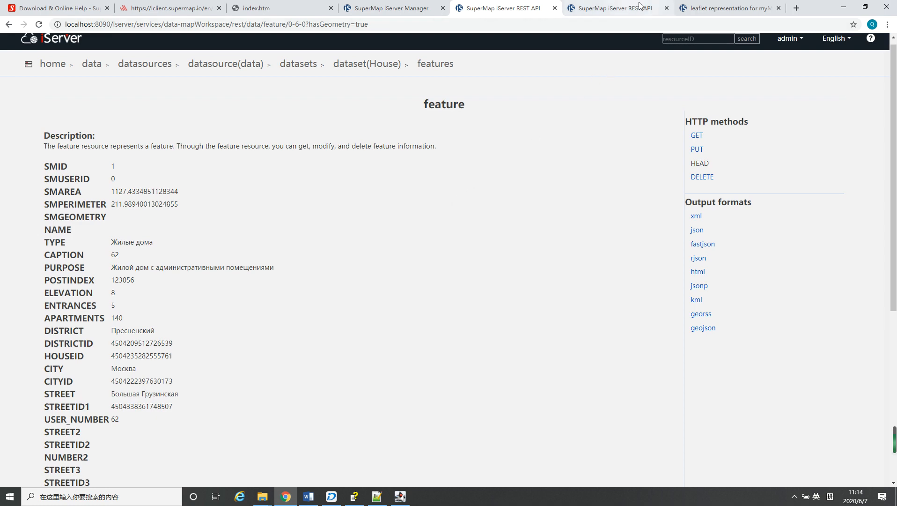
# Open myMap with the iClient for Classic viewer in a new browser tab and inspect the rendered map
pyautogui.click(724, 9)
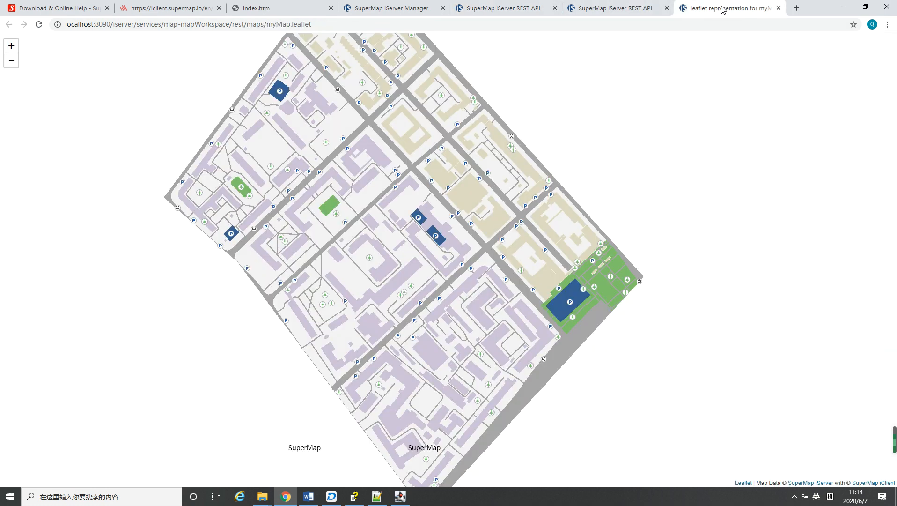
pyautogui.click(603, 8)
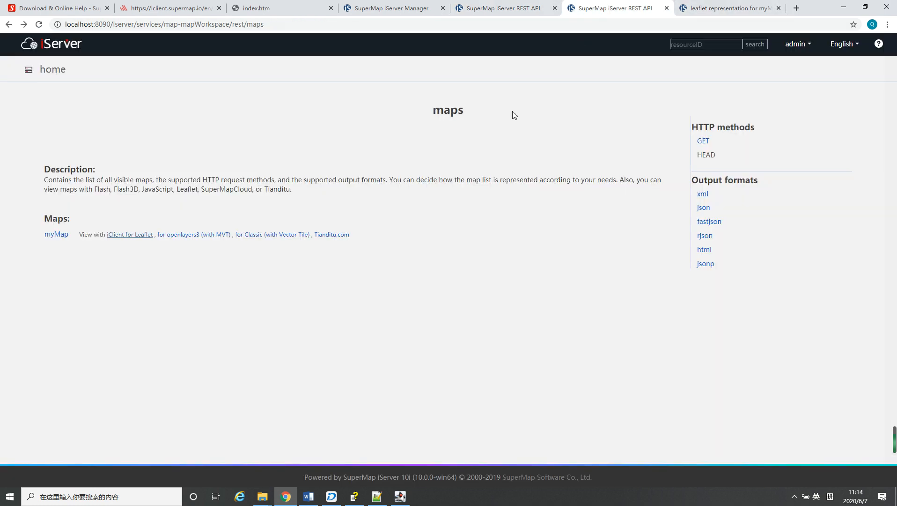
pyautogui.rightClick(251, 239)
pyautogui.click(276, 241)
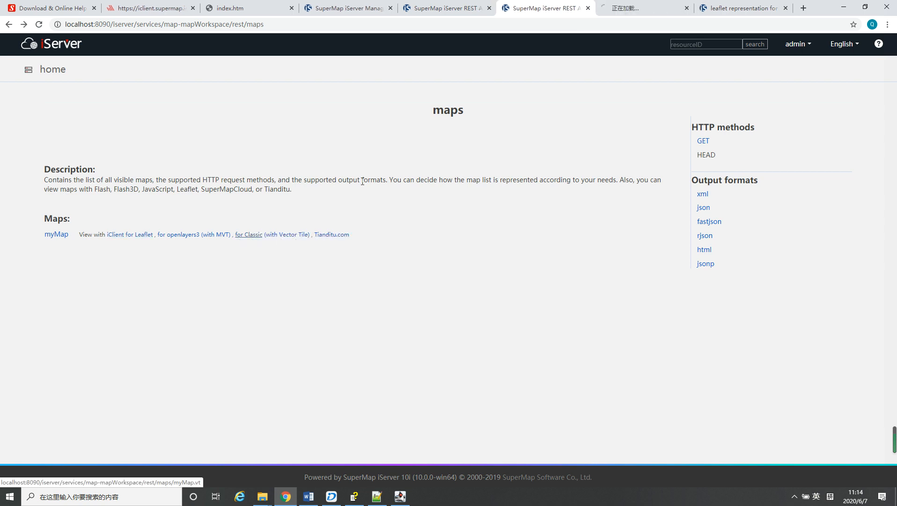
pyautogui.click(642, 8)
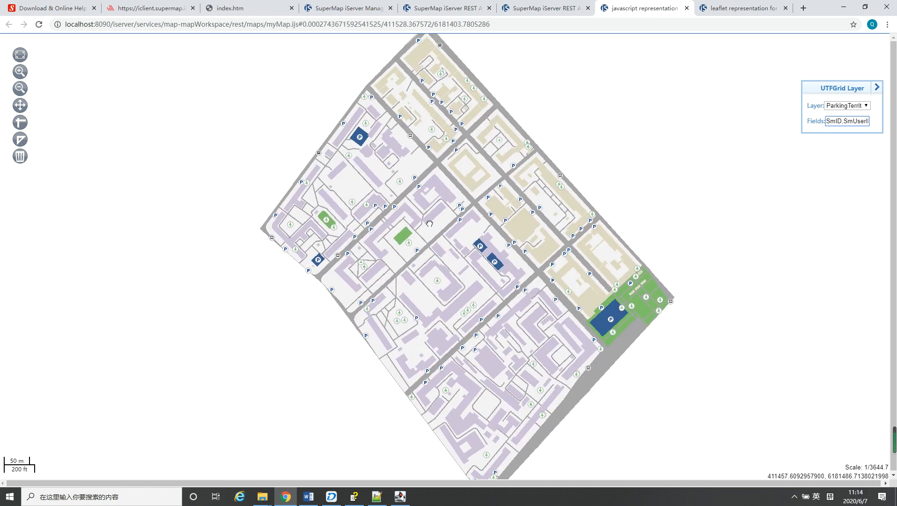
pyautogui.moveTo(430, 223); pyautogui.dragTo(421, 224)
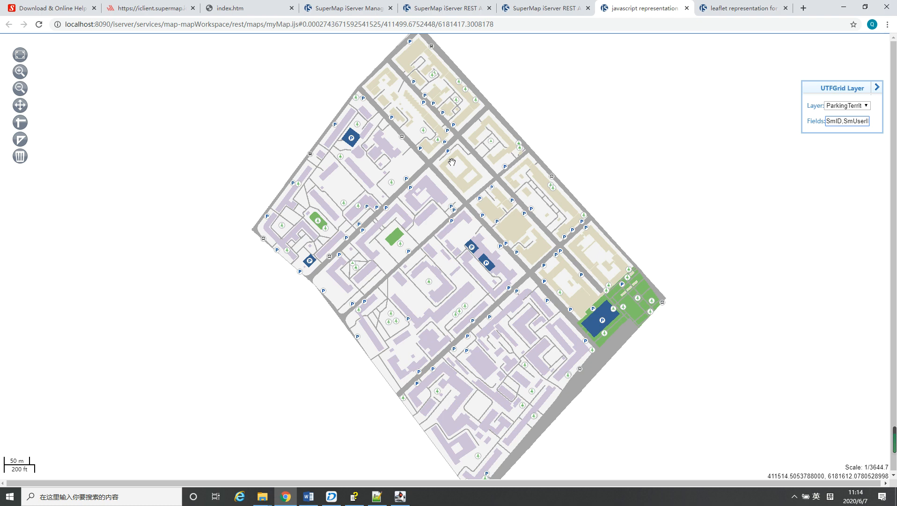
# Switch to Day1 - Preparation.docx in Word and review the SuperMap download links and the iClient references
pyautogui.click(308, 496)
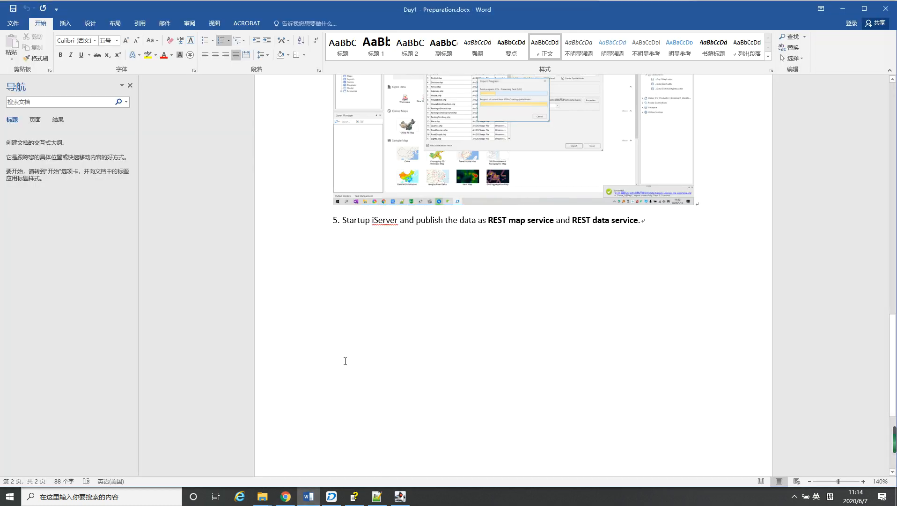
pyautogui.scroll(15, 457, 334)
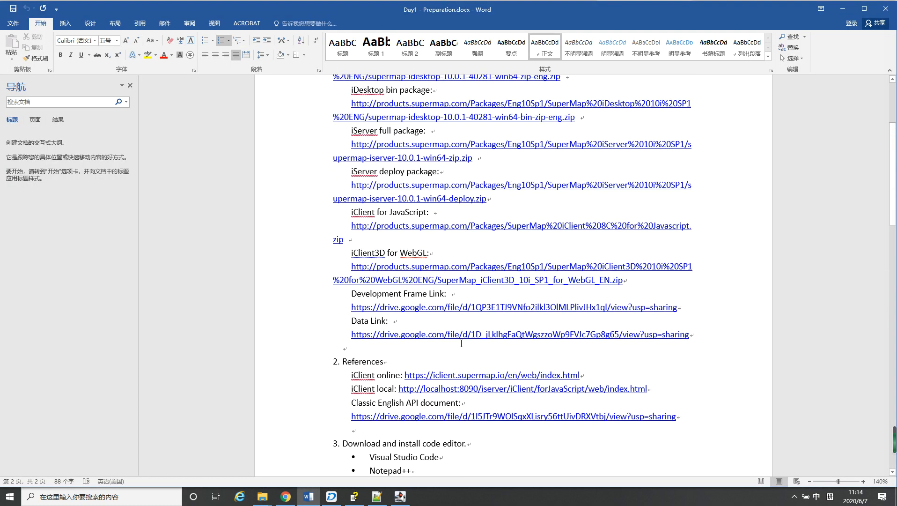
pyautogui.scroll(5, 462, 343)
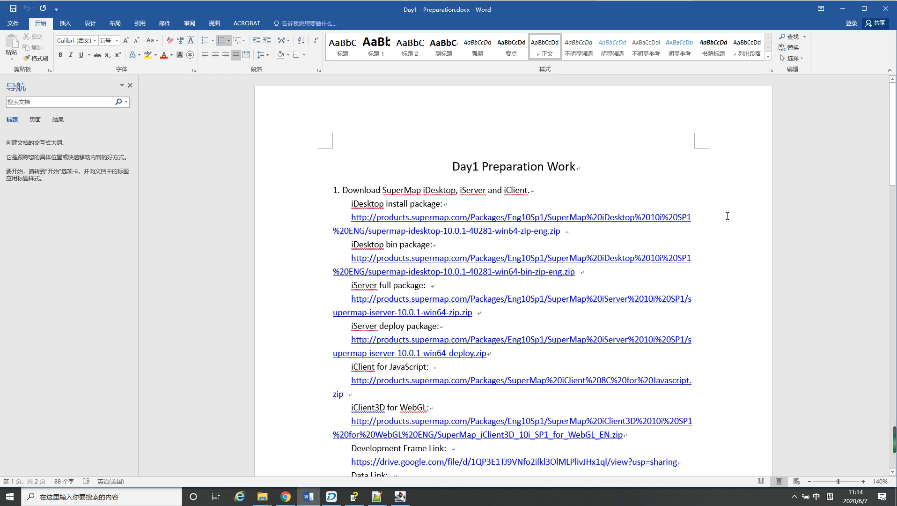
pyautogui.scroll(-2, 729, 215)
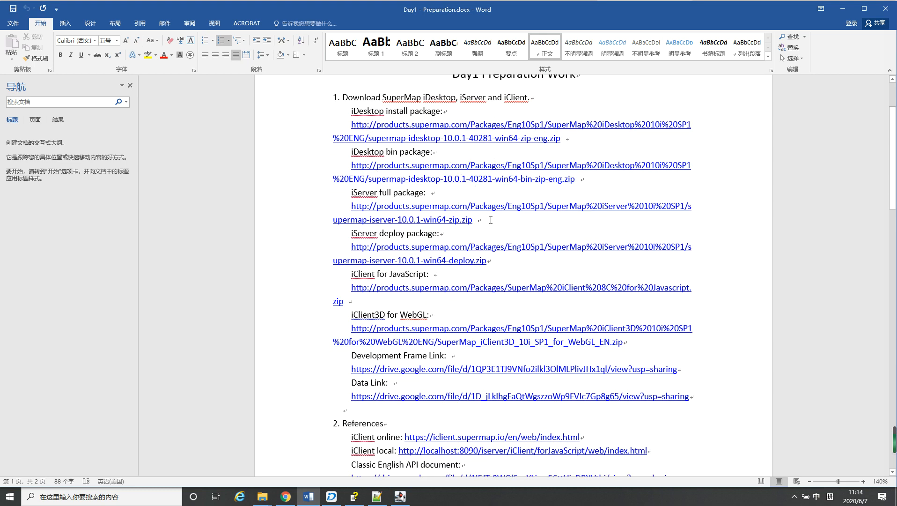
pyautogui.scroll(1, 500, 204)
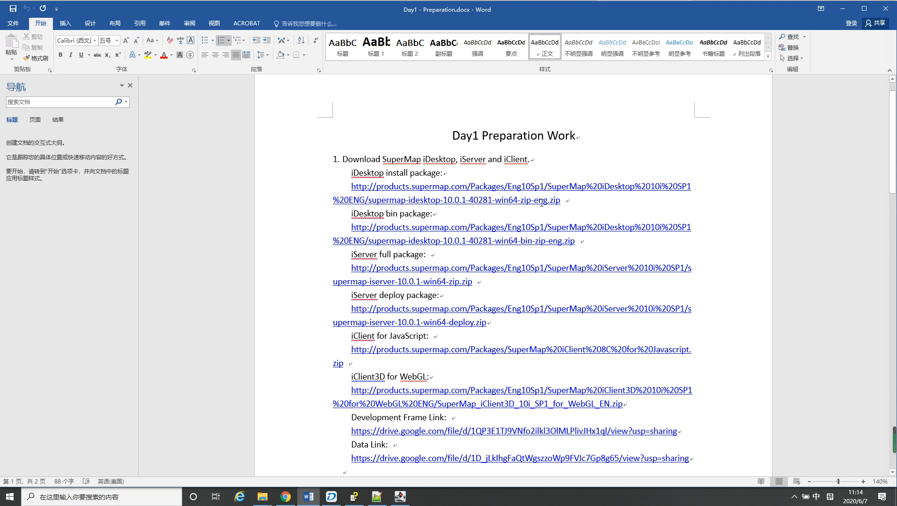
pyautogui.scroll(-2, 506, 185)
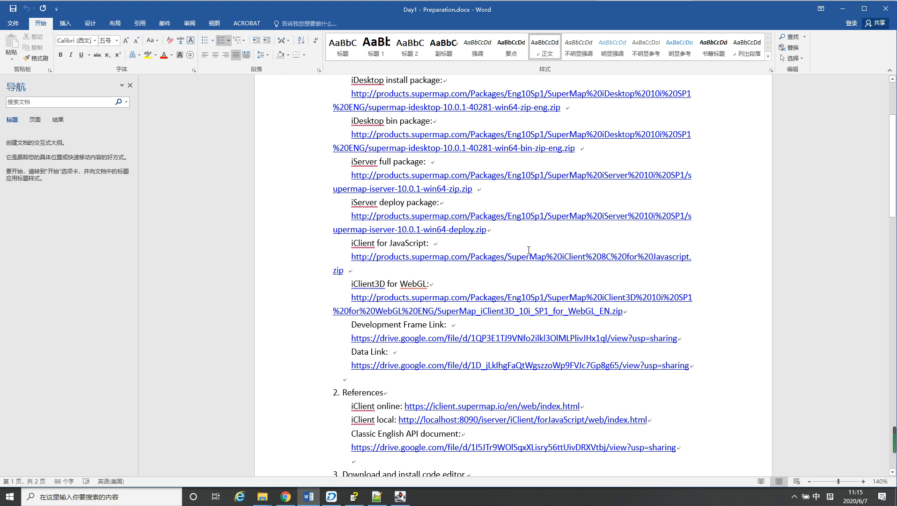
pyautogui.scroll(-2, 556, 295)
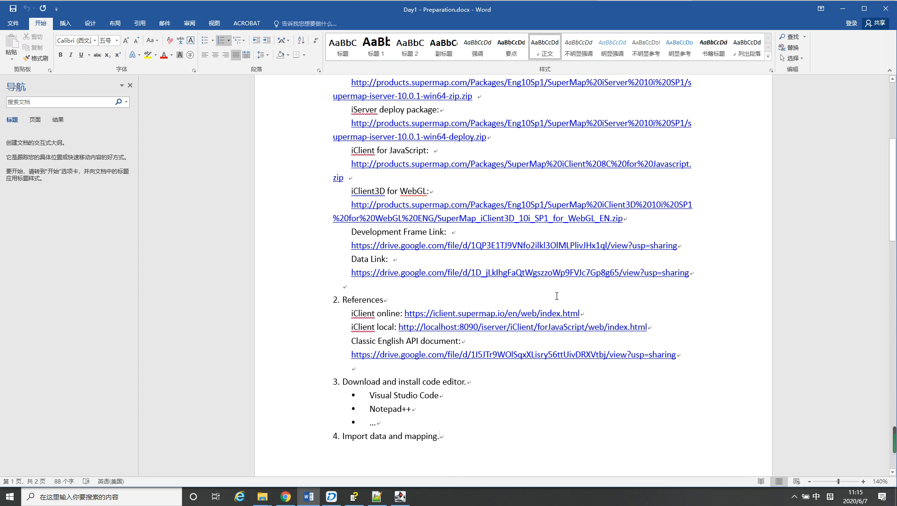
pyautogui.scroll(-2, 557, 296)
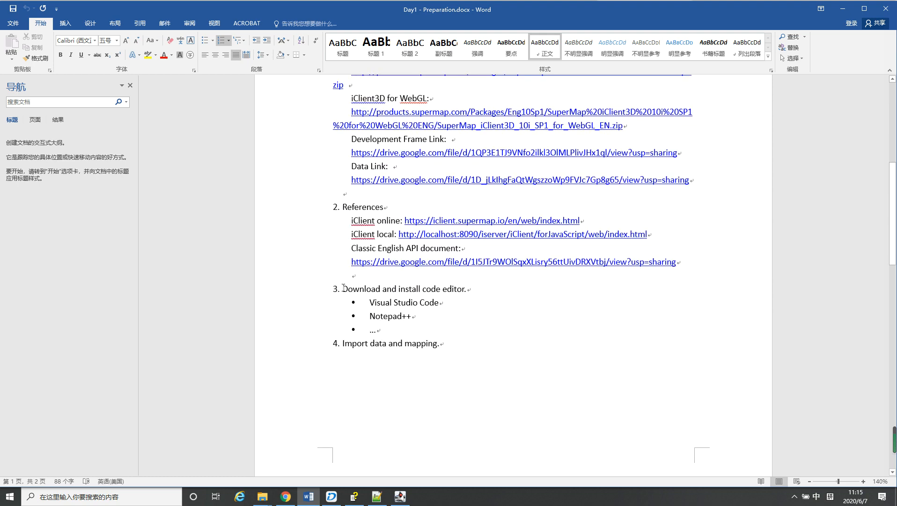
# Review the "Download and install code editor" item with its Visual Studio Code and Notepad++ entries in the preparation document
pyautogui.moveTo(344, 287); pyautogui.dragTo(454, 292)
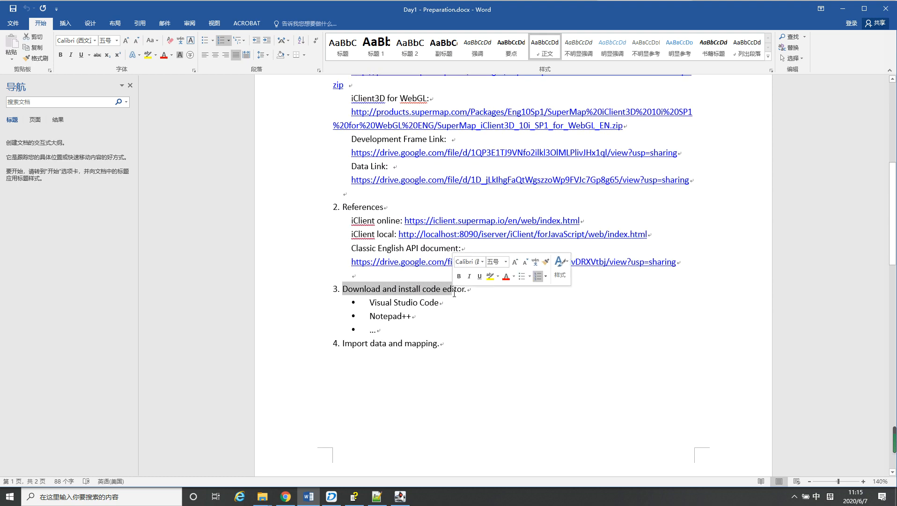
pyautogui.click(450, 291)
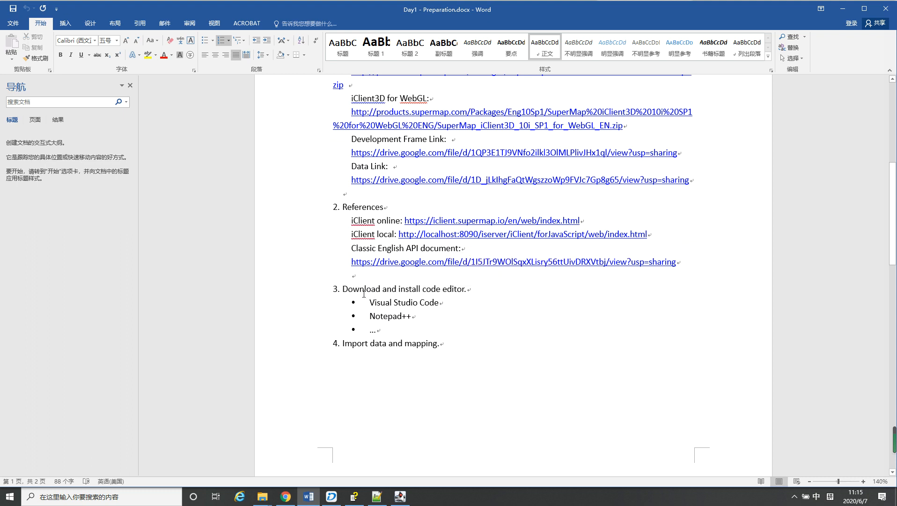
pyautogui.moveTo(344, 289); pyautogui.dragTo(457, 290)
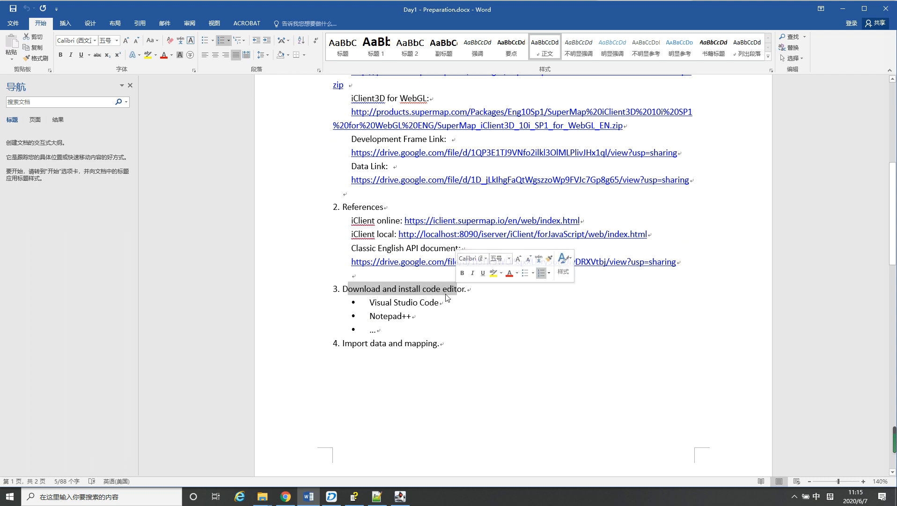
pyautogui.click(444, 301)
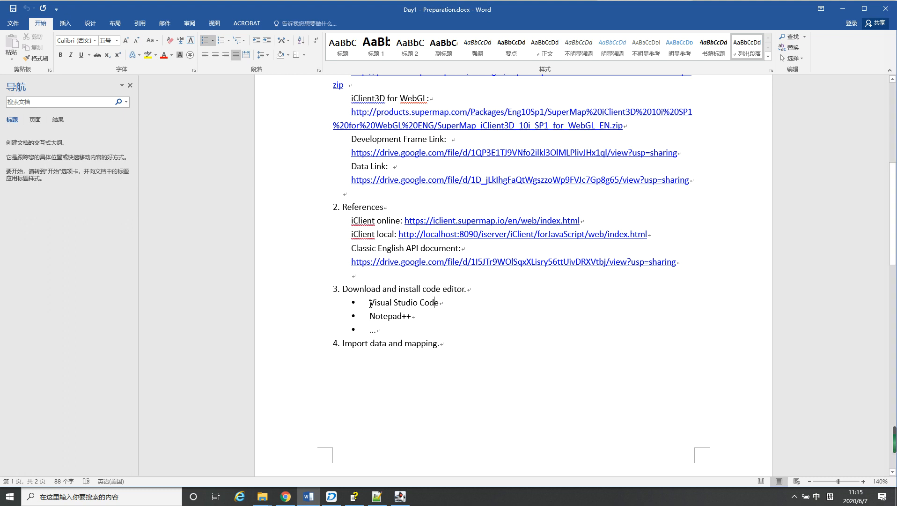
pyautogui.scroll(-2, 370, 302)
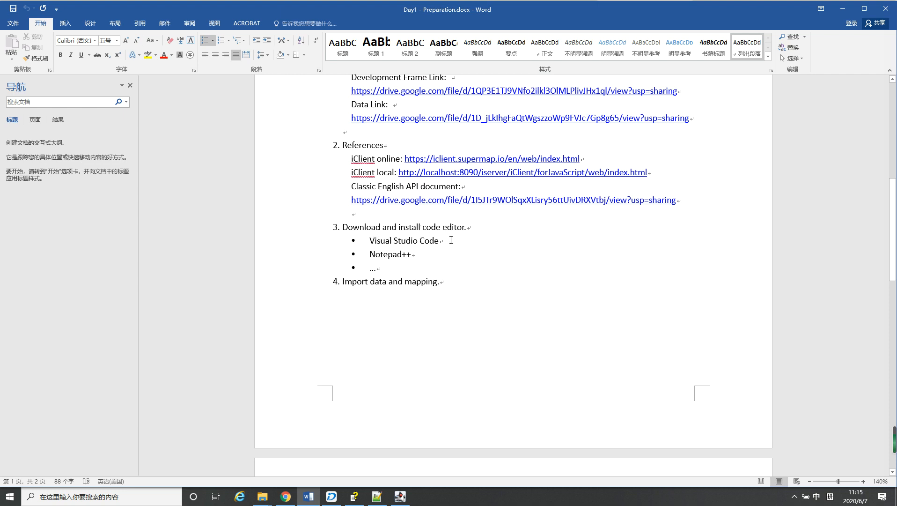
pyautogui.scroll(-2, 414, 252)
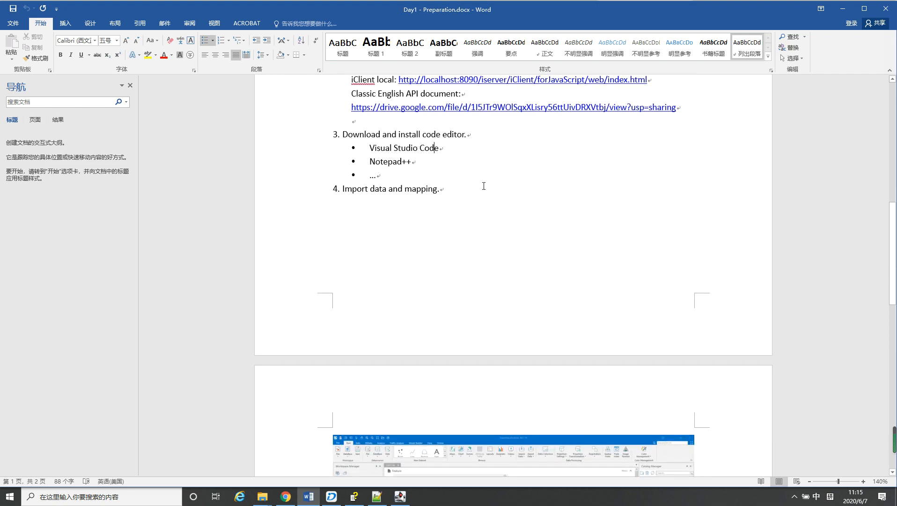
pyautogui.scroll(1, 484, 186)
pyautogui.scroll(2, 466, 192)
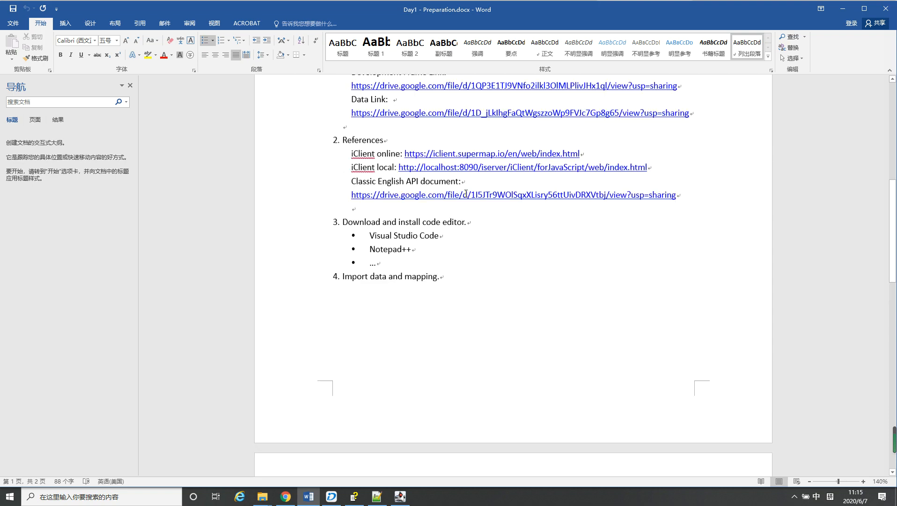
pyautogui.scroll(1, 466, 192)
# Switch to Notepad++ to view the demo frame's index.htm, and launch Visual Studio Code from the Windows search
pyautogui.click(377, 496)
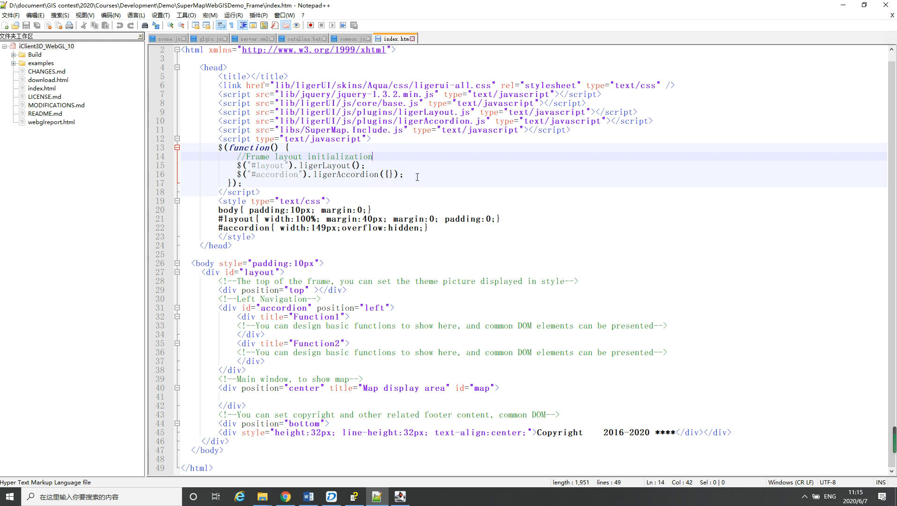
pyautogui.click(374, 263)
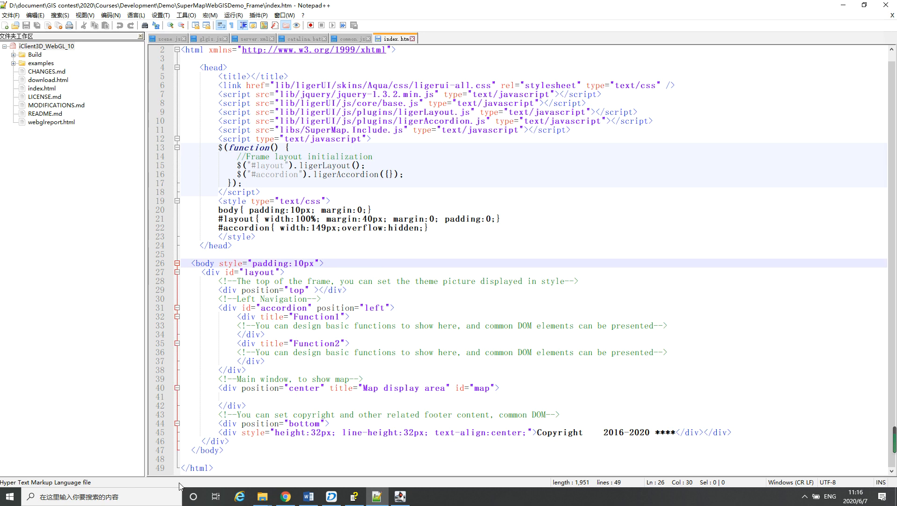
pyautogui.click(162, 492)
pyautogui.write('v')
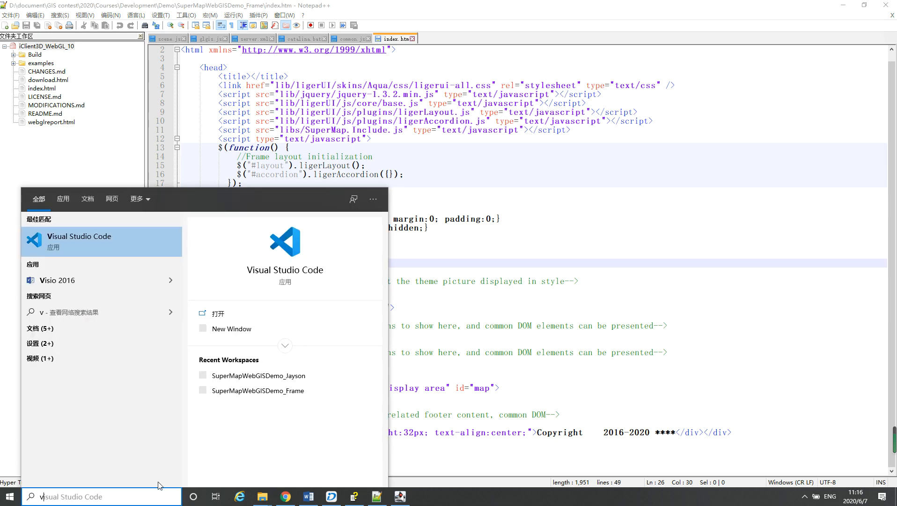
pyautogui.write('is')
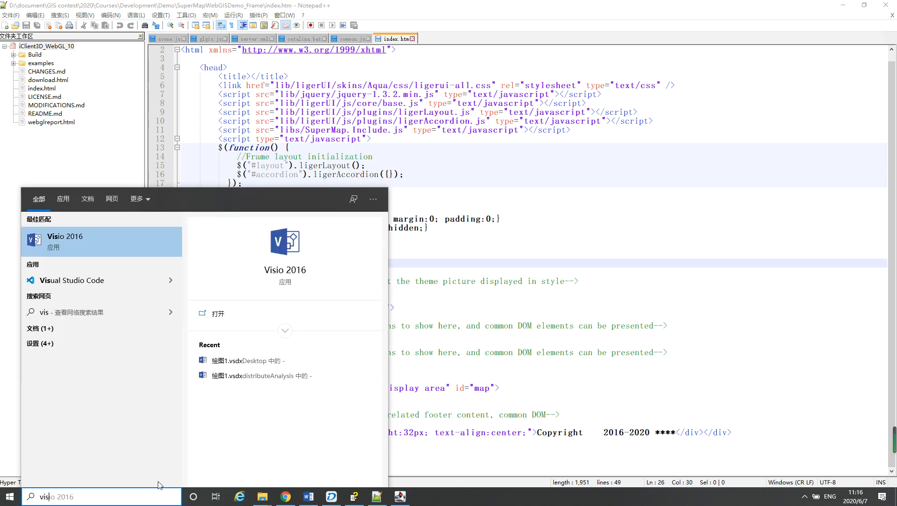
pyautogui.write('u')
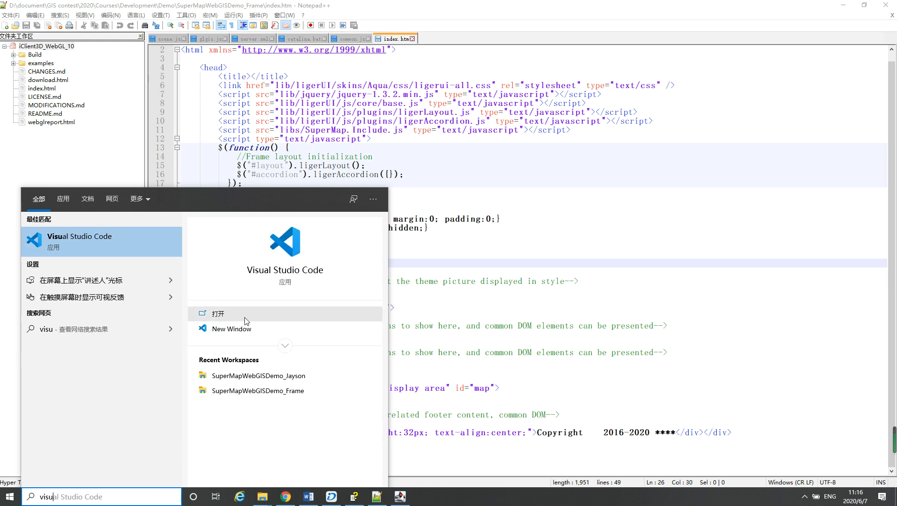
pyautogui.click(296, 276)
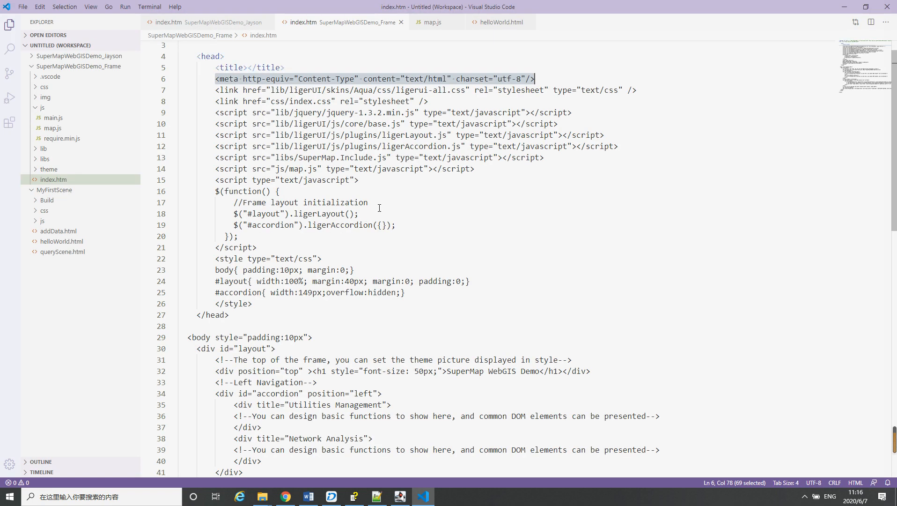
# Look through the SuperMapWebGISDemo_Frame index.htm code in Visual Studio Code, and minimize both code editors
pyautogui.scroll(-7, 414, 206)
pyautogui.scroll(-6, 417, 215)
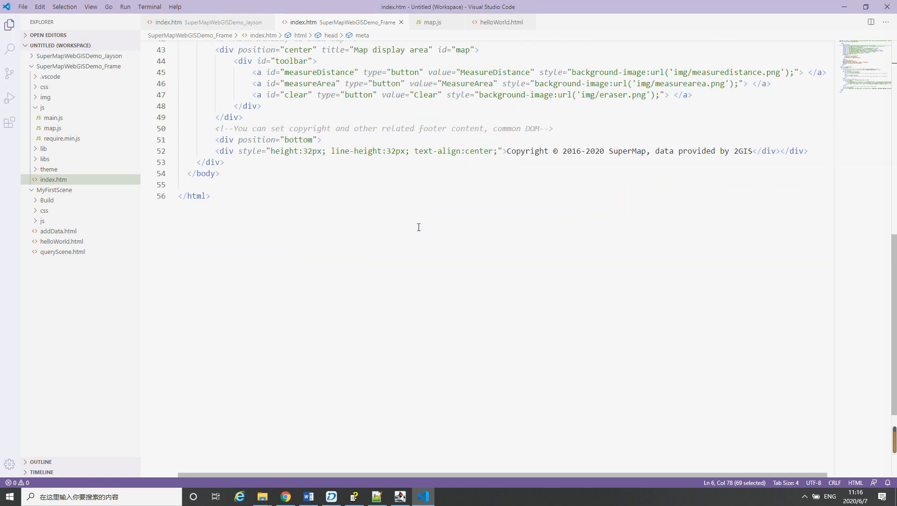
pyautogui.scroll(9, 419, 225)
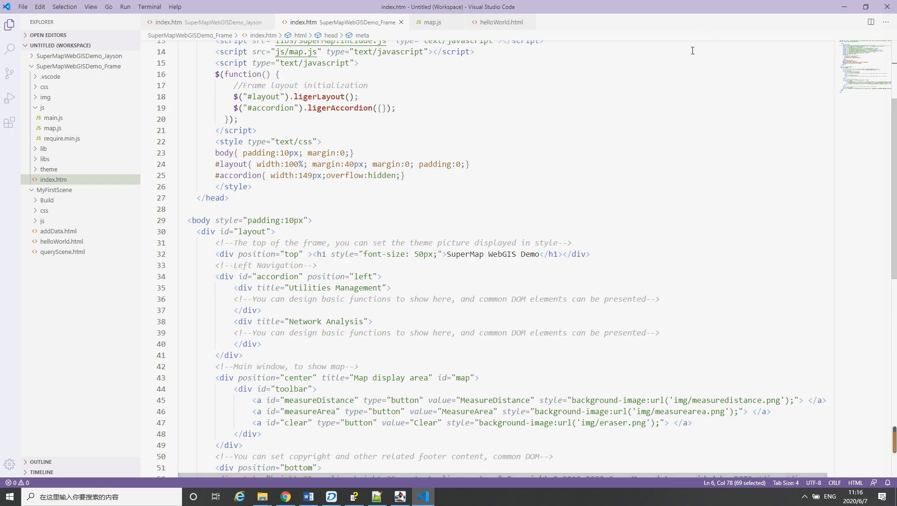
pyautogui.click(843, 10)
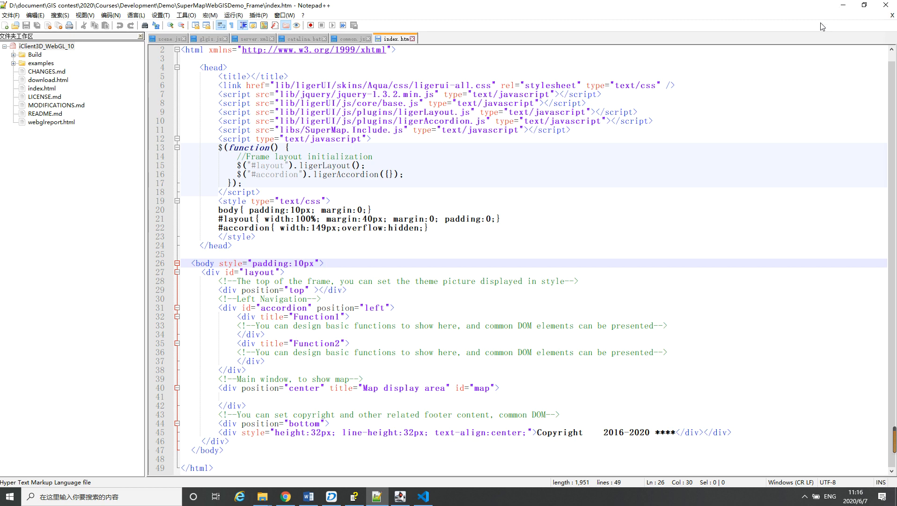
pyautogui.click(843, 5)
# Review the preparation document's items on code editors, data import and mapping, and publishing REST map and data services
pyautogui.scroll(1, 400, 287)
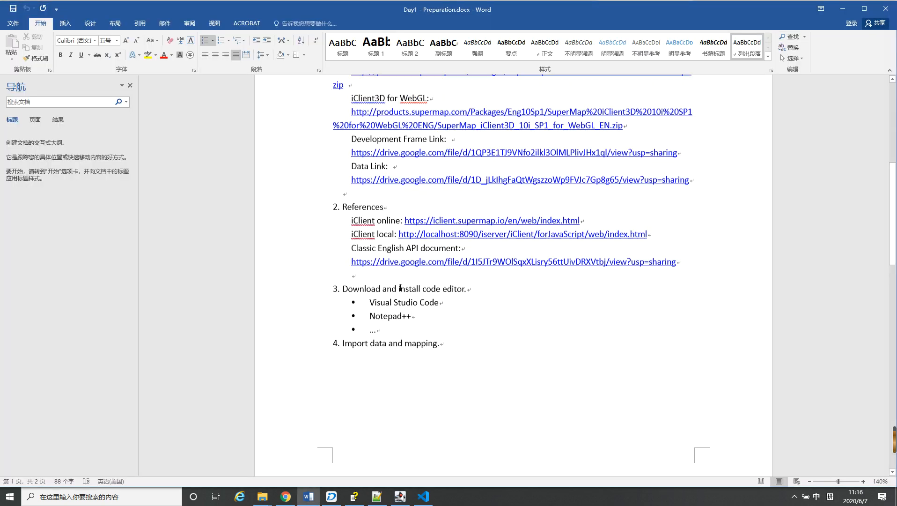
pyautogui.scroll(-7, 401, 295)
pyautogui.scroll(-3, 401, 298)
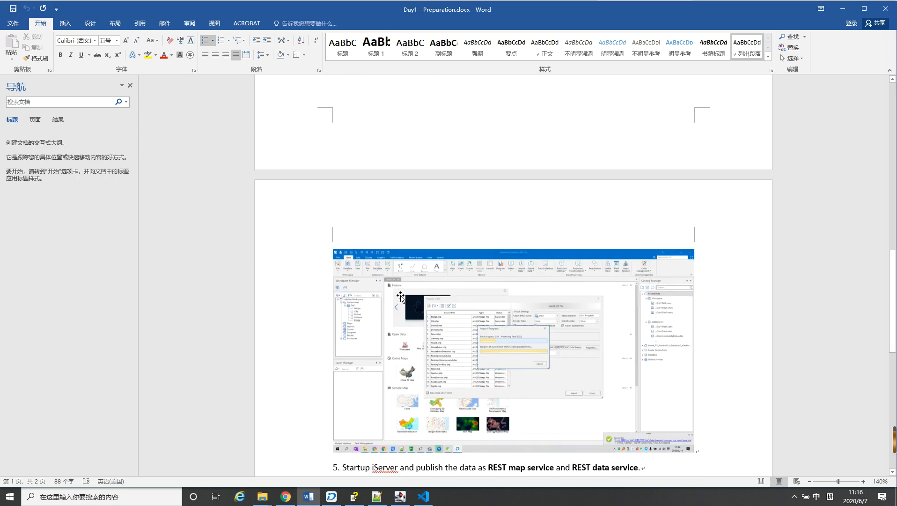
pyautogui.scroll(2, 402, 298)
pyautogui.scroll(-1, 402, 298)
pyautogui.scroll(-3, 402, 298)
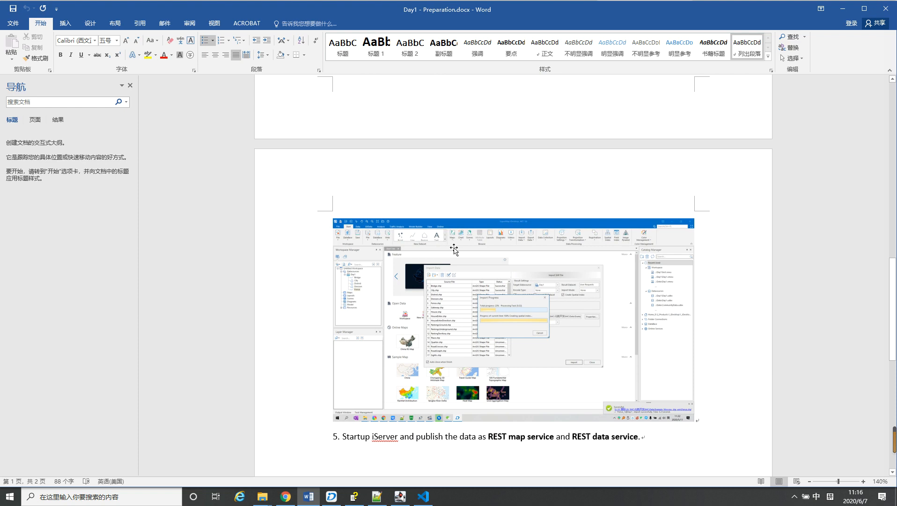
pyautogui.scroll(-3, 454, 250)
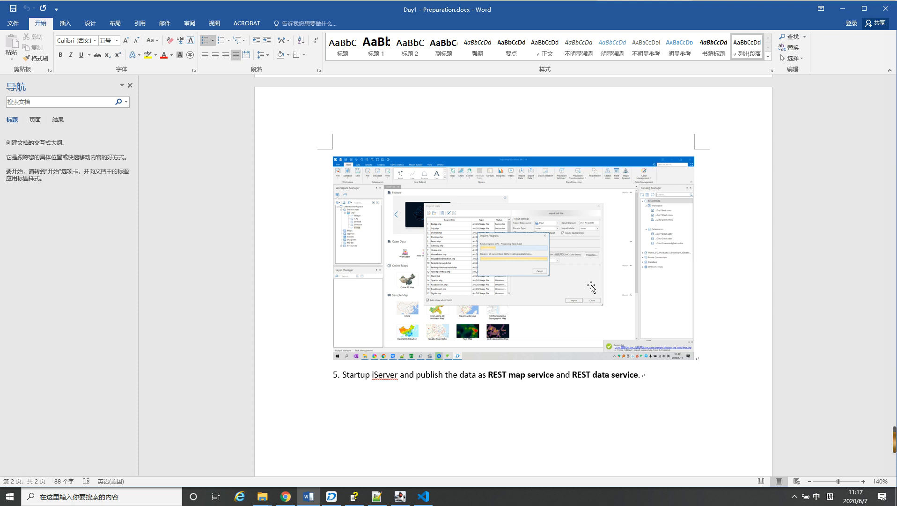
pyautogui.scroll(5, 595, 291)
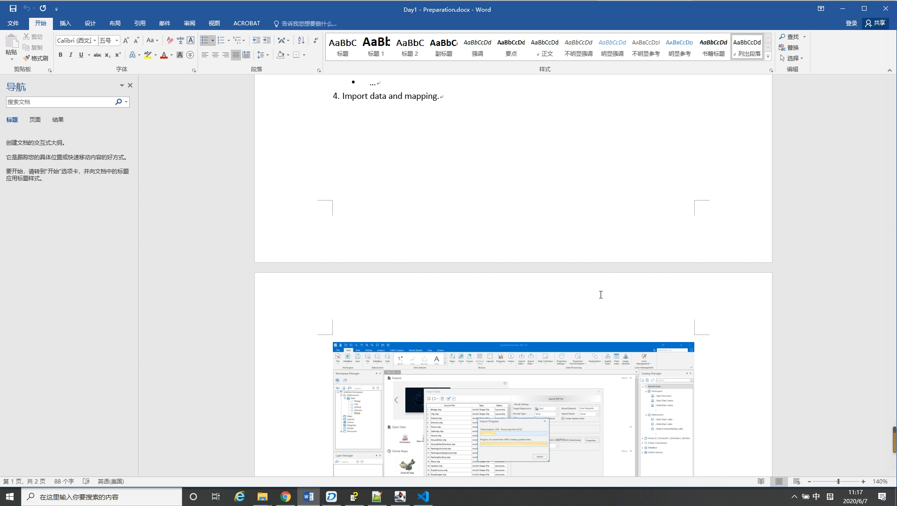
pyautogui.scroll(5, 609, 307)
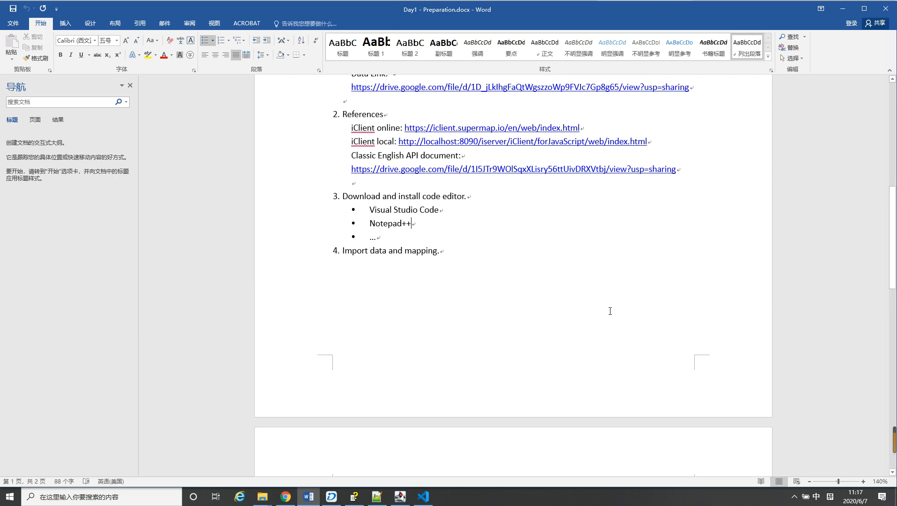
pyautogui.scroll(-8, 611, 311)
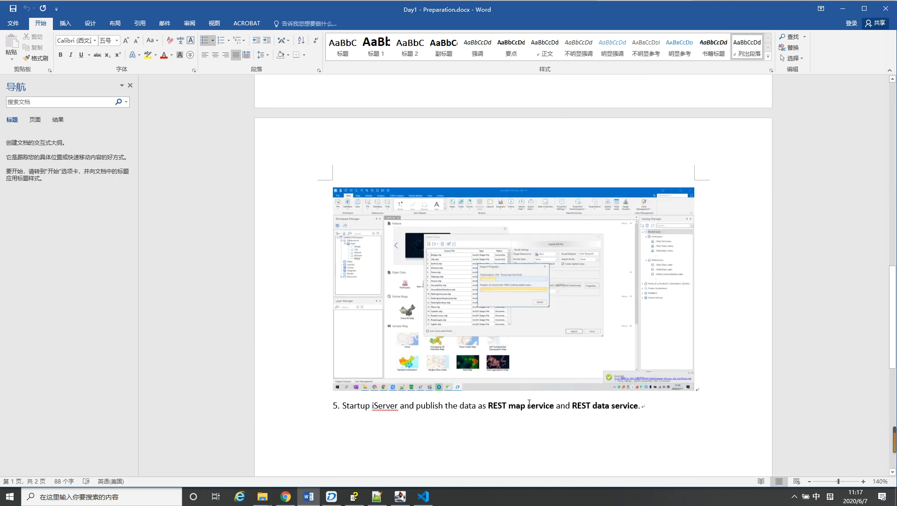